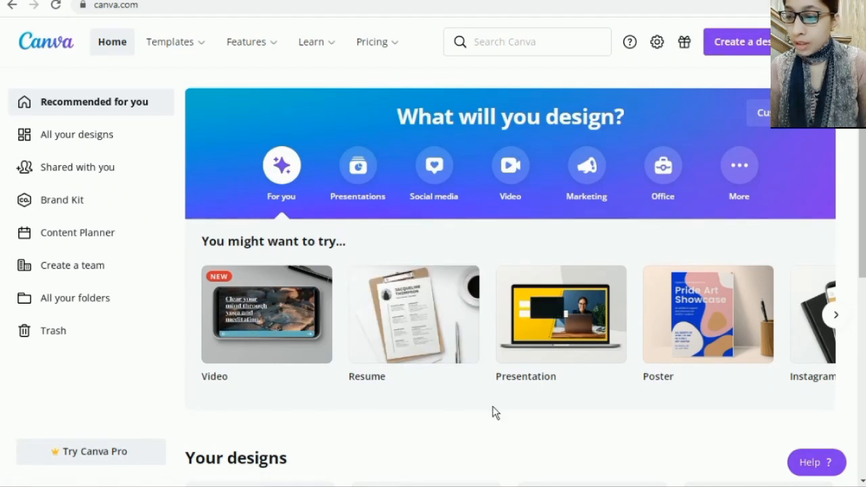
Step: Look through the suggested design types and create a blank Poster design
mouse_move(258, 324)
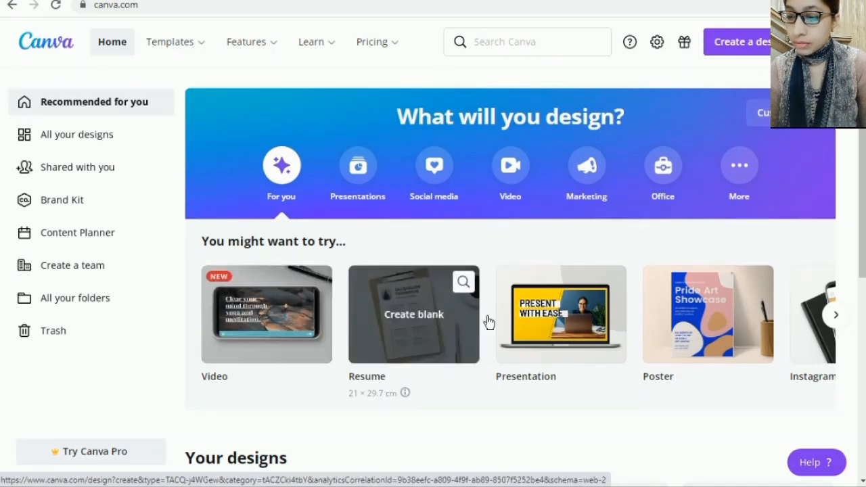
mouse_move(567, 323)
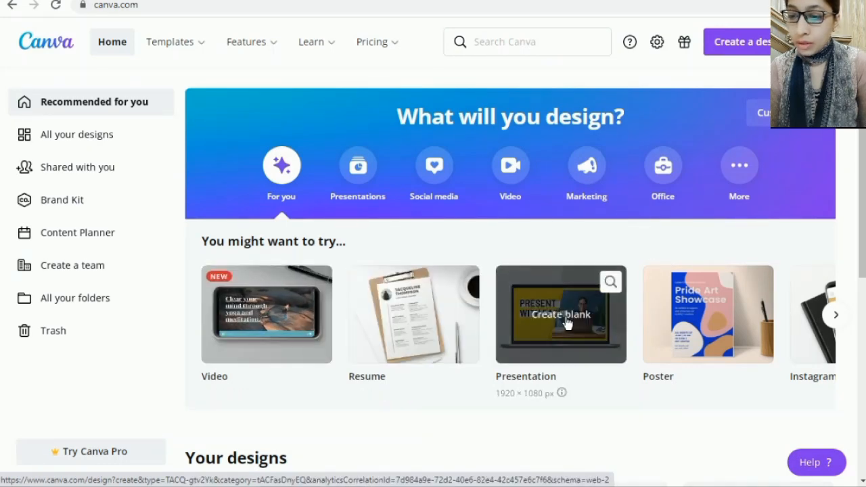
click(838, 318)
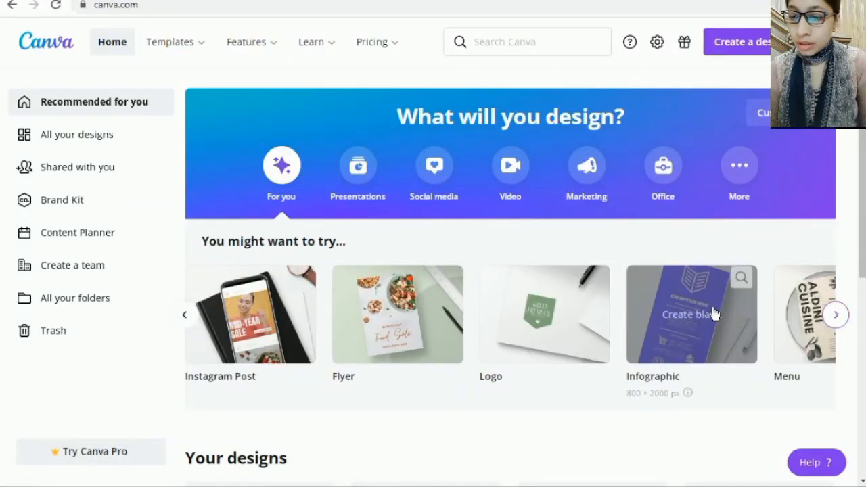
click(185, 316)
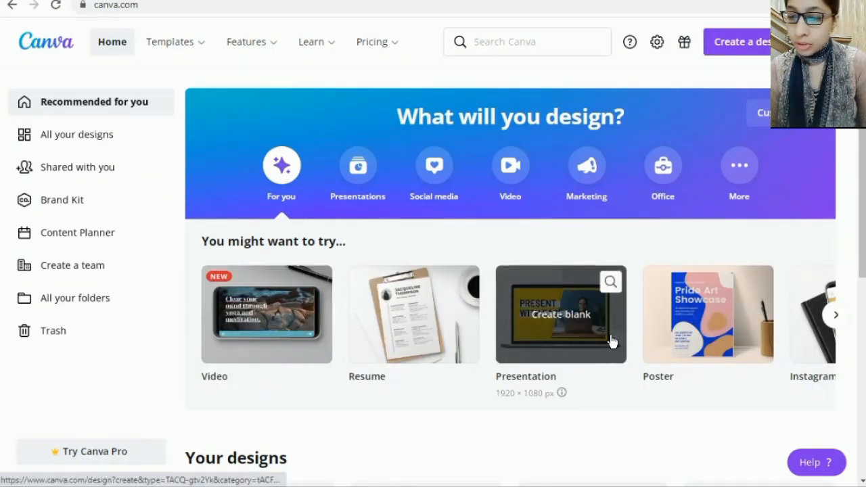
click(706, 314)
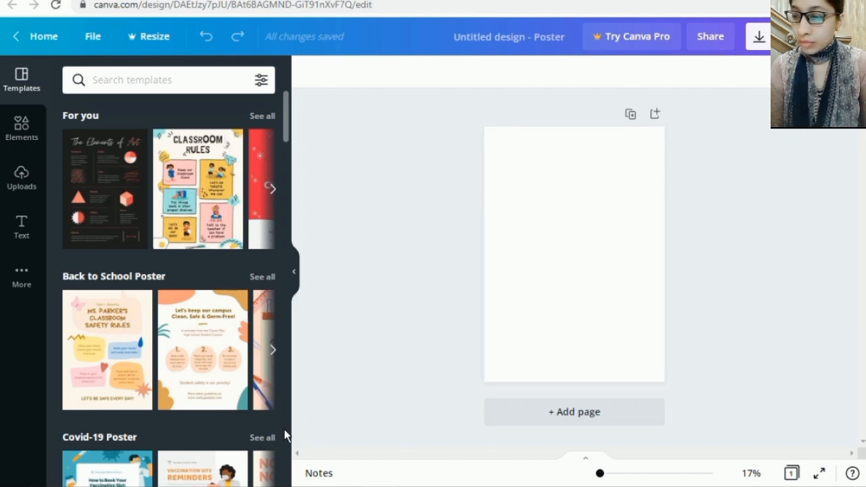
Step: Browse the poster template categories and look through the Event Poster templates
scroll(284, 435, down, 2)
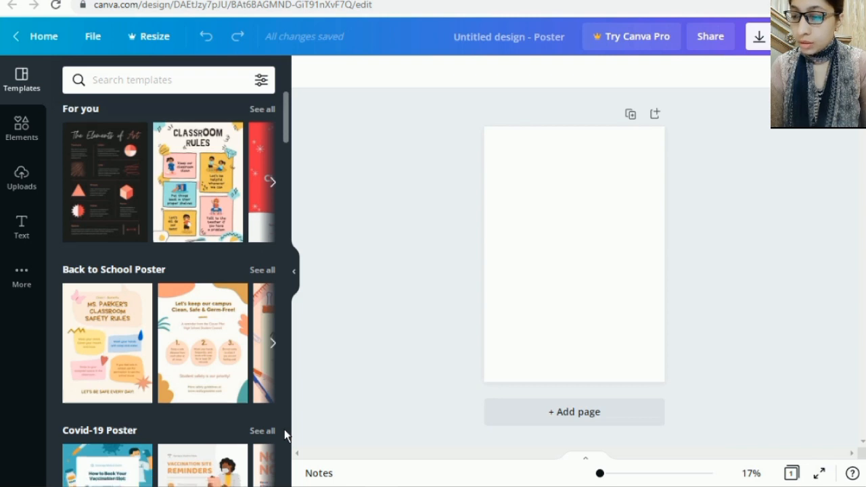
scroll(285, 435, down, 5)
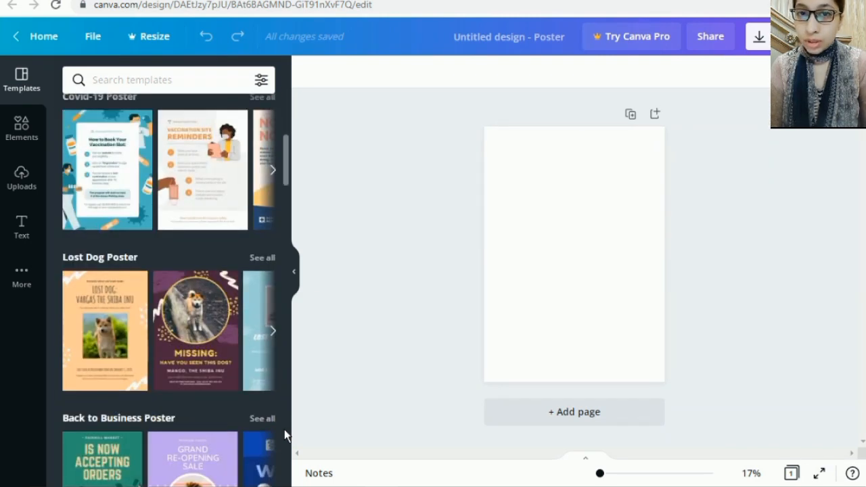
scroll(285, 435, down, 1)
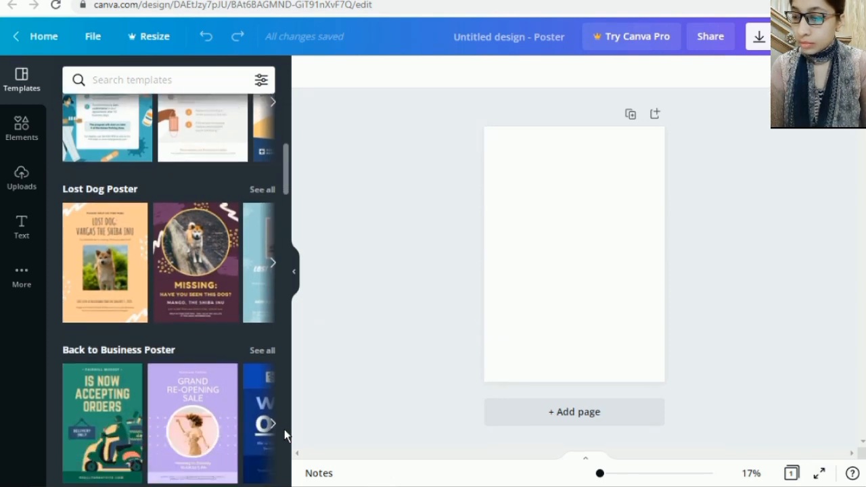
scroll(285, 435, down, 1)
scroll(285, 434, down, 1)
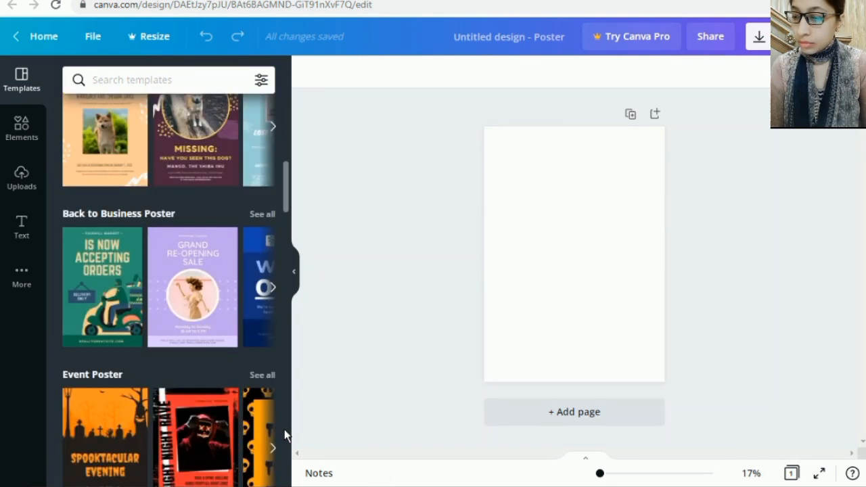
scroll(284, 435, down, 2)
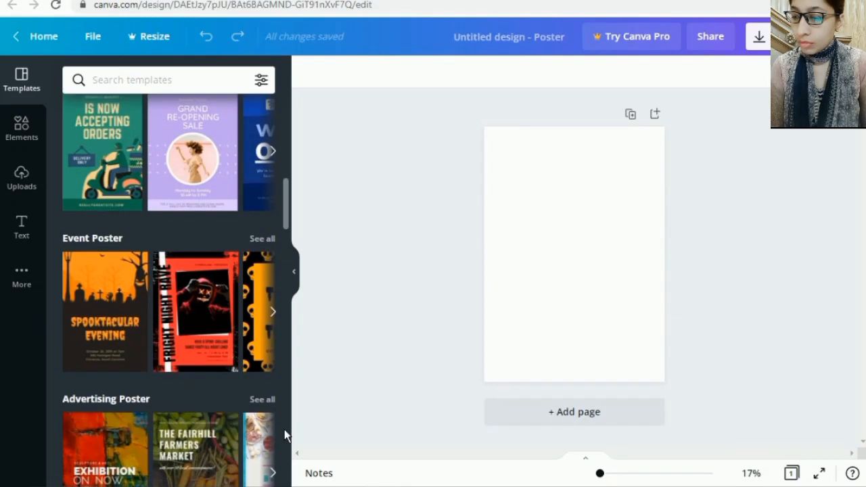
scroll(284, 435, down, 1)
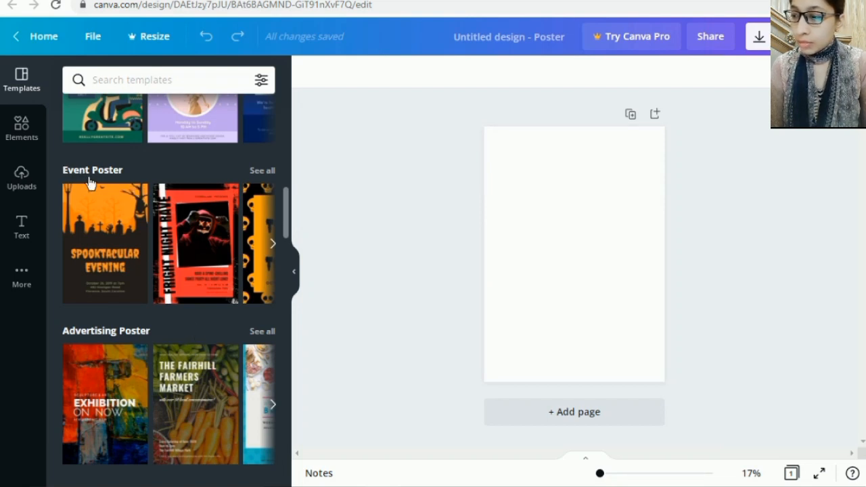
click(274, 247)
right_click(274, 248)
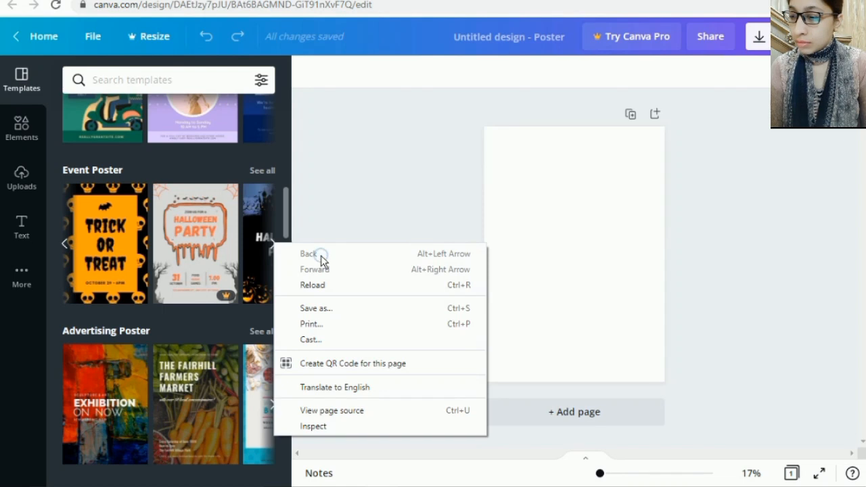
click(315, 235)
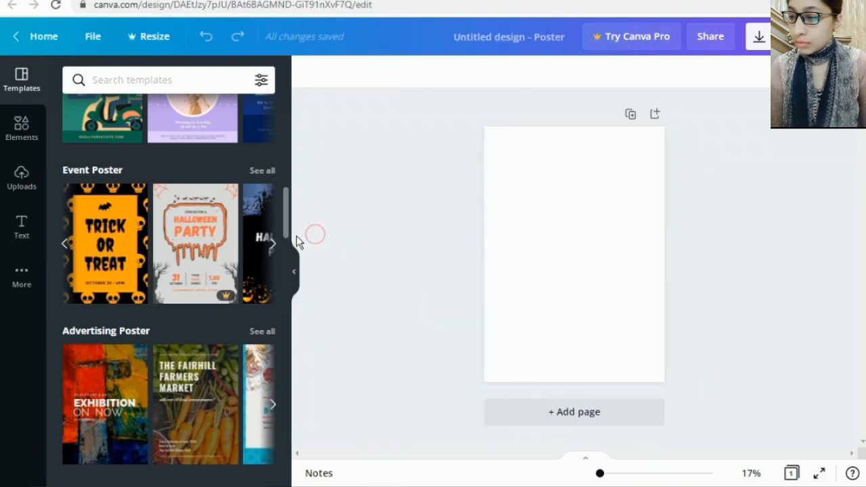
click(273, 245)
click(273, 247)
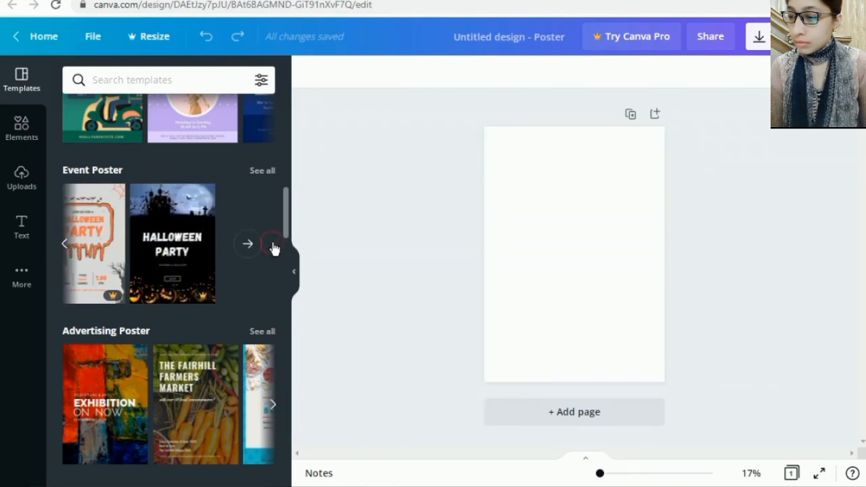
mouse_move(191, 250)
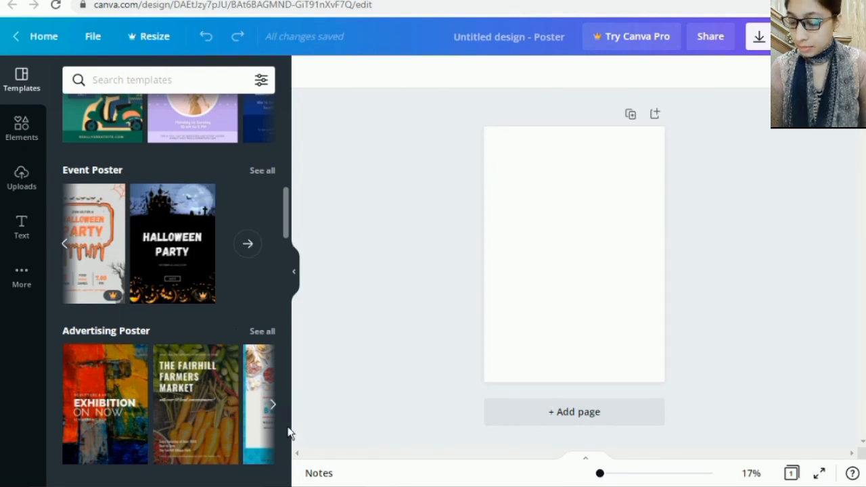
Step: Look through the School Poster category's preview and open its full template collection
scroll(287, 433, down, 2)
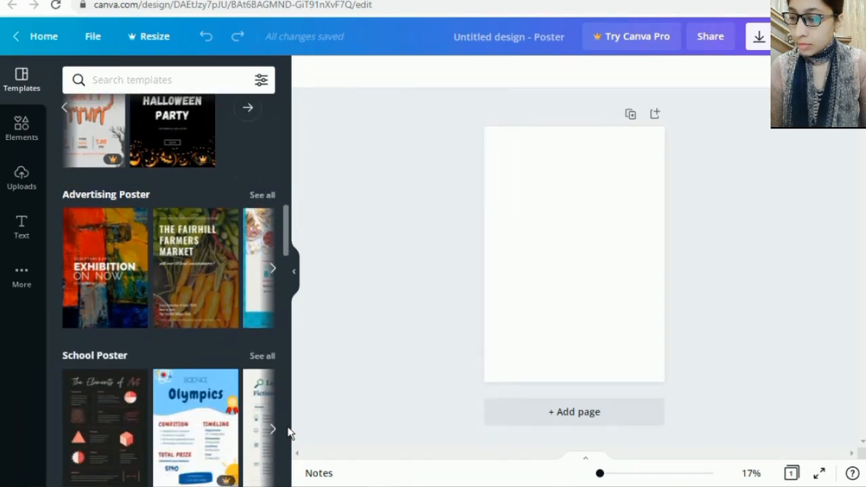
scroll(288, 433, down, 1)
scroll(287, 432, down, 1)
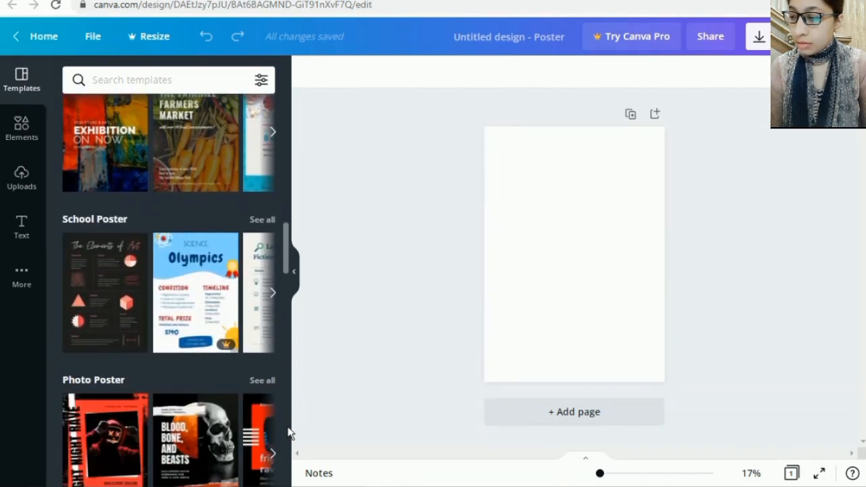
click(273, 296)
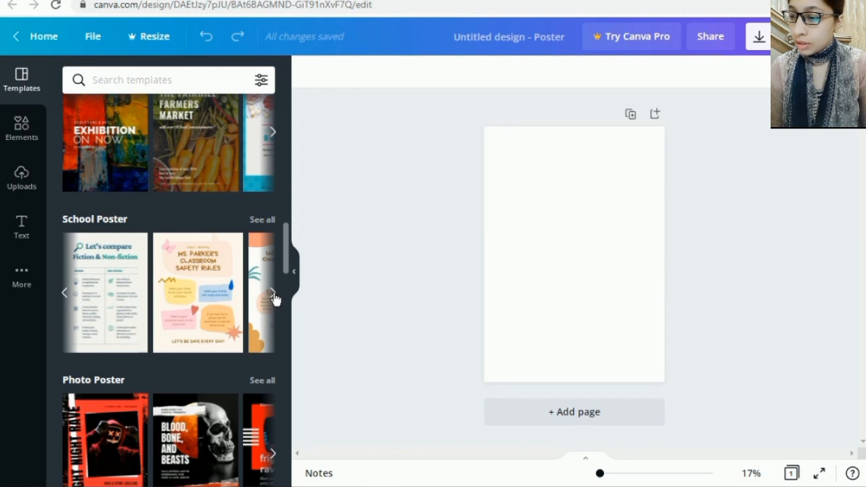
click(273, 295)
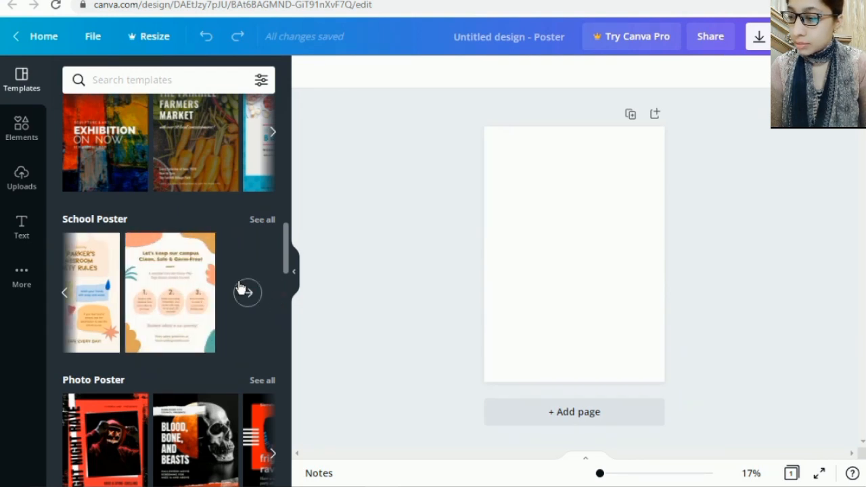
click(248, 295)
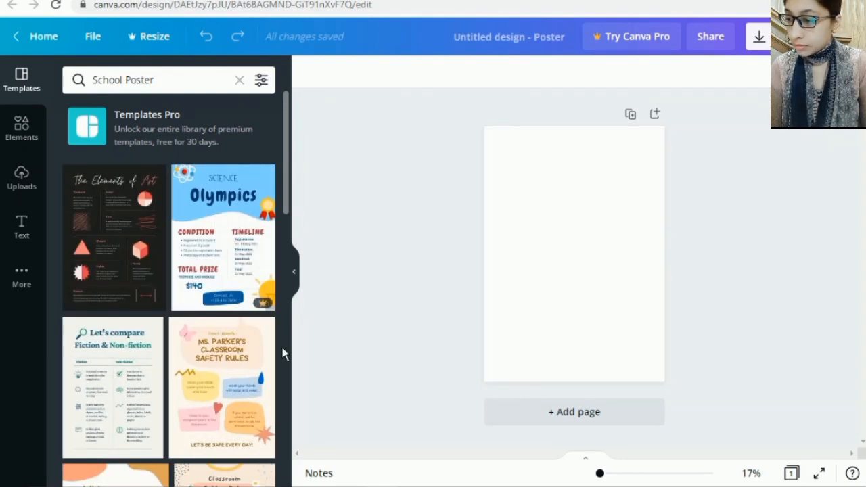
Step: Look through the School Poster template collection and return to its beginning
scroll(283, 354, down, 5)
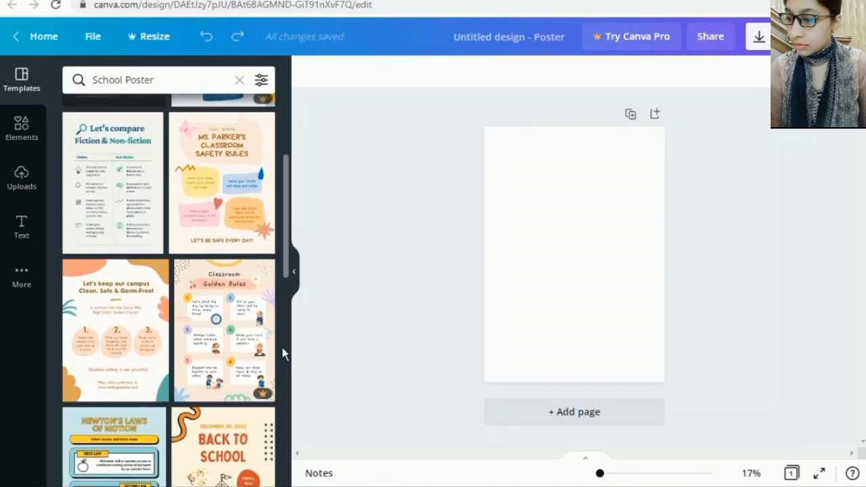
scroll(283, 354, down, 4)
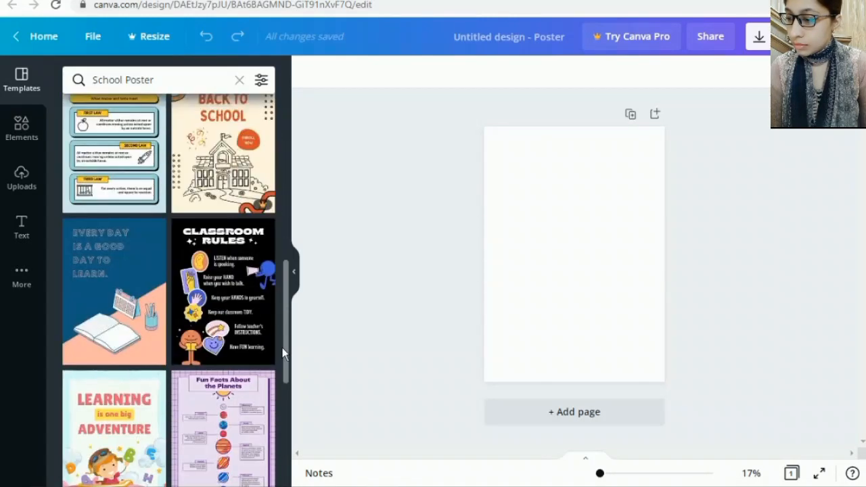
scroll(283, 354, down, 3)
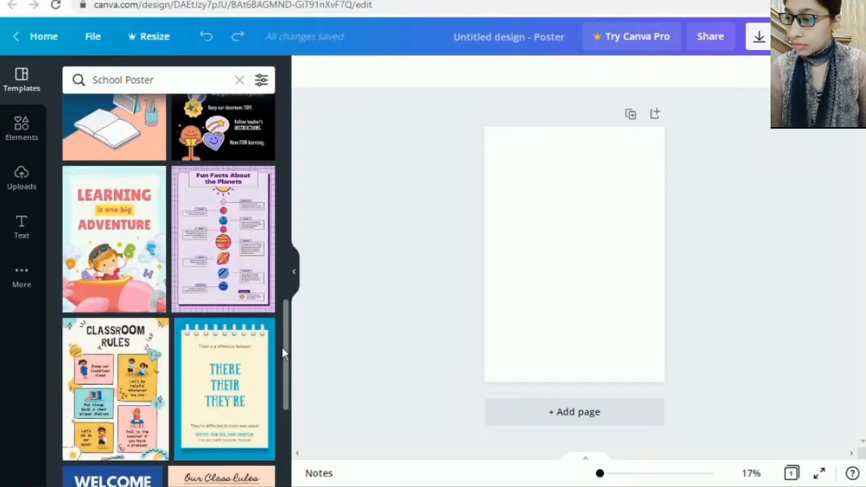
scroll(283, 354, down, 2)
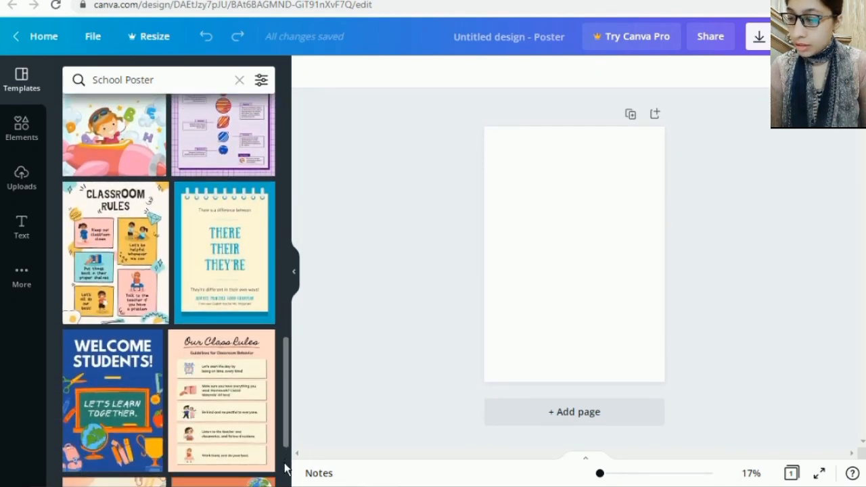
scroll(284, 466, down, 2)
scroll(284, 467, down, 4)
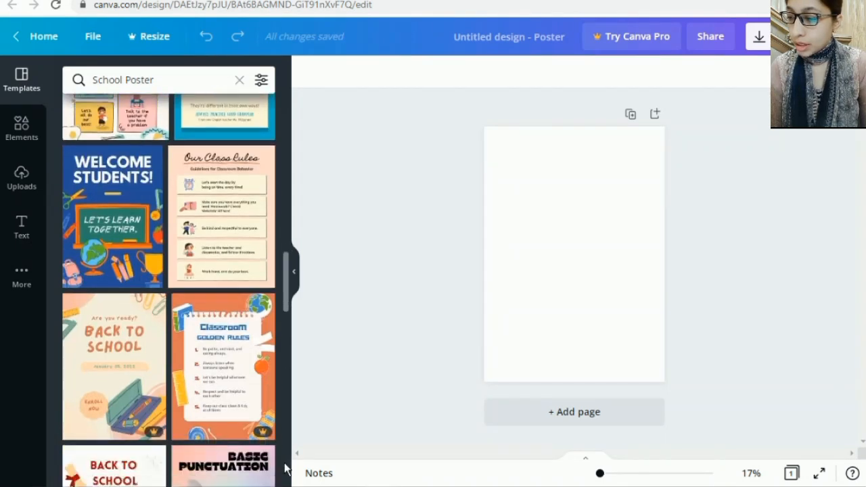
scroll(284, 466, down, 2)
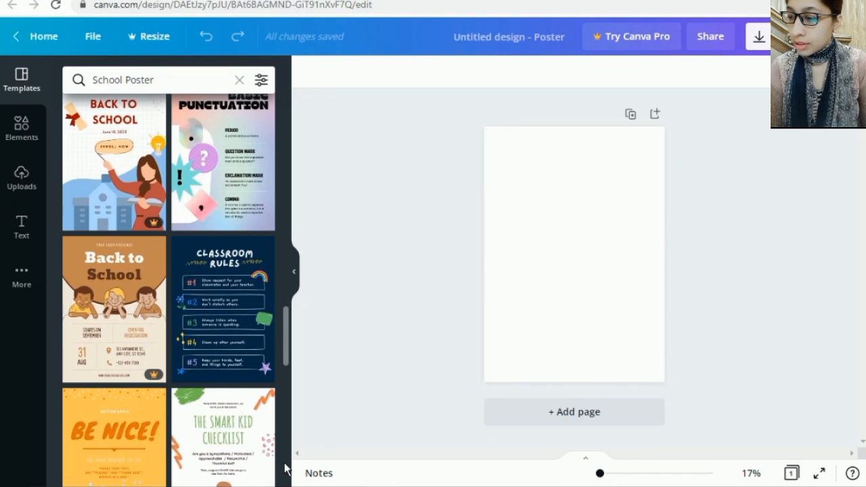
scroll(284, 466, down, 2)
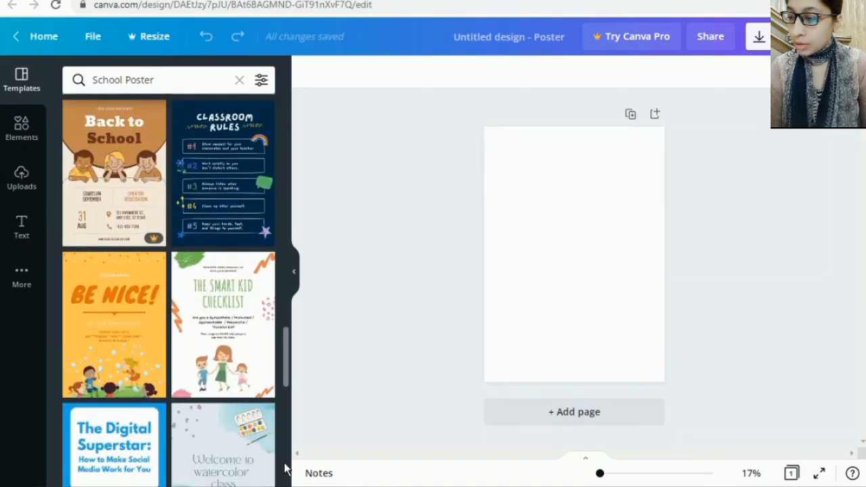
scroll(284, 466, down, 3)
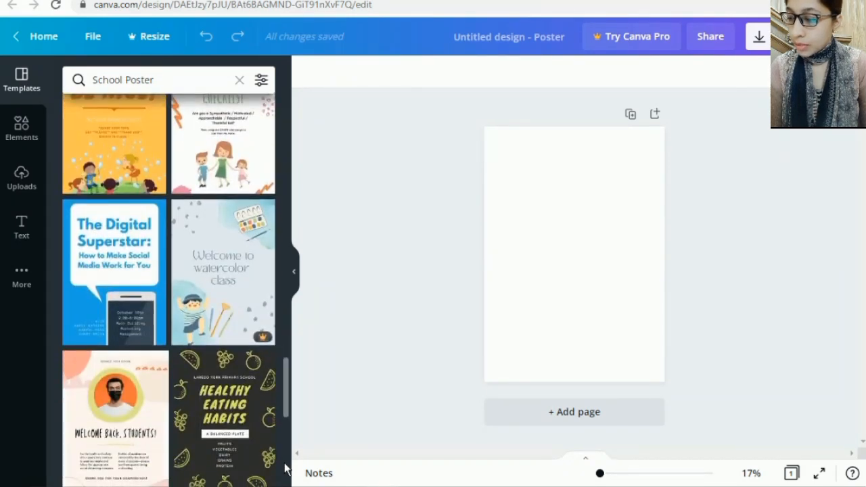
scroll(284, 466, down, 6)
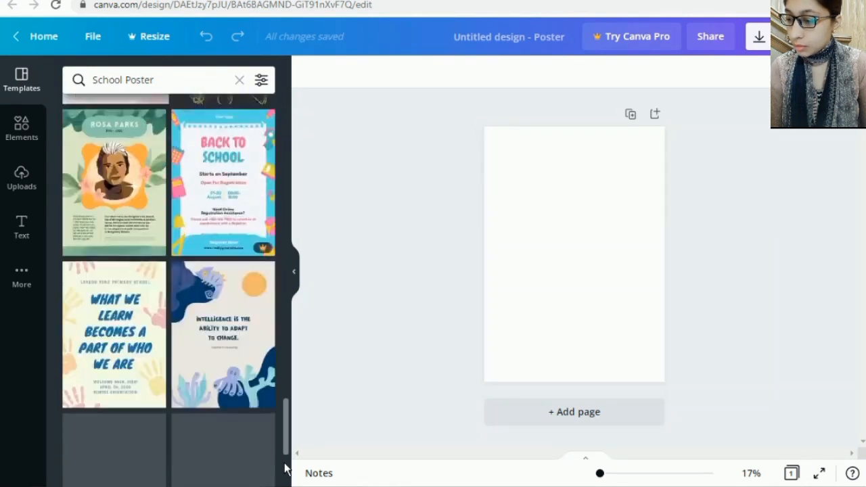
scroll(284, 467, down, 4)
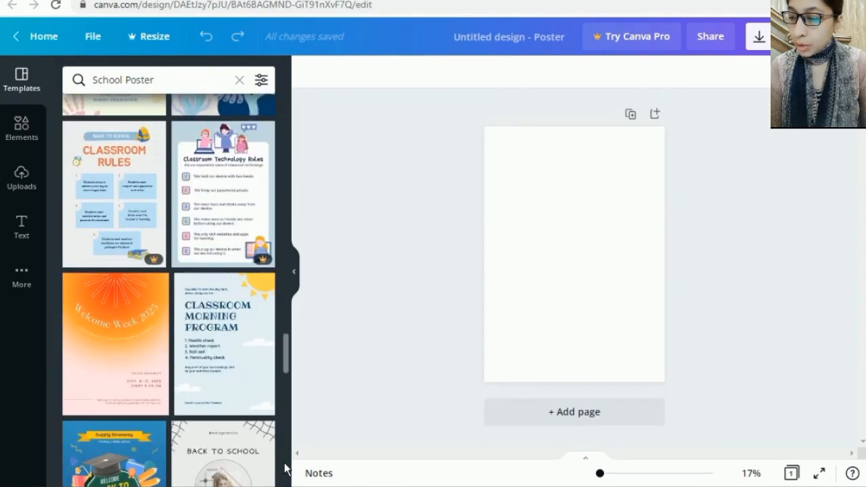
scroll(284, 468, down, 2)
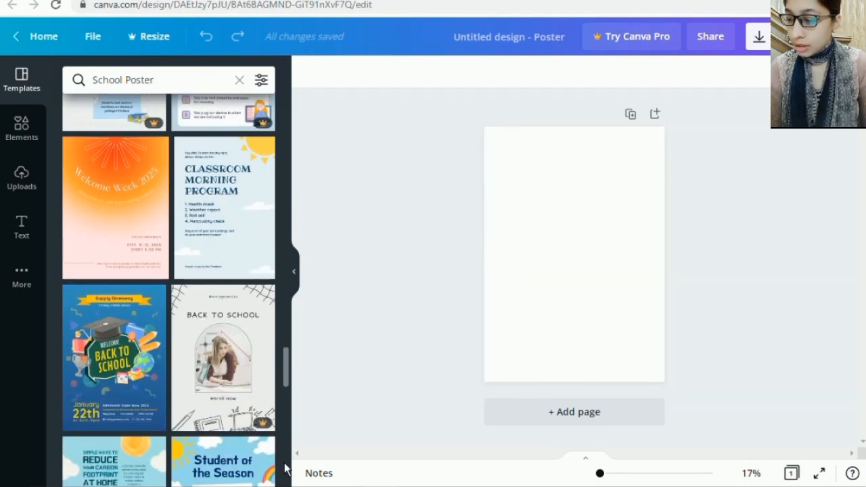
scroll(284, 467, down, 2)
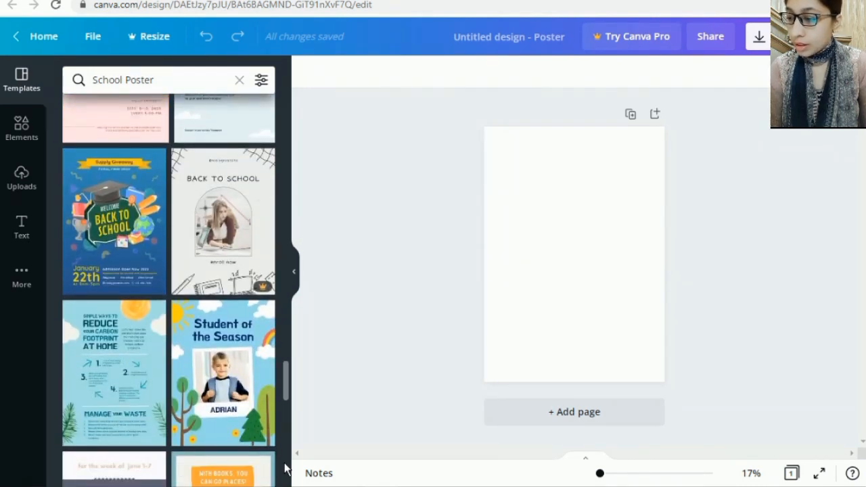
scroll(284, 466, down, 2)
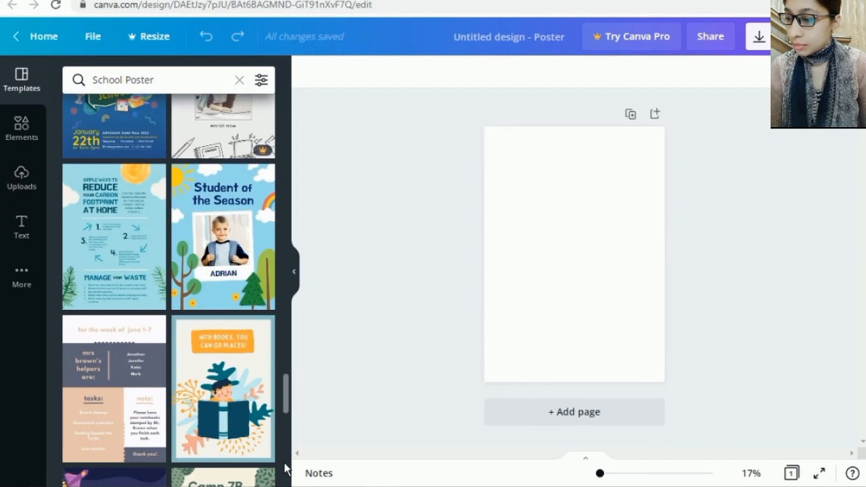
scroll(284, 468, down, 6)
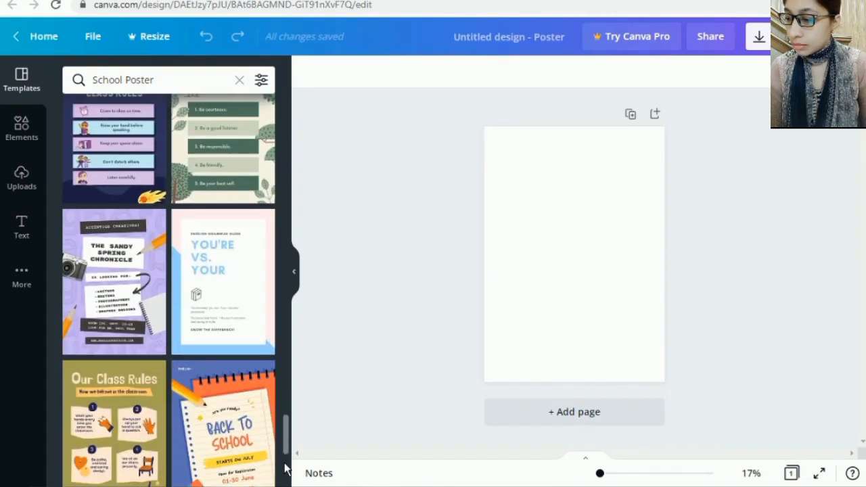
scroll(284, 467, down, 4)
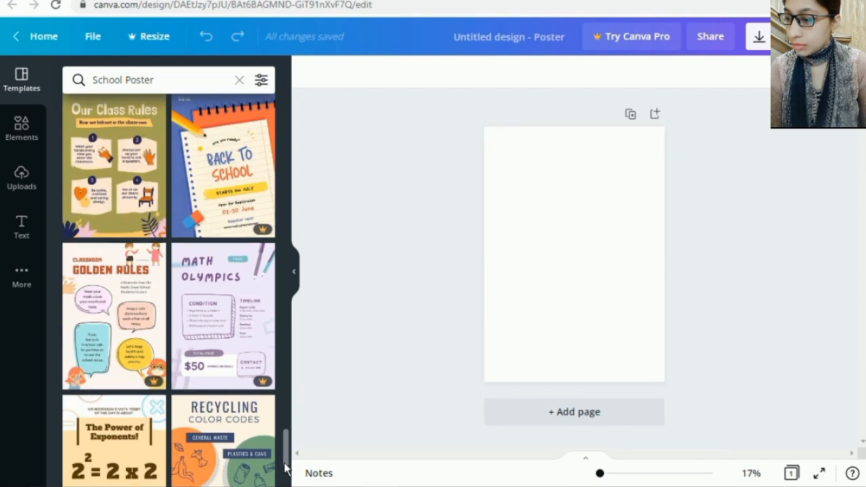
scroll(284, 467, up, 7)
scroll(284, 468, up, 10)
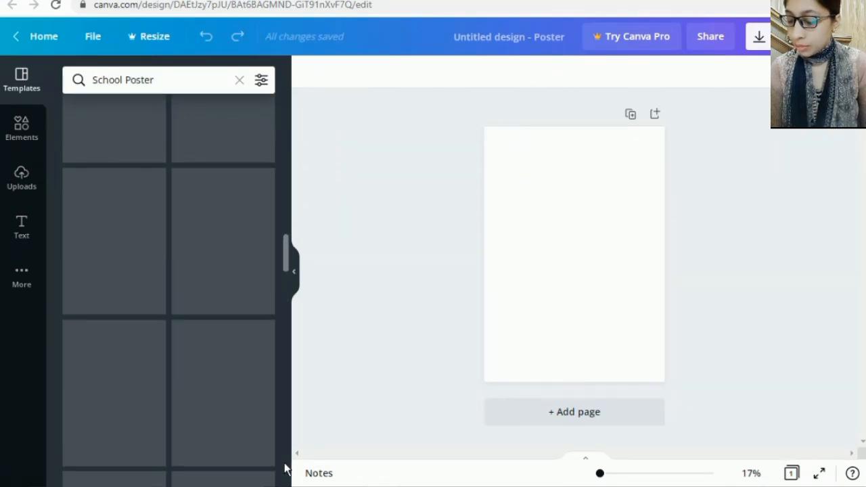
scroll(284, 468, up, 10)
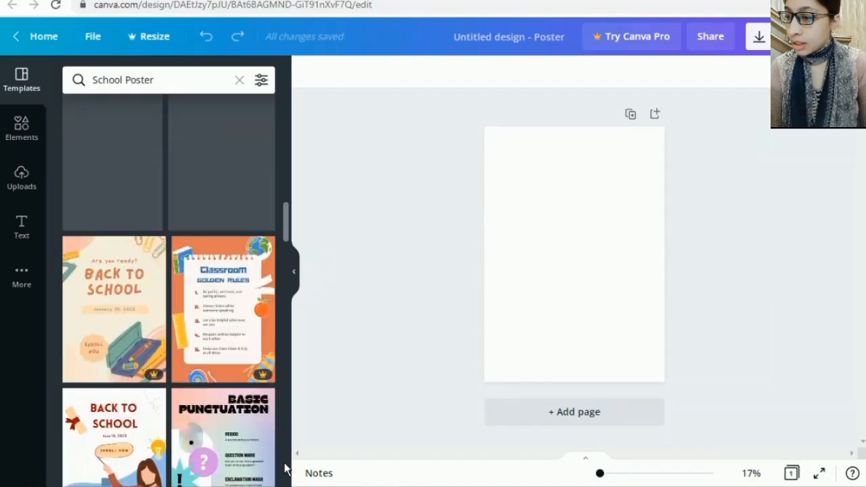
scroll(284, 468, up, 5)
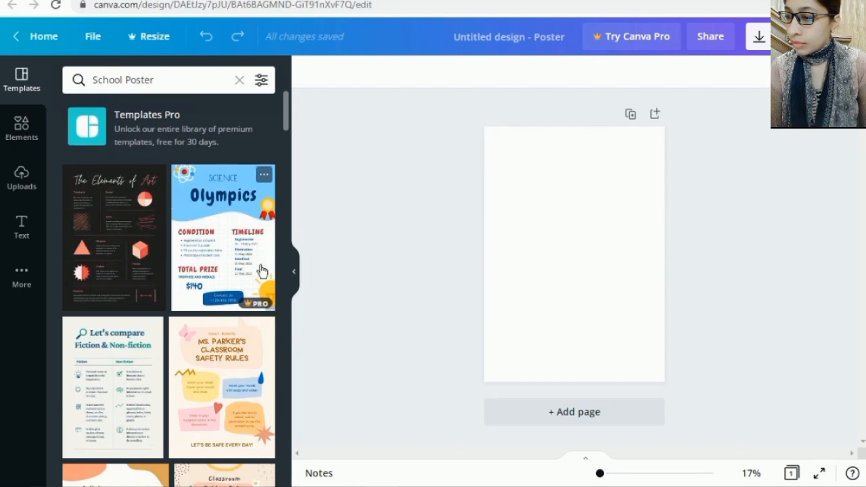
Step: Clear the School Poster search, browse the poster template categories and look through the Motivational Poster preview
click(240, 81)
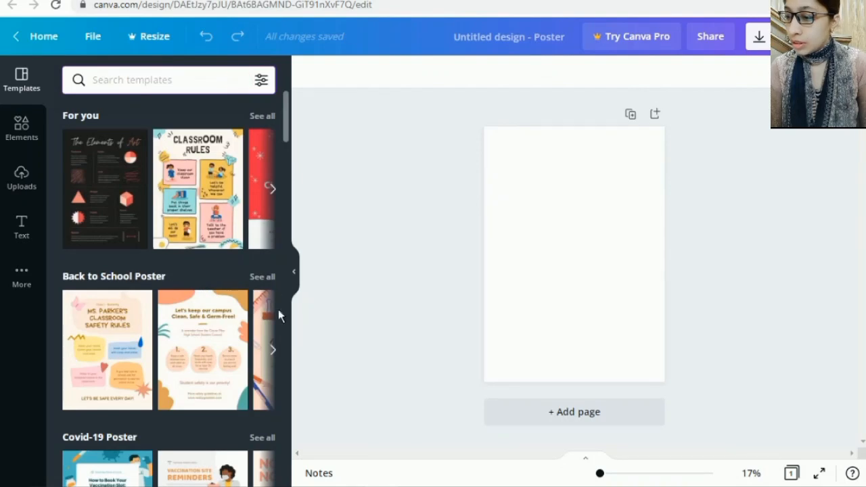
scroll(285, 409, down, 7)
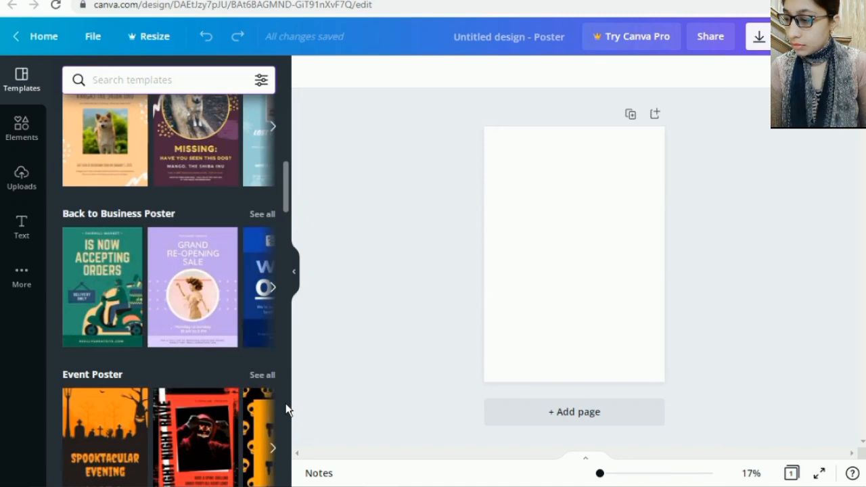
scroll(285, 409, down, 5)
scroll(286, 408, down, 3)
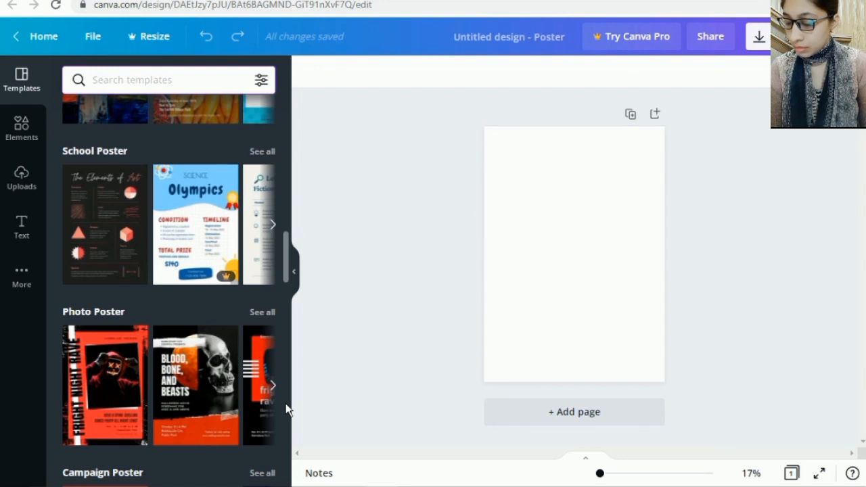
scroll(285, 408, down, 4)
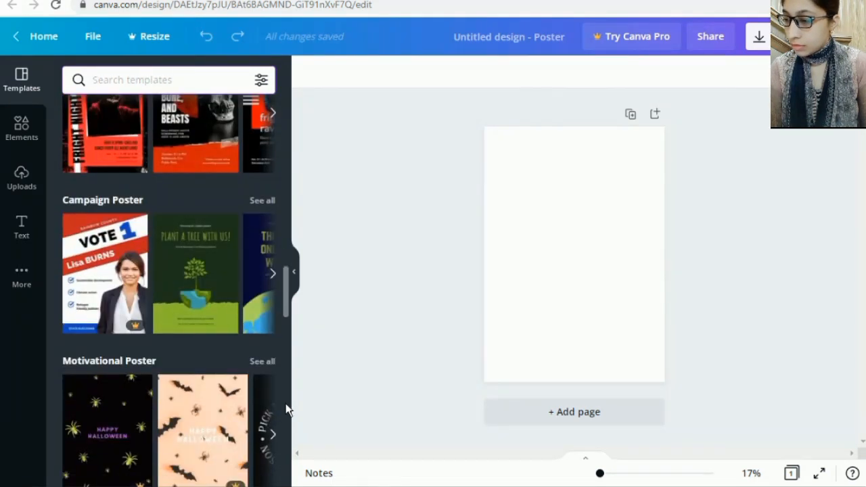
scroll(285, 408, down, 2)
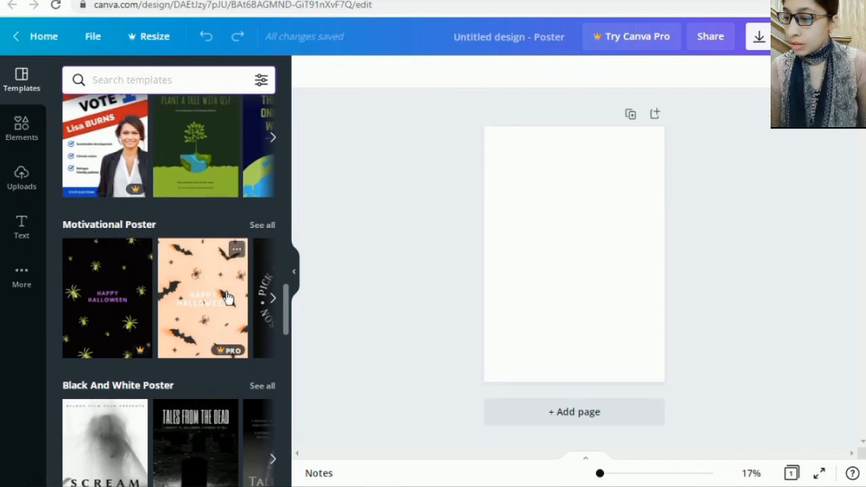
click(273, 299)
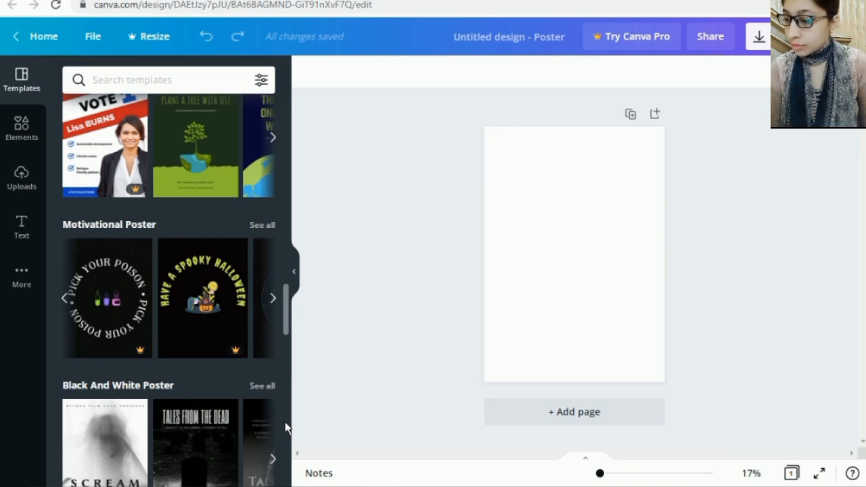
Step: Browse the further poster categories, look through the Concert Poster preview and open its full template collection
scroll(285, 427, down, 6)
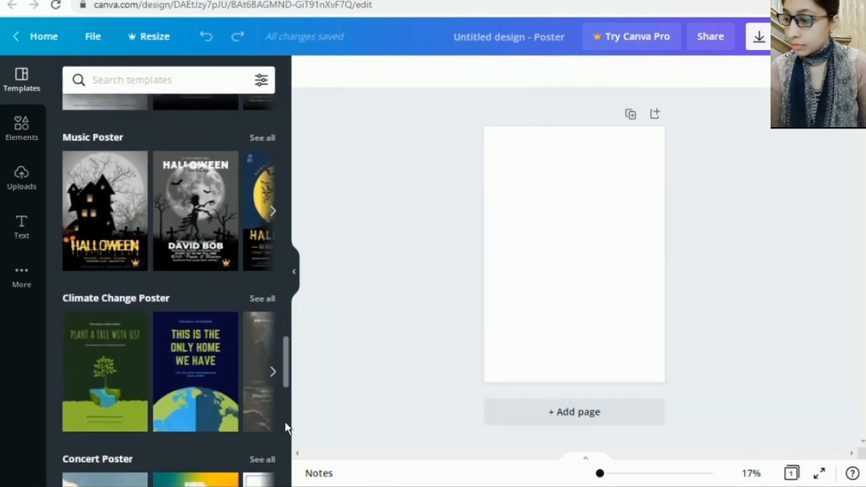
scroll(284, 427, down, 2)
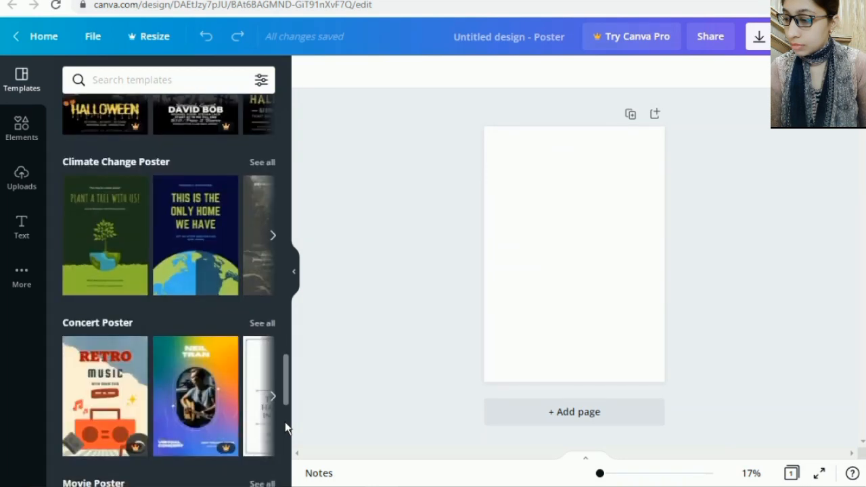
scroll(284, 428, down, 2)
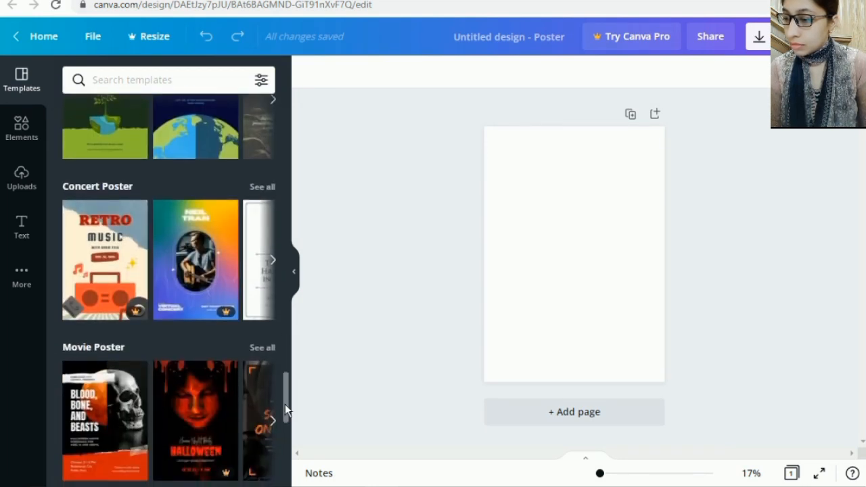
click(272, 263)
click(273, 263)
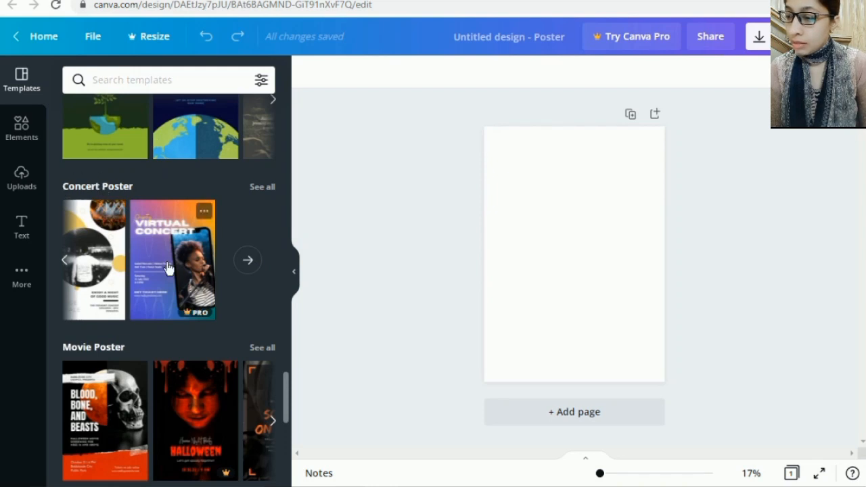
click(247, 261)
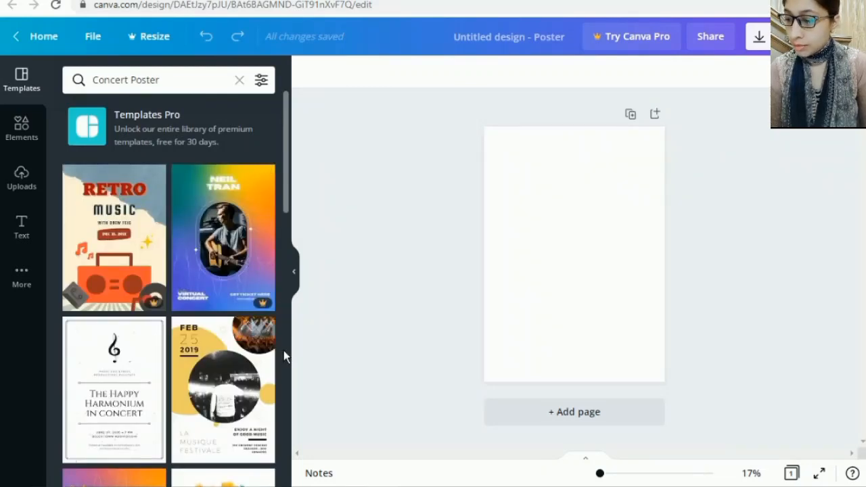
Step: Look through the Concert Poster template collection and head back towards its beginning
scroll(283, 350, down, 3)
scroll(283, 350, down, 2)
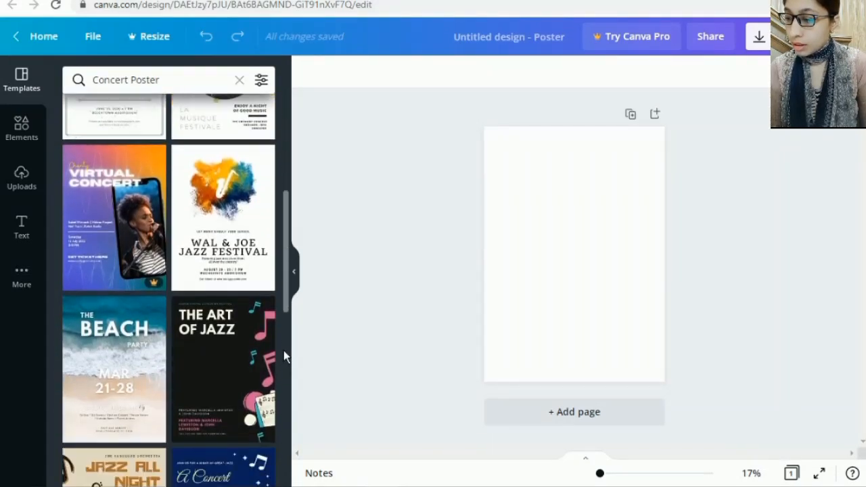
scroll(283, 350, down, 4)
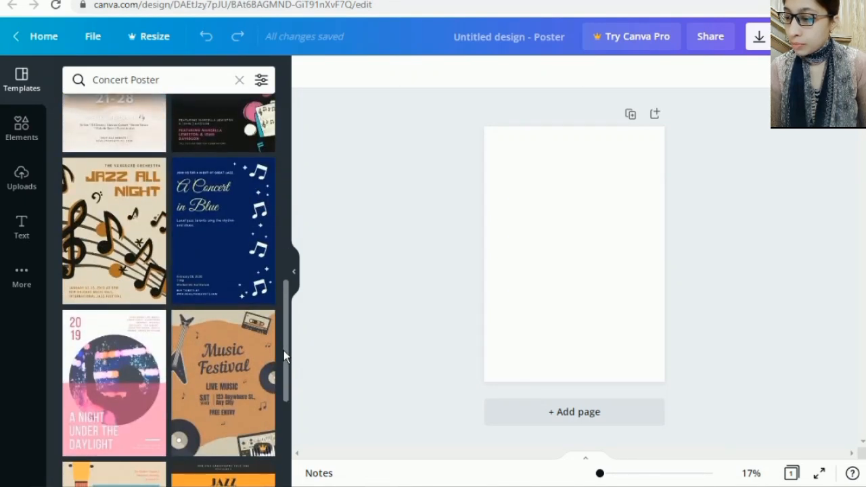
scroll(284, 350, down, 3)
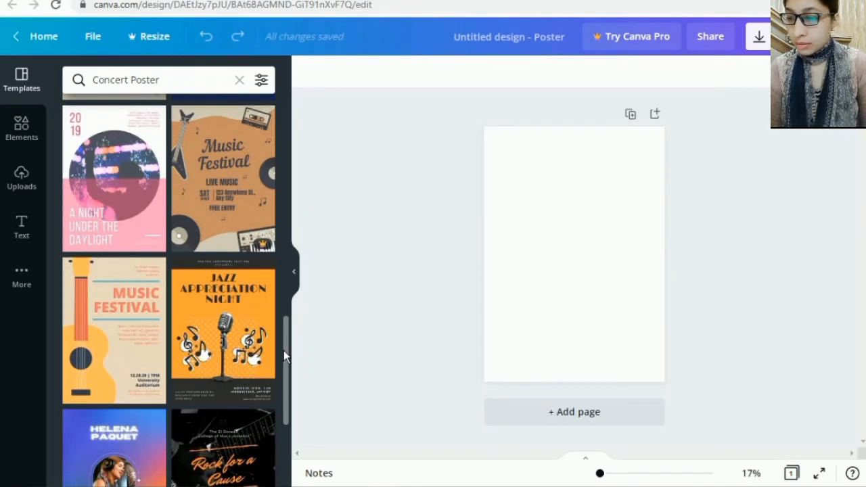
scroll(283, 350, down, 2)
scroll(283, 350, down, 3)
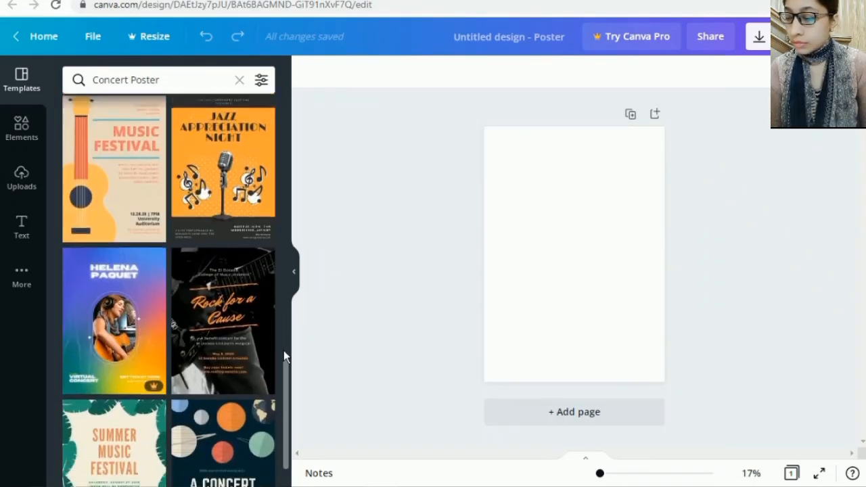
scroll(284, 350, down, 3)
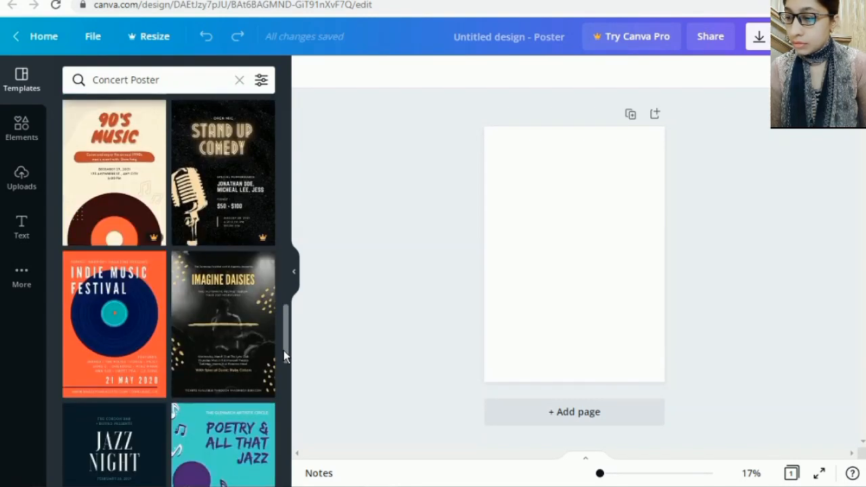
scroll(284, 350, down, 3)
scroll(283, 350, down, 1)
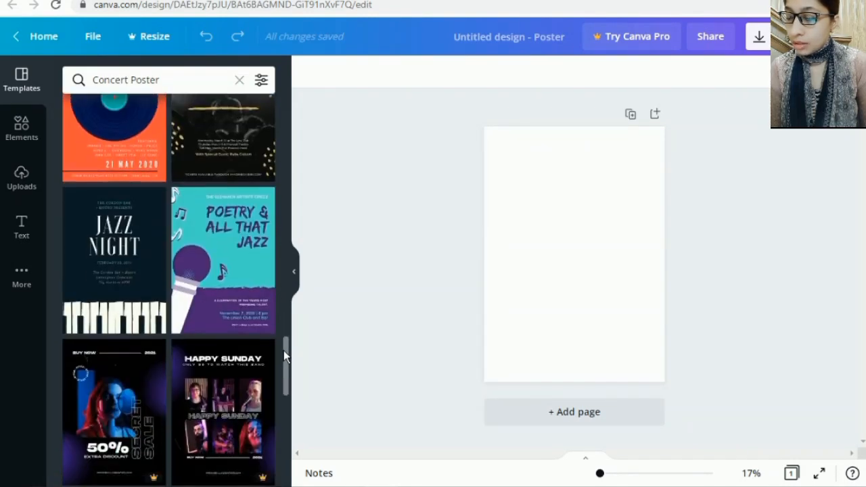
scroll(284, 350, down, 5)
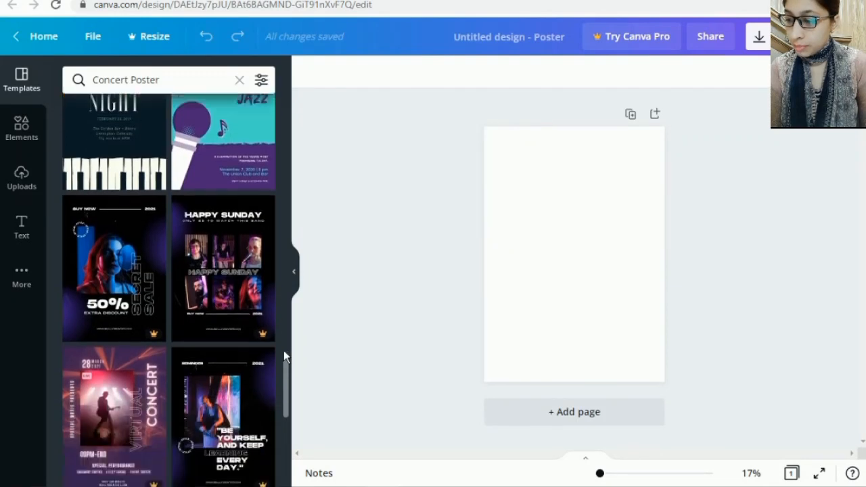
scroll(283, 350, down, 4)
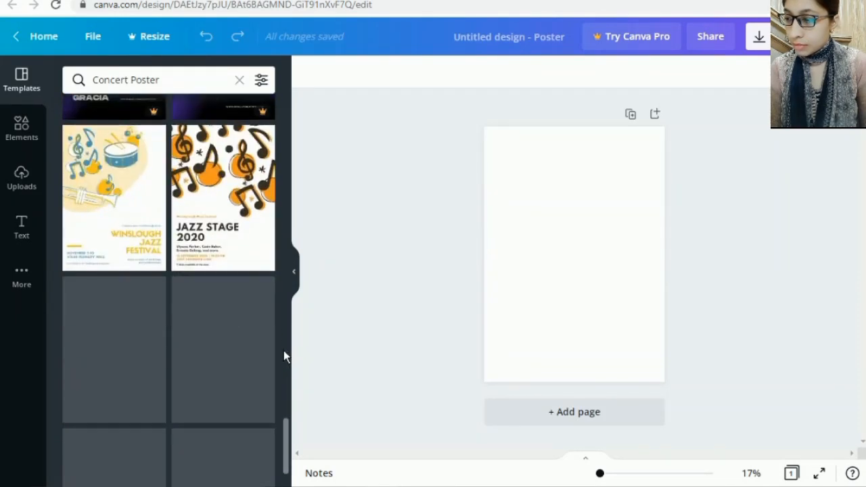
scroll(284, 351, down, 5)
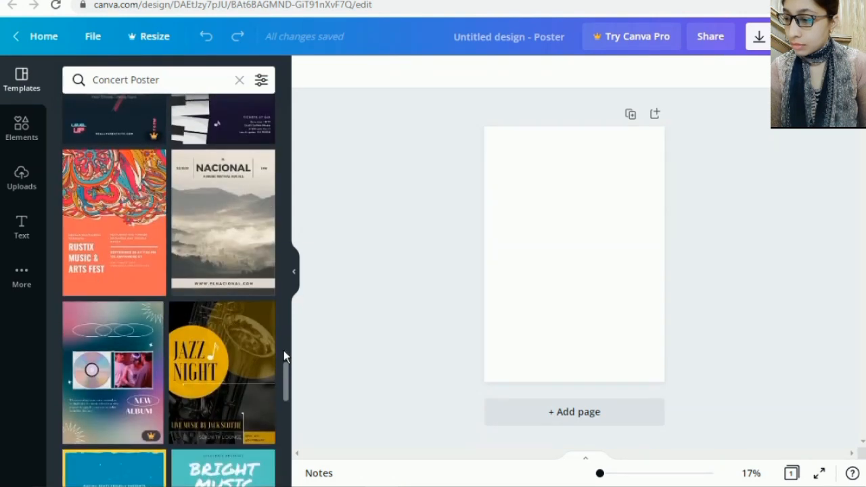
scroll(283, 350, up, 10)
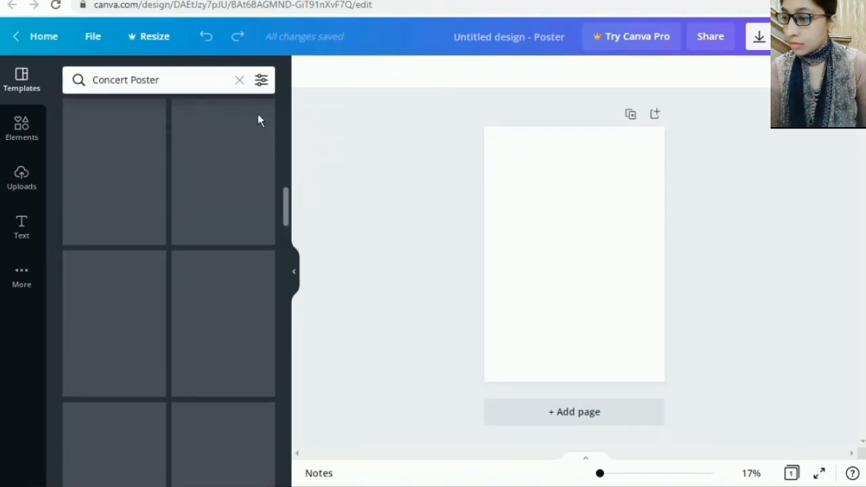
Step: Clear the Concert Poster search and browse the poster template categories as far as Wanted Poster and Gym Poster
click(241, 82)
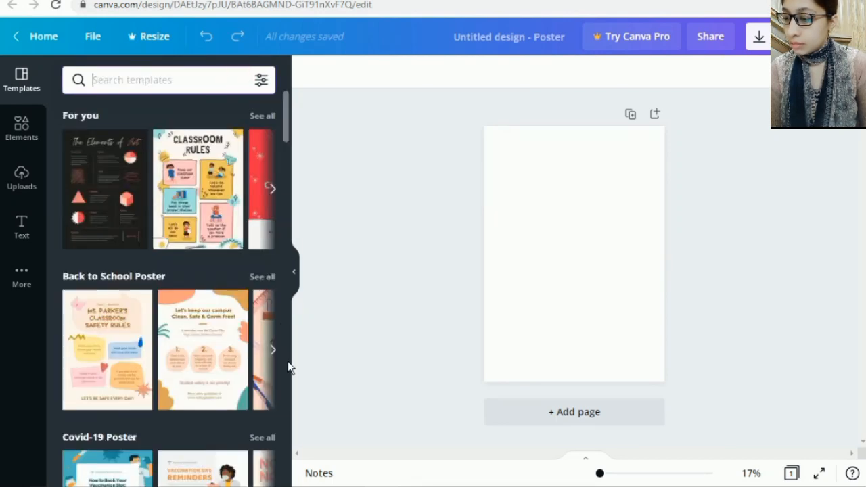
scroll(288, 367, down, 10)
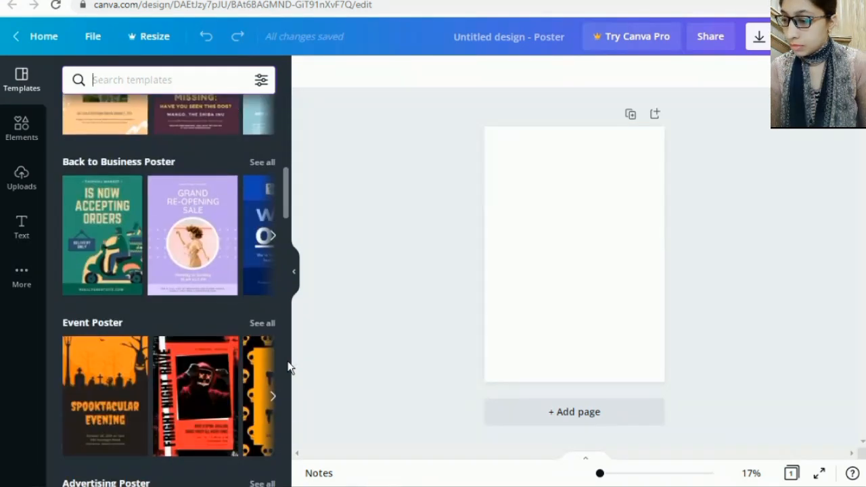
scroll(287, 367, down, 10)
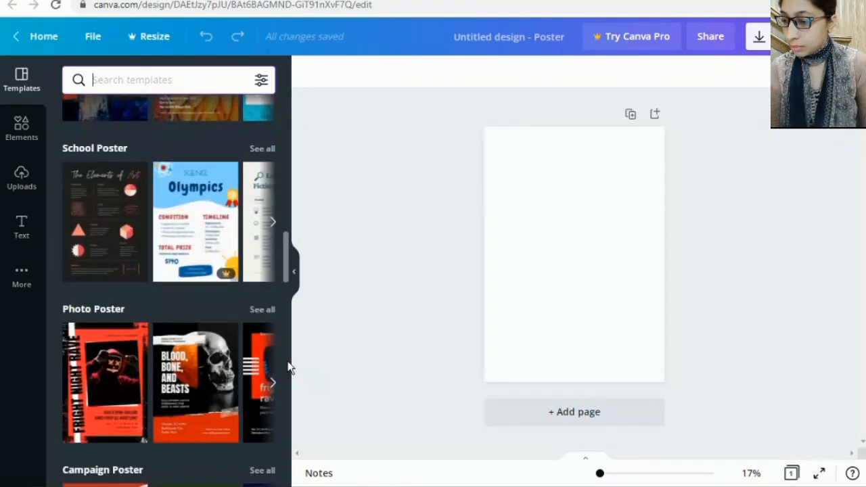
scroll(287, 367, down, 5)
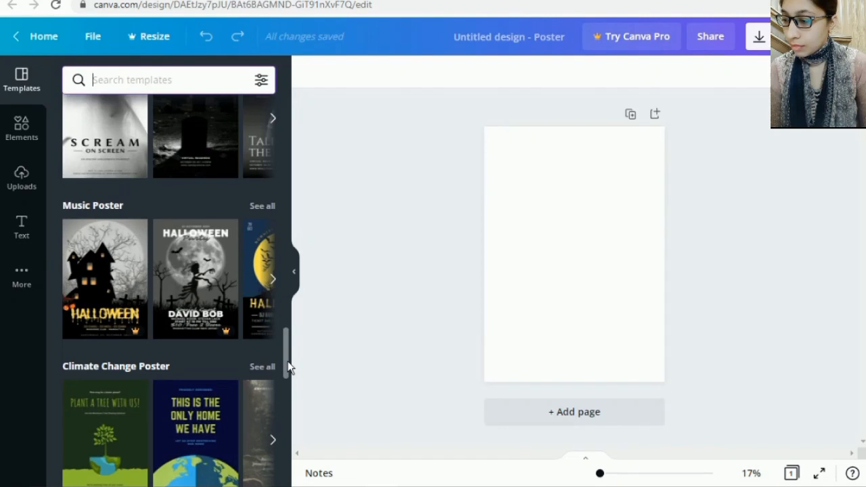
scroll(288, 367, down, 8)
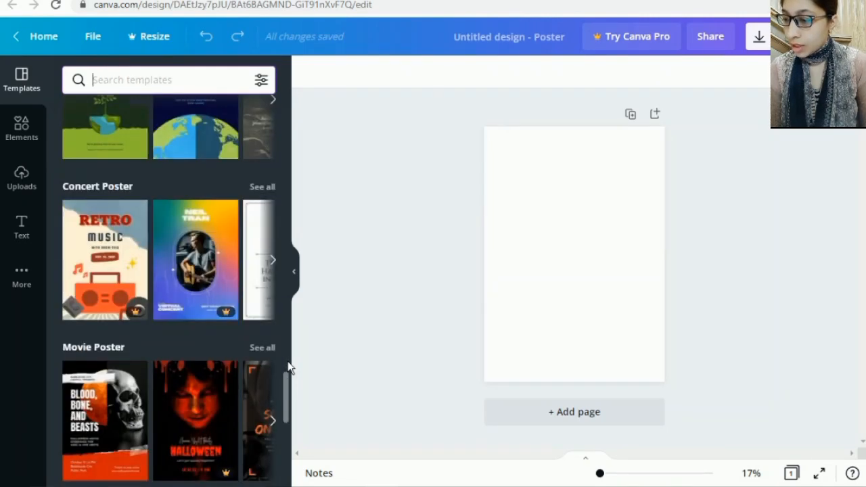
scroll(287, 368, down, 5)
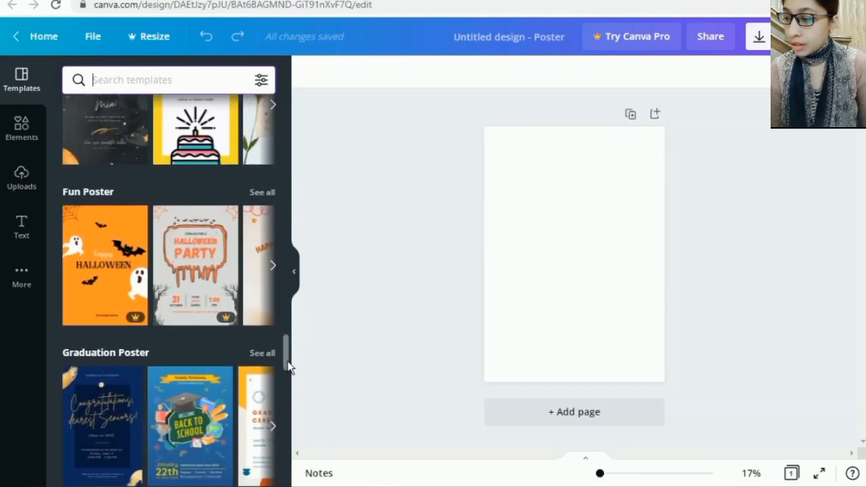
scroll(287, 367, down, 3)
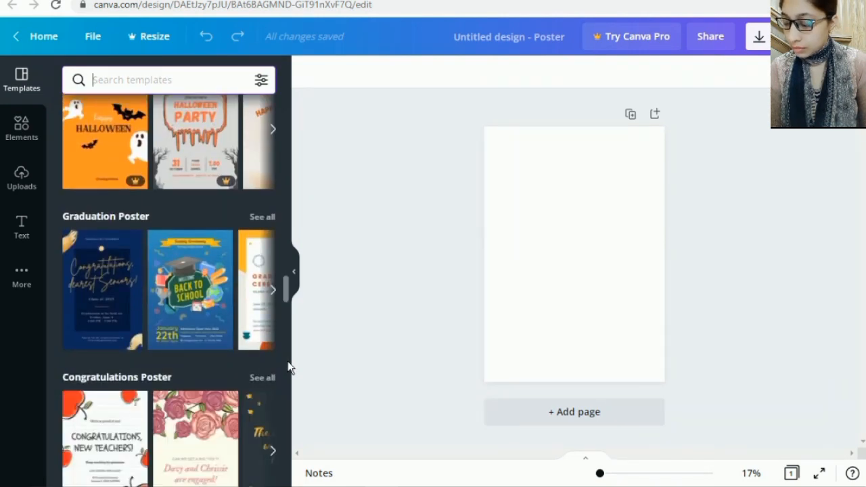
scroll(287, 367, down, 4)
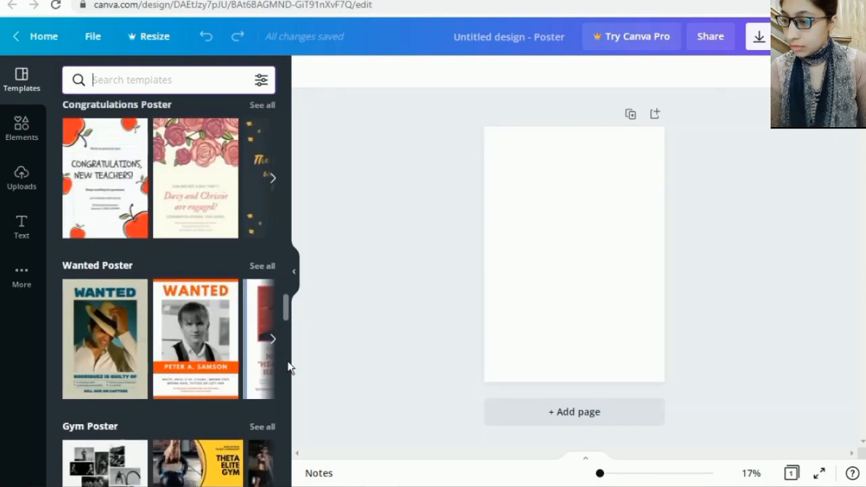
scroll(287, 367, down, 1)
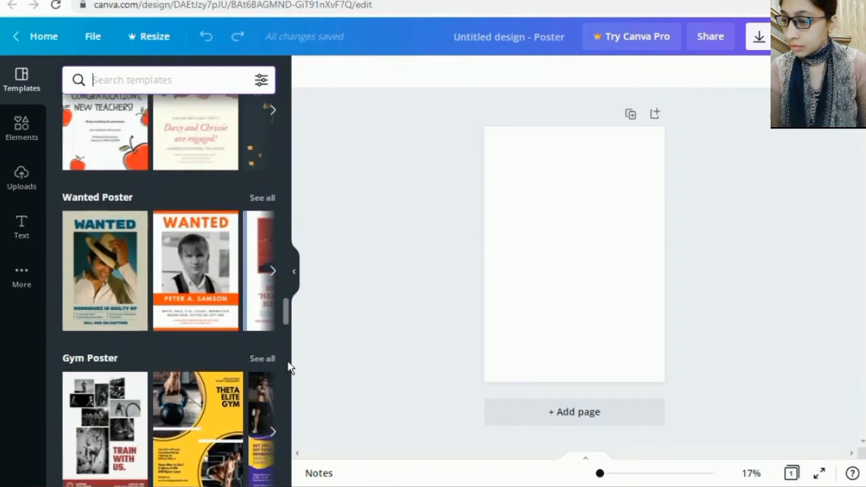
scroll(288, 367, down, 1)
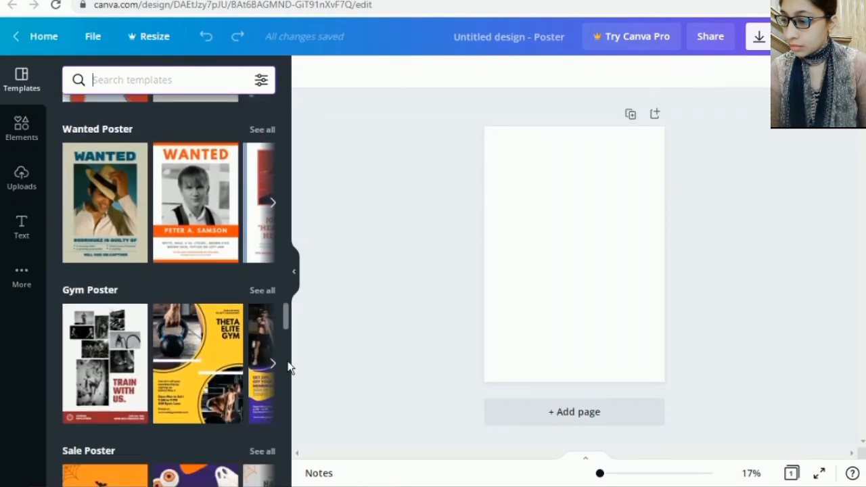
Step: Look through the Wanted Poster category's preview and open its full template collection
click(273, 205)
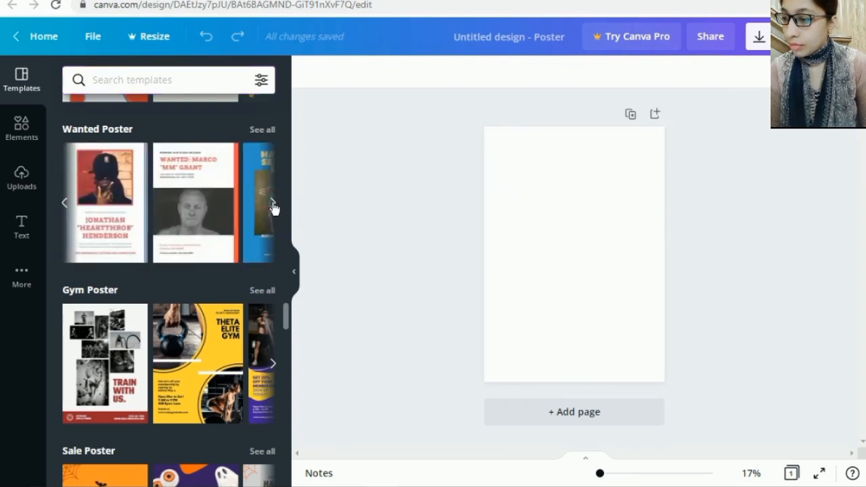
click(273, 205)
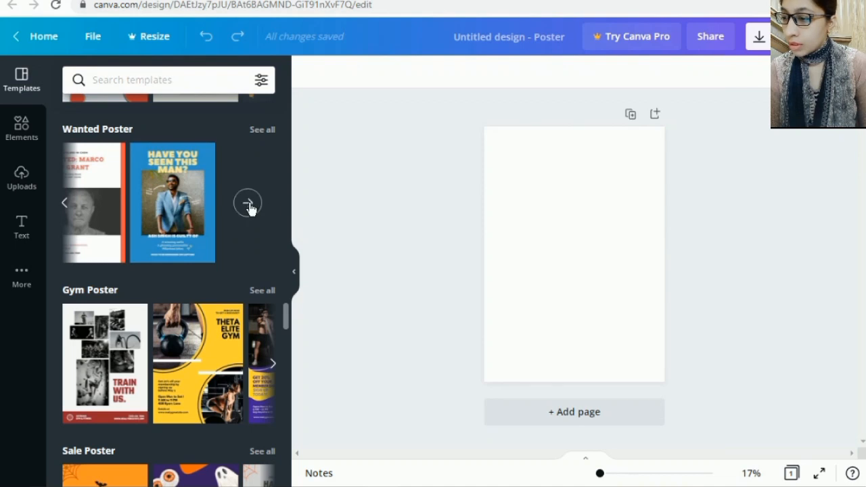
click(248, 204)
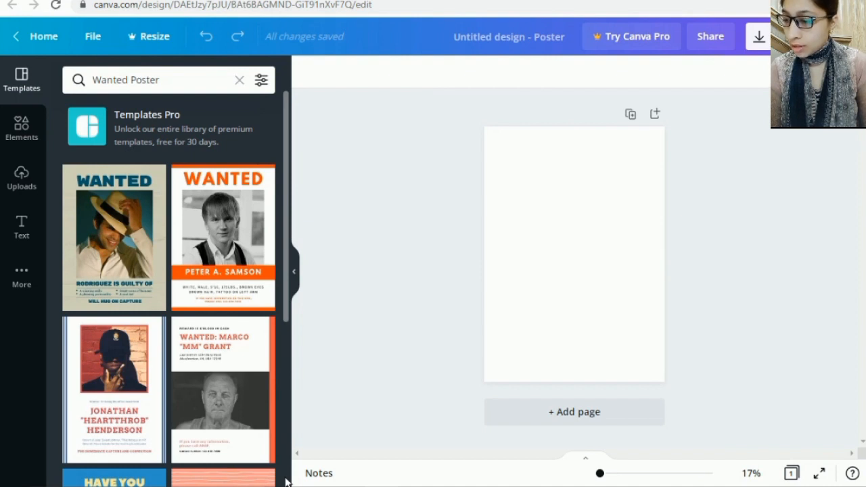
Step: Look through the Wanted Poster template collection and return to its beginning
scroll(286, 480, down, 3)
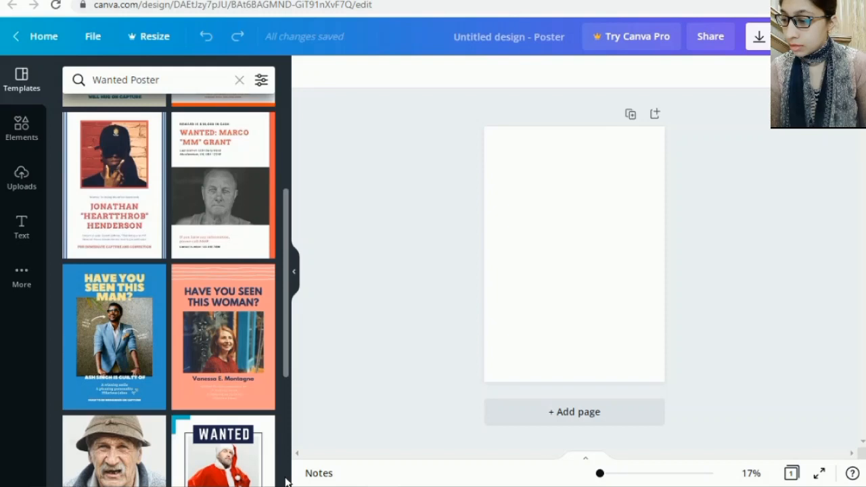
scroll(286, 480, down, 2)
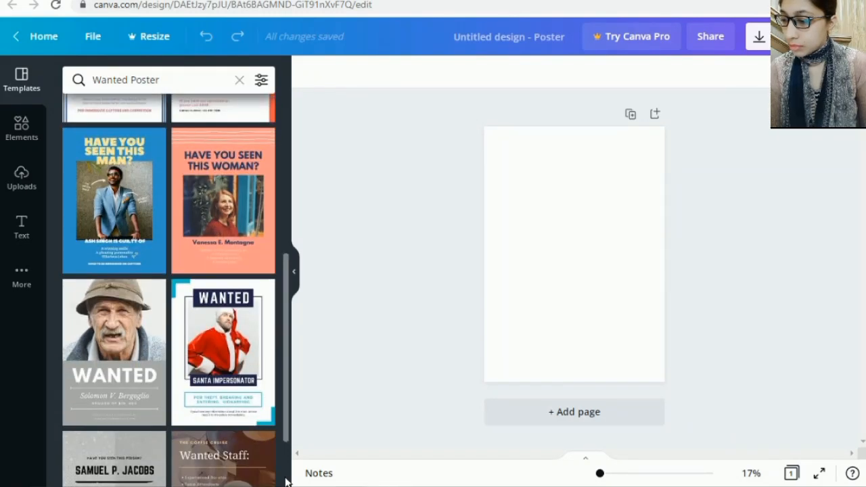
scroll(286, 480, down, 1)
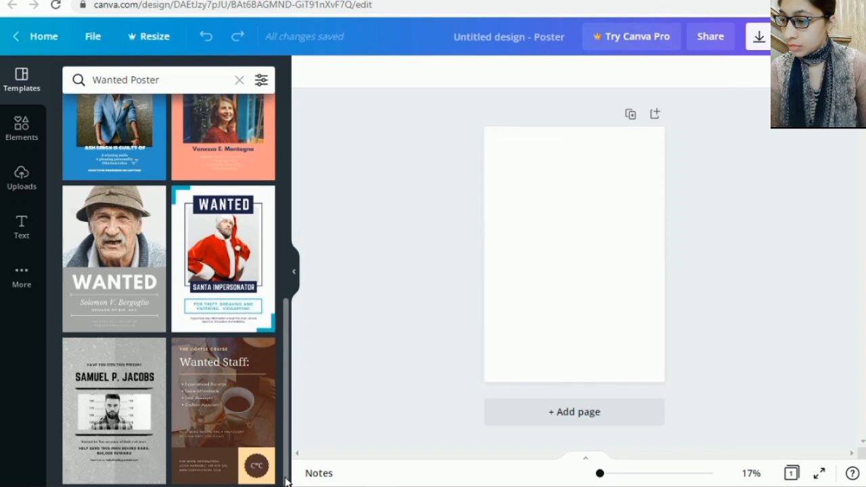
scroll(285, 480, up, 1)
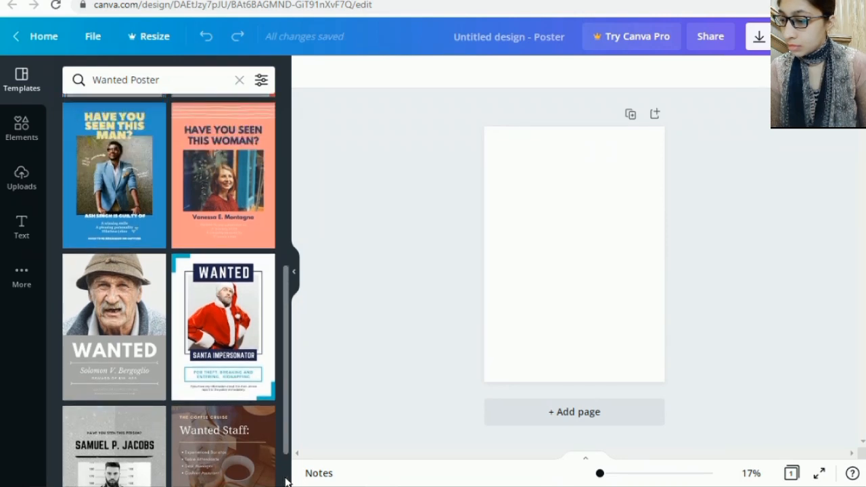
scroll(285, 480, up, 3)
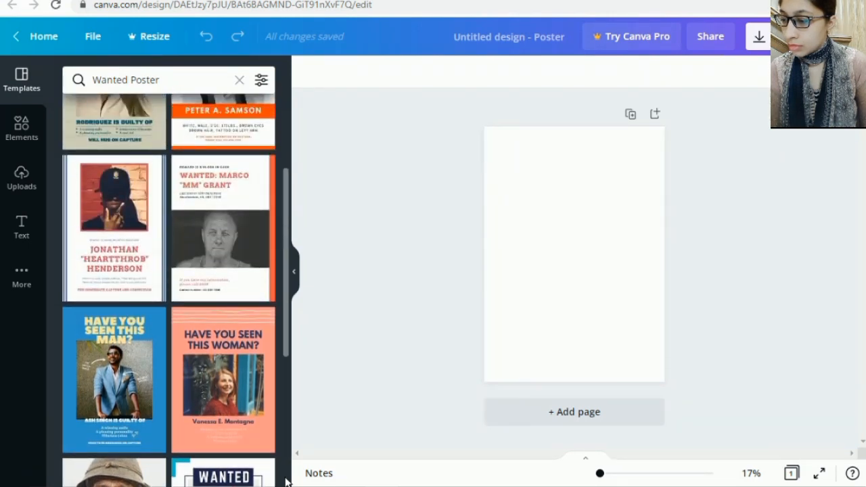
scroll(286, 480, up, 2)
scroll(286, 480, up, 1)
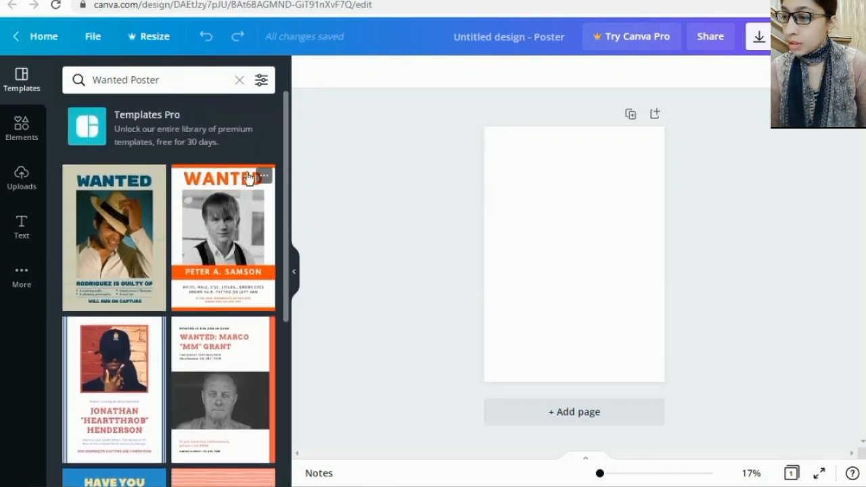
Step: Clear the Wanted Poster search, then preview the Covid-19 Poster category and open its full template collection
click(240, 82)
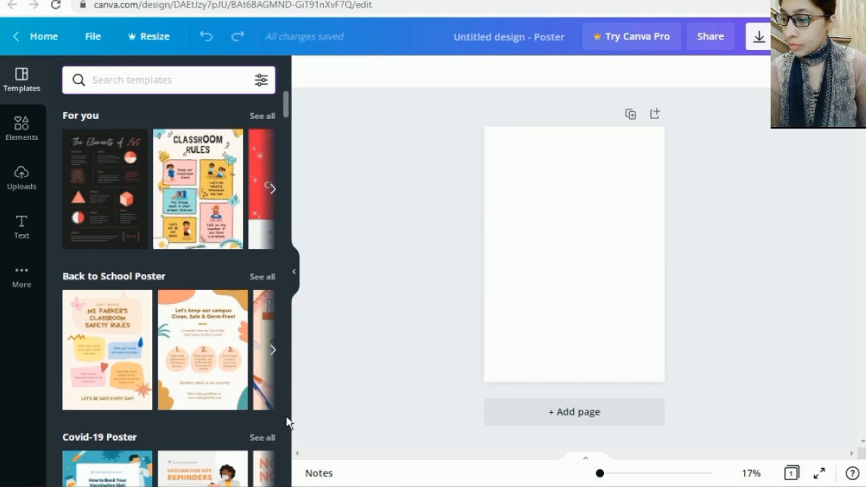
scroll(286, 422, down, 3)
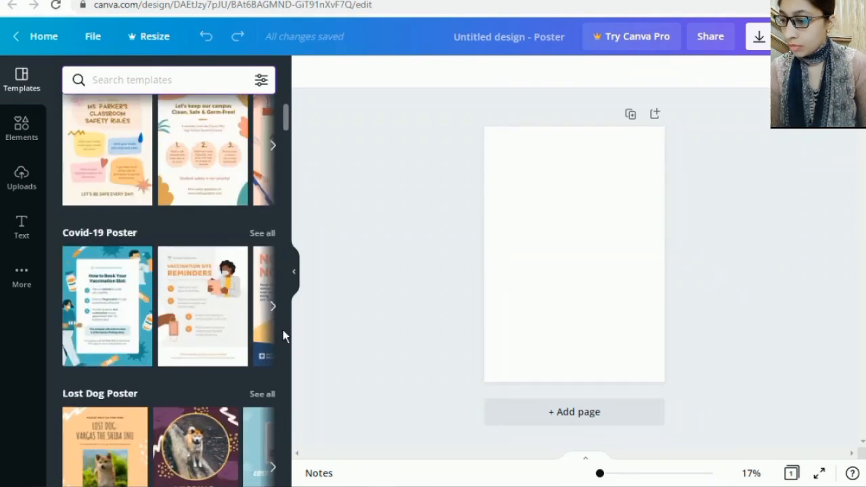
click(273, 308)
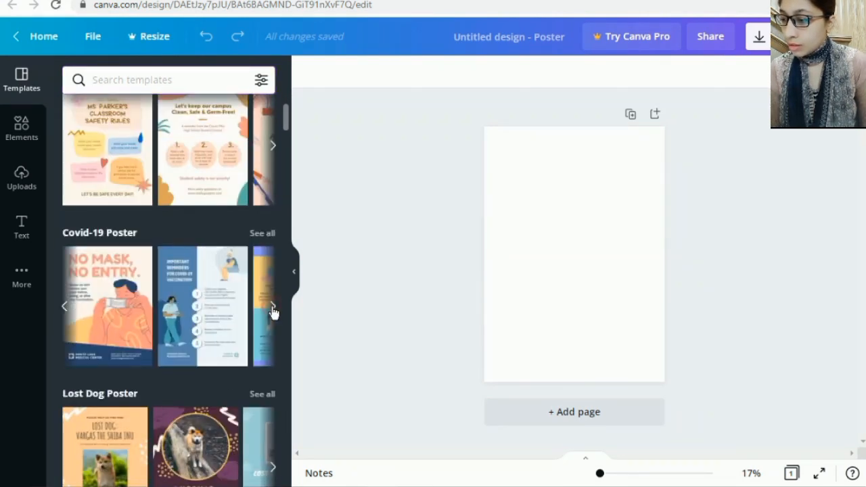
click(273, 309)
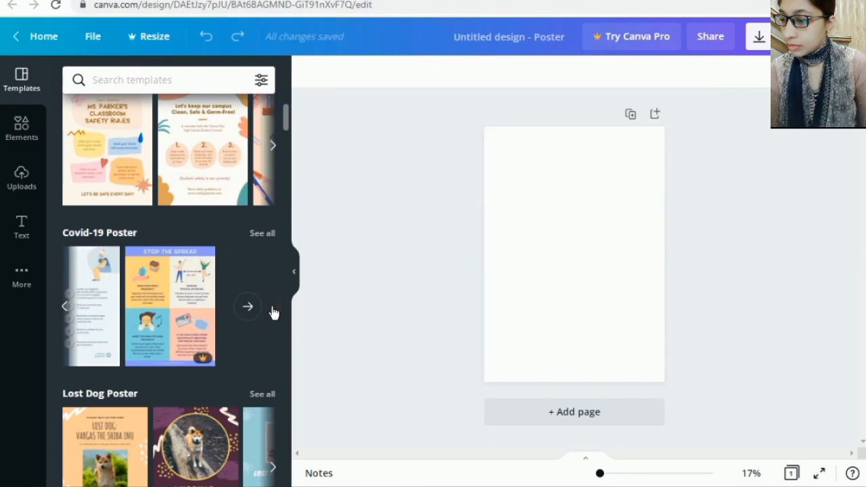
click(247, 307)
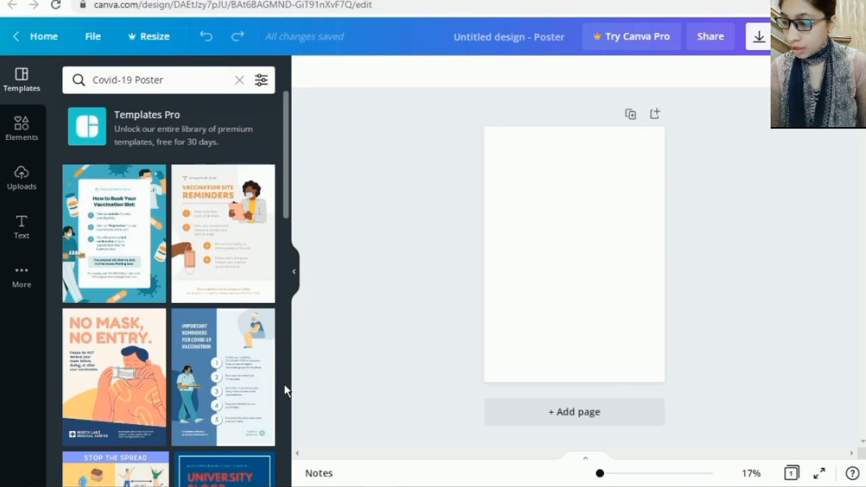
Step: Look through the Covid-19 Poster template collection for a suitable design
scroll(284, 384, down, 5)
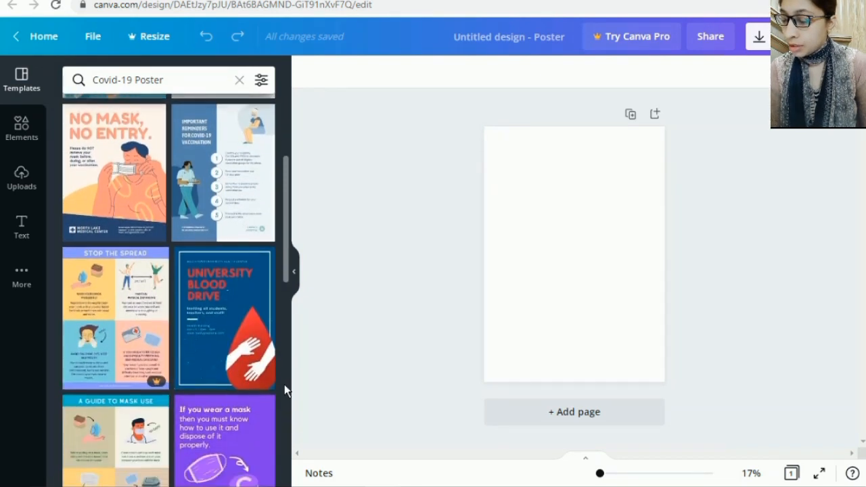
scroll(284, 384, down, 5)
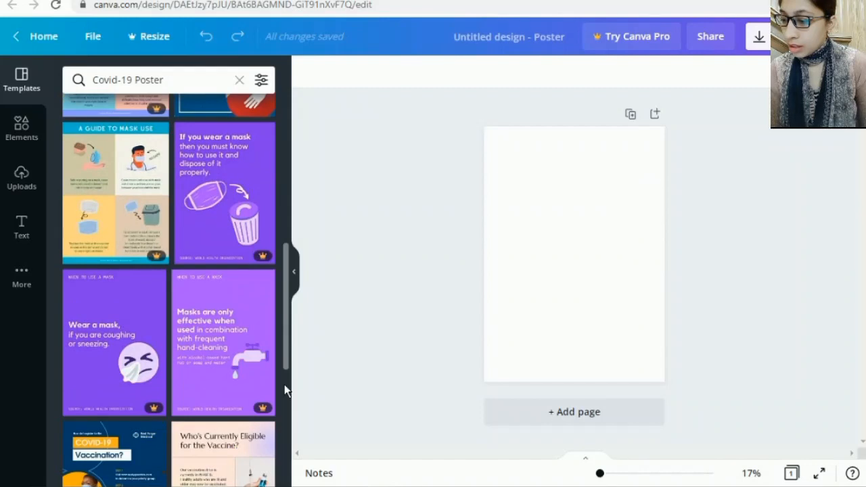
scroll(284, 385, down, 1)
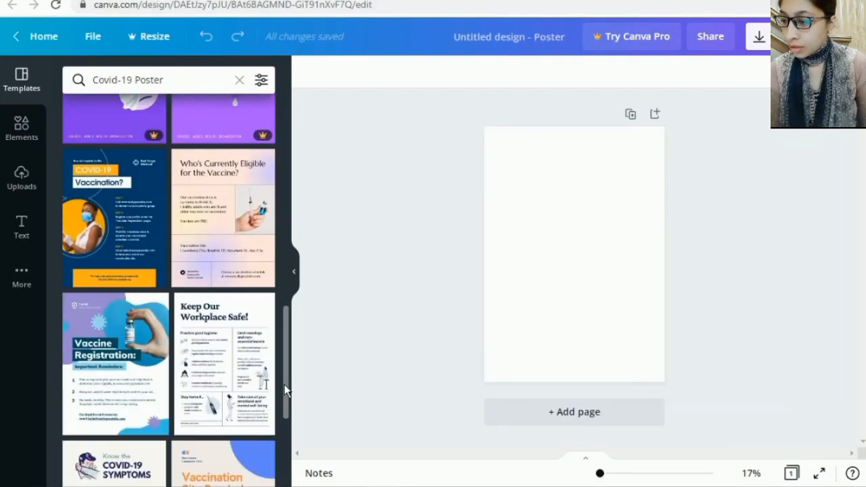
scroll(284, 385, down, 4)
scroll(284, 384, down, 1)
scroll(284, 384, down, 2)
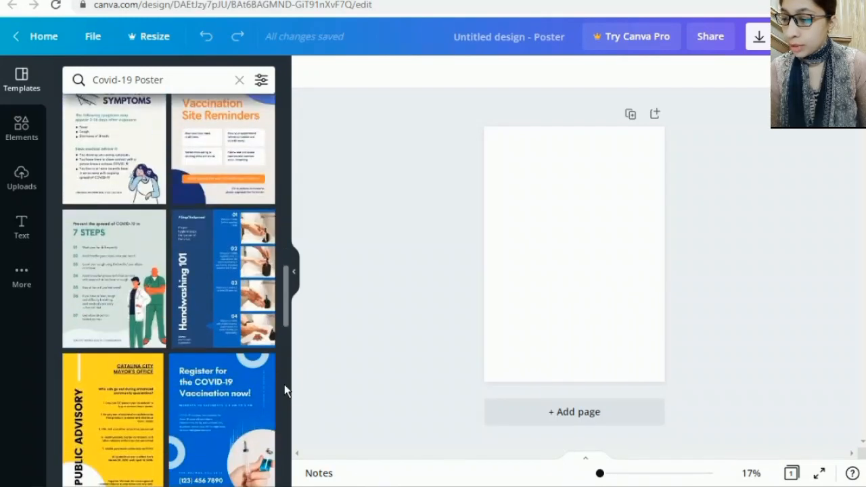
scroll(284, 384, down, 3)
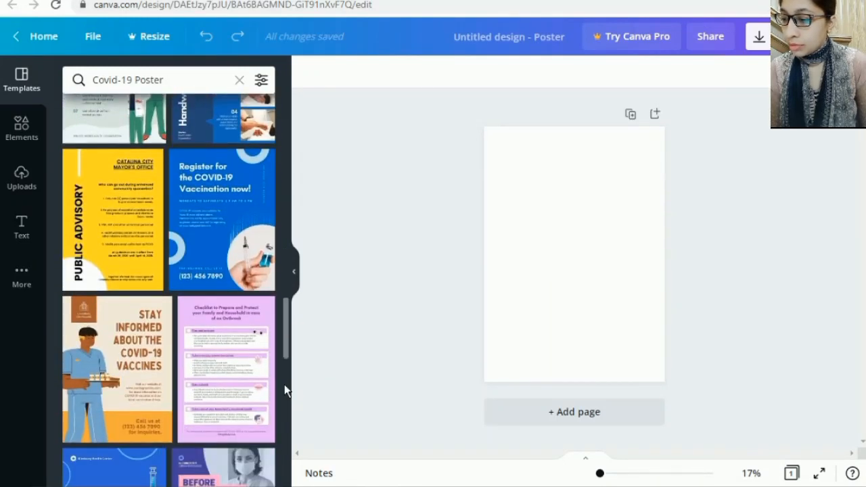
scroll(284, 384, down, 1)
scroll(284, 384, down, 3)
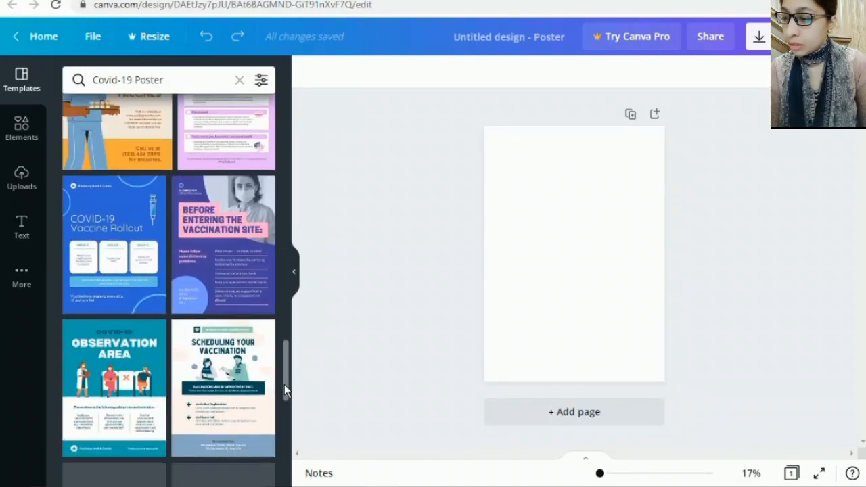
scroll(284, 384, down, 2)
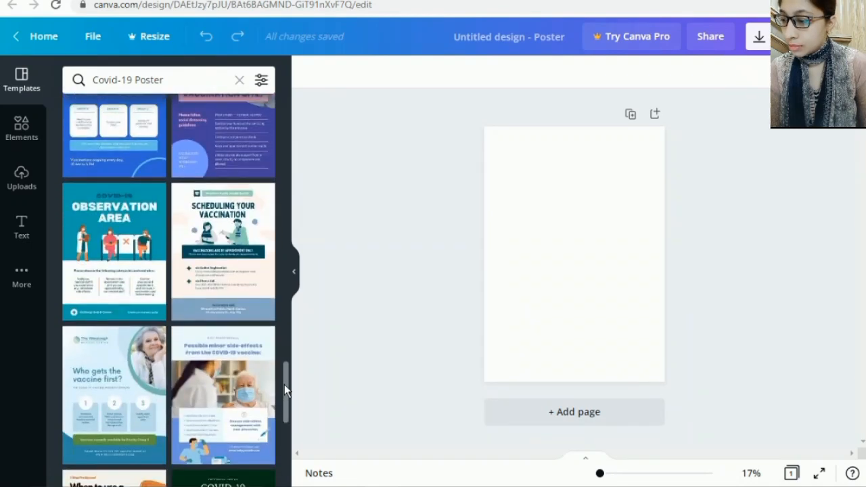
scroll(284, 384, down, 4)
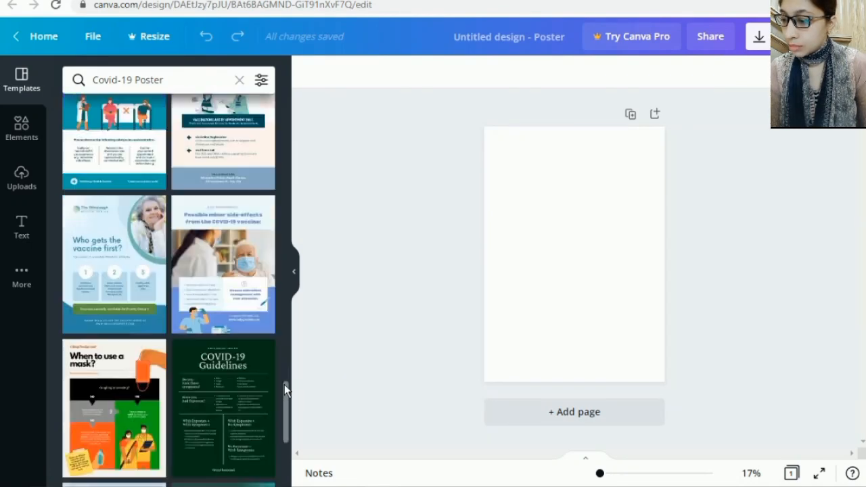
scroll(284, 384, down, 6)
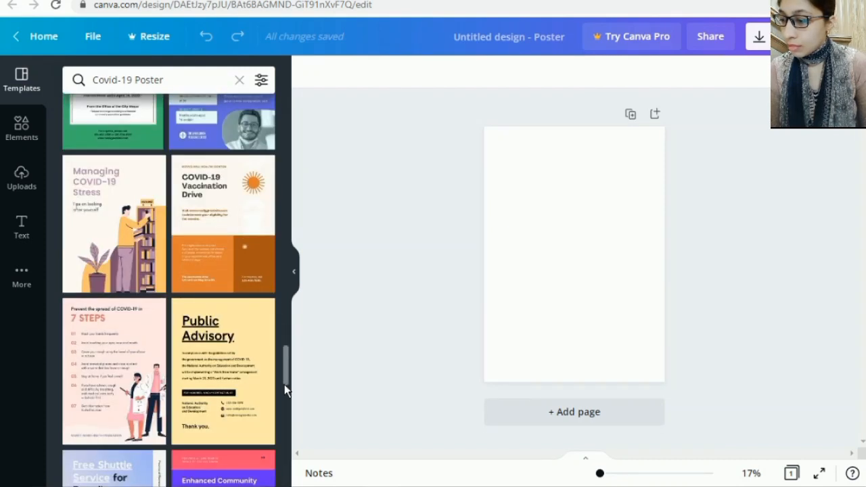
scroll(284, 384, down, 2)
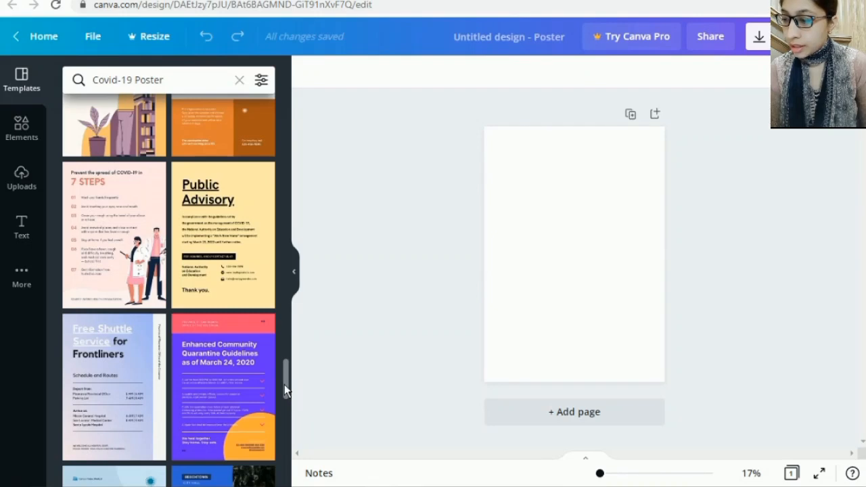
scroll(284, 384, down, 5)
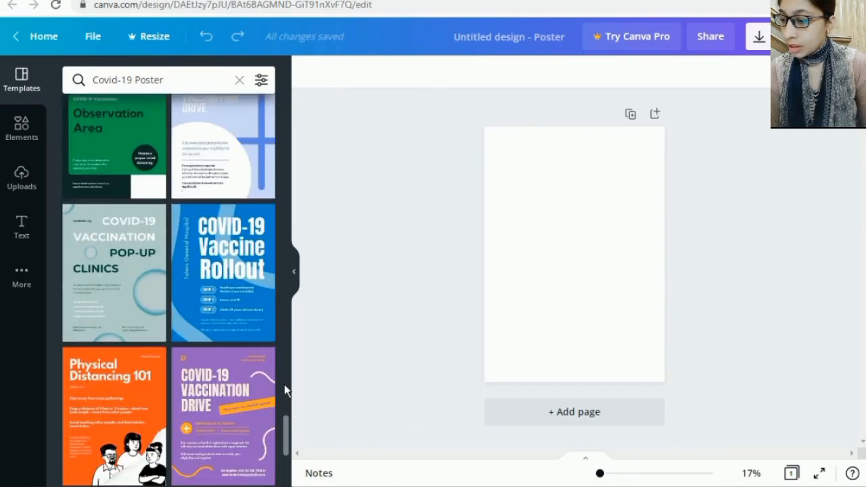
scroll(284, 384, down, 6)
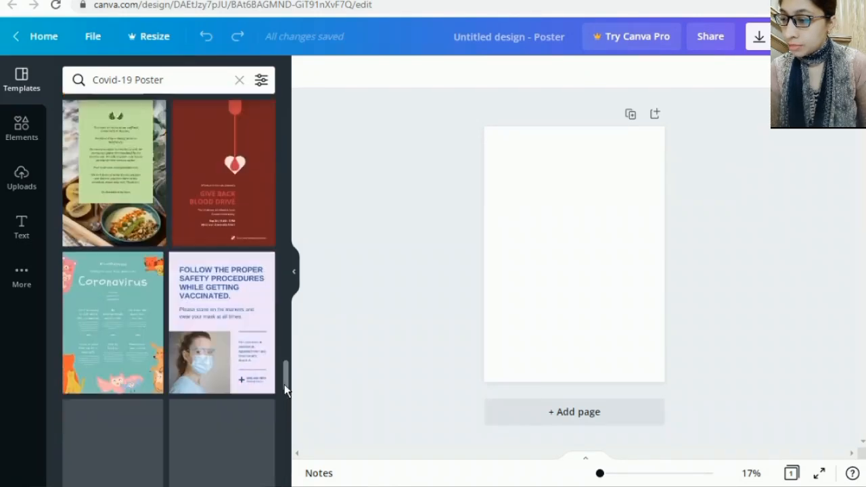
scroll(284, 384, down, 2)
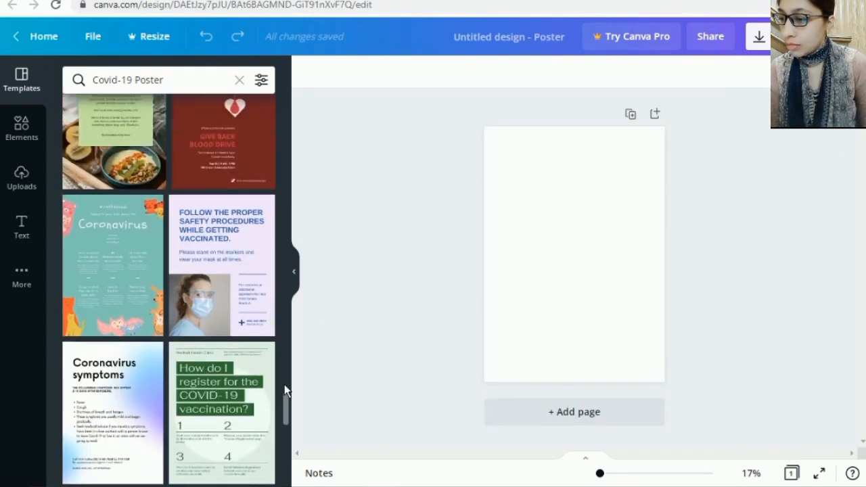
Step: Clear the Covid-19 Poster search, then preview the Back to Business Poster category and open its full template collection
click(240, 81)
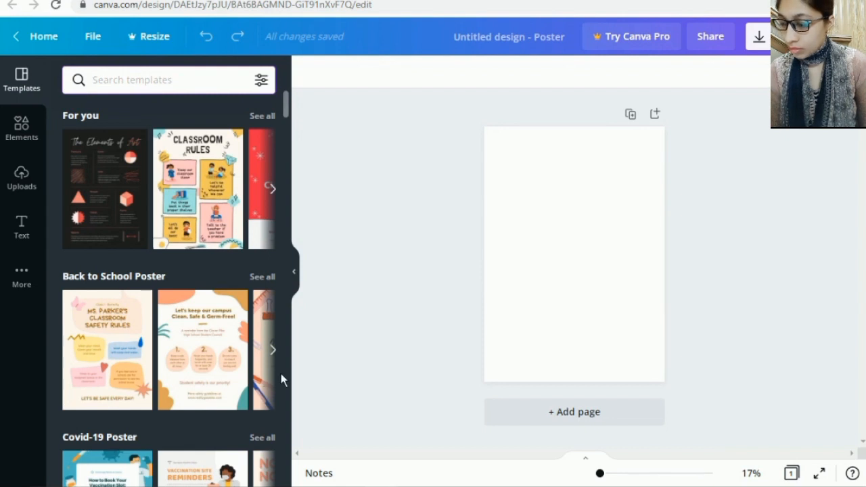
scroll(283, 399, down, 6)
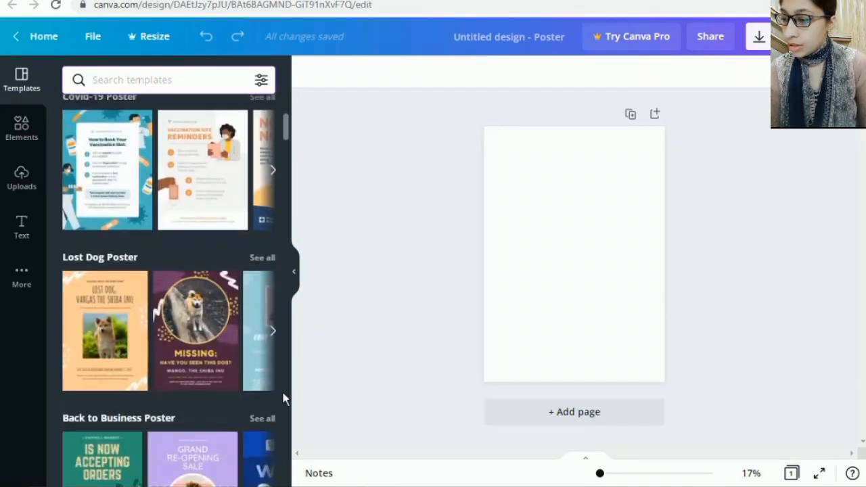
scroll(283, 399, down, 3)
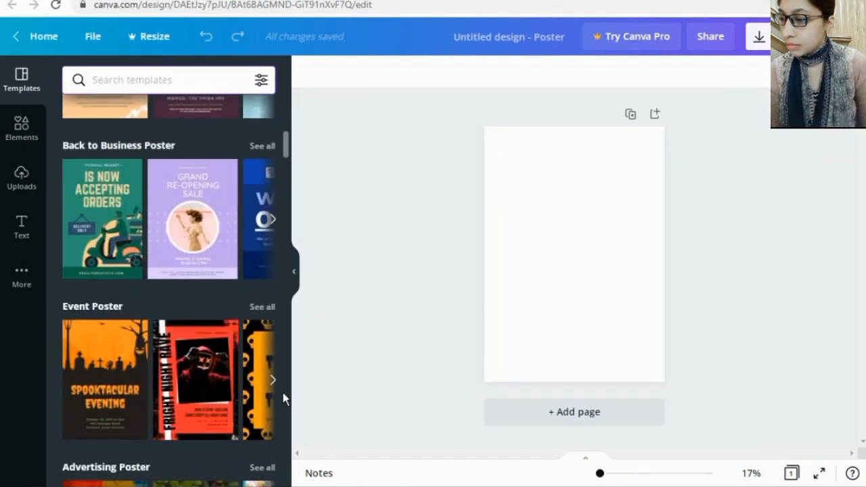
click(273, 223)
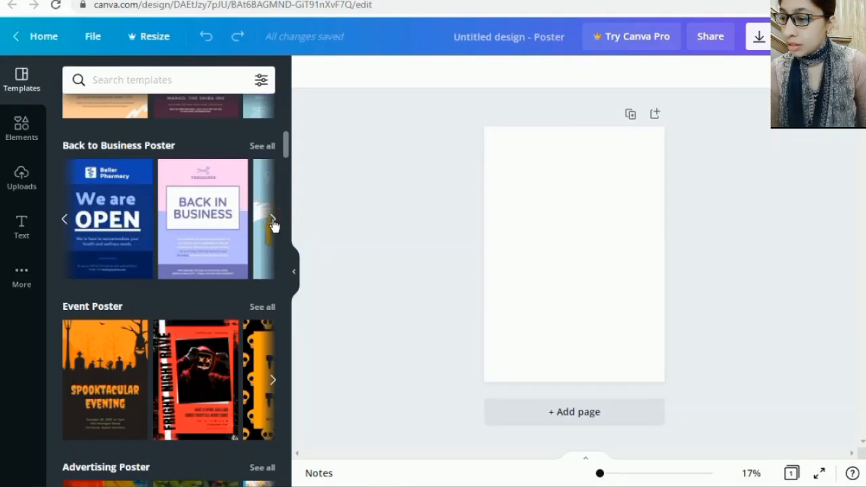
click(274, 223)
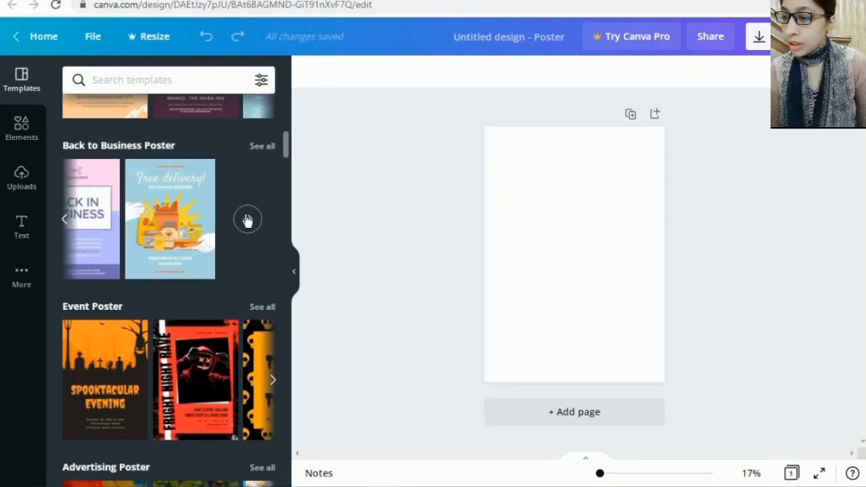
click(247, 219)
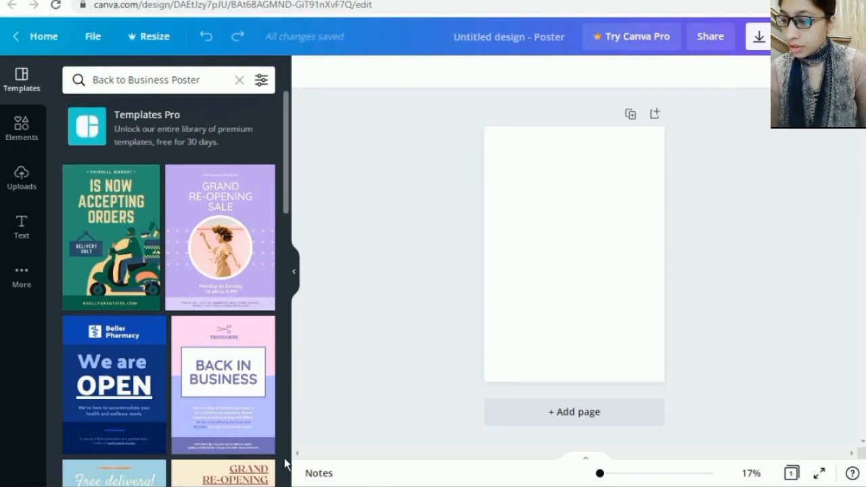
Step: Look through the Back to Business Poster template collection down to its last designs
scroll(284, 463, down, 3)
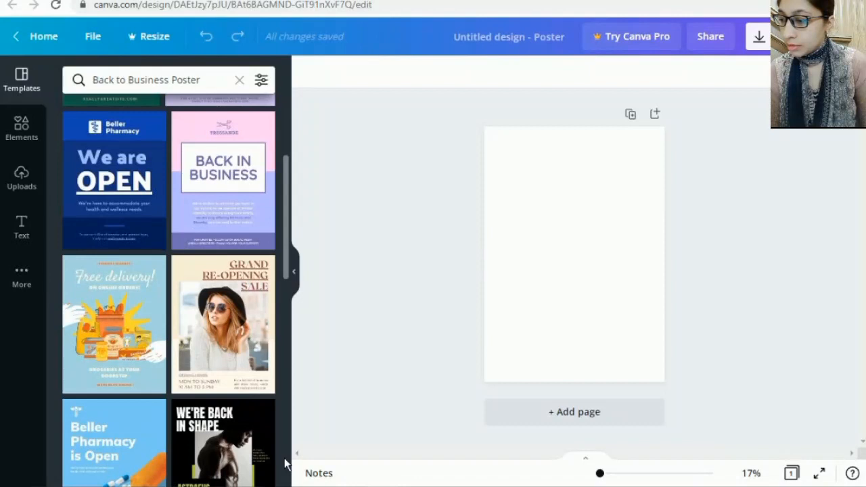
scroll(284, 463, down, 1)
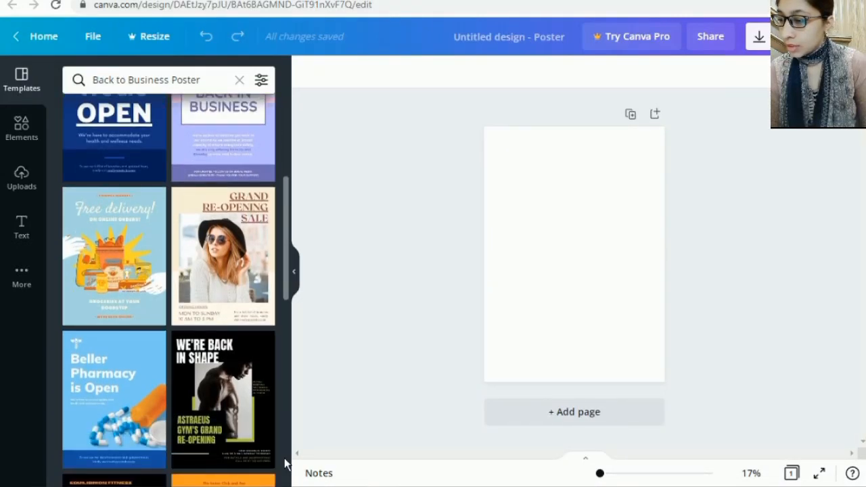
scroll(284, 463, down, 1)
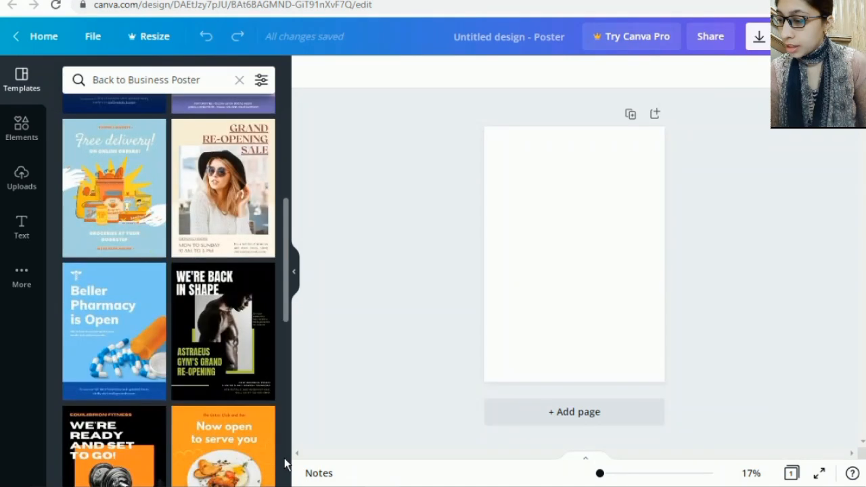
scroll(284, 463, down, 4)
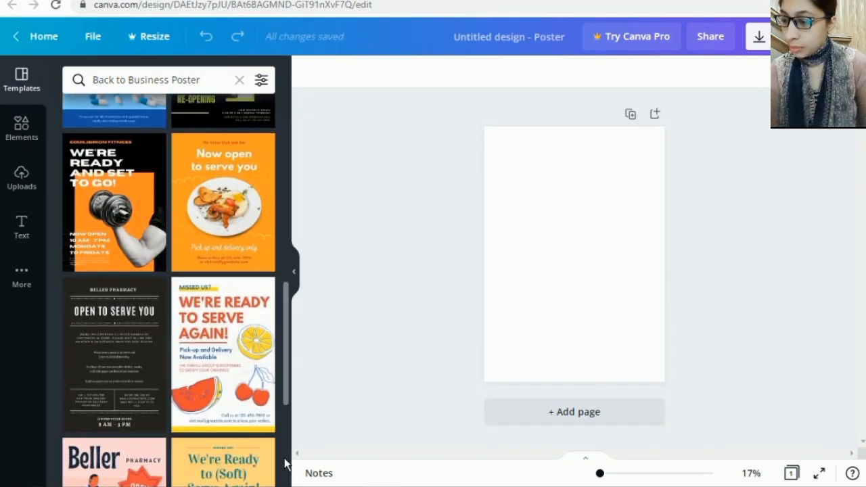
scroll(284, 463, down, 6)
scroll(284, 463, down, 4)
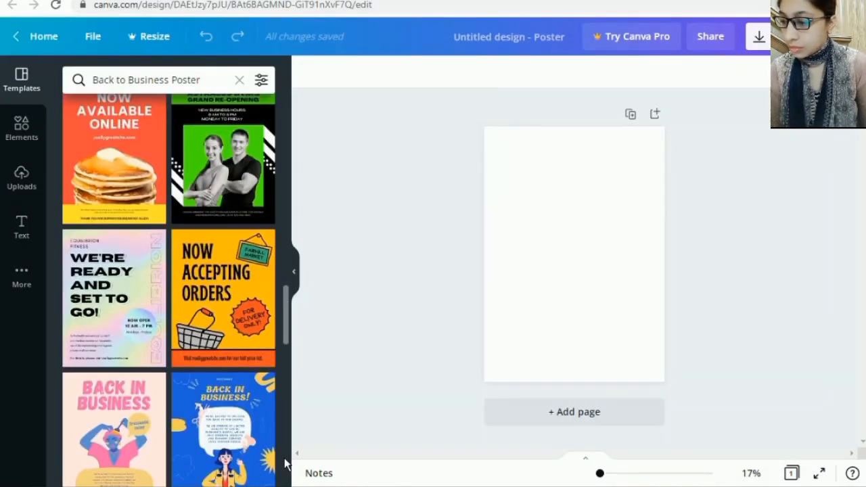
scroll(284, 463, down, 5)
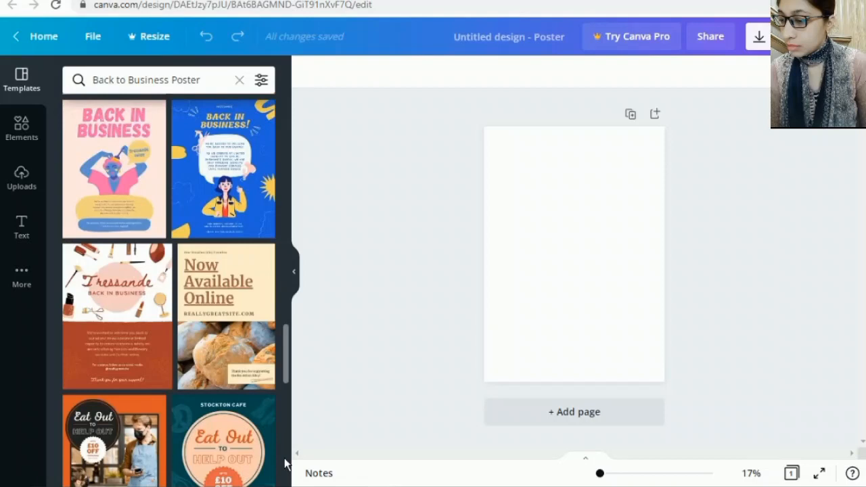
scroll(284, 463, down, 3)
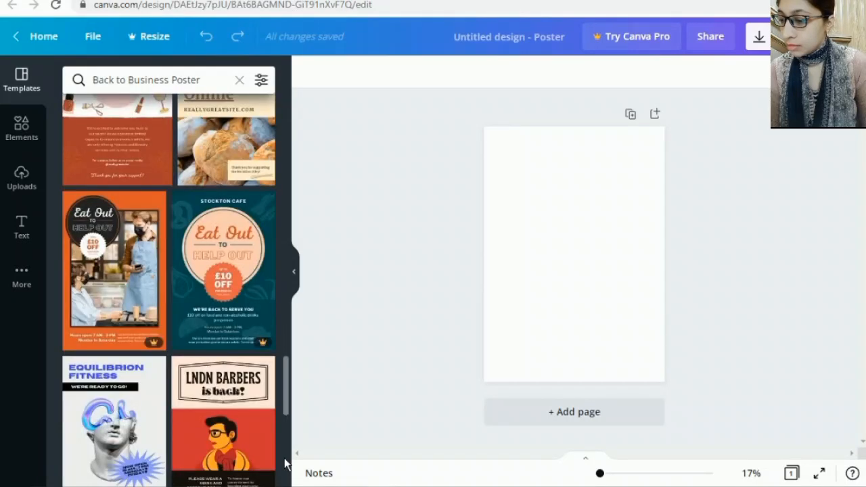
scroll(284, 464, down, 6)
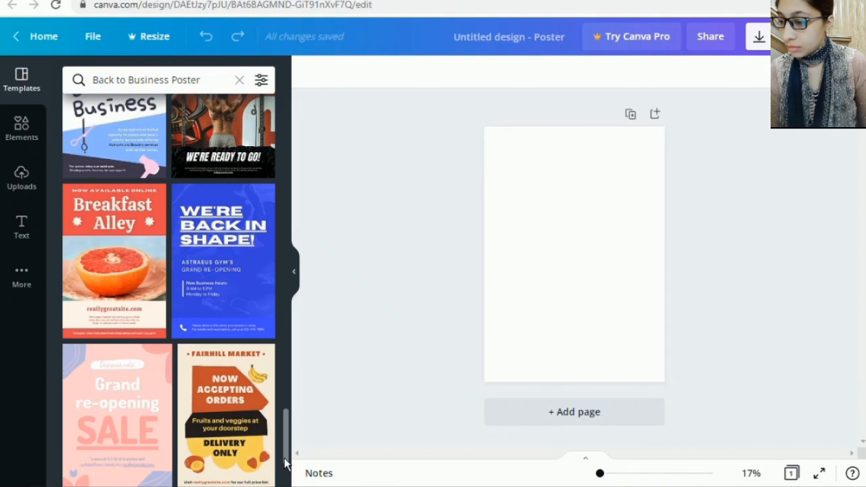
scroll(284, 463, down, 2)
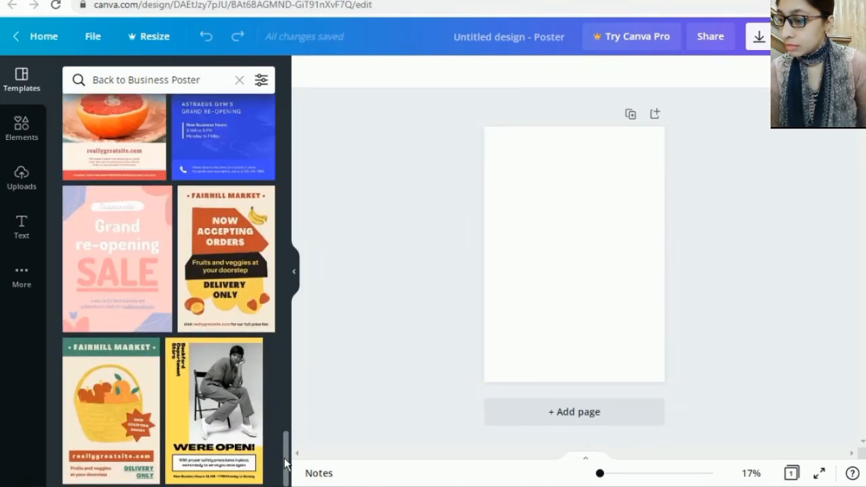
Step: Apply the pink "Grand re-opening SALE" template to the blank page and move its heading block up and slightly left, over the brand label
scroll(284, 463, up, 2)
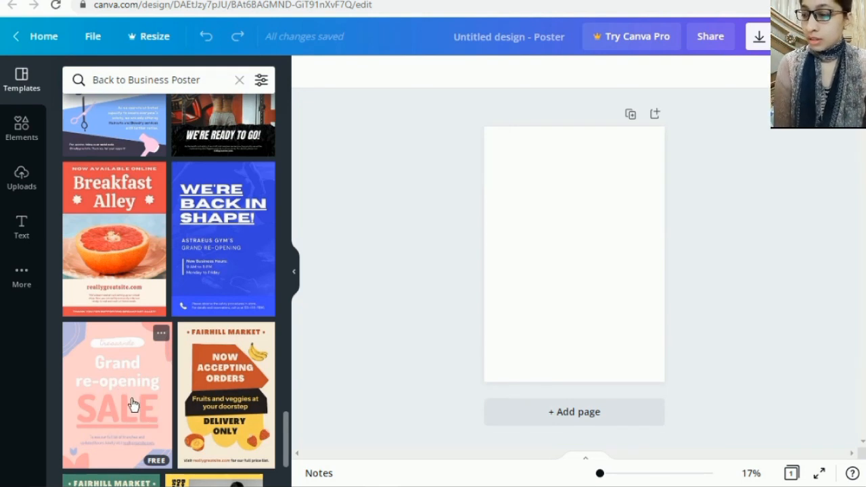
drag(133, 403, 572, 236)
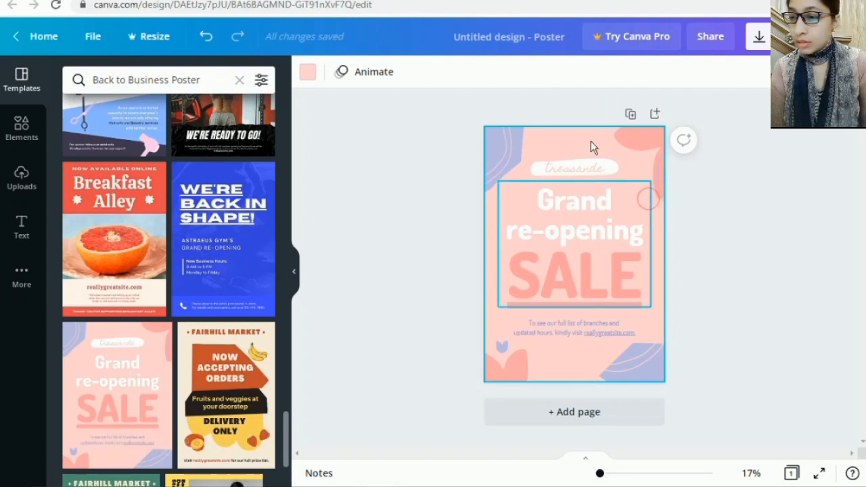
drag(582, 181, 564, 143)
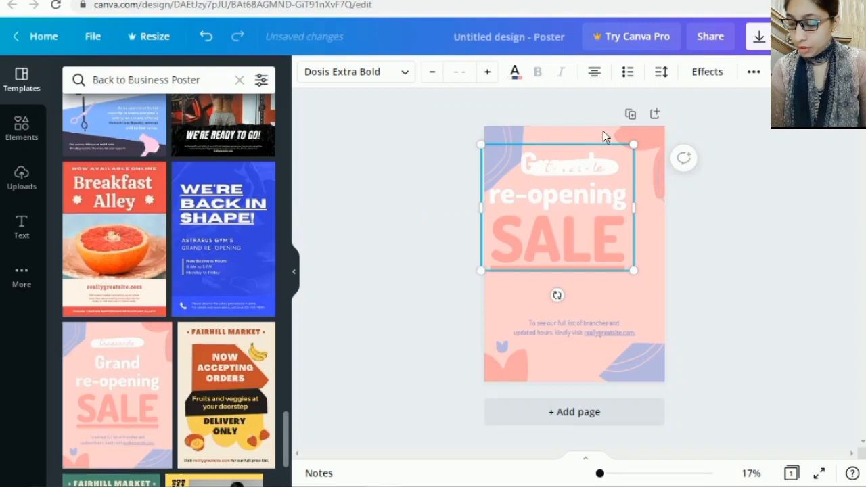
Step: Recolour the poster's pink background, trying the medium grey default colour before settling on the light violet one
click(648, 314)
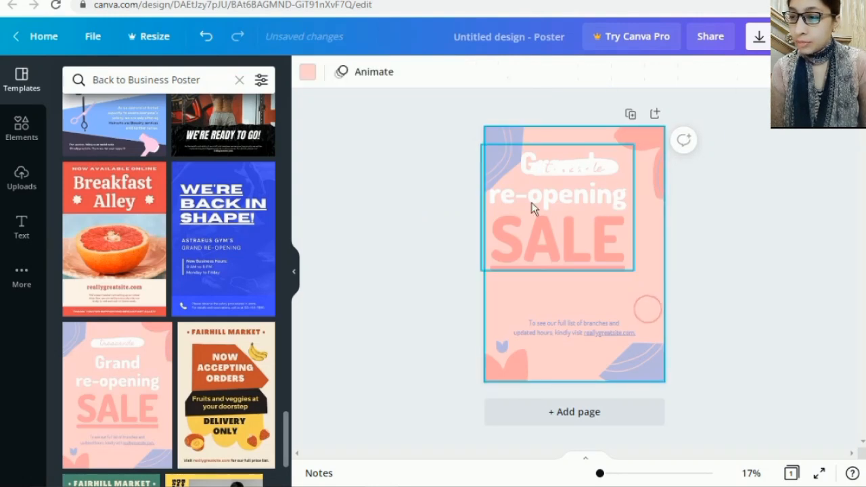
click(307, 75)
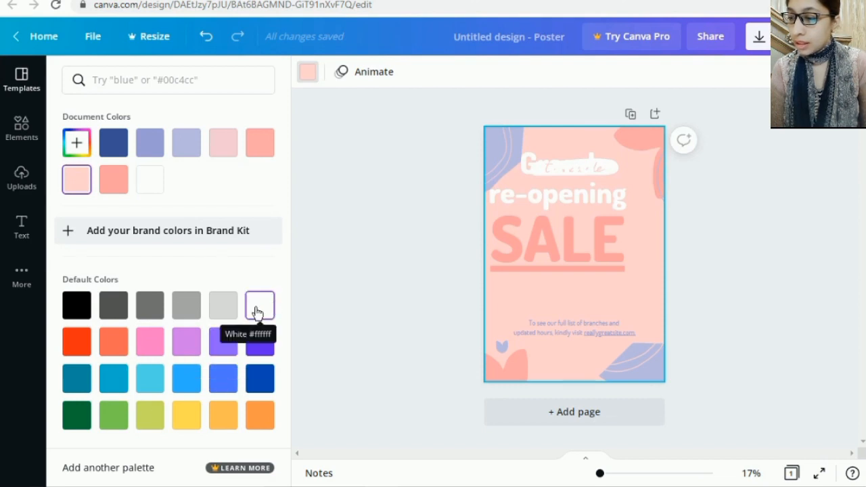
click(150, 306)
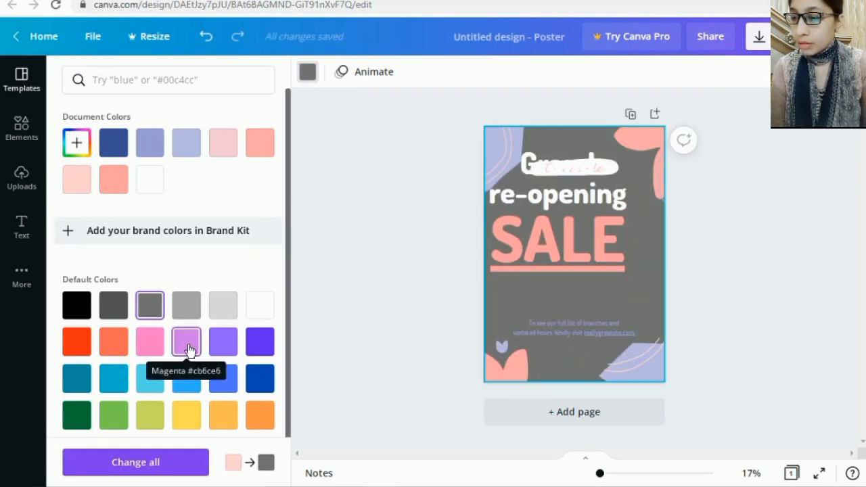
click(224, 342)
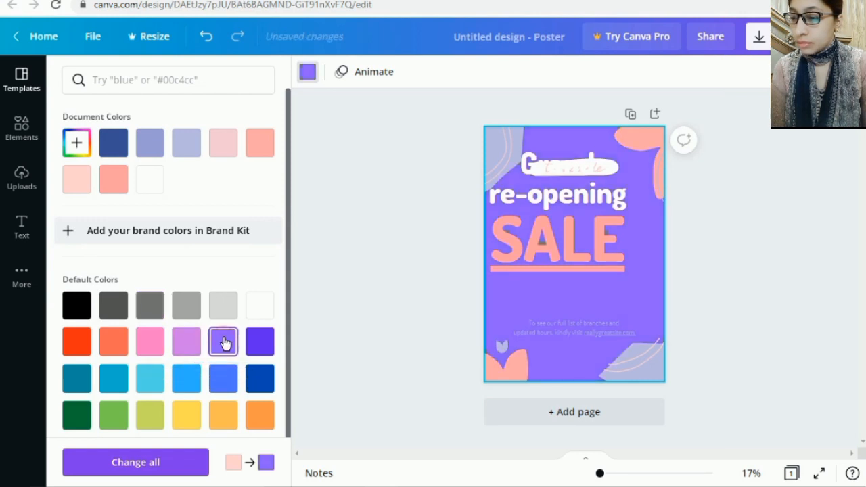
Step: Try the default dark violet, dark blue, royal blue, light blue, yellow and peach colours on the poster background
click(260, 343)
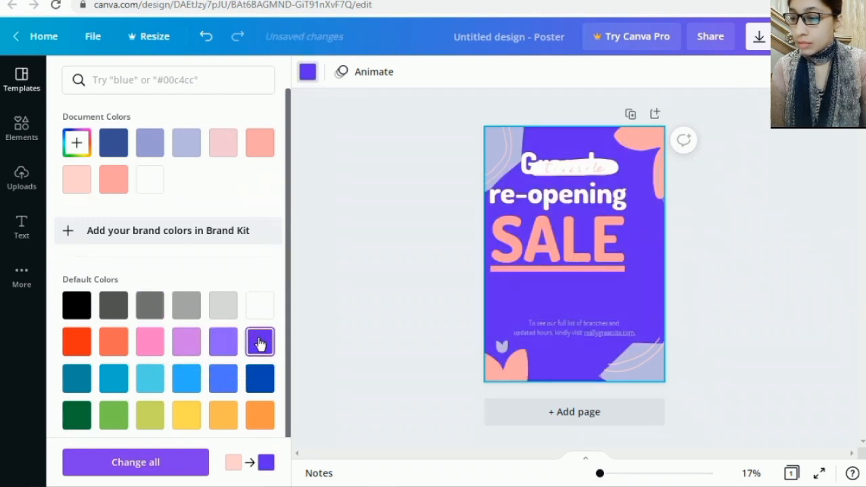
click(265, 380)
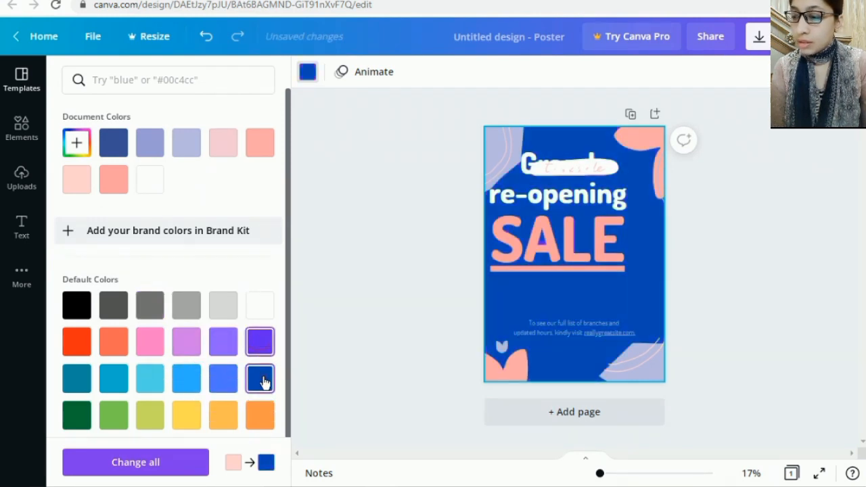
click(225, 381)
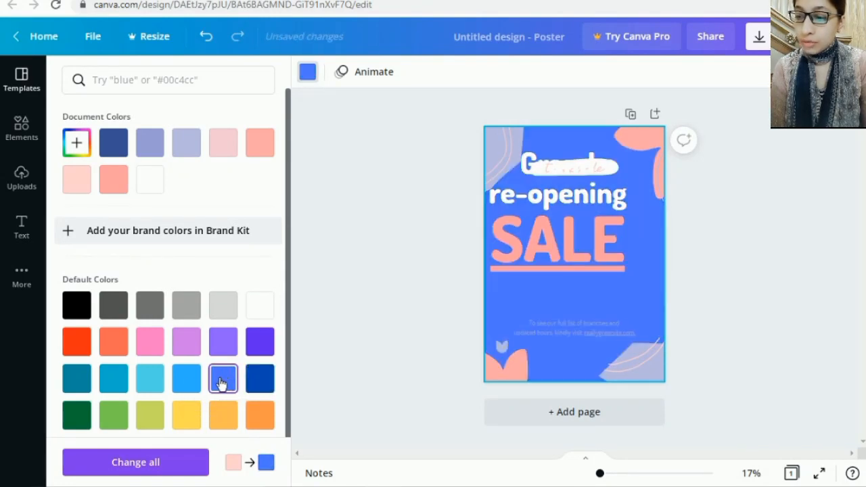
click(188, 384)
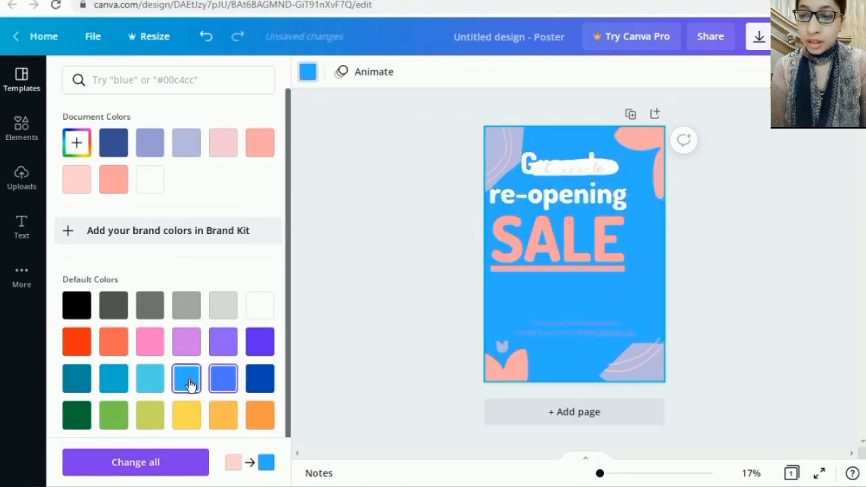
click(187, 418)
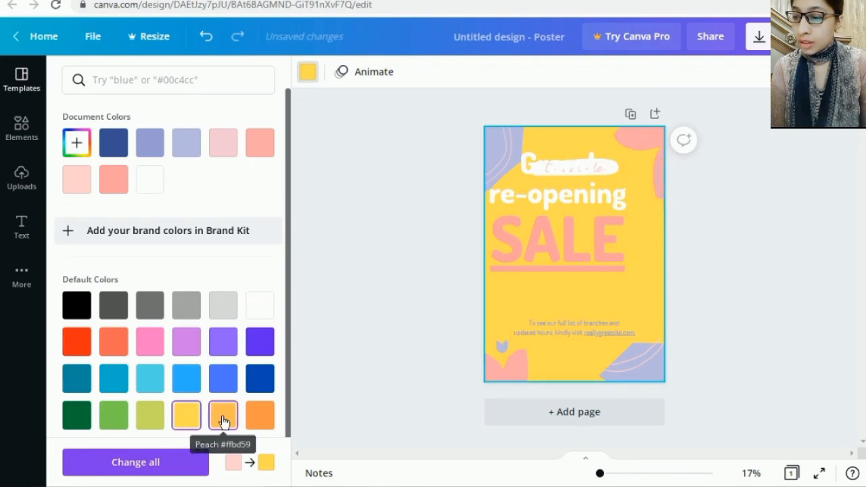
click(223, 420)
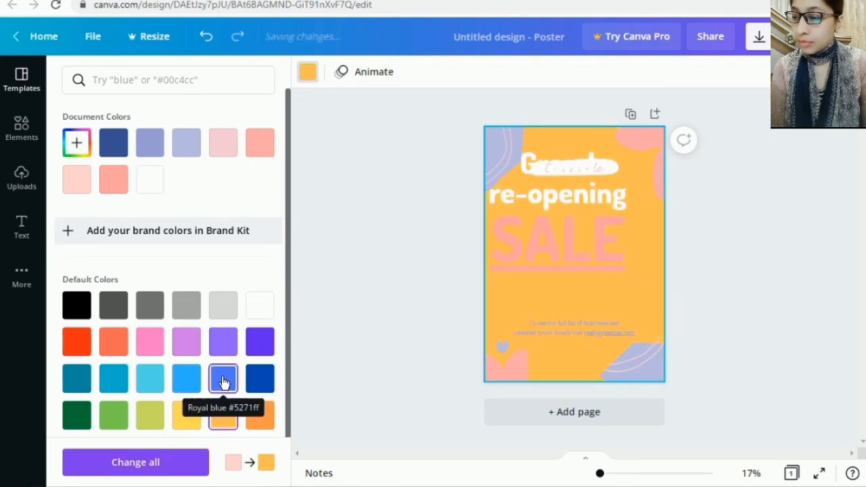
click(224, 380)
Step: Try cyan blue, coral, the document salmon and lavender, light blue and yellow as the poster's background colour
click(113, 383)
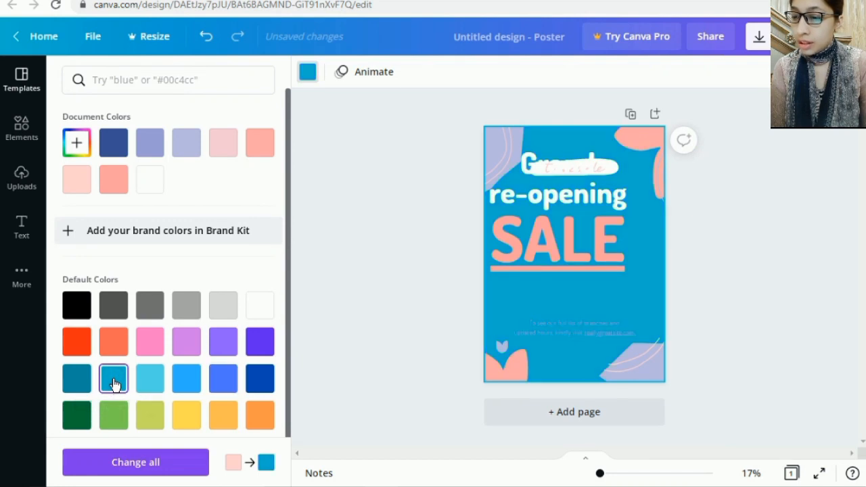
click(114, 341)
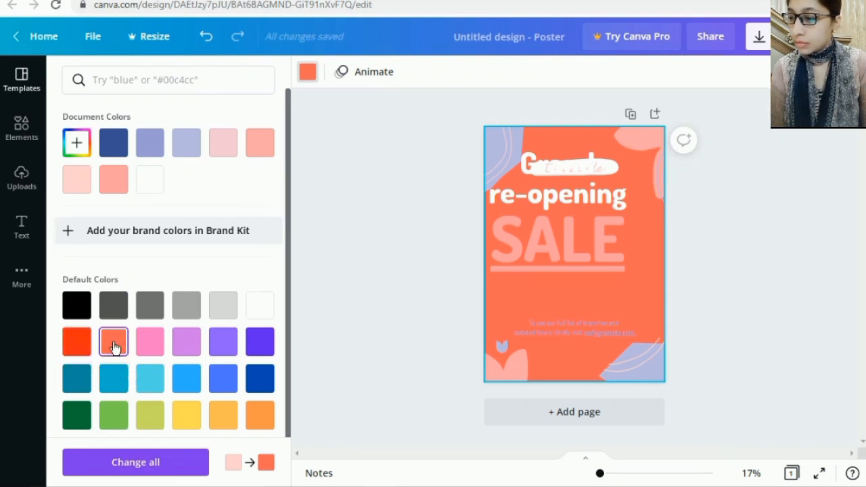
click(114, 181)
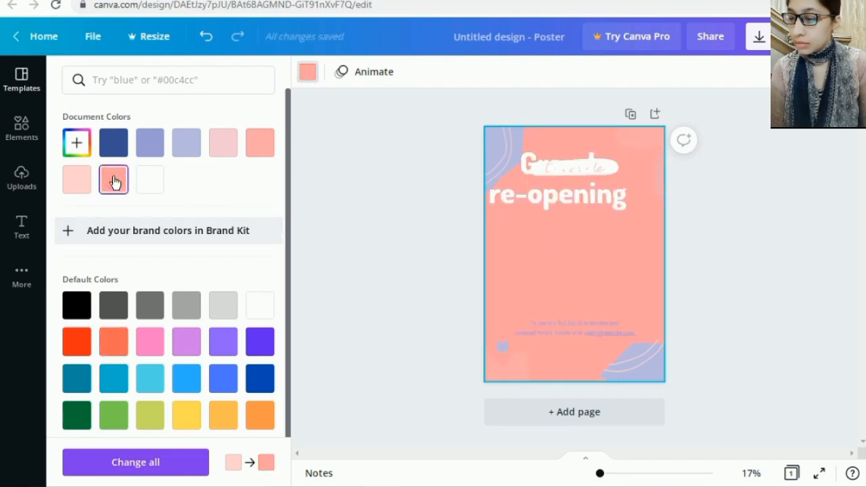
click(187, 149)
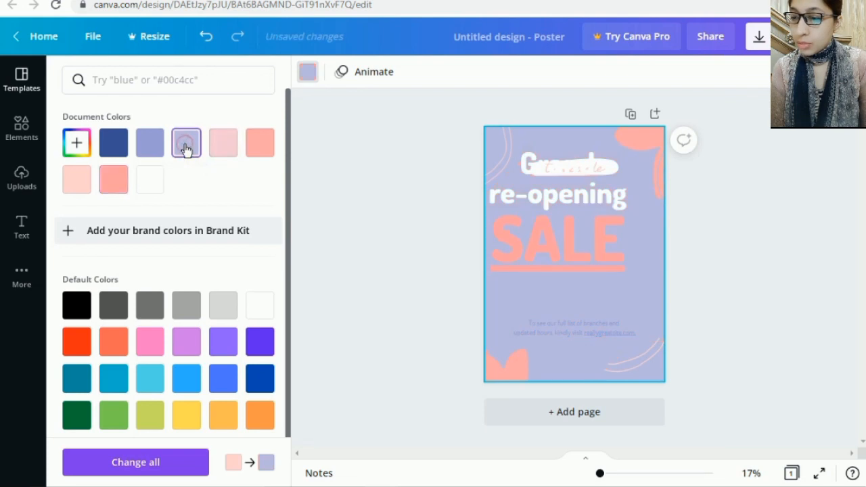
click(186, 380)
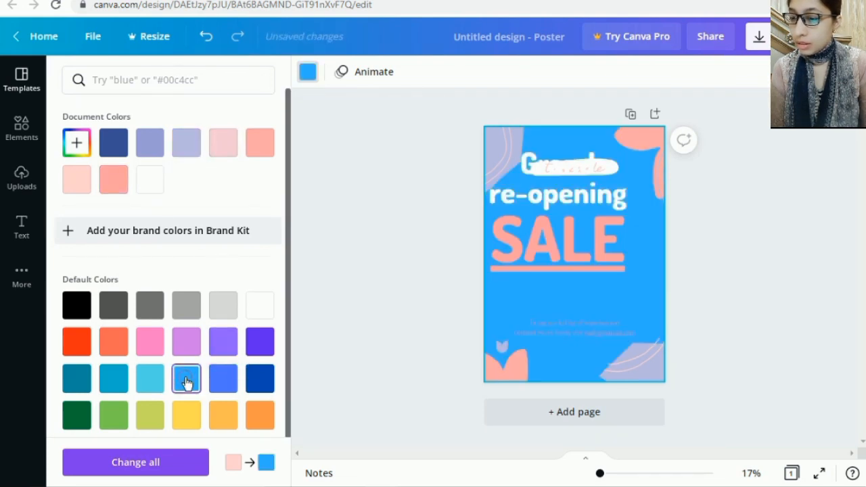
click(189, 420)
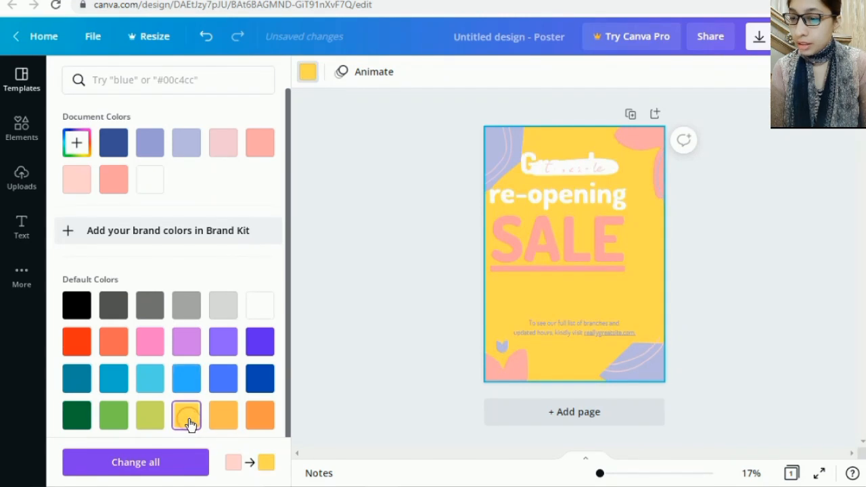
Step: Set the poster background to the default Peach #ffbd59 and adjust its shade to the custom brown #BF924C
click(225, 422)
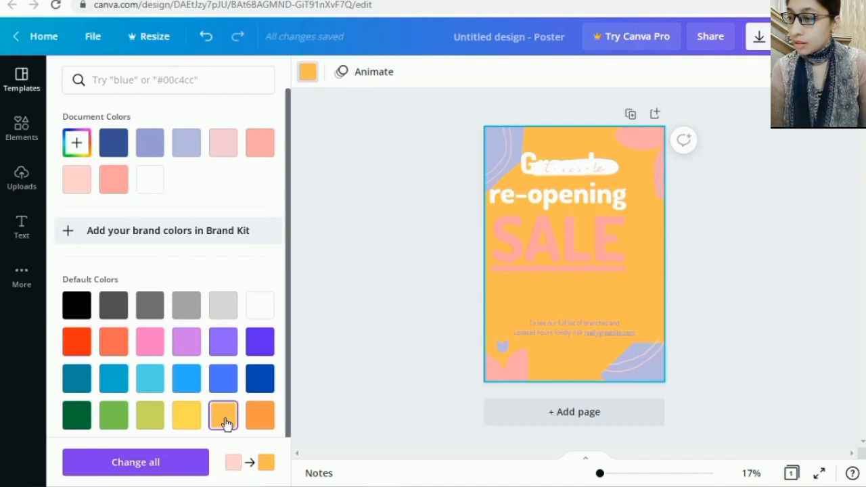
click(77, 148)
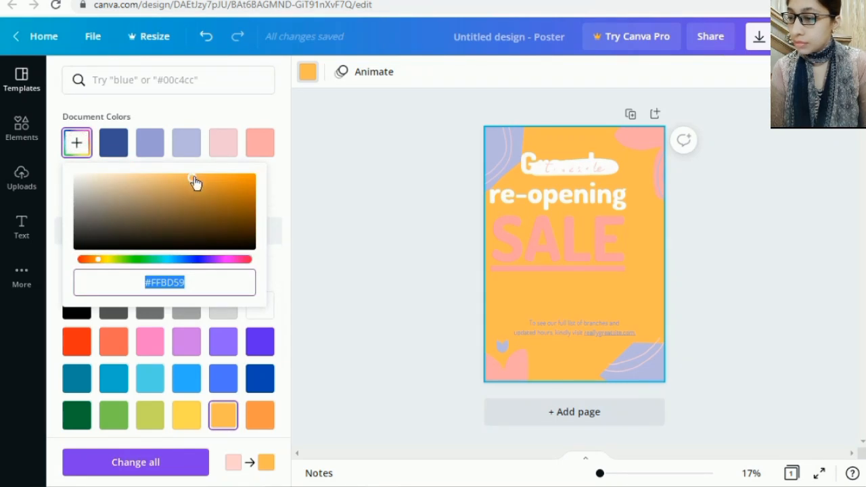
drag(195, 183, 226, 182)
drag(213, 187, 186, 199)
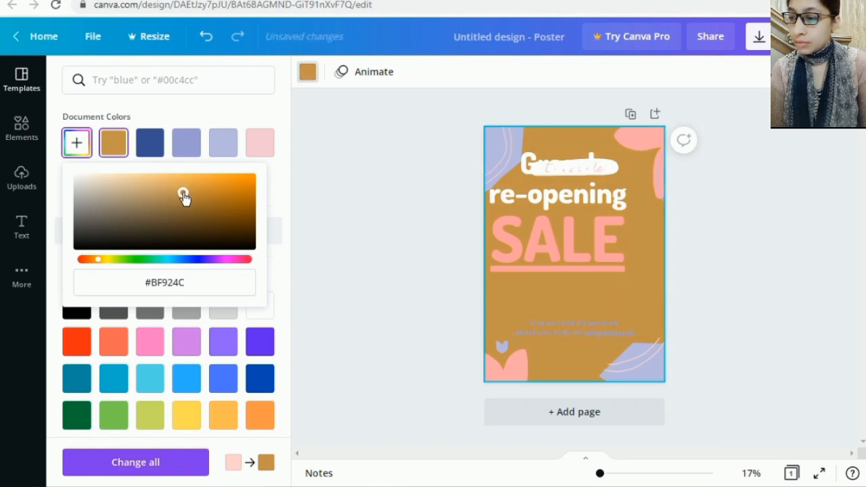
click(281, 205)
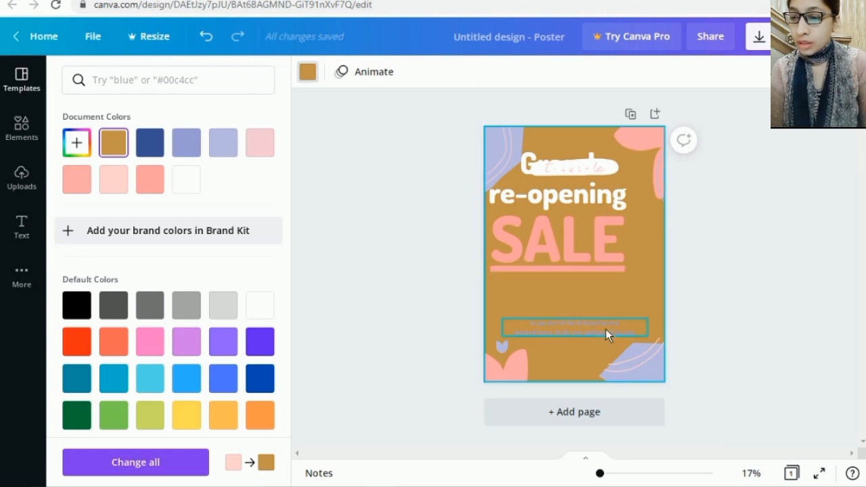
Step: Change the font of the "Grand re-opening SALE" heading block to Alice, trying Archivo Black first
click(574, 169)
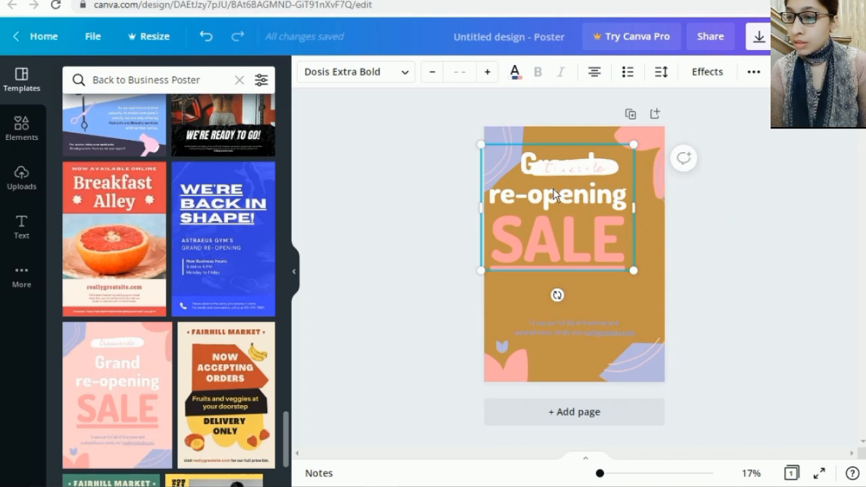
click(406, 76)
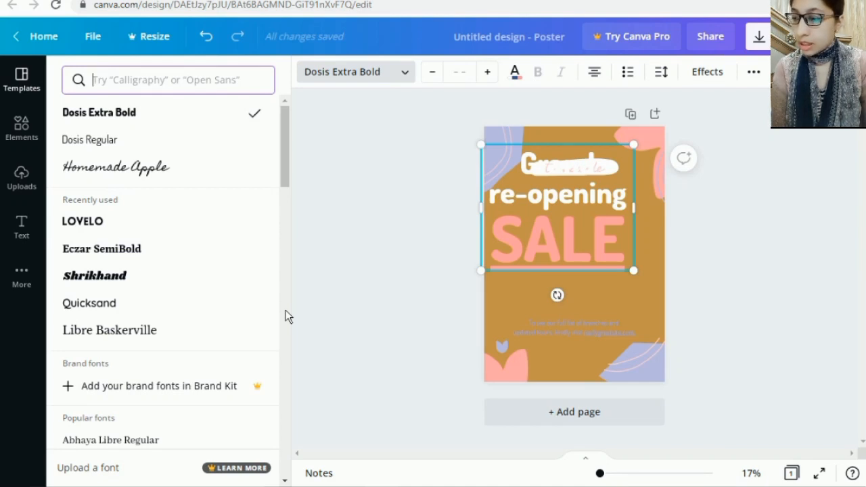
scroll(286, 310, down, 3)
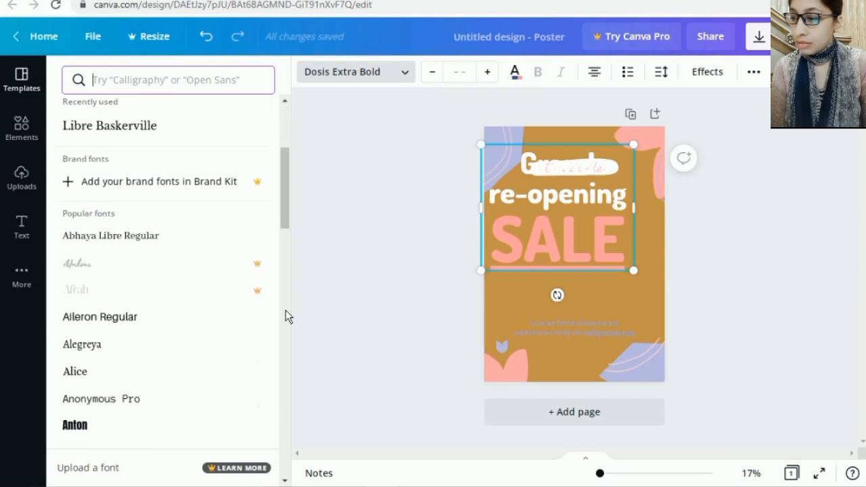
scroll(285, 310, down, 2)
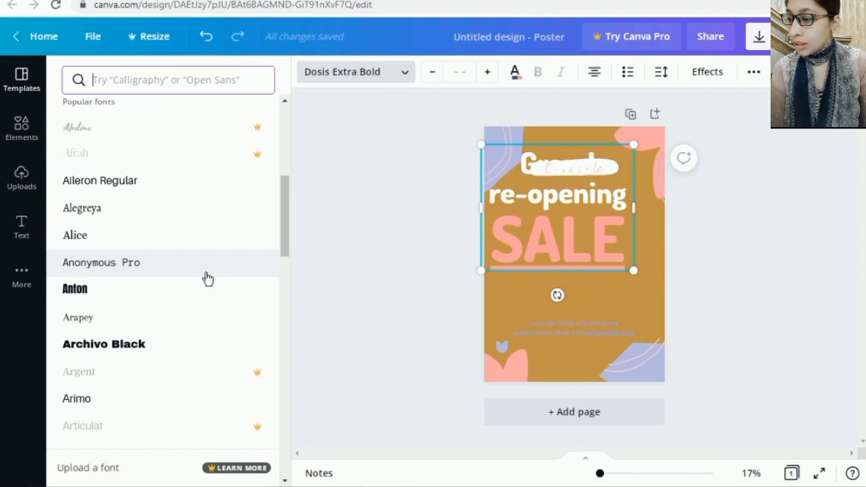
click(187, 345)
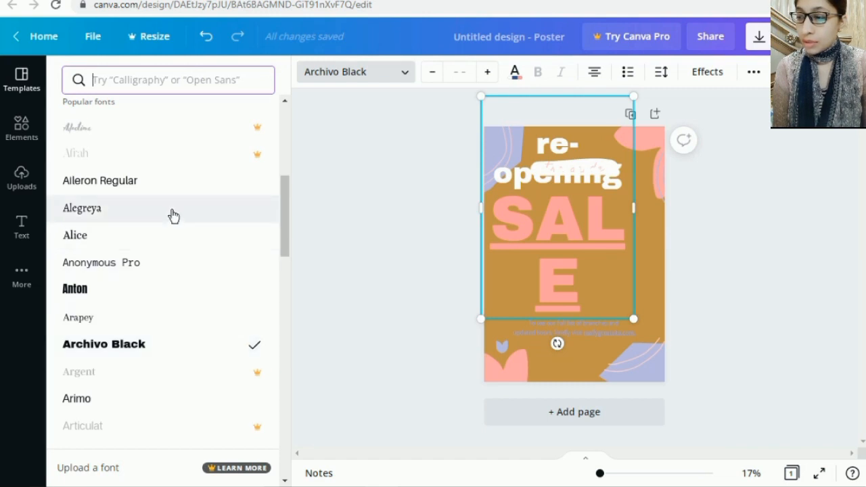
click(173, 235)
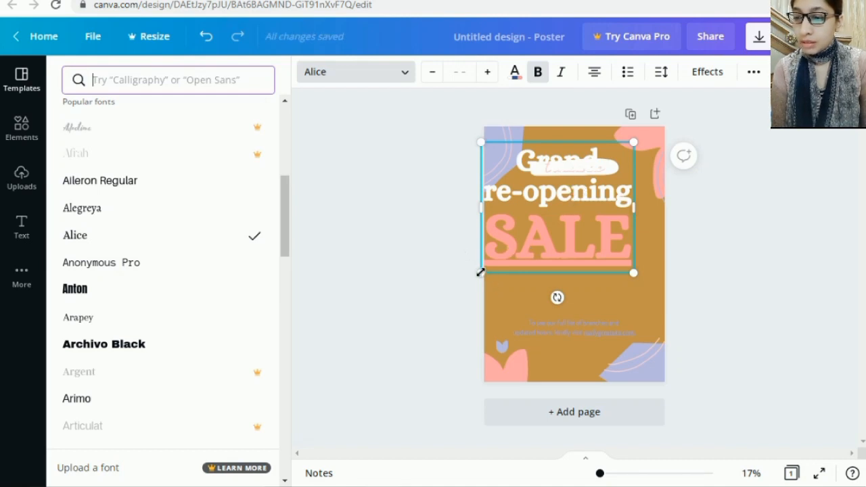
Step: Shrink the "Grand re-opening SALE" block and centre it below the white brand label
drag(480, 272, 520, 237)
drag(581, 201, 574, 244)
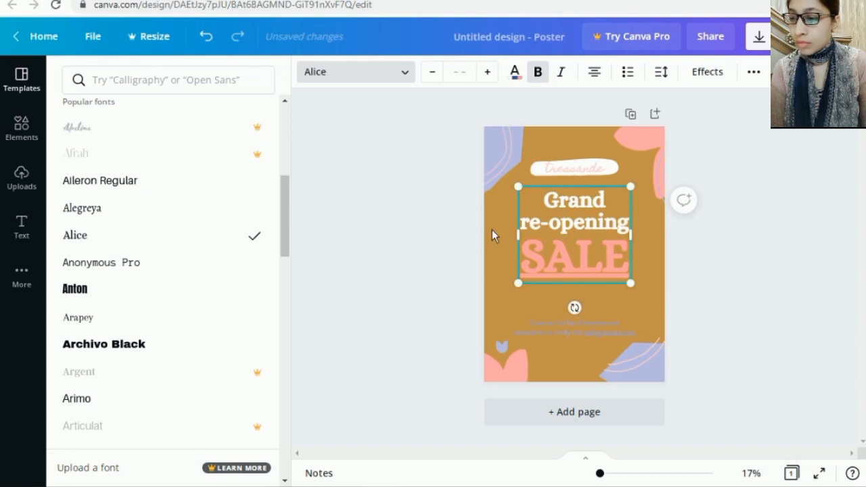
key(Escape)
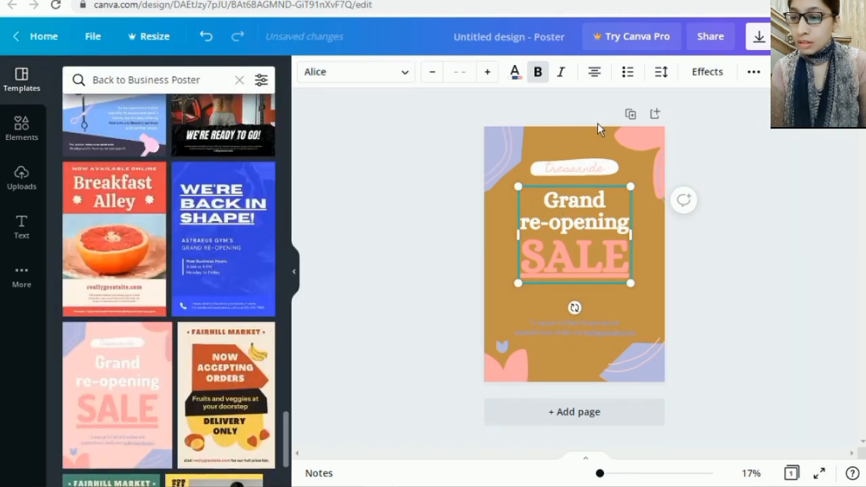
Step: Delete the script brand name from the white label shape, keeping the shape itself
click(594, 166)
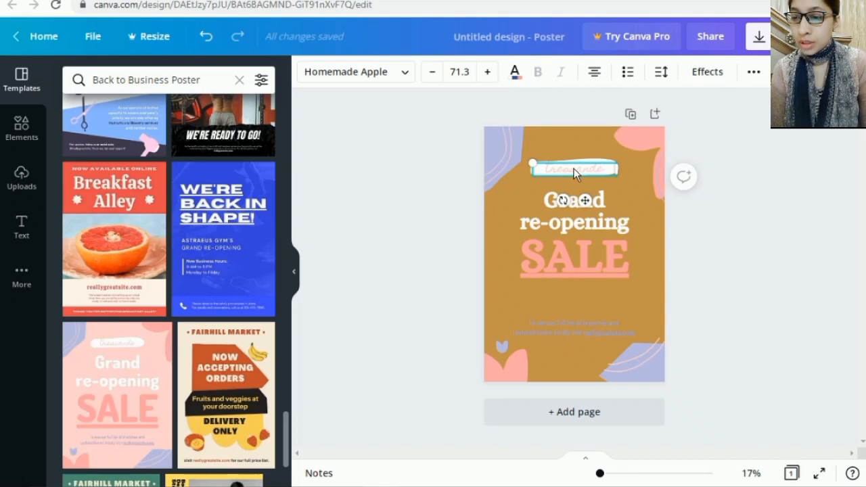
right_click(573, 170)
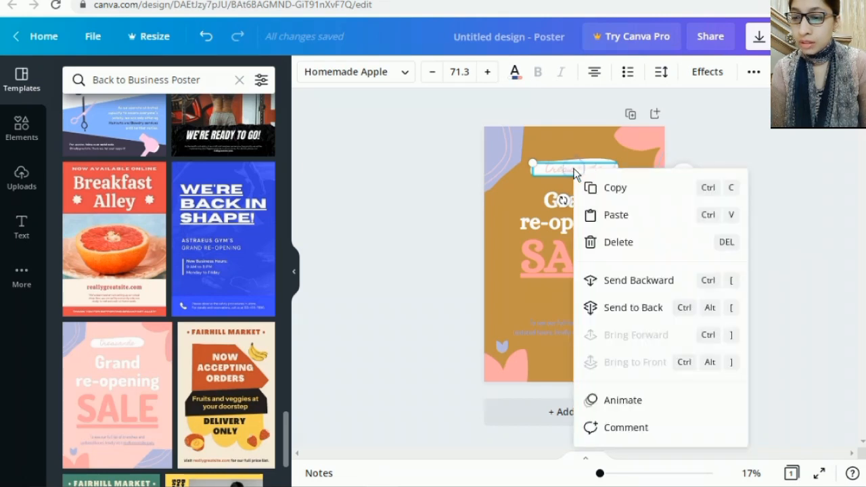
click(618, 242)
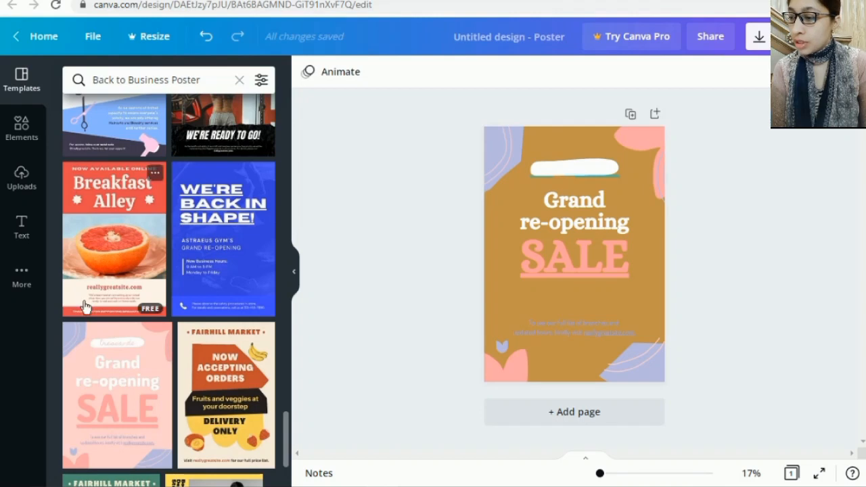
Step: Add a heading text box to the poster and position it centred directly below the word "SALE"
click(21, 227)
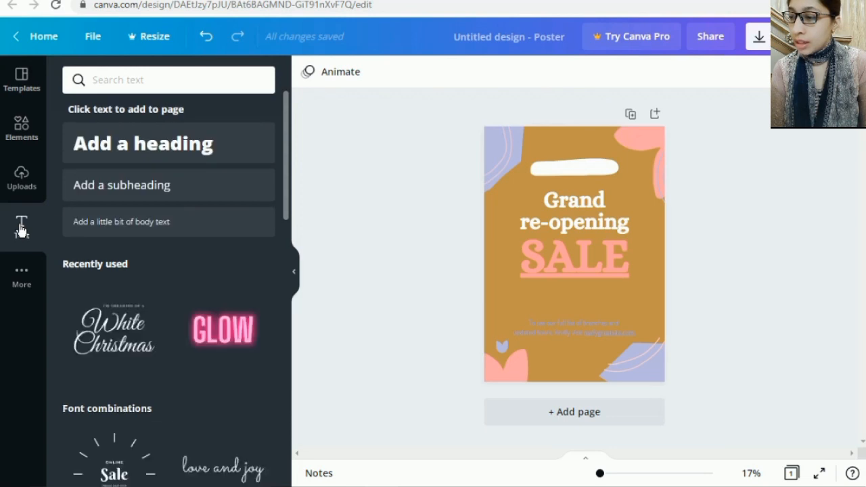
click(122, 149)
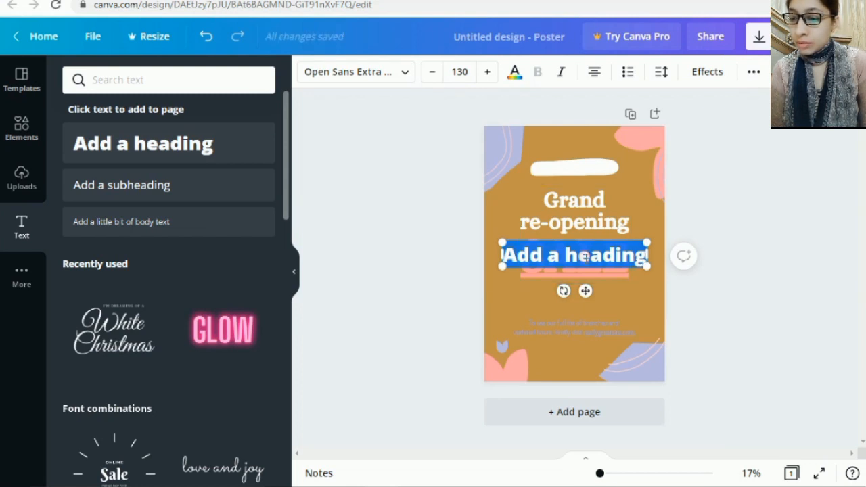
click(587, 257)
drag(586, 256, 585, 306)
click(585, 327)
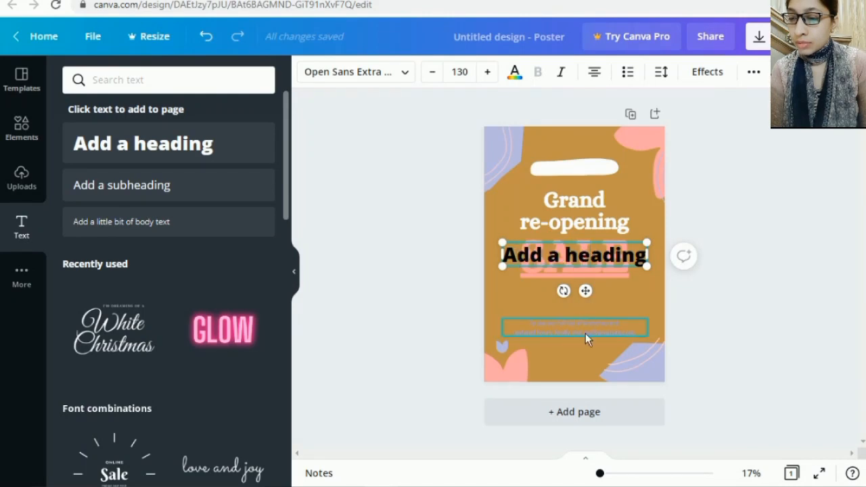
click(621, 288)
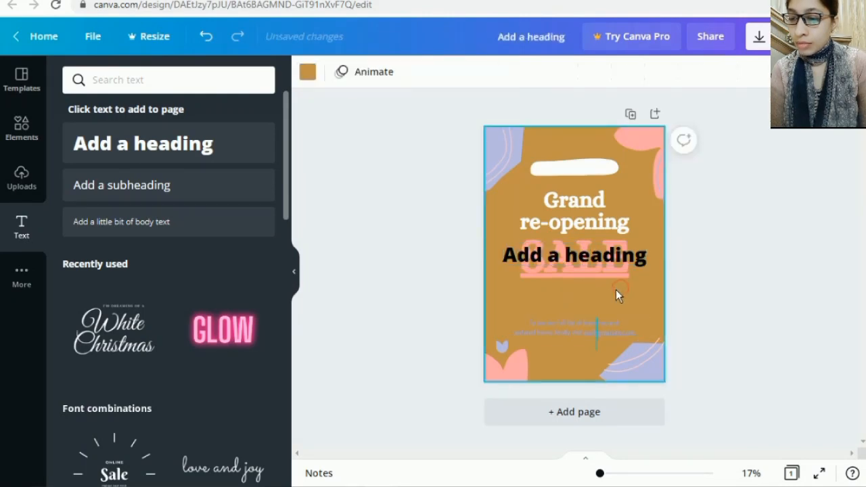
click(580, 263)
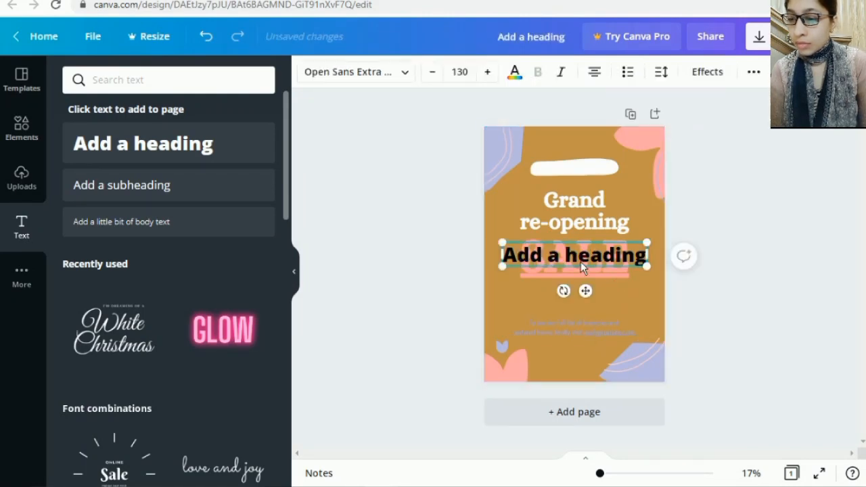
drag(585, 292, 585, 330)
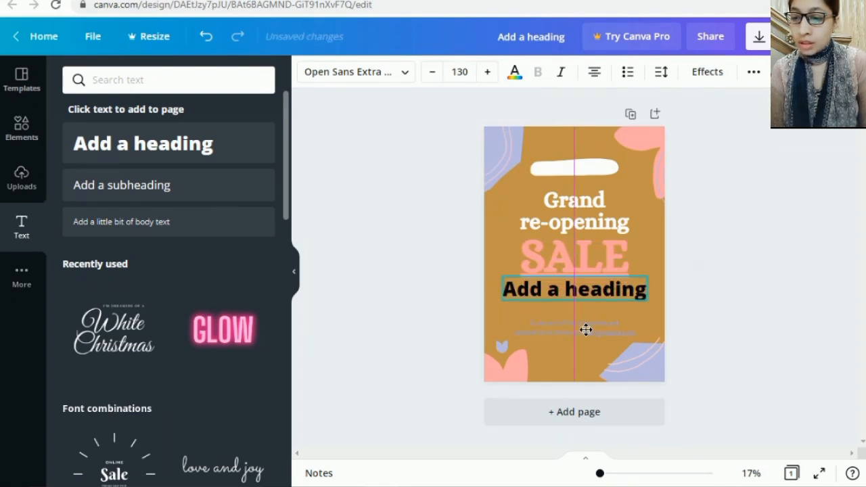
Step: Replace the placeholder text of the new heading box below "SALE" with "BRAND"
click(644, 289)
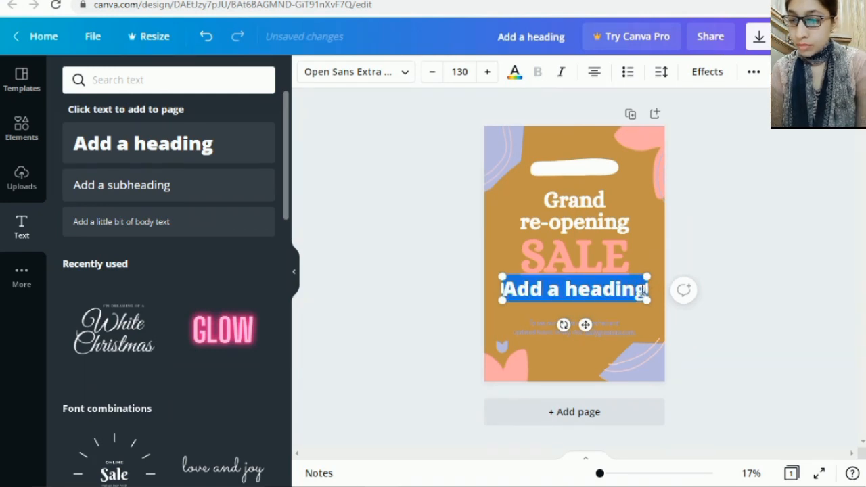
key(BackSpace)
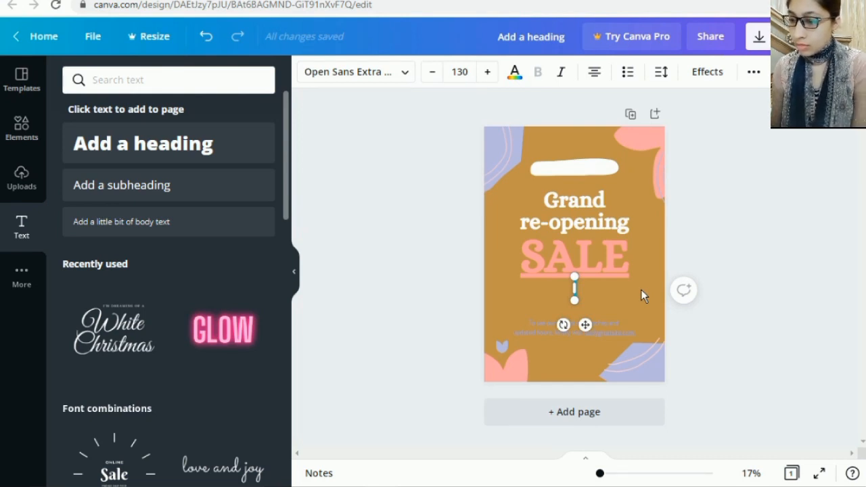
text(BRAND)
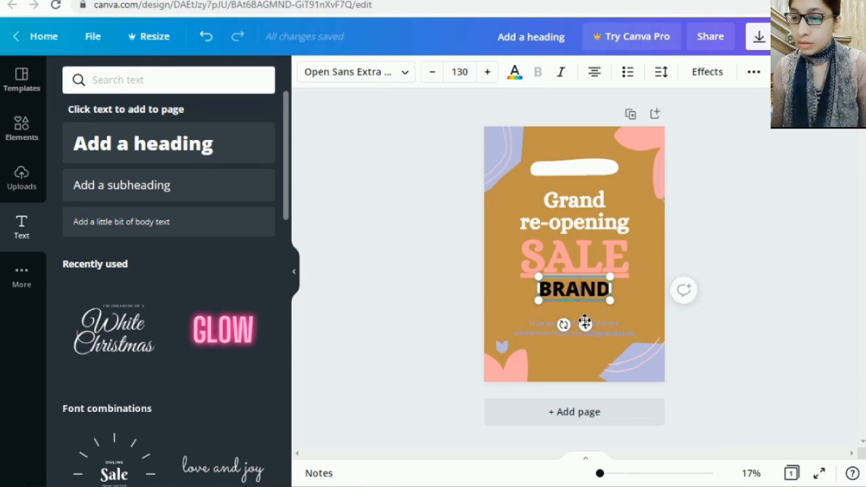
Step: Move the "BRAND" text onto the white label shape, shrink it to font size 113 and centre it there
drag(585, 323, 585, 199)
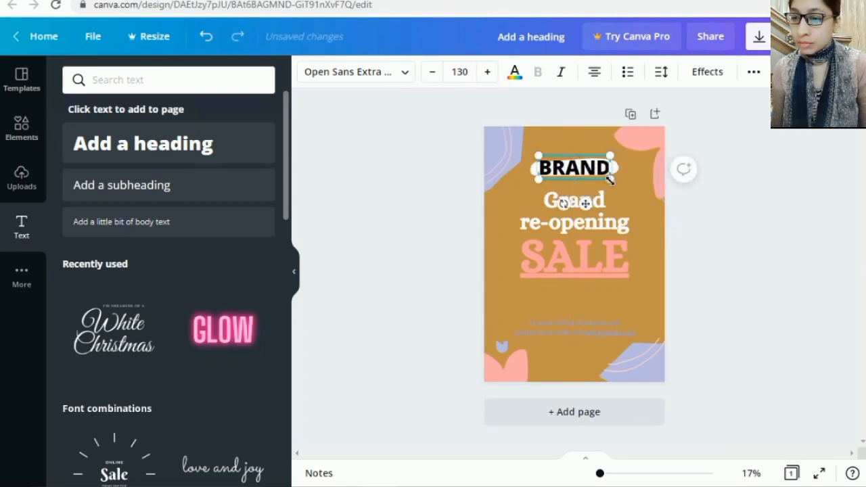
drag(609, 179, 604, 174)
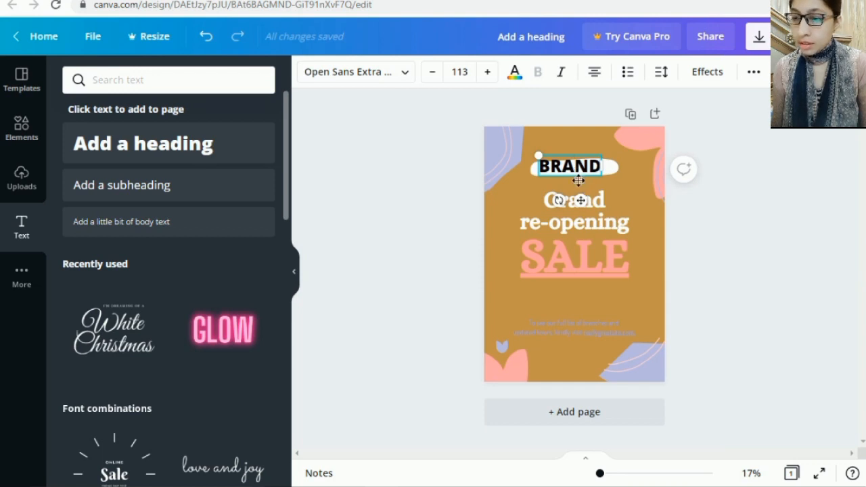
drag(577, 181, 583, 181)
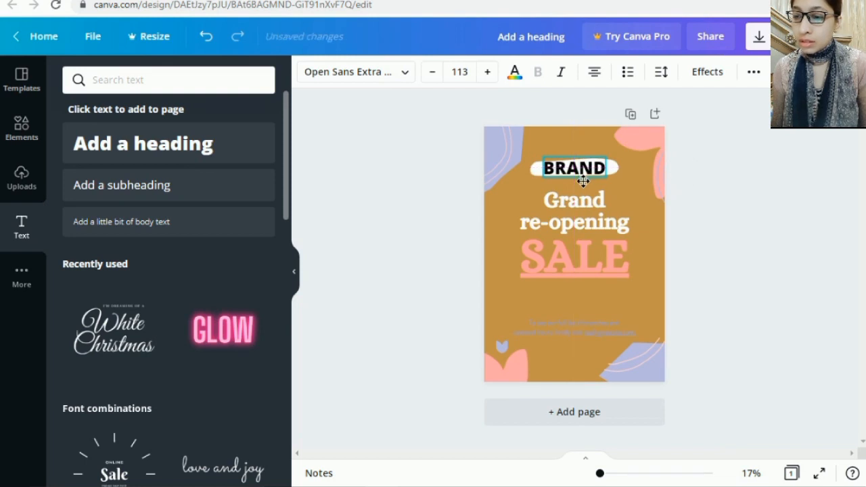
click(439, 174)
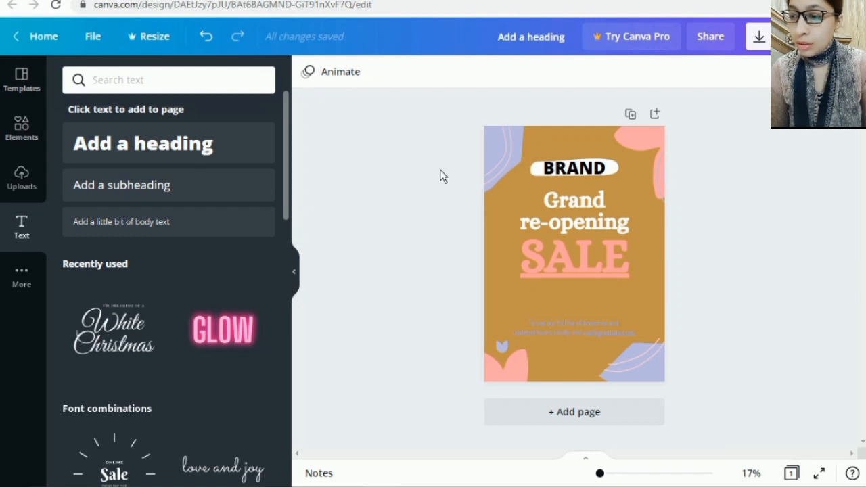
Step: Try the Allura and Amsterdam Three fonts on the "BRAND" text
click(570, 174)
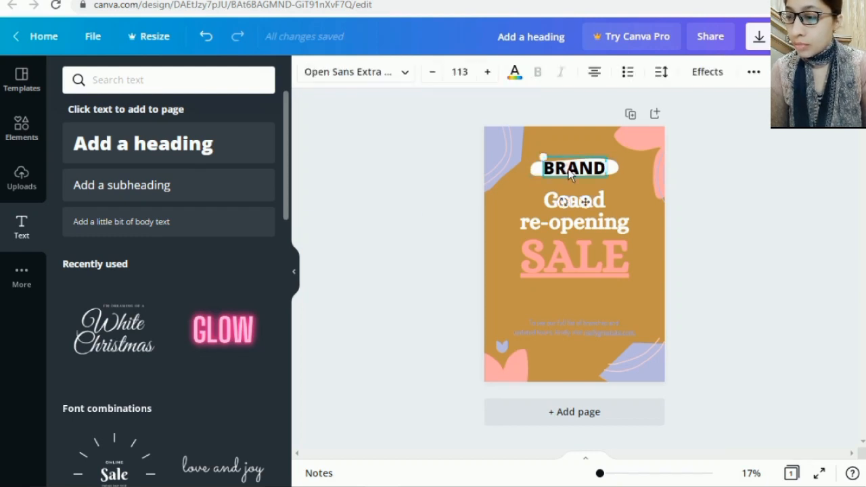
click(406, 75)
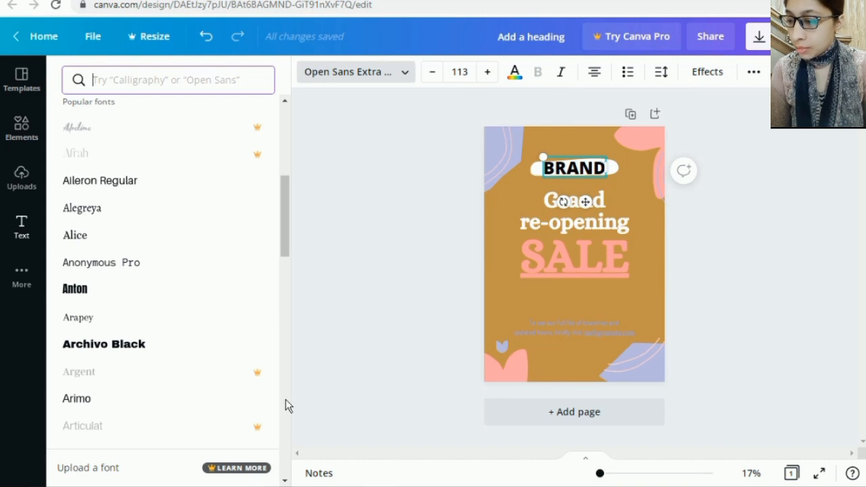
scroll(285, 401, down, 2)
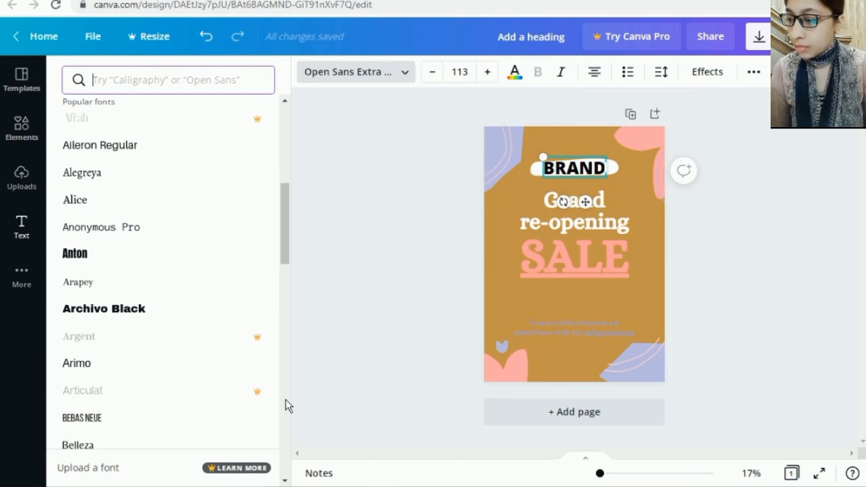
scroll(285, 400, down, 4)
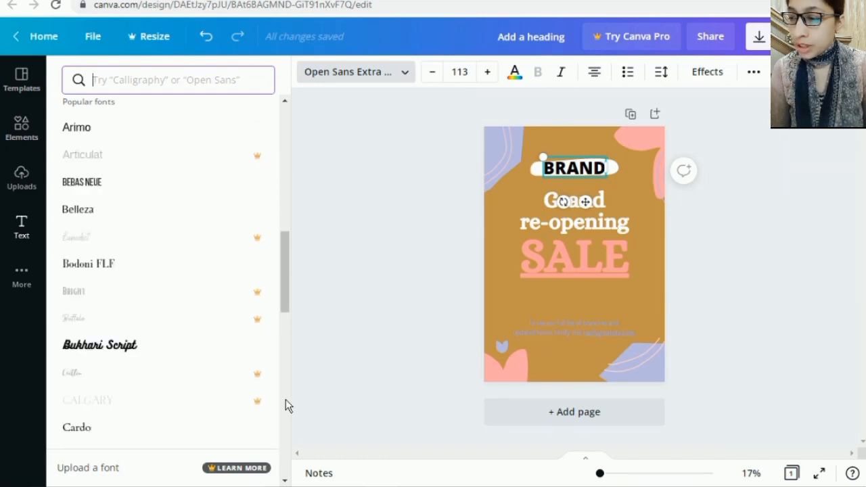
scroll(286, 406, down, 1)
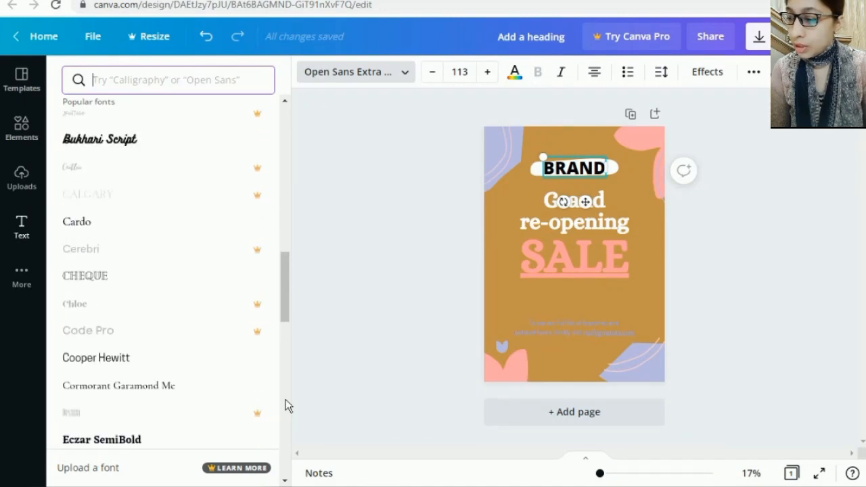
scroll(285, 405, down, 1)
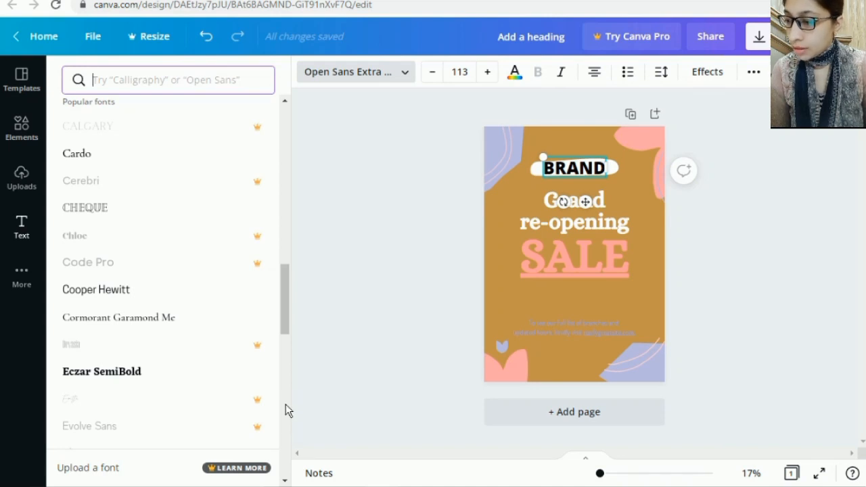
scroll(286, 406, down, 5)
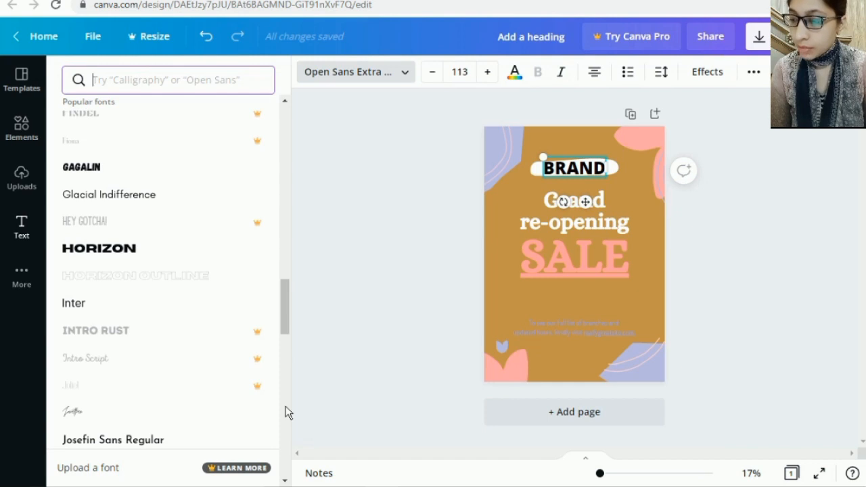
scroll(285, 412, up, 1)
scroll(285, 412, down, 3)
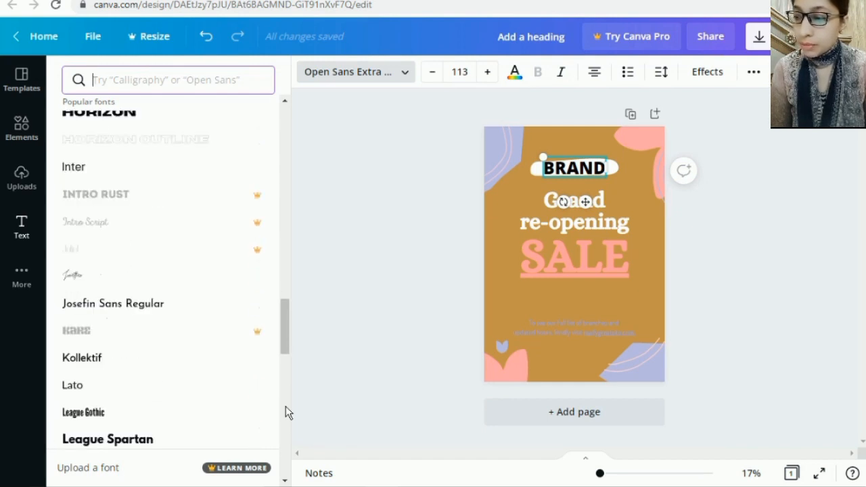
scroll(286, 409, down, 3)
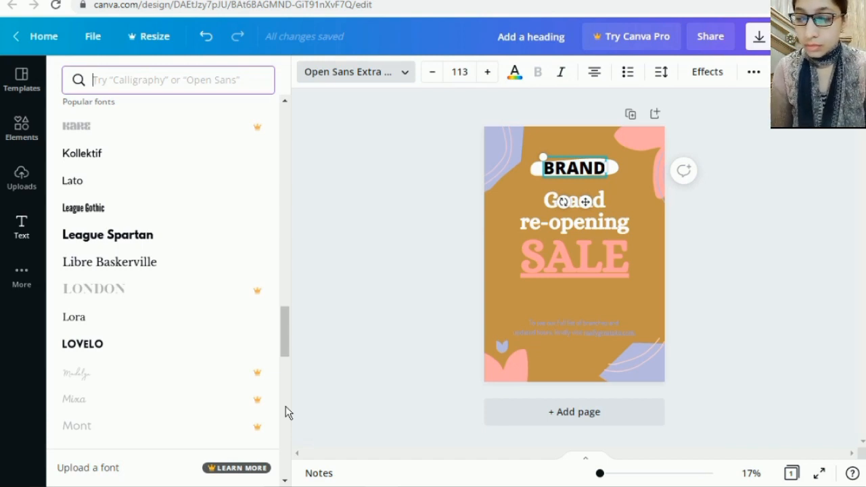
scroll(285, 406, down, 2)
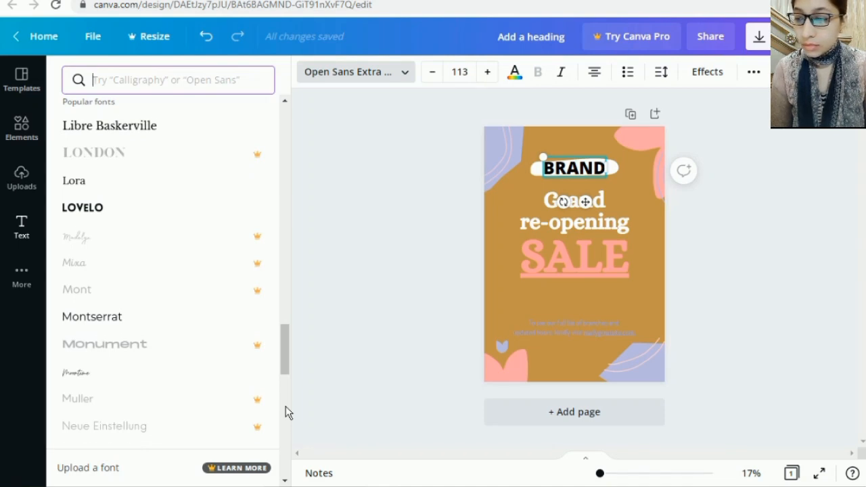
scroll(285, 406, down, 1)
scroll(286, 406, down, 6)
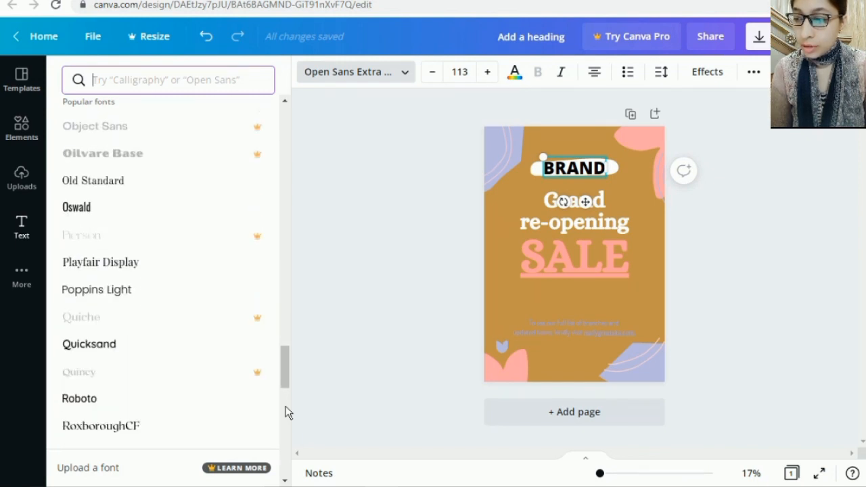
scroll(285, 406, down, 4)
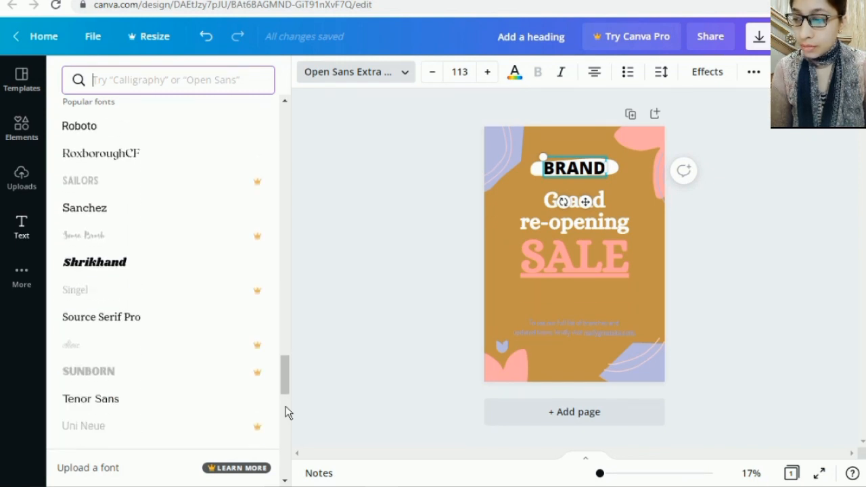
scroll(285, 406, down, 4)
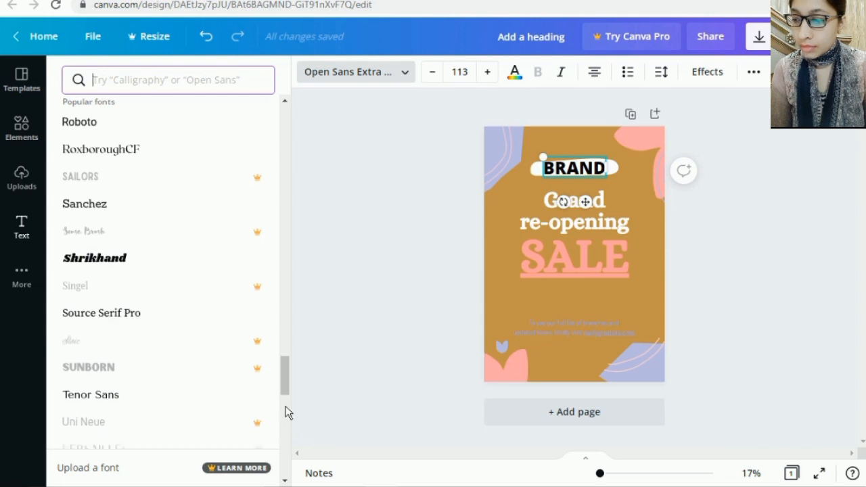
scroll(285, 406, down, 4)
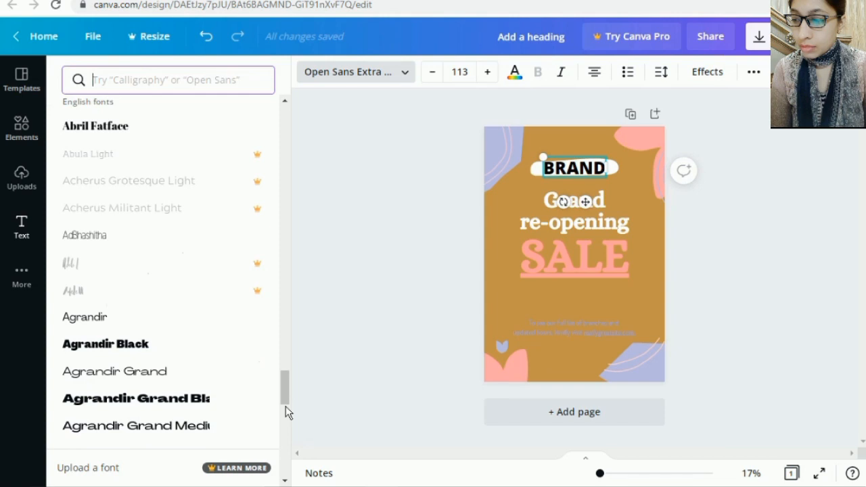
scroll(285, 406, down, 3)
scroll(285, 405, down, 5)
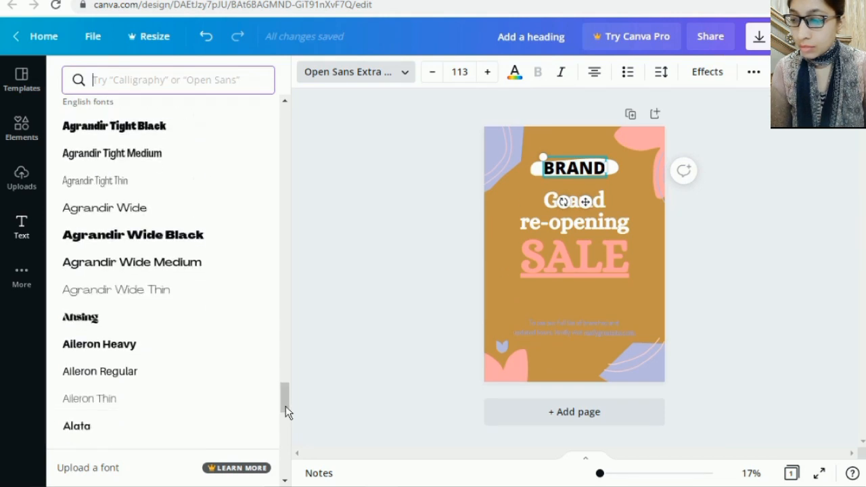
scroll(286, 406, down, 3)
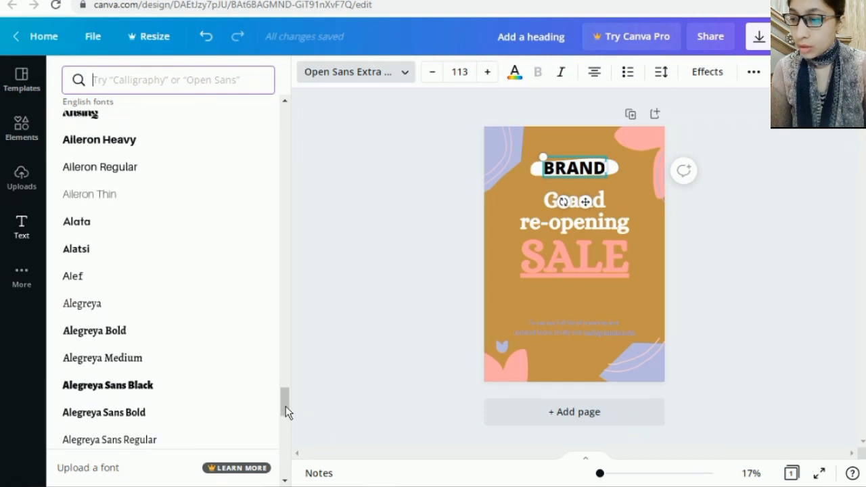
scroll(285, 406, down, 3)
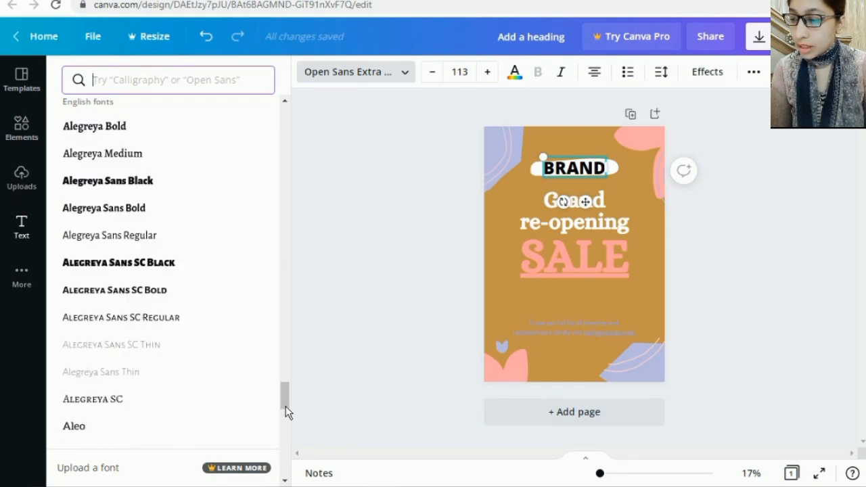
scroll(286, 406, down, 3)
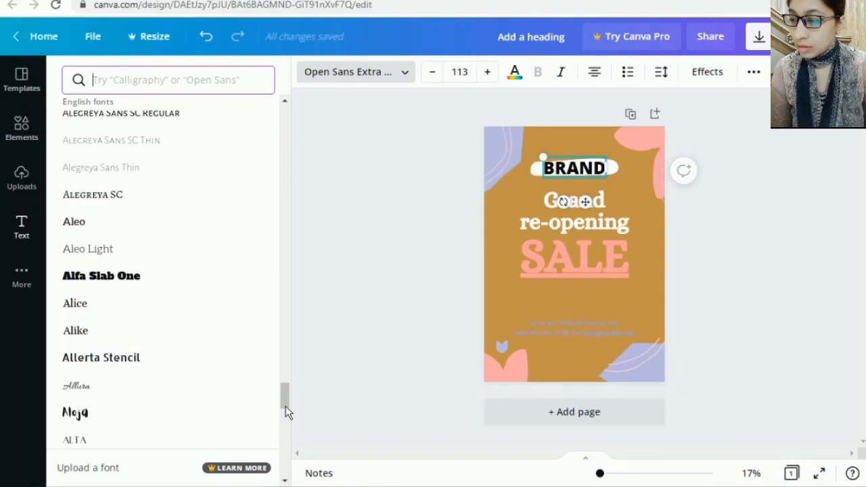
scroll(285, 409, down, 2)
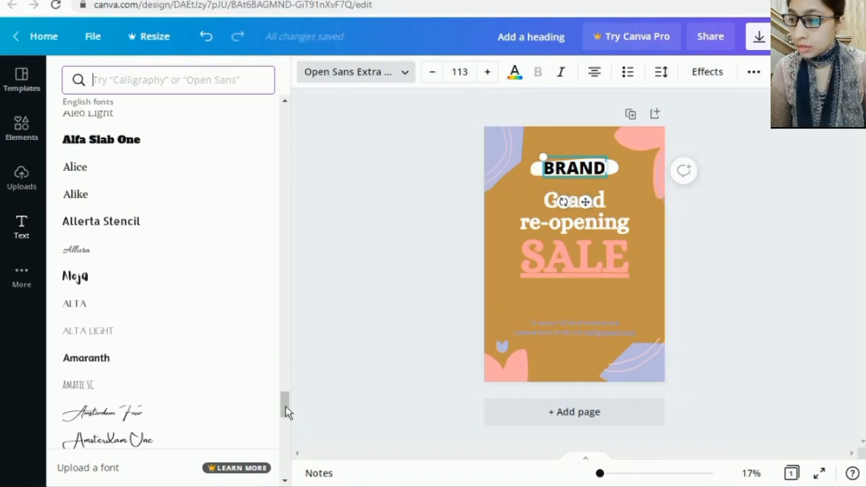
scroll(285, 406, down, 1)
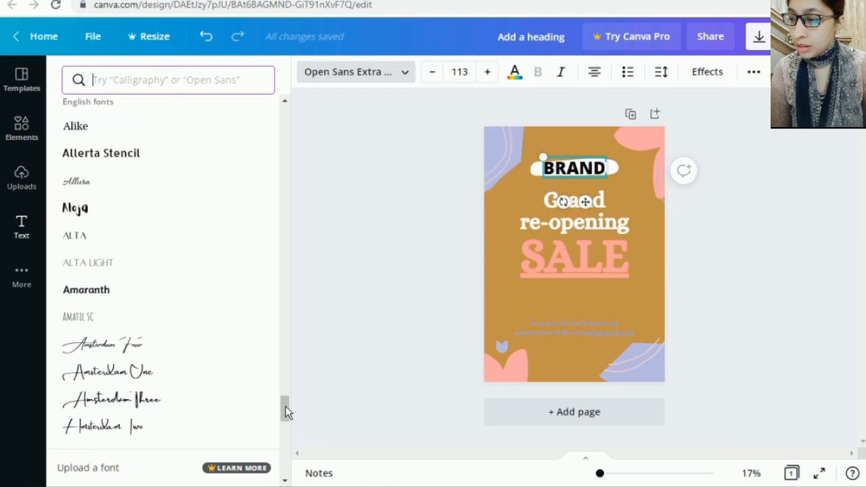
click(156, 189)
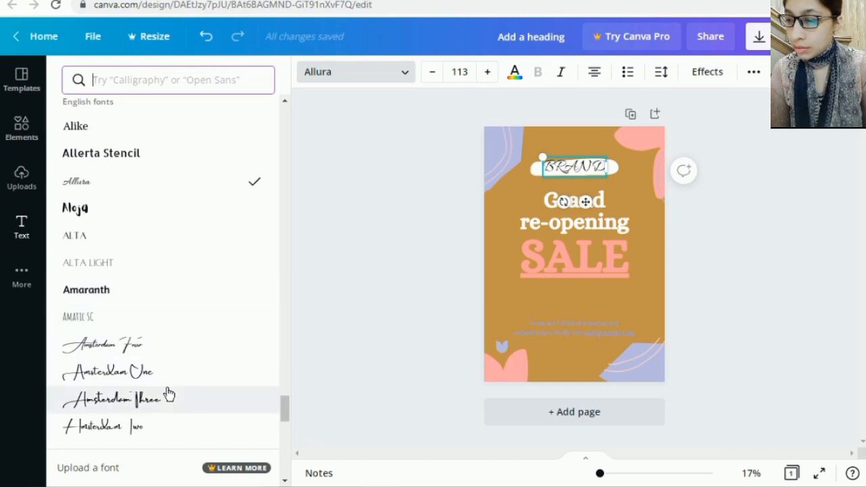
click(170, 409)
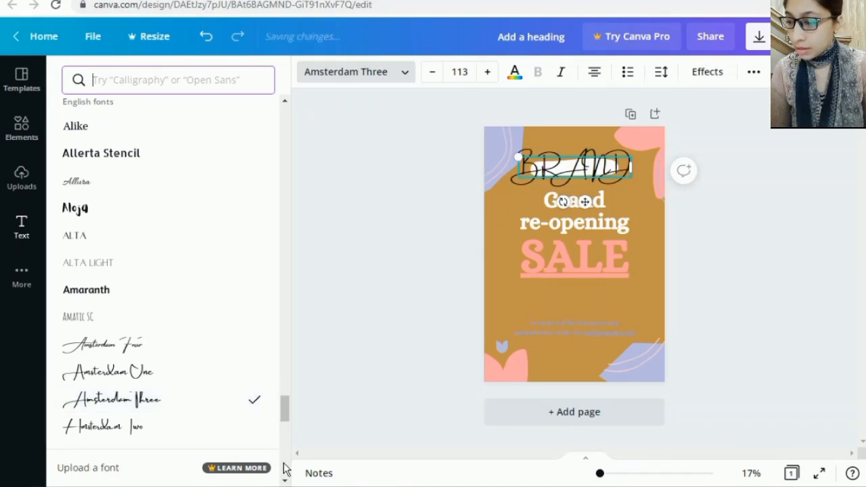
Step: Set the font of the "BRAND" text to Aprila Bold and nudge it slightly down to centre it on the white label
scroll(284, 468, down, 4)
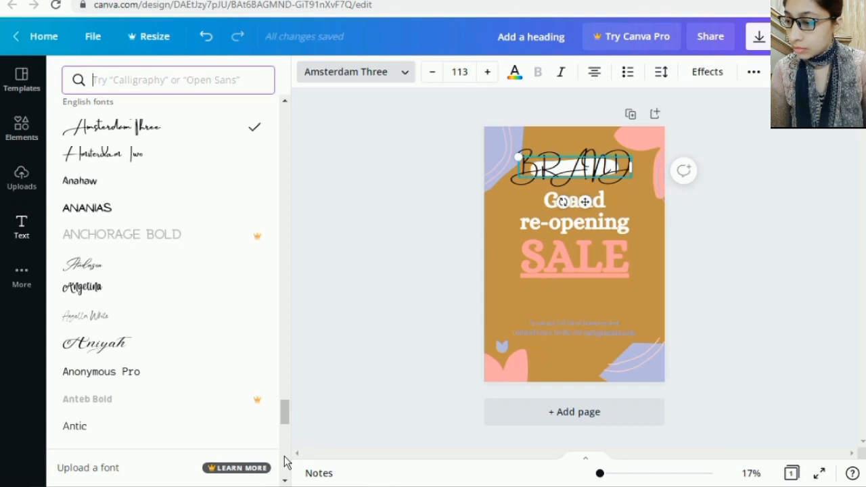
scroll(284, 461, down, 5)
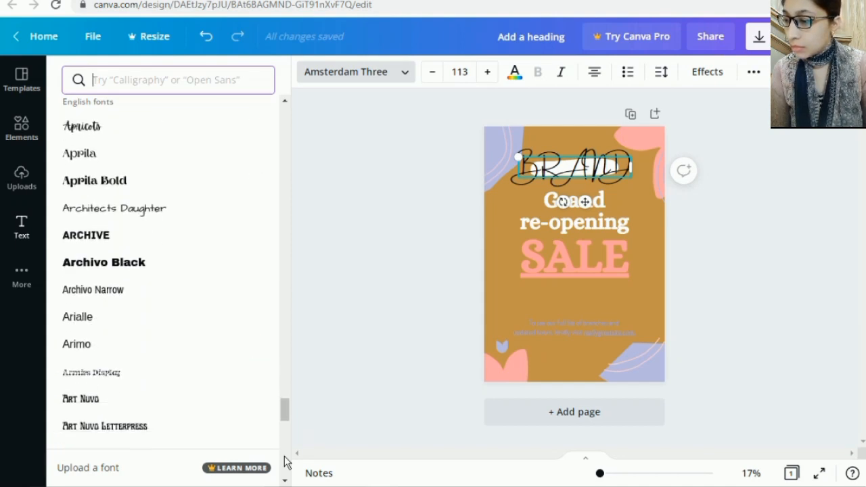
scroll(284, 461, up, 1)
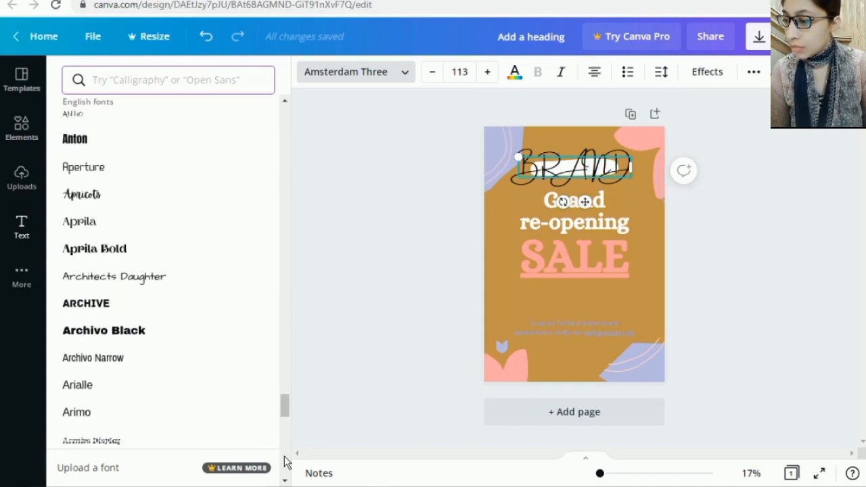
click(152, 253)
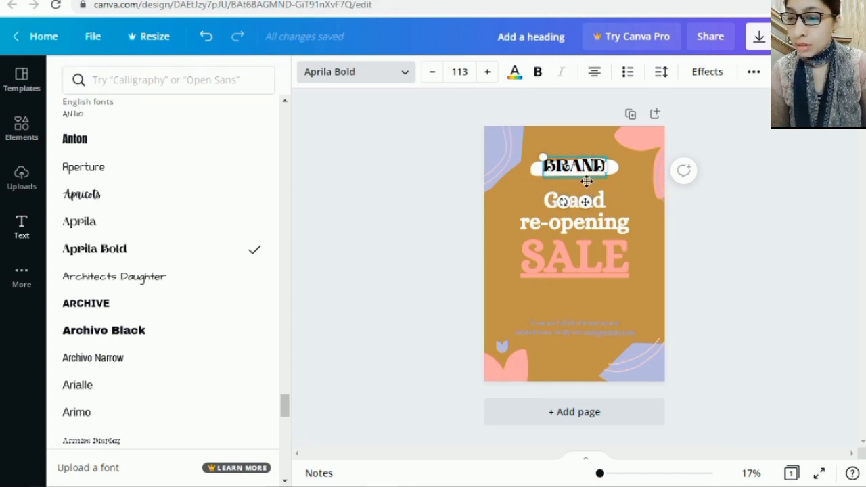
drag(585, 181, 588, 185)
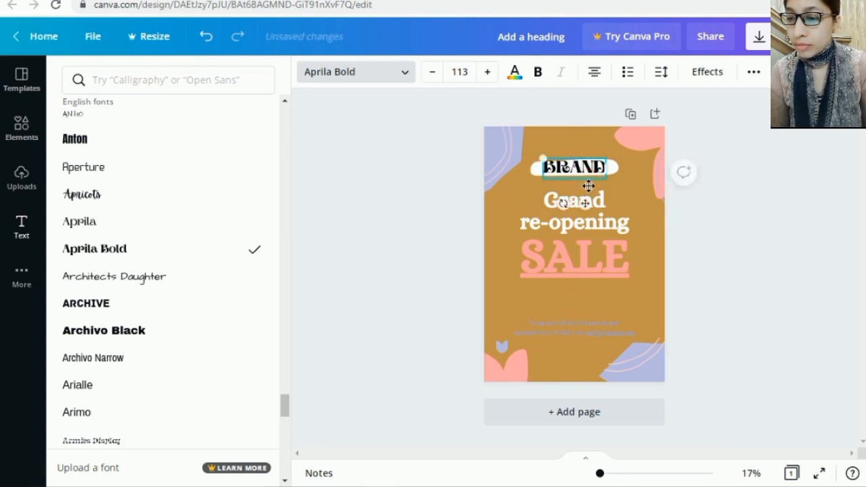
click(634, 174)
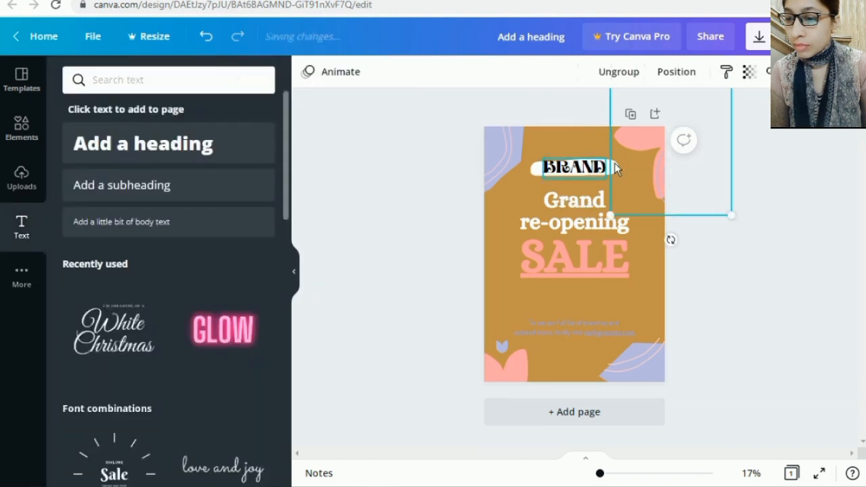
Step: Enlarge the white label shape slightly and centre it behind the "BRAND" text
click(617, 170)
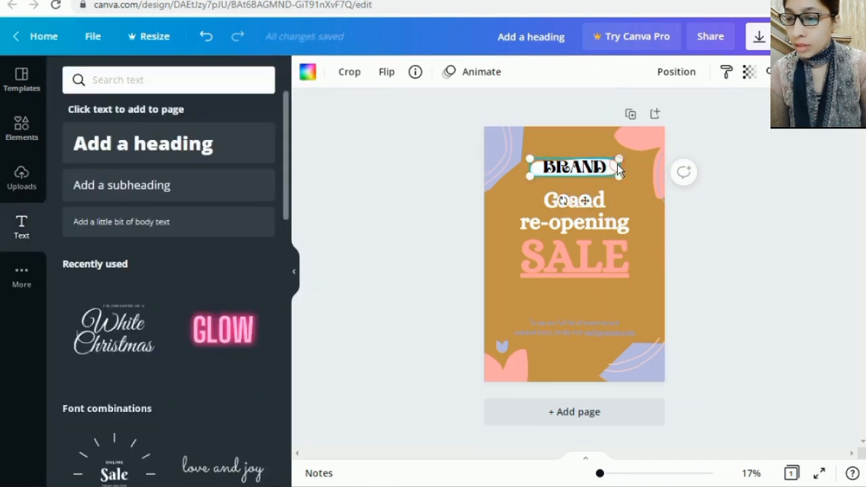
drag(619, 160, 624, 153)
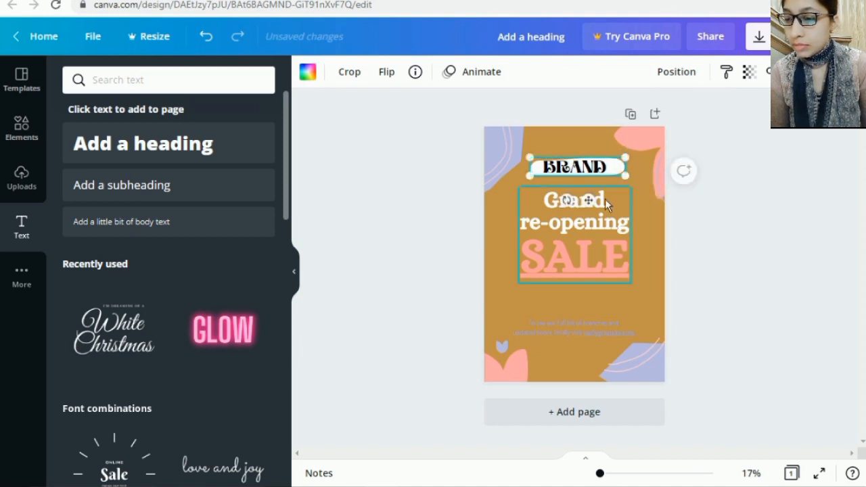
click(534, 163)
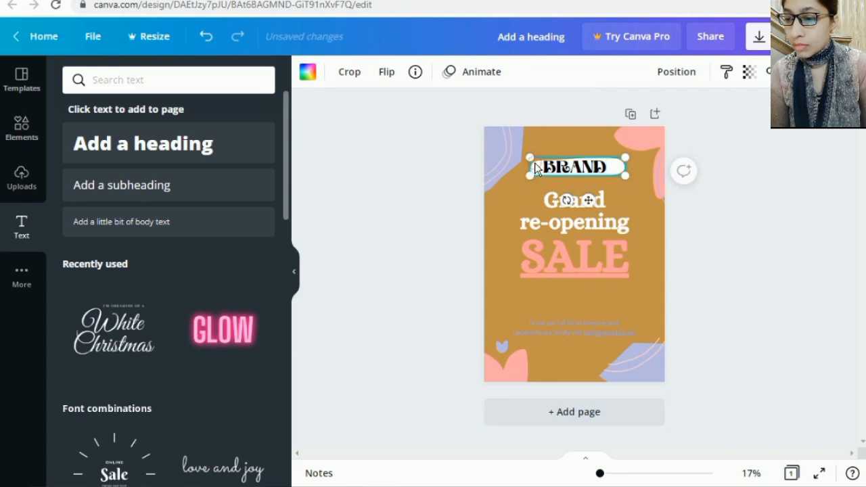
drag(531, 163, 534, 157)
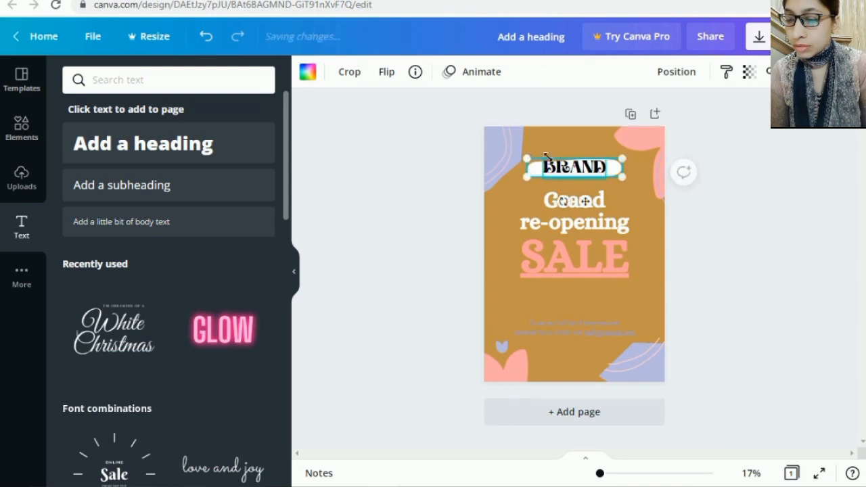
click(564, 144)
click(570, 167)
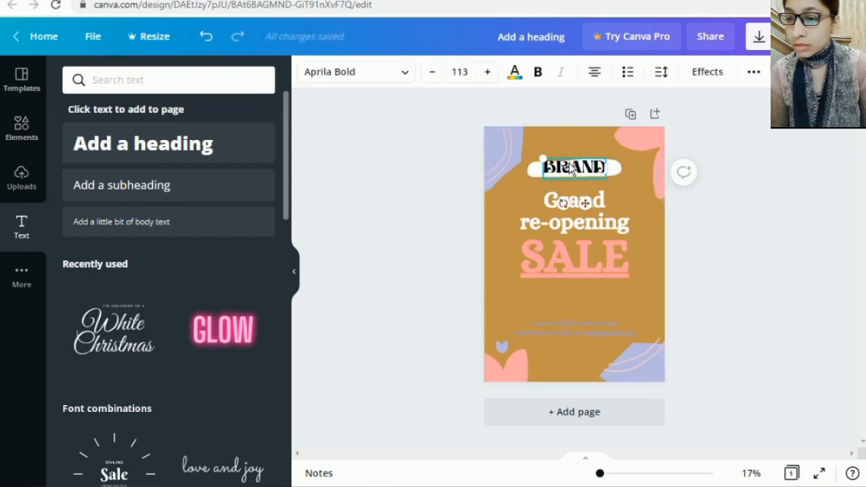
drag(569, 164, 569, 166)
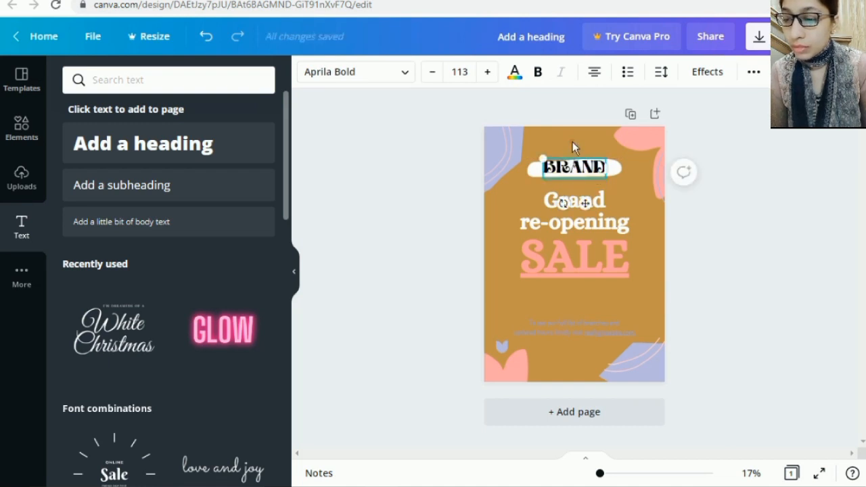
click(572, 142)
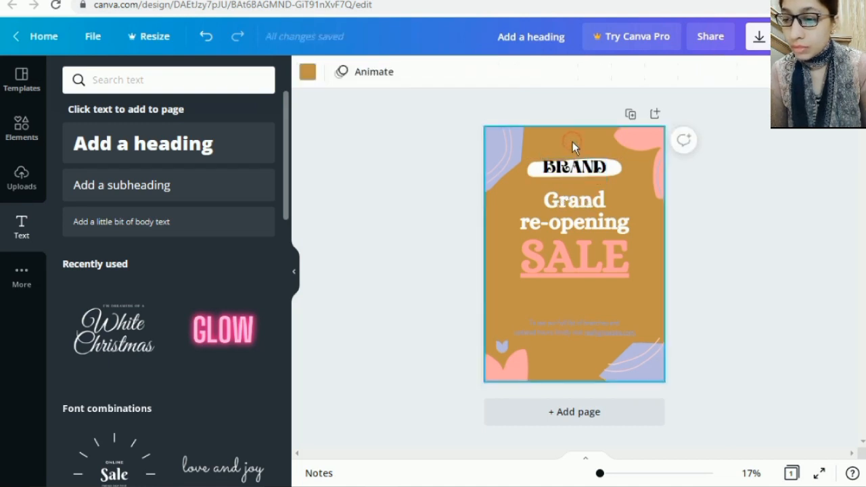
Step: Try blue, turquoise, green, yellow, orange and purple on the label shape behind "BRAND", and settle on light grey
click(609, 165)
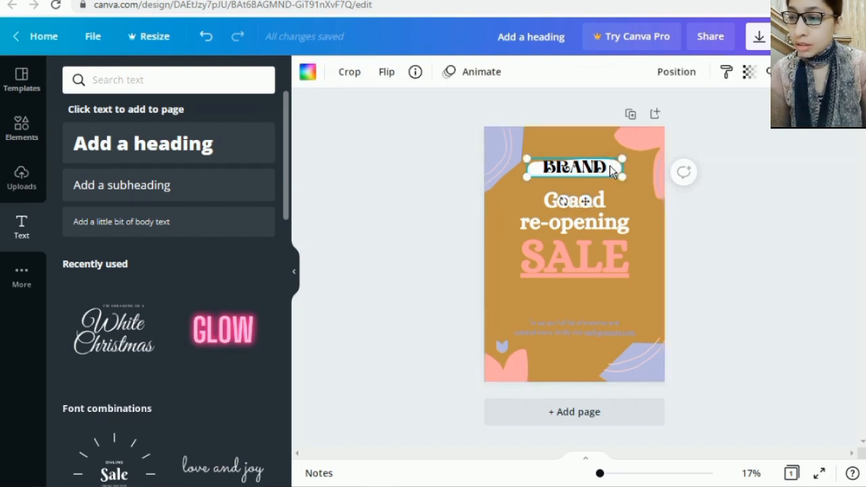
click(307, 73)
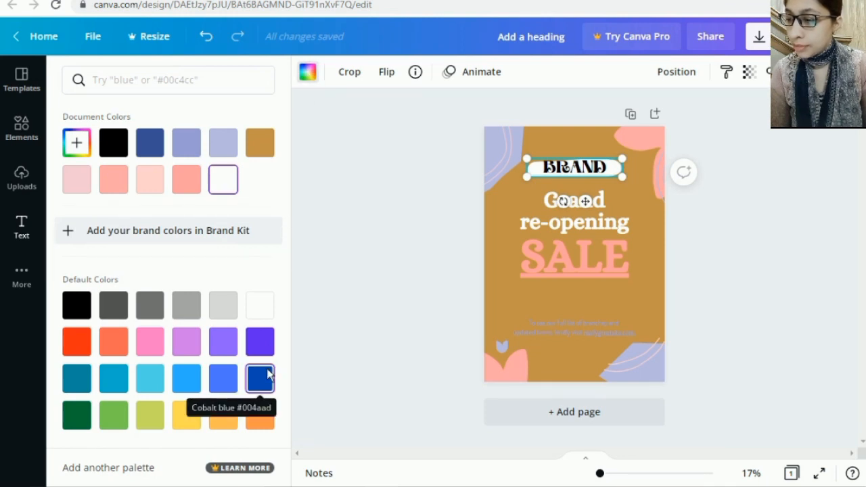
click(189, 383)
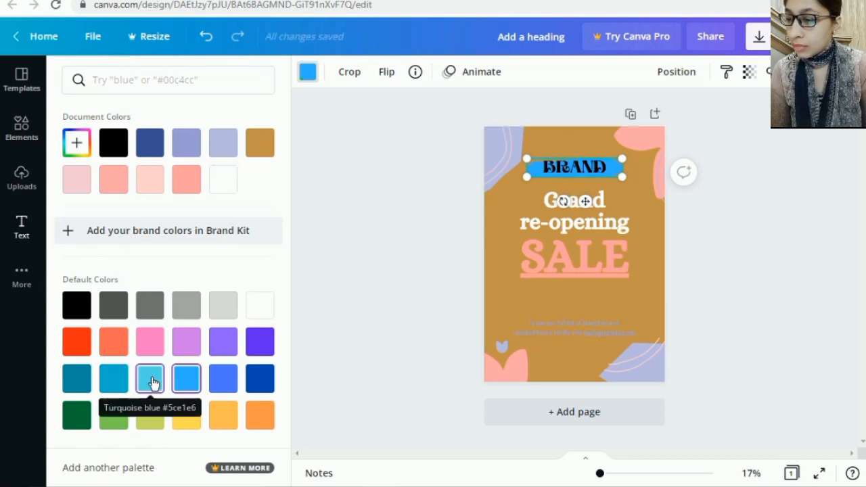
click(152, 382)
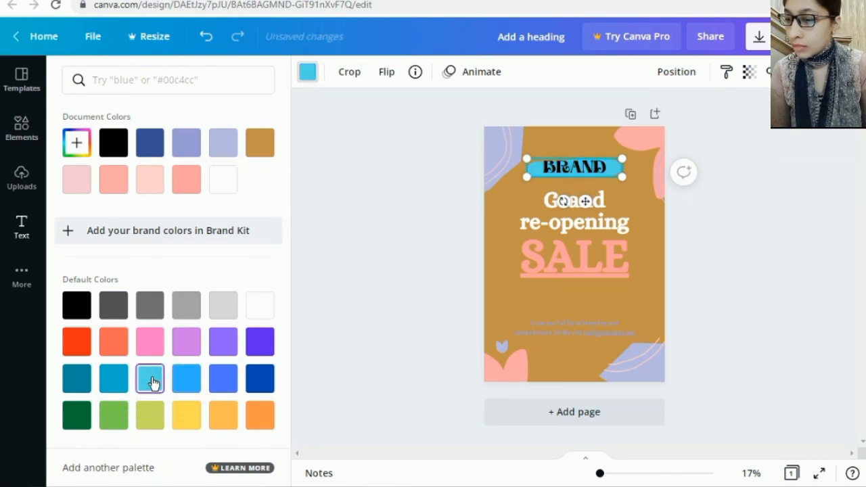
click(115, 384)
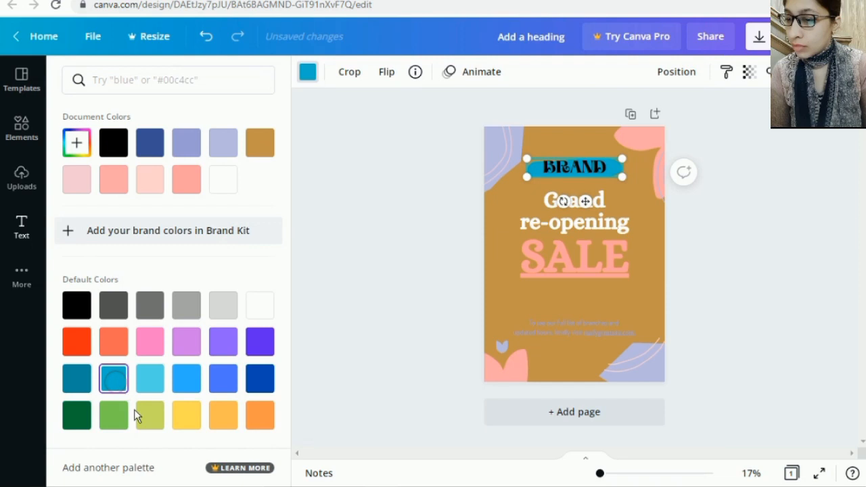
click(152, 418)
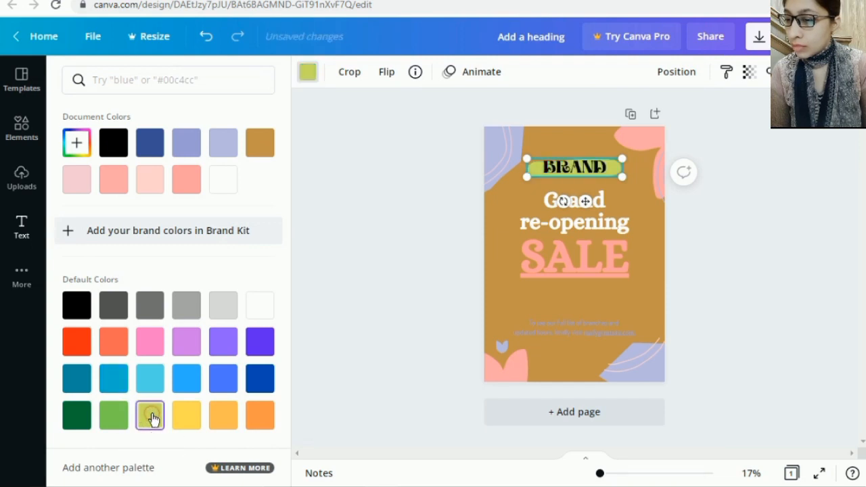
click(187, 417)
click(222, 418)
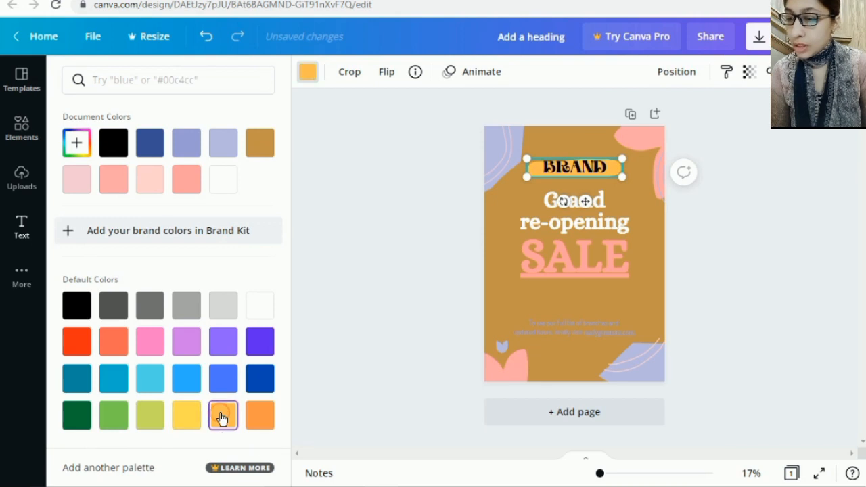
click(186, 345)
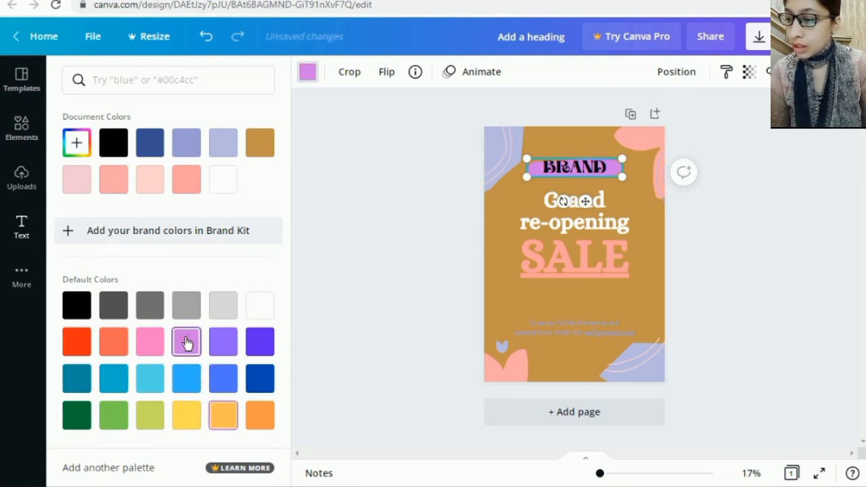
click(223, 306)
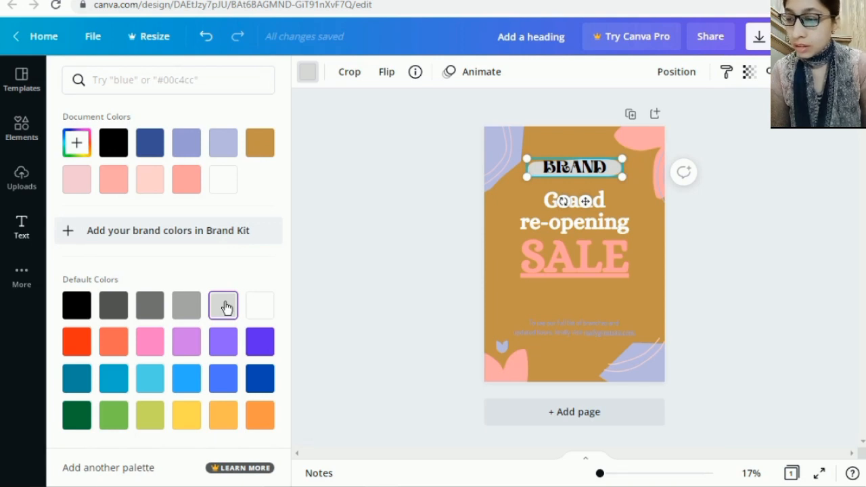
click(385, 233)
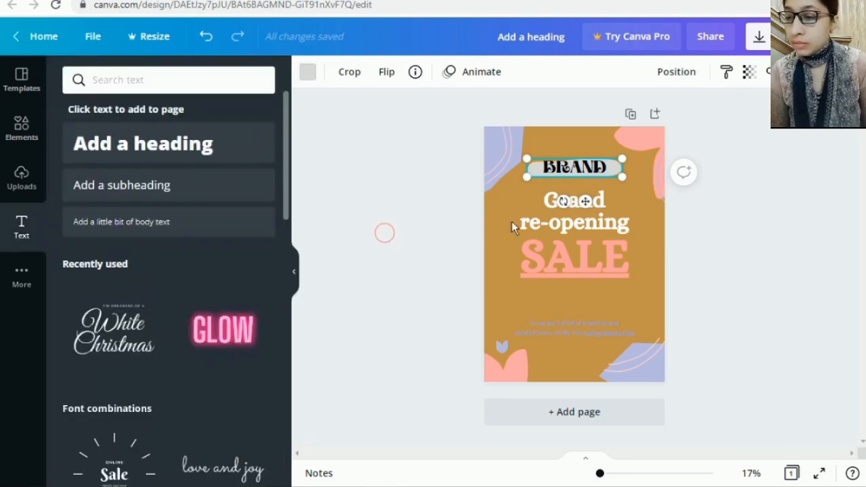
click(588, 227)
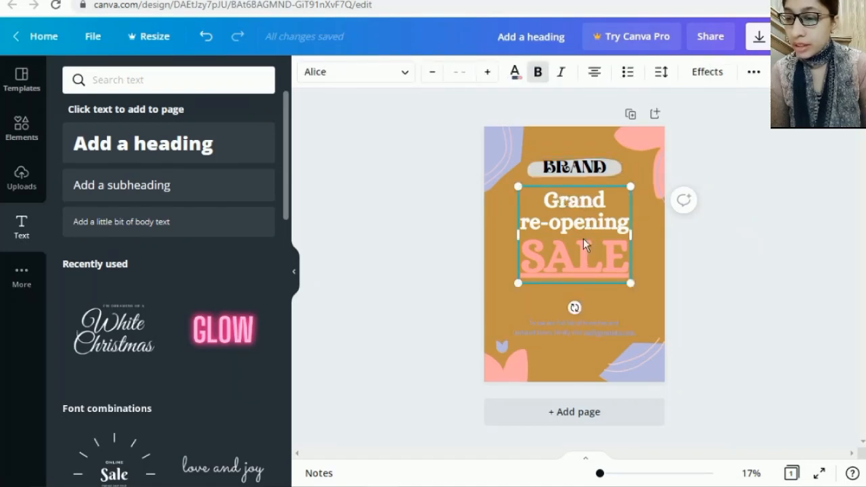
double_click(583, 238)
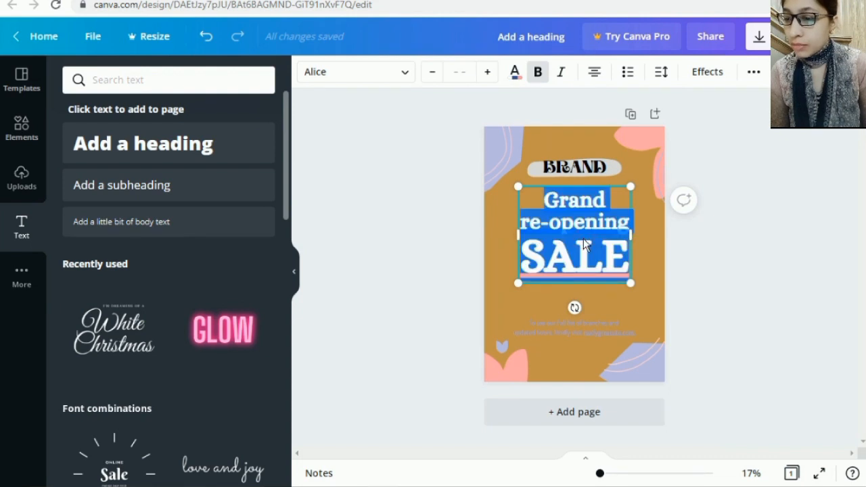
click(515, 73)
click(421, 188)
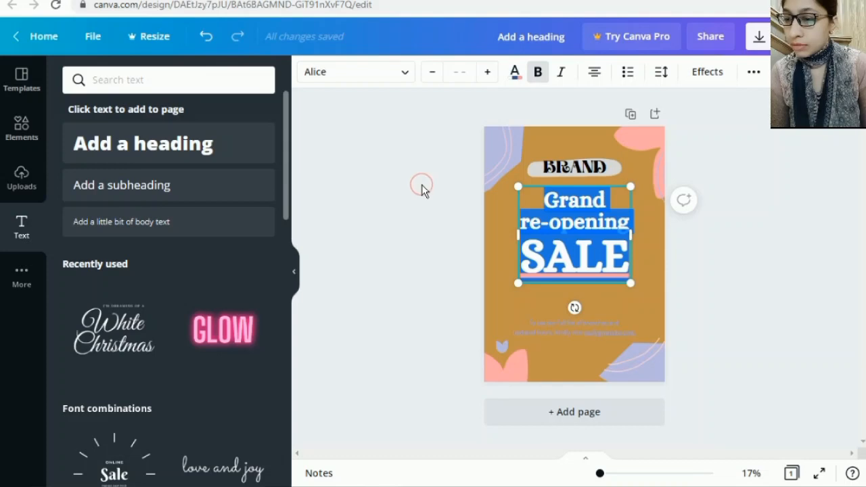
Step: Try blue and yellow on the "Grand re-opening SALE" heading, and settle on the custom pale yellow #EFDE99
click(579, 228)
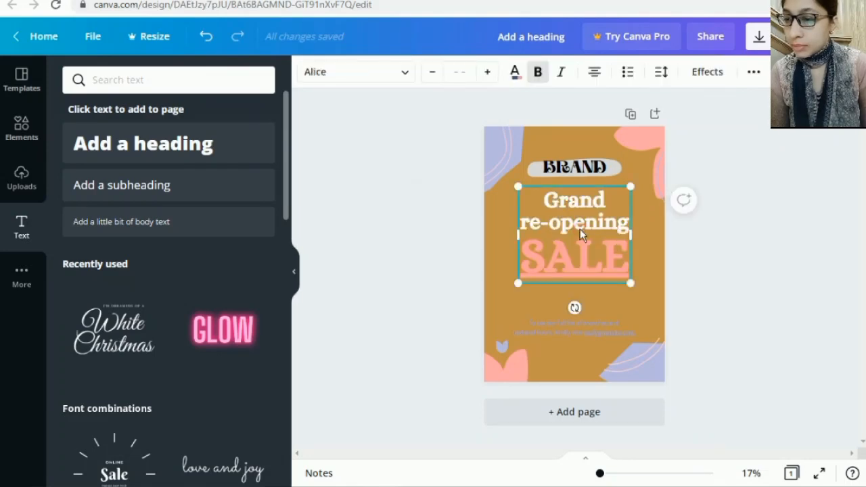
click(515, 73)
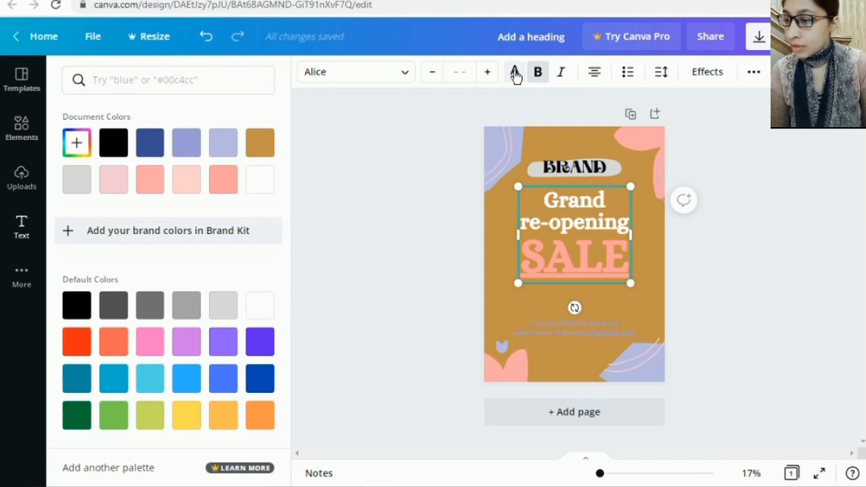
click(186, 380)
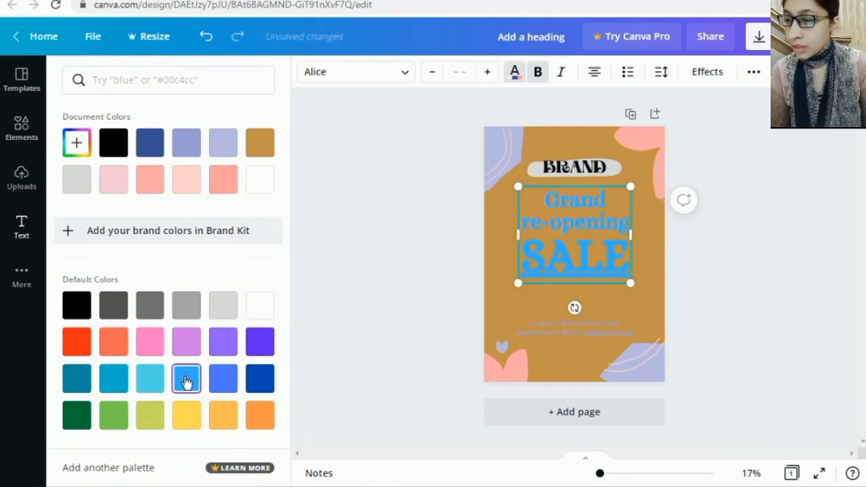
click(187, 419)
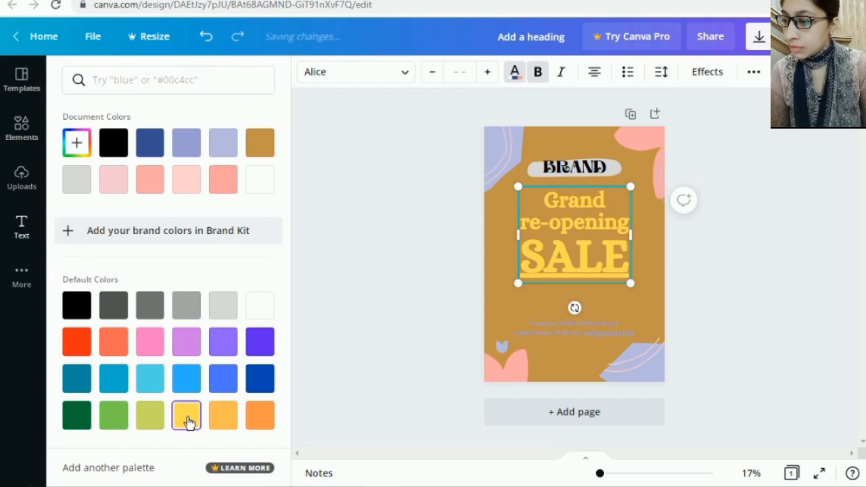
click(188, 419)
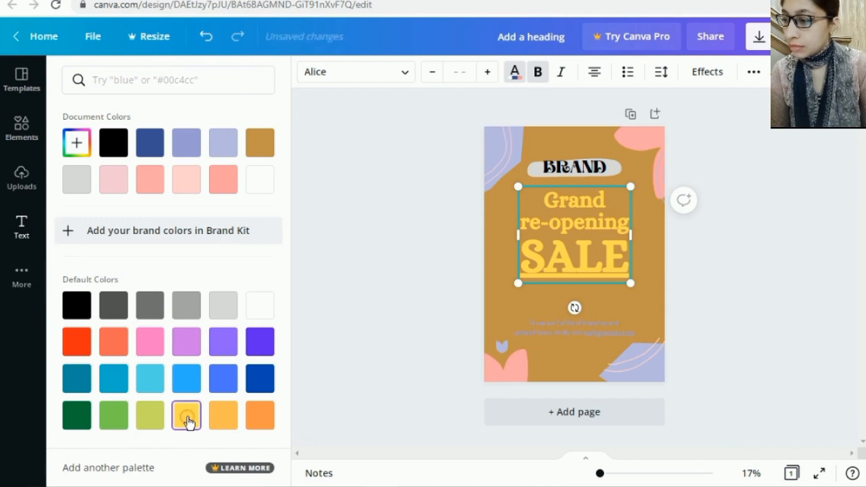
click(78, 144)
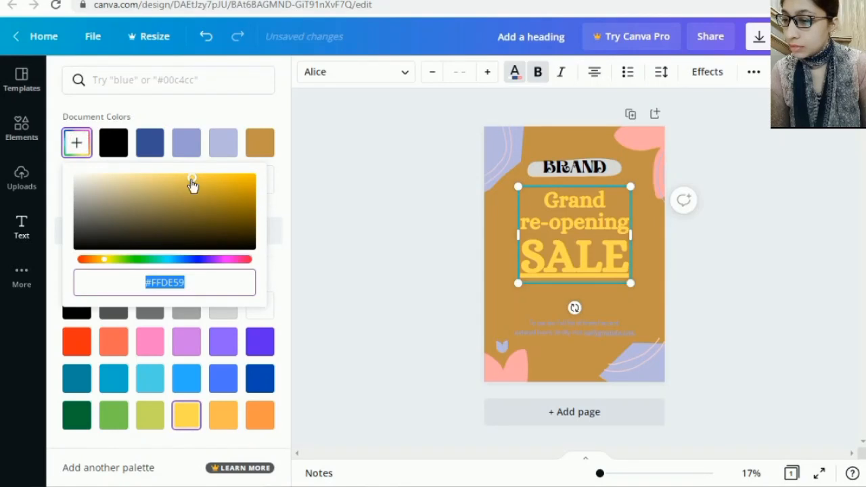
drag(193, 183, 141, 184)
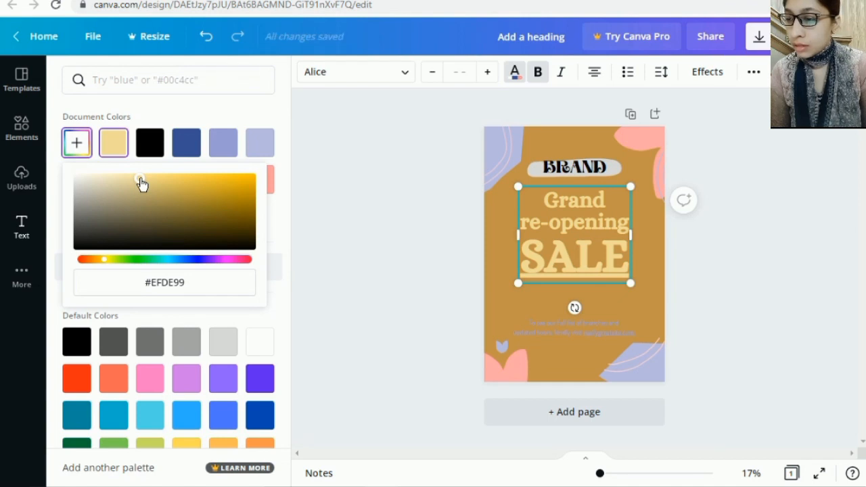
click(314, 178)
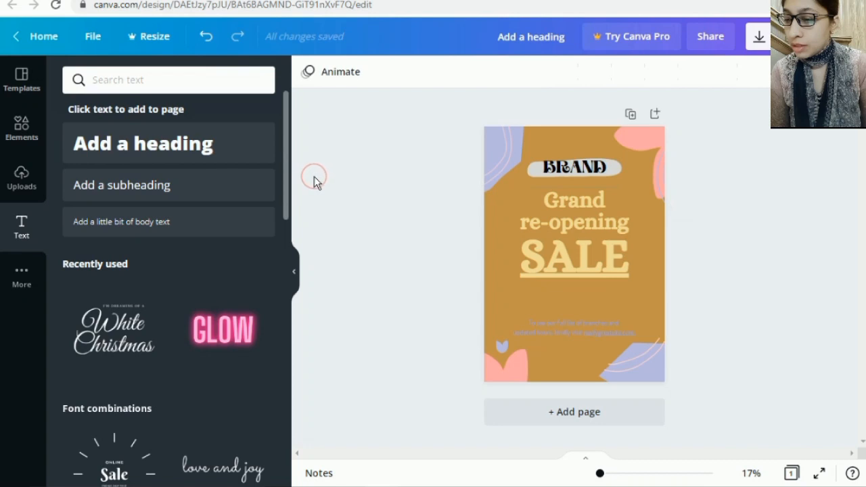
click(354, 207)
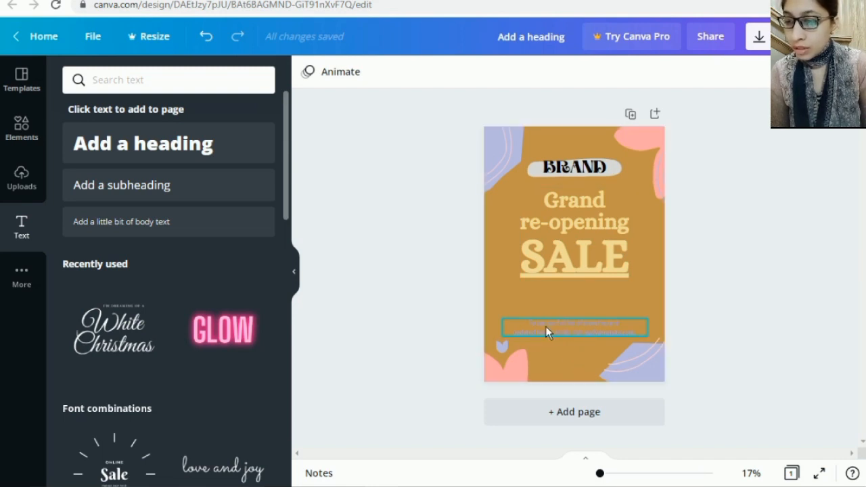
Step: Change the colour of the small "To see our full list of branches" text to white
click(567, 324)
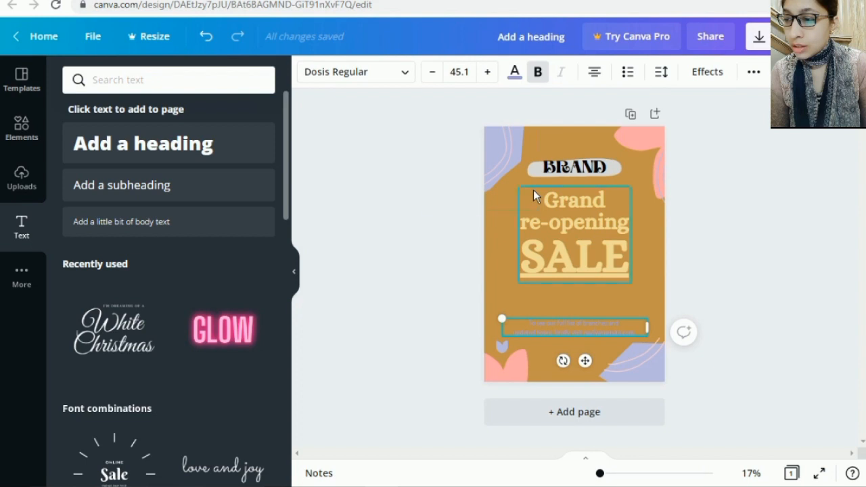
click(515, 75)
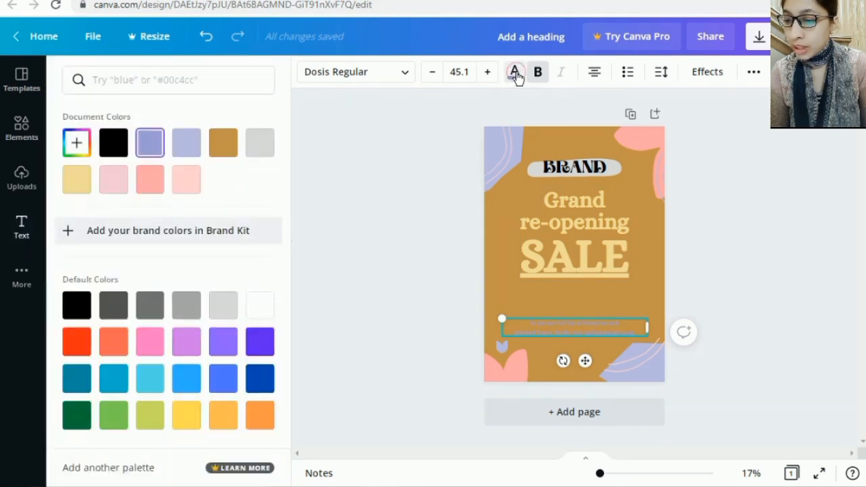
click(259, 308)
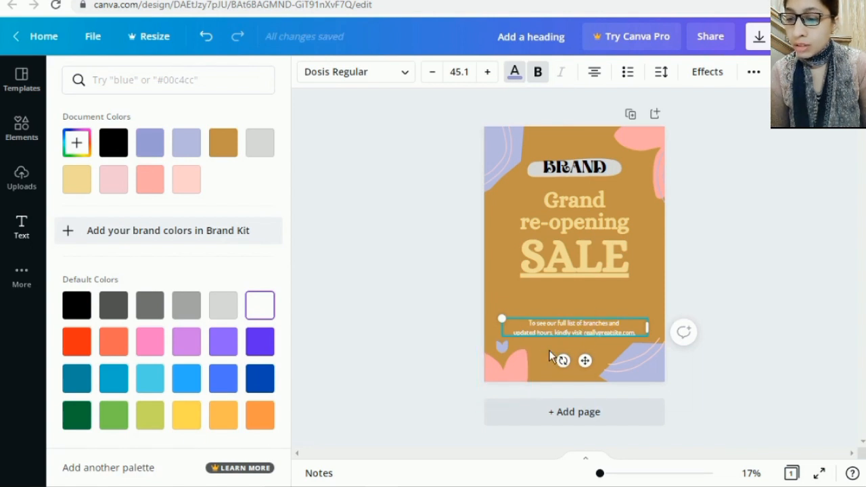
double_click(557, 327)
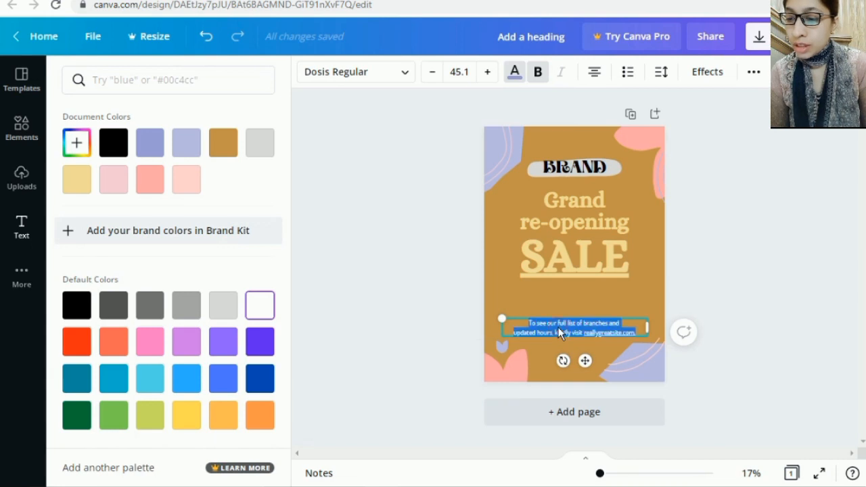
click(518, 299)
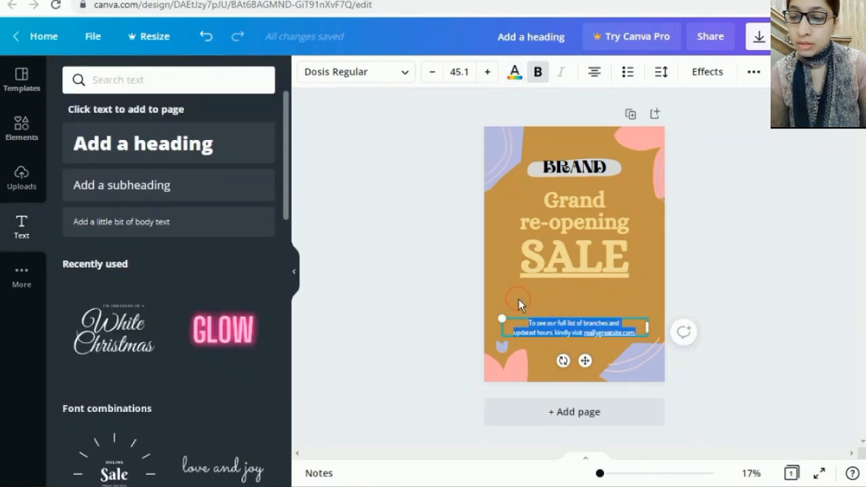
click(502, 298)
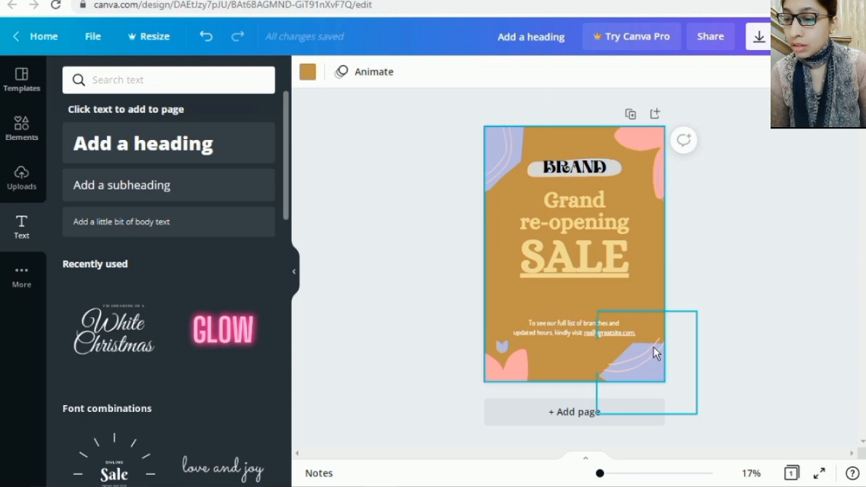
Step: Delete the pink petal-and-heart decoration in the poster's lower-left corner and the pink flower shape in its upper-right corner
click(516, 360)
right_click(516, 359)
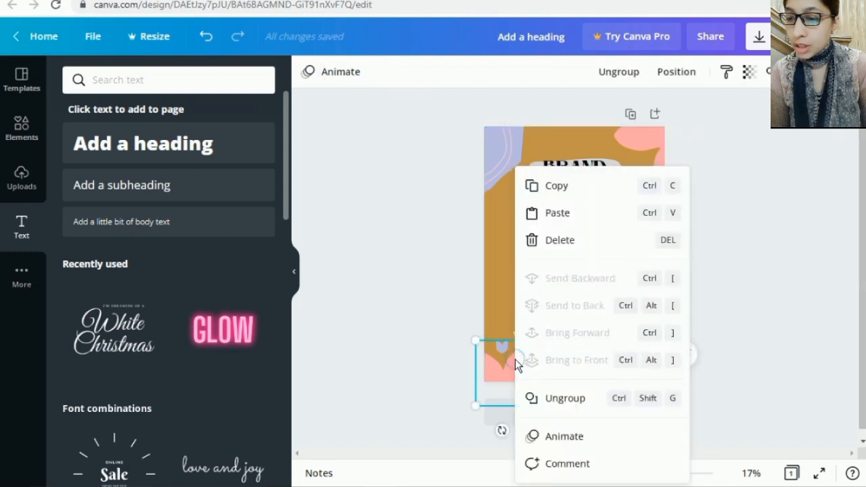
click(561, 243)
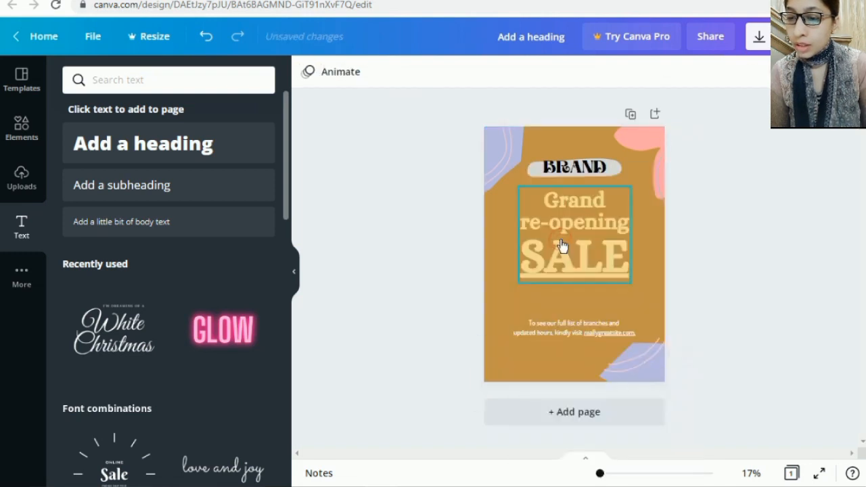
right_click(646, 140)
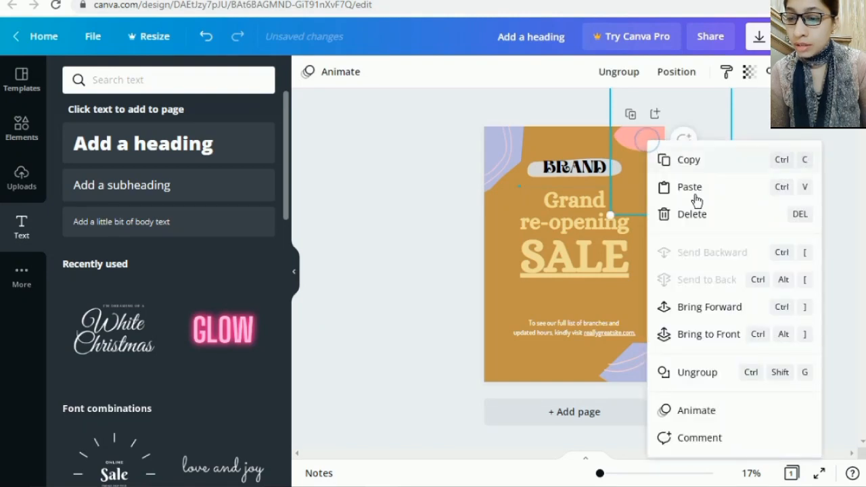
click(706, 217)
Step: Delete the two lilac abstract shapes from the poster's lower-right and upper-left corners
click(647, 365)
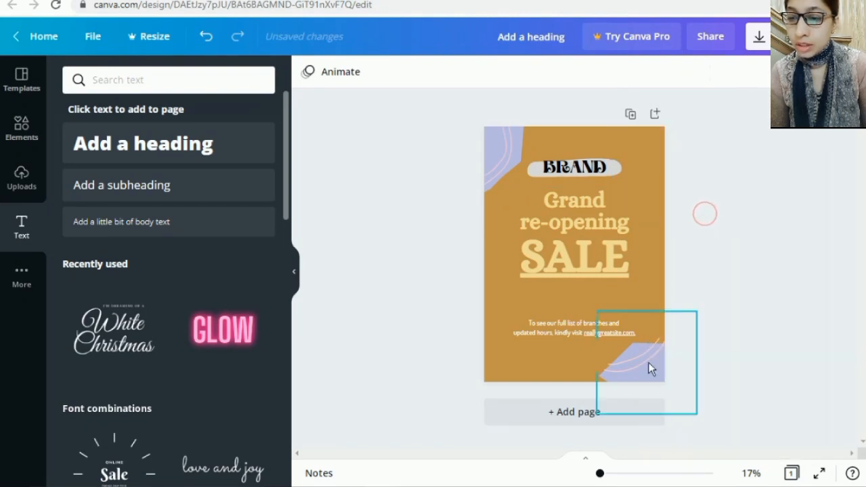
right_click(645, 369)
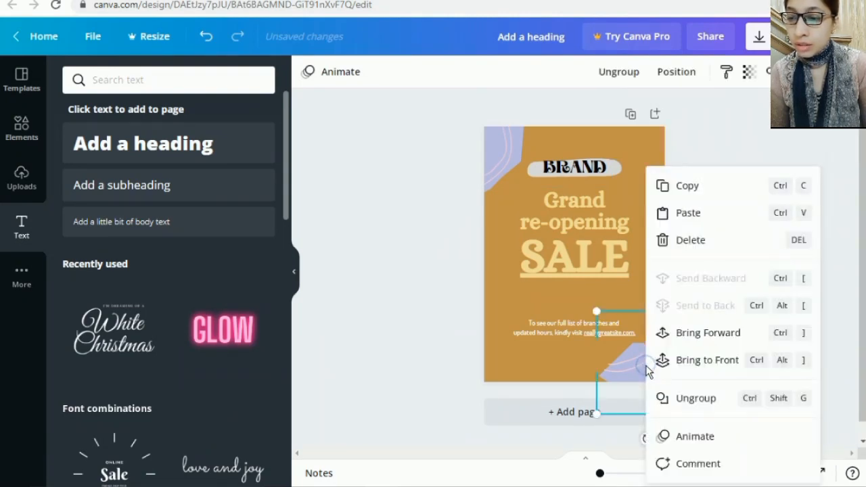
click(700, 250)
click(510, 148)
right_click(510, 154)
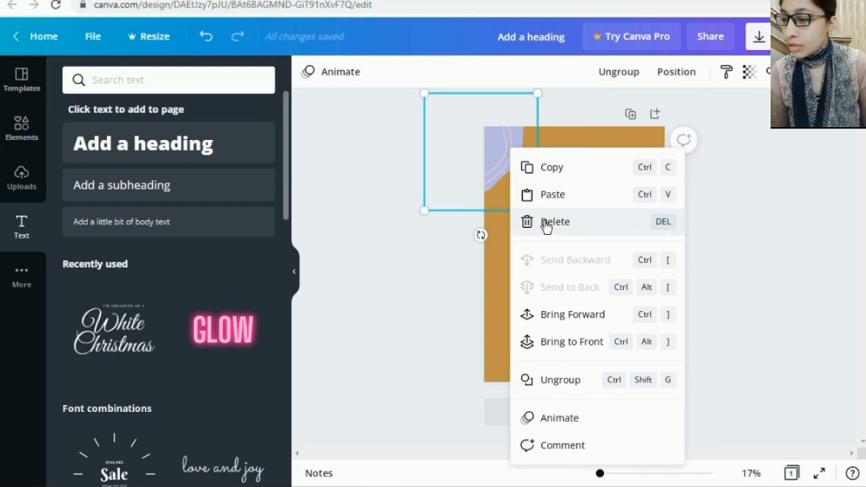
click(546, 225)
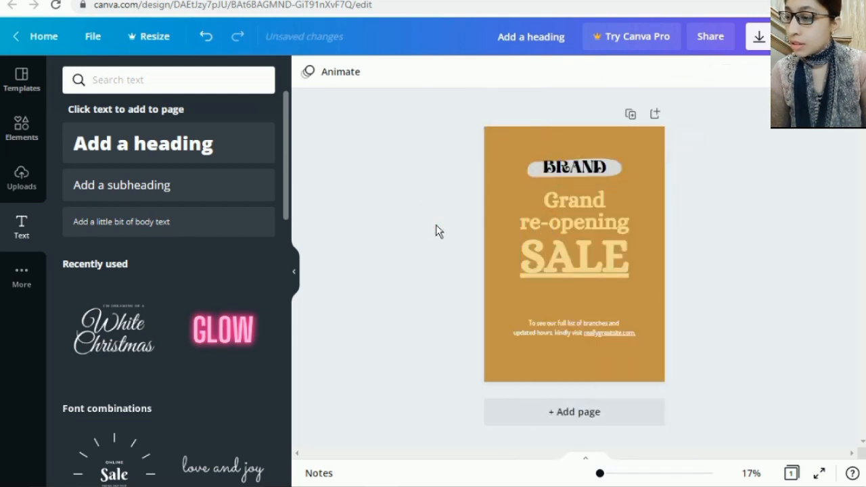
Step: Look over the element library's categories and its suggested search keywords
click(23, 133)
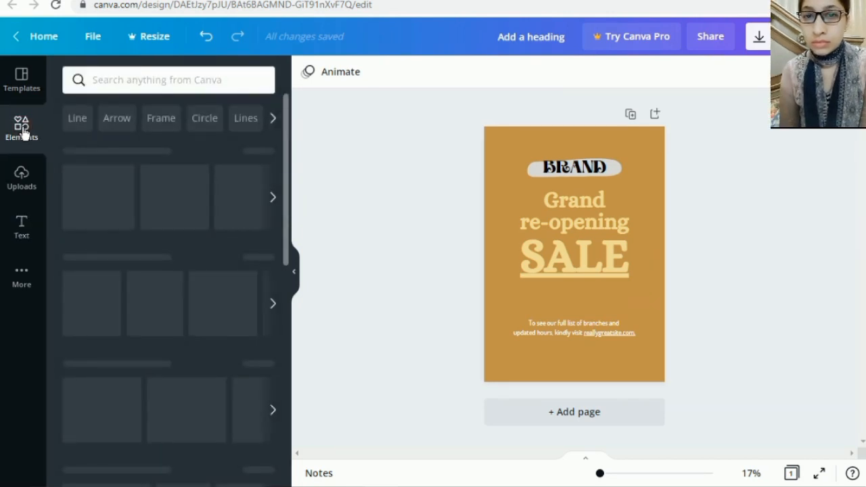
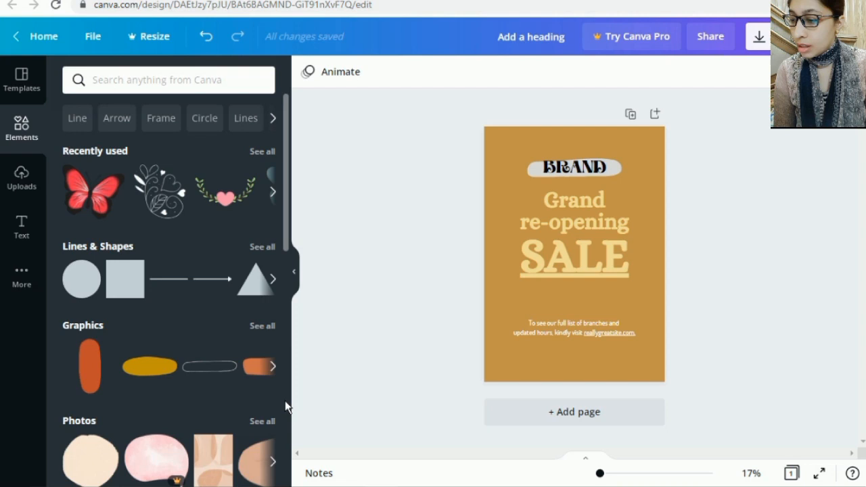
scroll(284, 401, down, 1)
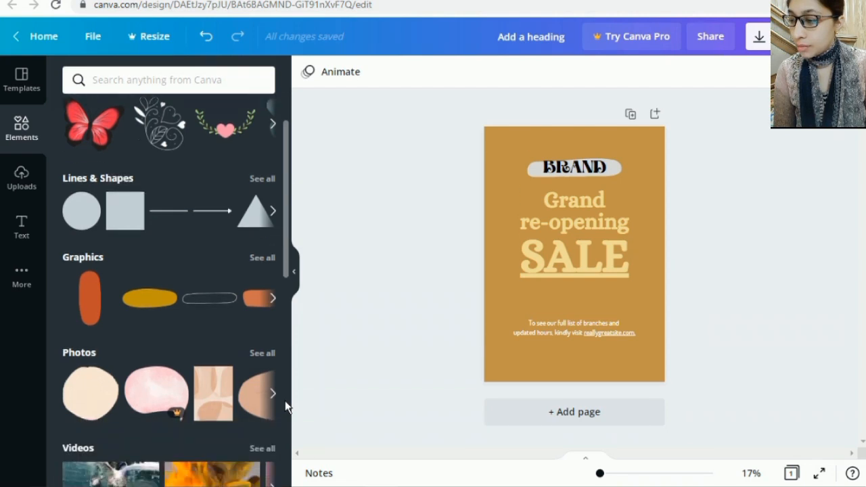
scroll(285, 400, down, 2)
scroll(285, 401, down, 5)
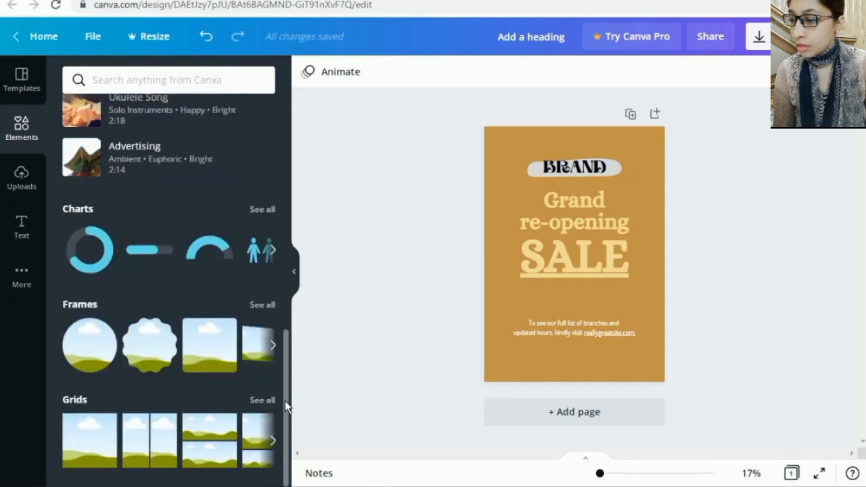
scroll(285, 400, up, 6)
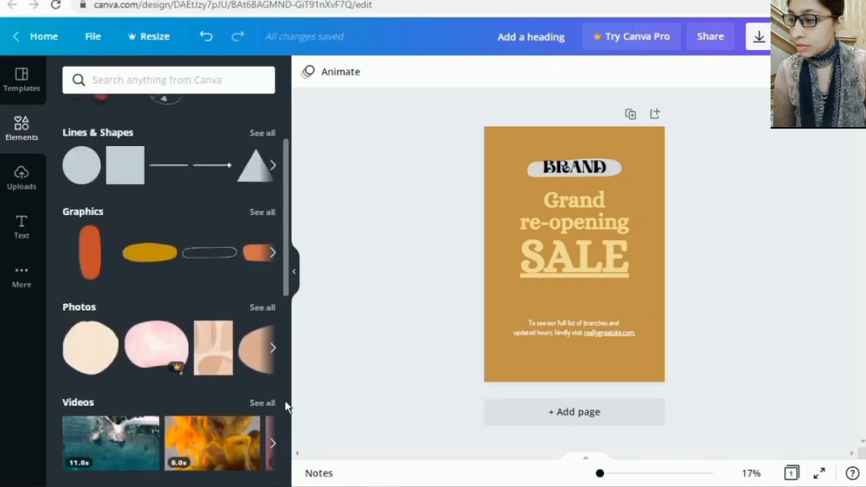
scroll(285, 401, up, 2)
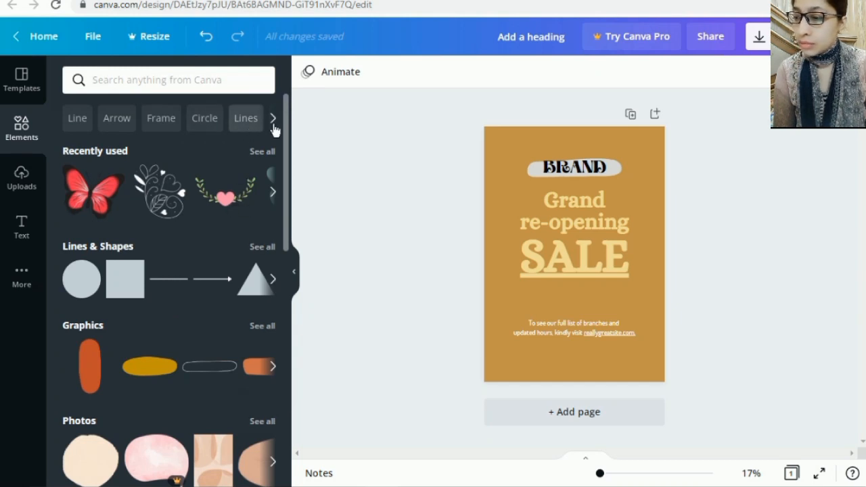
click(273, 119)
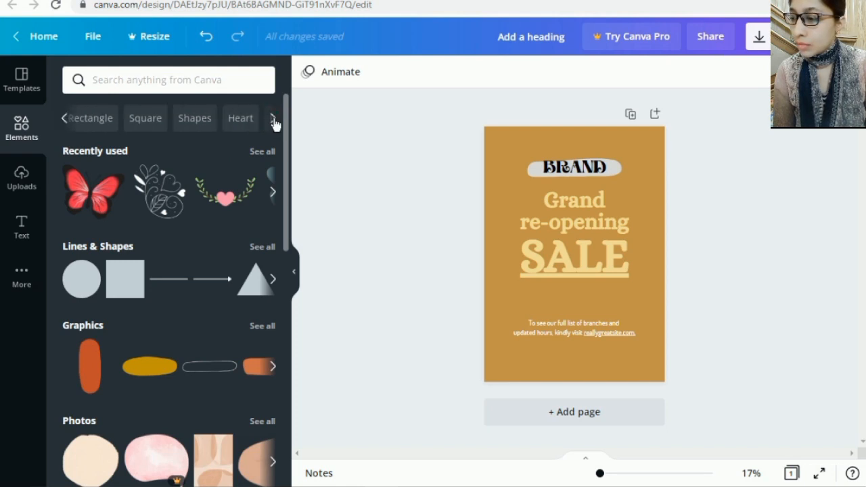
click(273, 119)
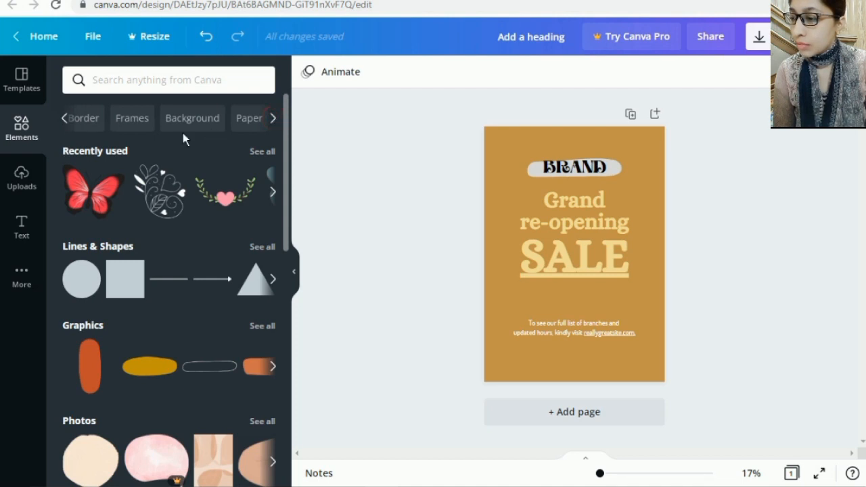
Step: Search the elements with the suggested keyword "Frames" and examine the available frame shapes
click(132, 121)
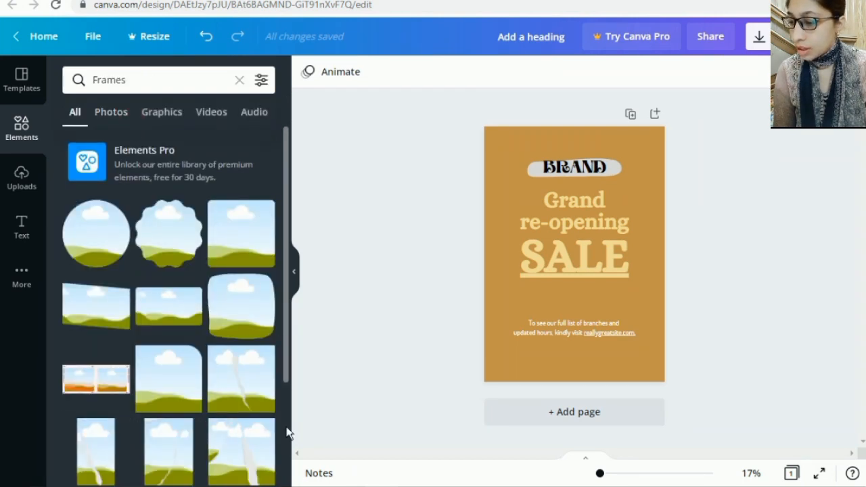
scroll(286, 432, down, 5)
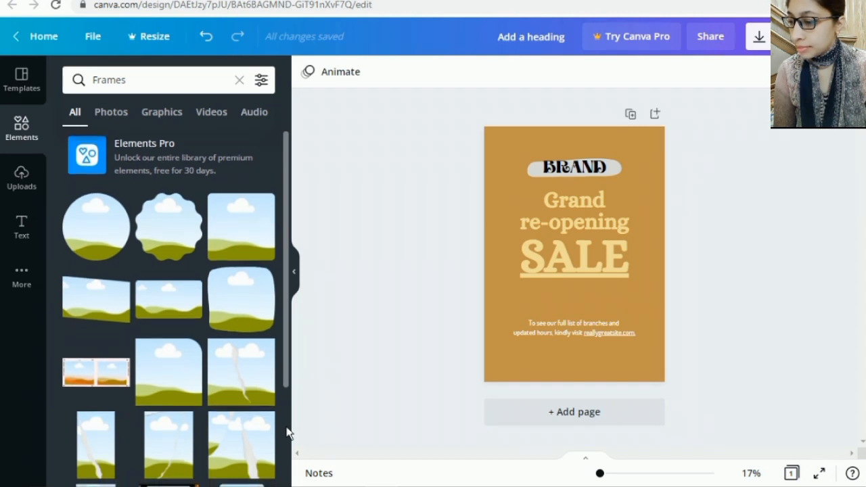
scroll(286, 433, down, 1)
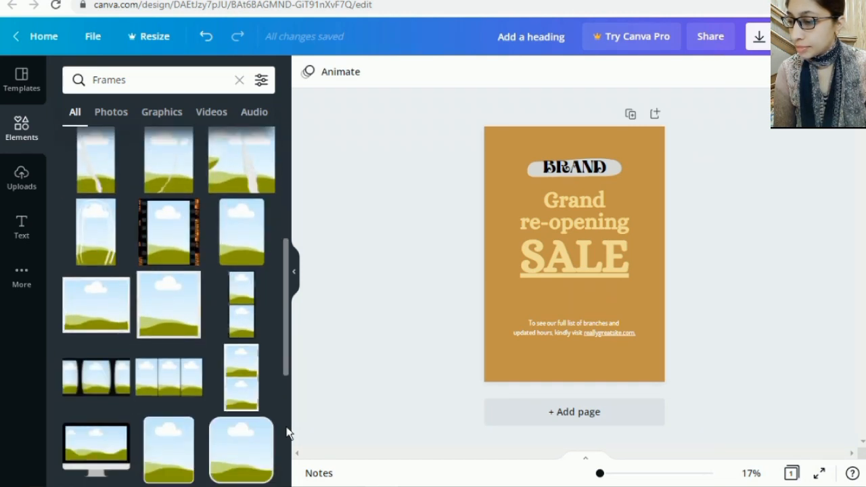
scroll(286, 432, down, 5)
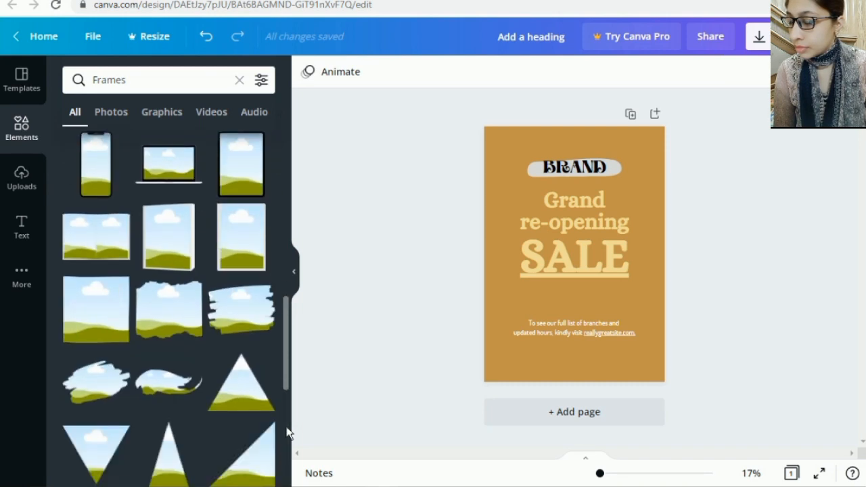
scroll(287, 433, down, 2)
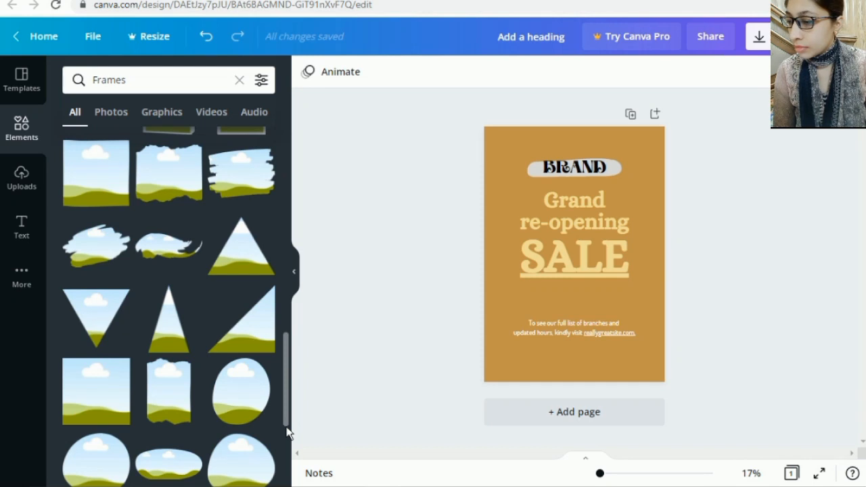
scroll(286, 433, up, 1)
scroll(287, 432, down, 1)
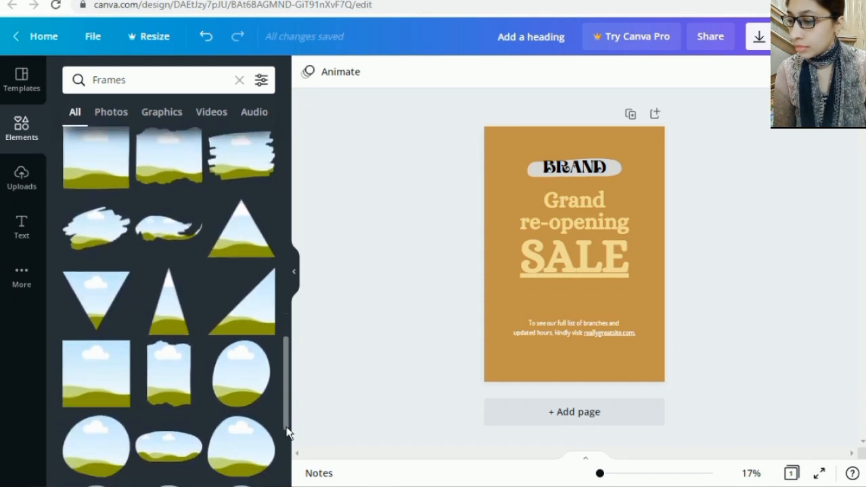
scroll(287, 432, down, 4)
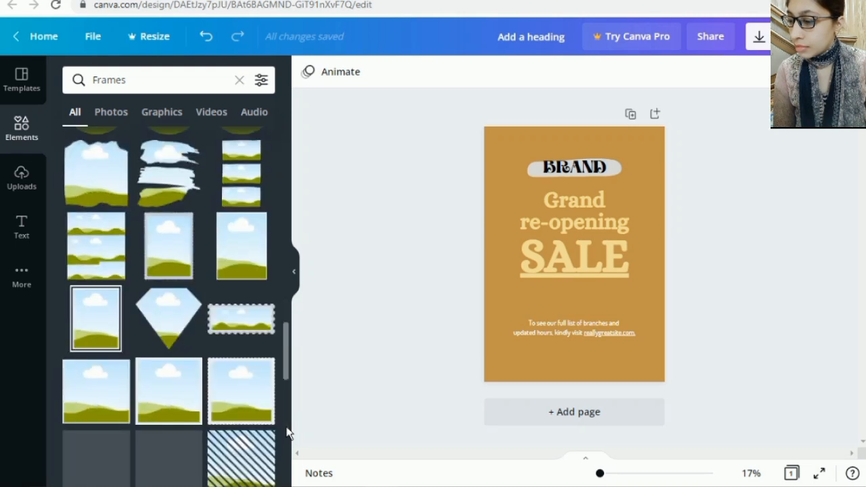
scroll(287, 432, down, 2)
scroll(286, 433, down, 5)
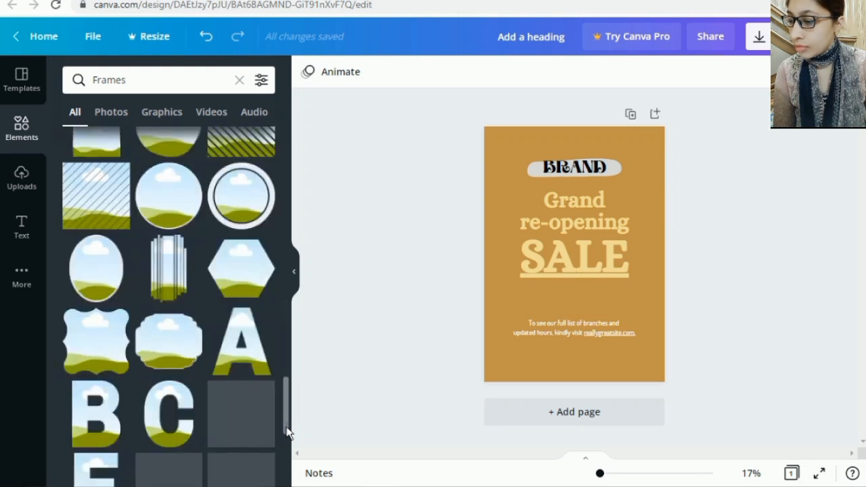
scroll(287, 433, down, 6)
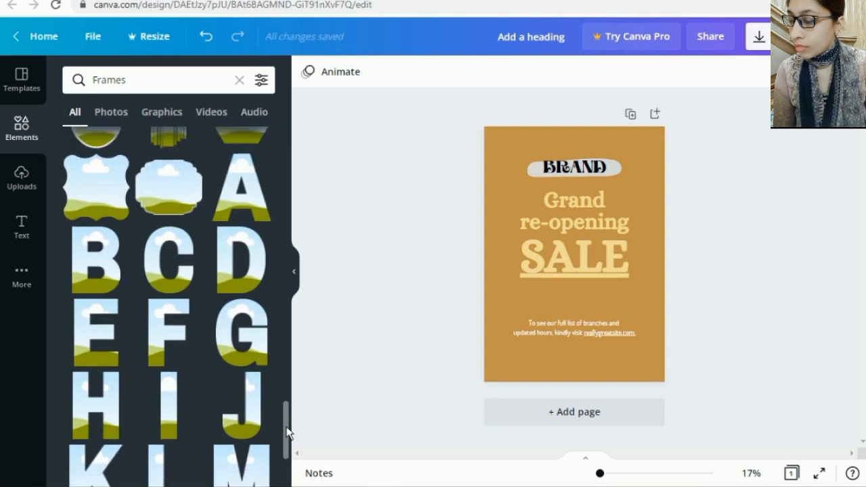
scroll(287, 432, up, 13)
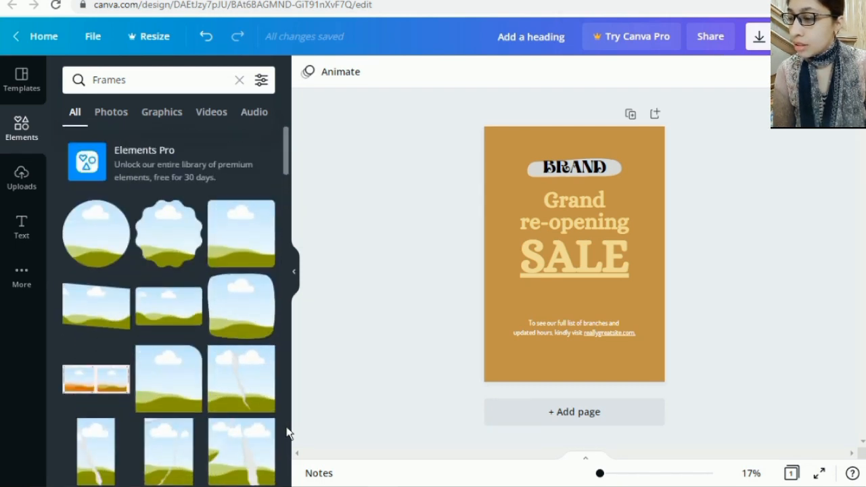
Step: Narrow the "Frames" search results to graphics and examine the available frame and border designs
click(172, 119)
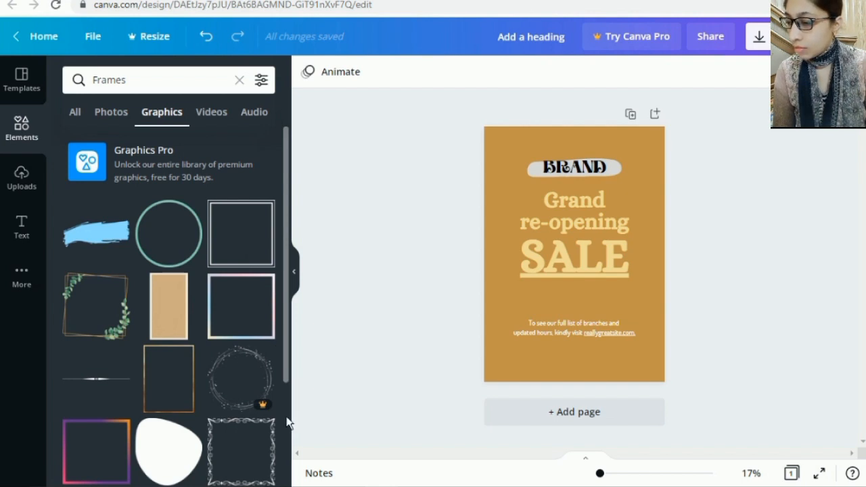
scroll(286, 422, down, 5)
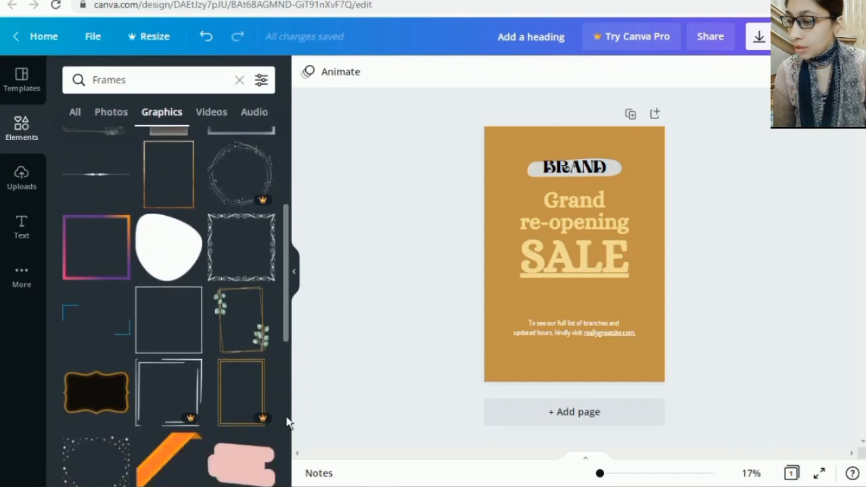
scroll(287, 423, down, 4)
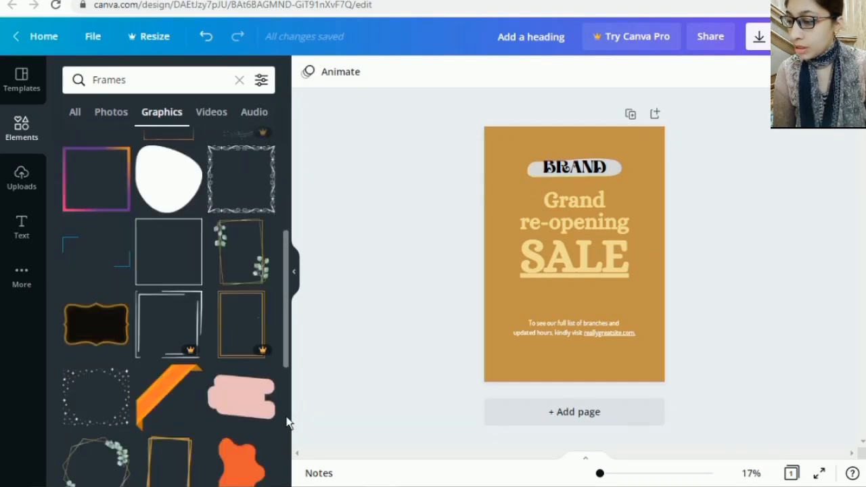
scroll(287, 423, down, 3)
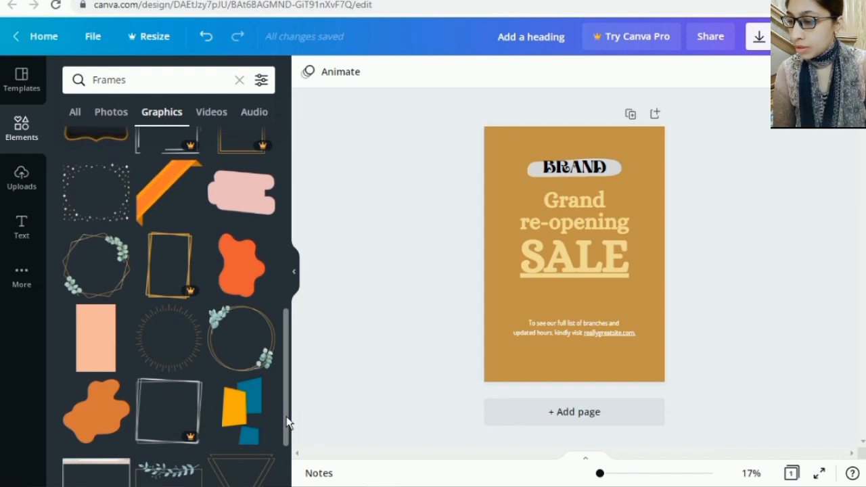
scroll(286, 422, down, 5)
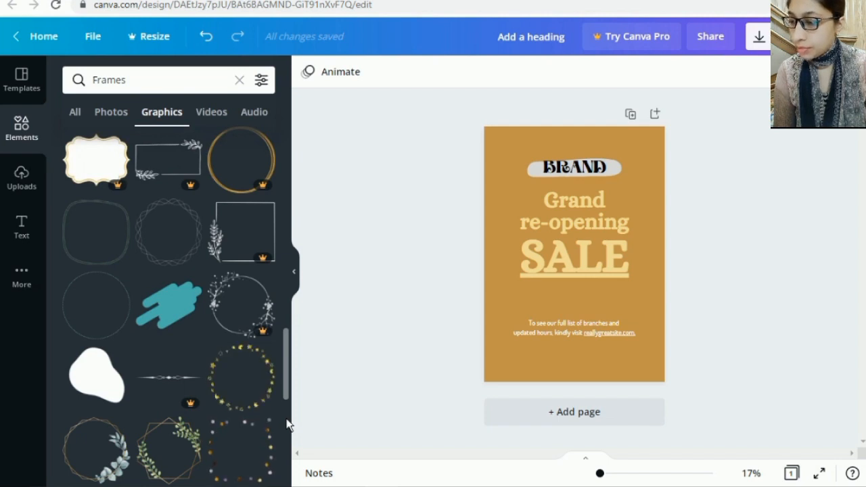
scroll(287, 425, down, 7)
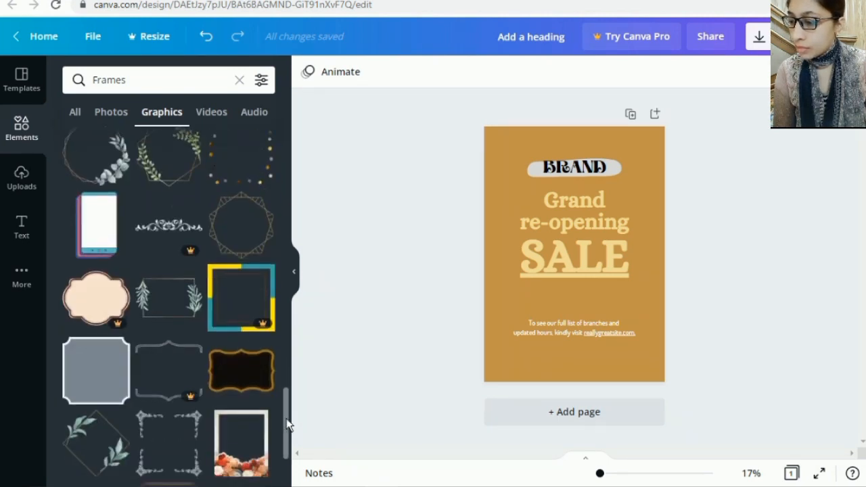
drag(287, 424, 287, 425)
scroll(287, 424, down, 2)
scroll(287, 425, down, 1)
scroll(286, 424, down, 2)
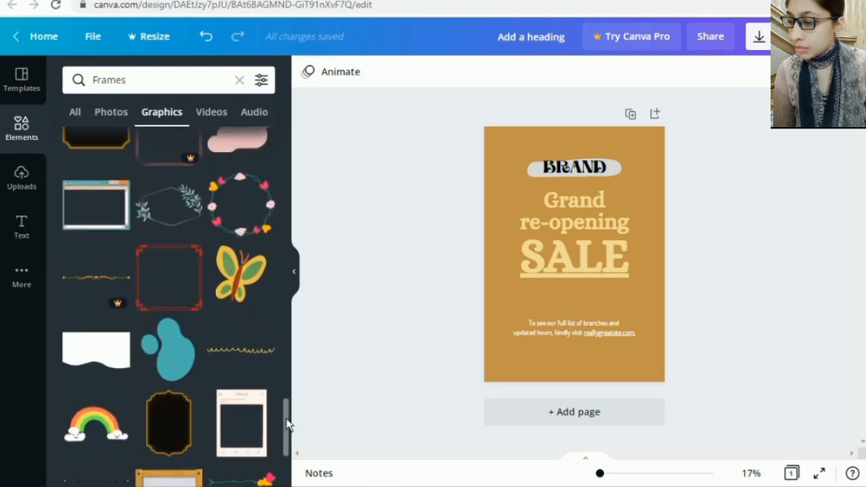
scroll(287, 425, down, 3)
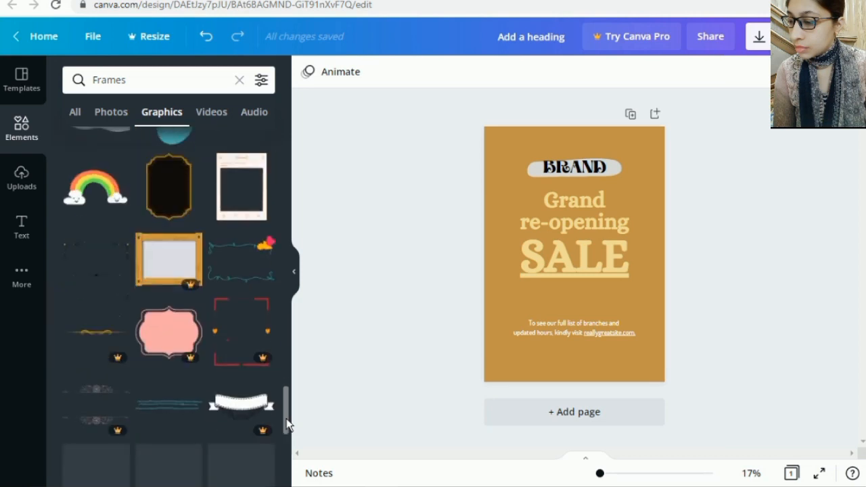
scroll(287, 425, down, 2)
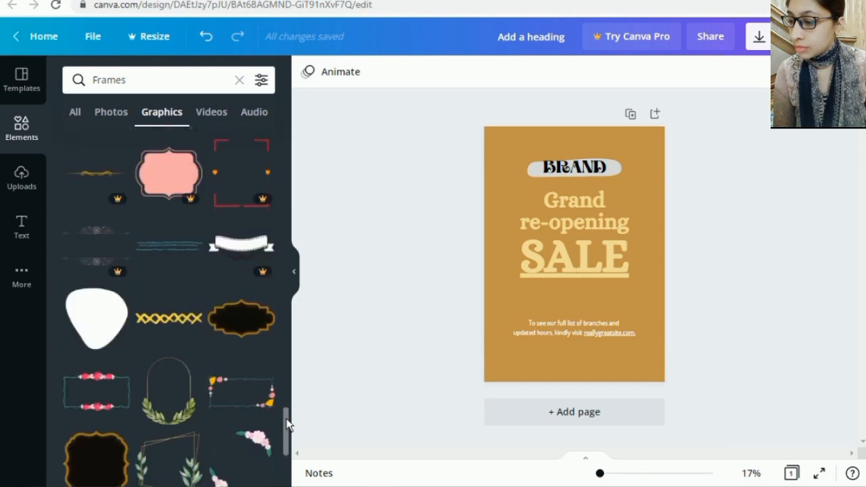
scroll(287, 424, down, 1)
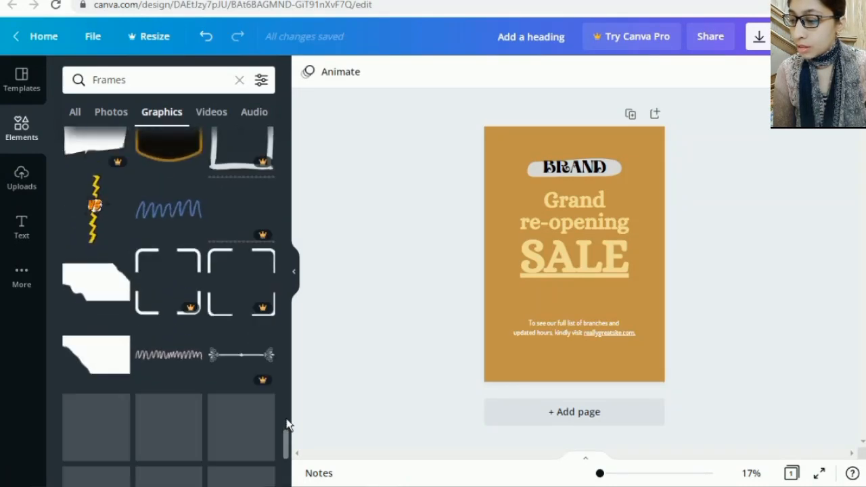
scroll(286, 423, up, 10)
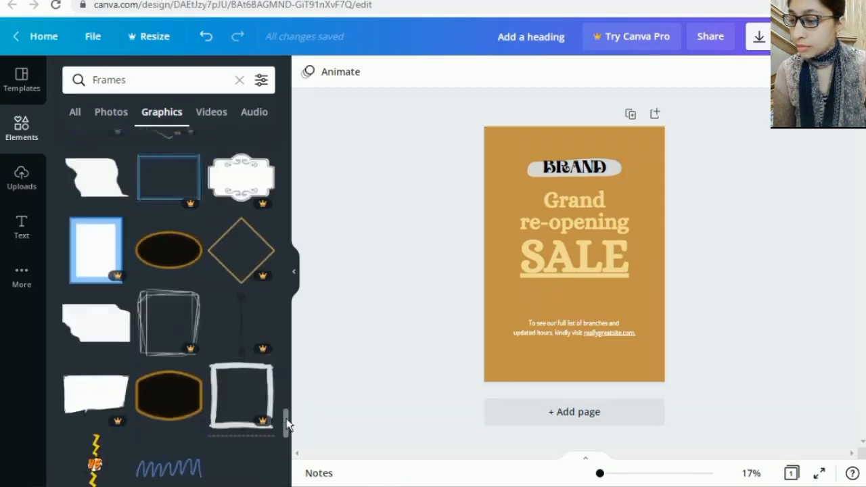
scroll(287, 424, up, 10)
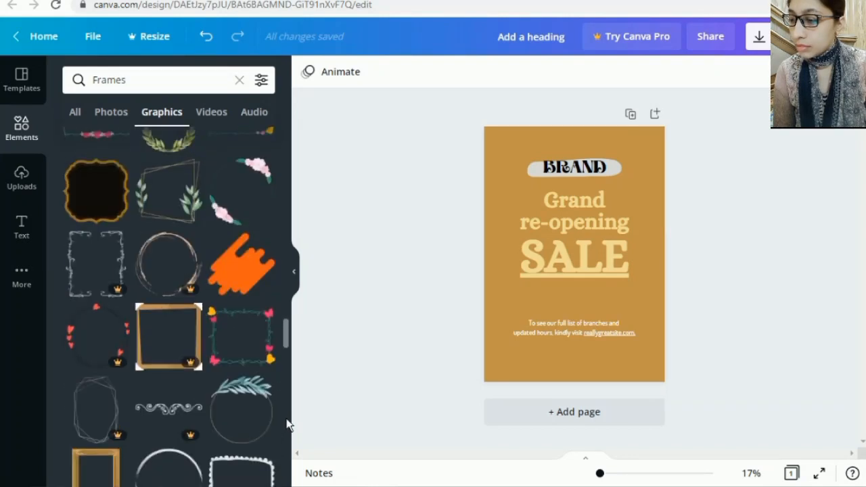
scroll(287, 424, up, 10)
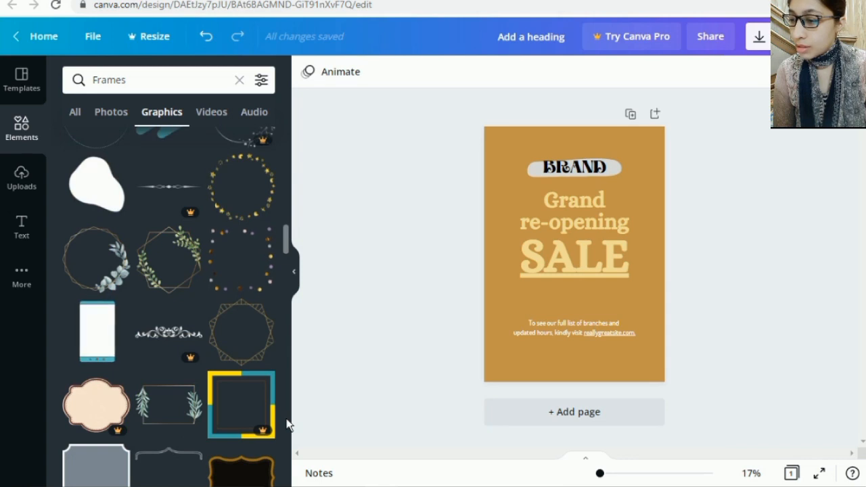
scroll(287, 424, up, 10)
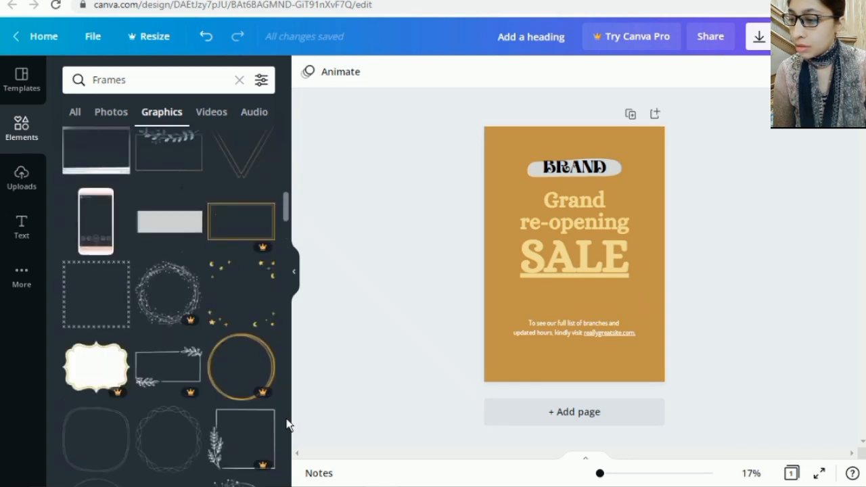
scroll(286, 424, up, 5)
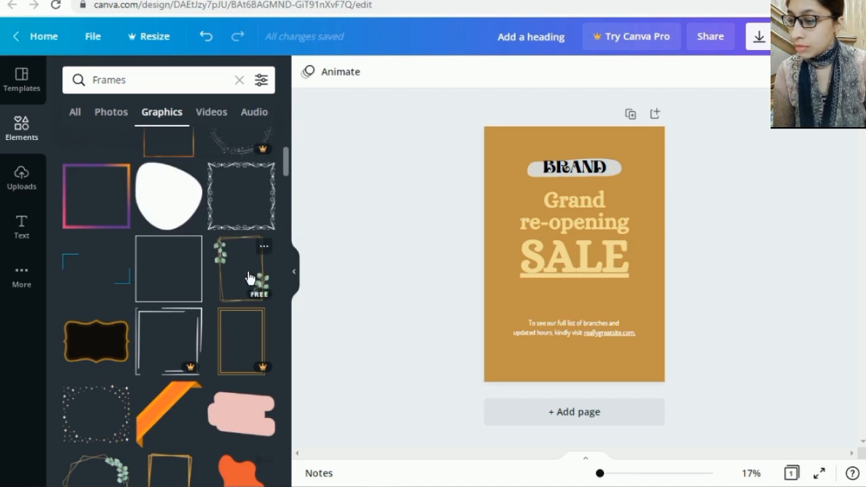
Step: Add the thin gold rectangular frame with green leaves to the poster and stretch it to nearly the page's full width and height
drag(248, 278, 539, 191)
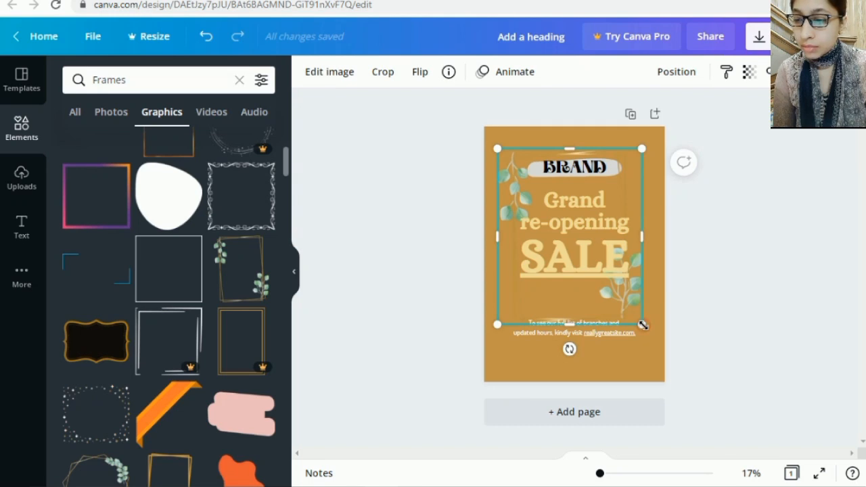
drag(645, 328, 650, 350)
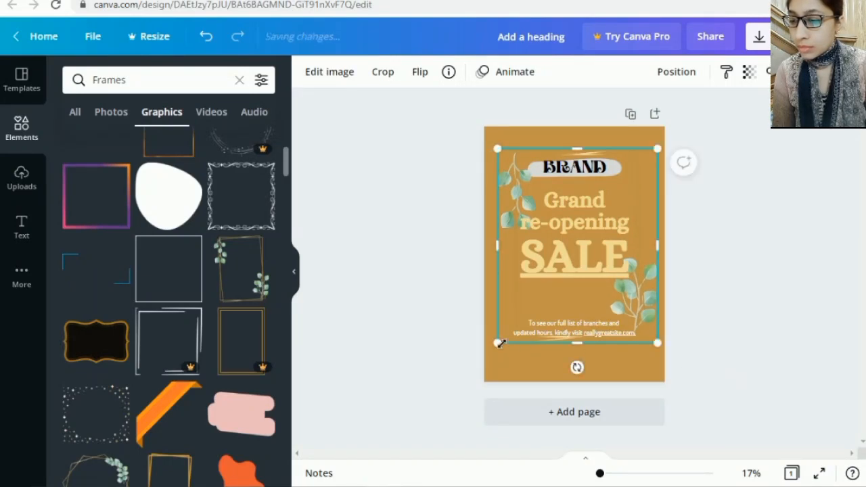
drag(497, 345, 490, 359)
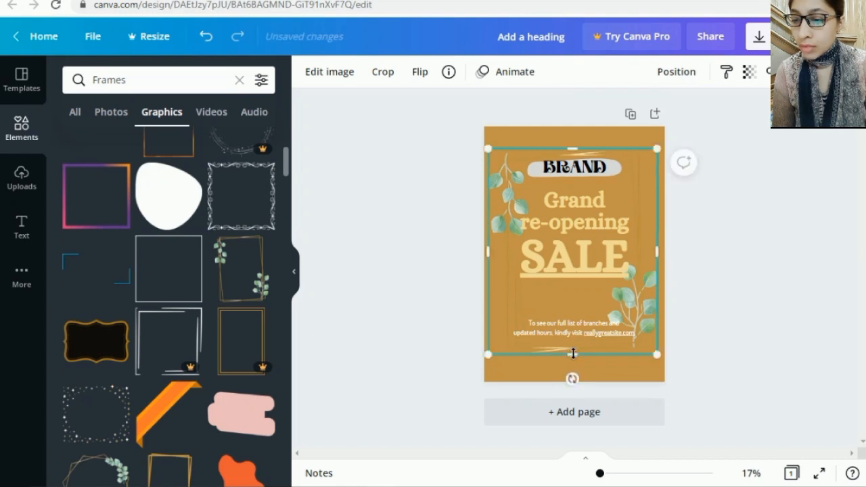
drag(575, 358, 576, 379)
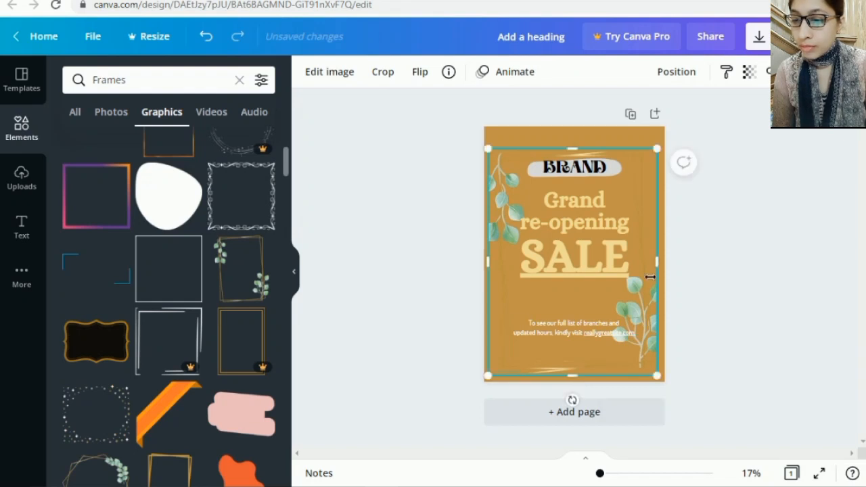
drag(653, 263, 650, 263)
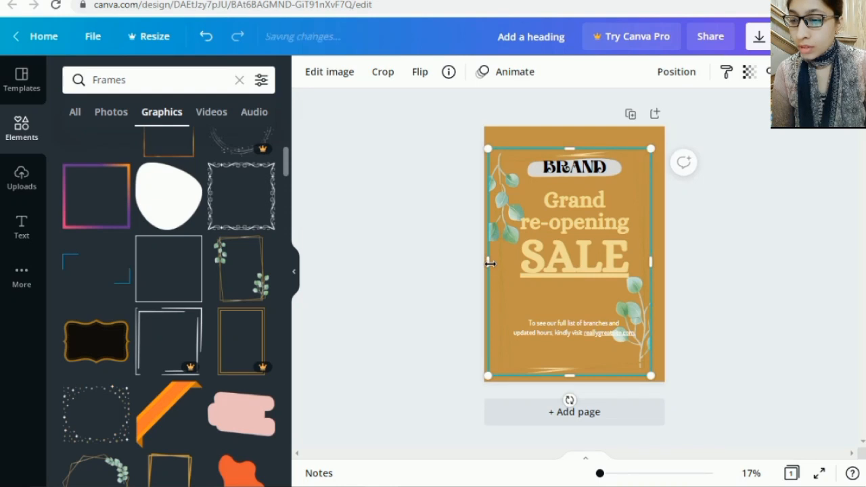
drag(490, 262, 497, 264)
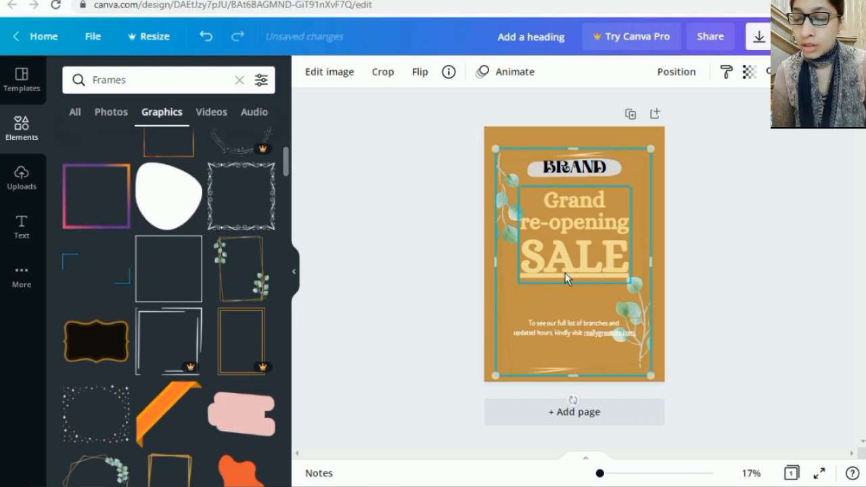
Step: Move the leaf frame up until it sits centred on the poster around all the text, and deselect it
click(637, 175)
drag(642, 162, 640, 165)
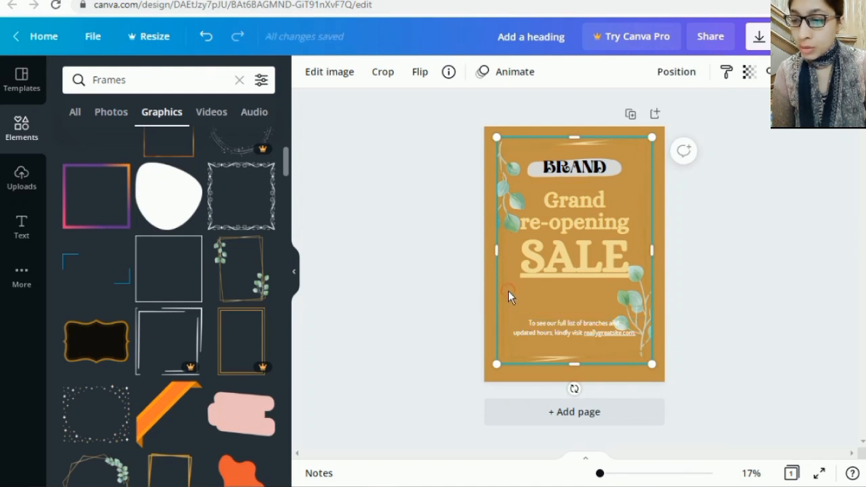
drag(508, 302, 506, 295)
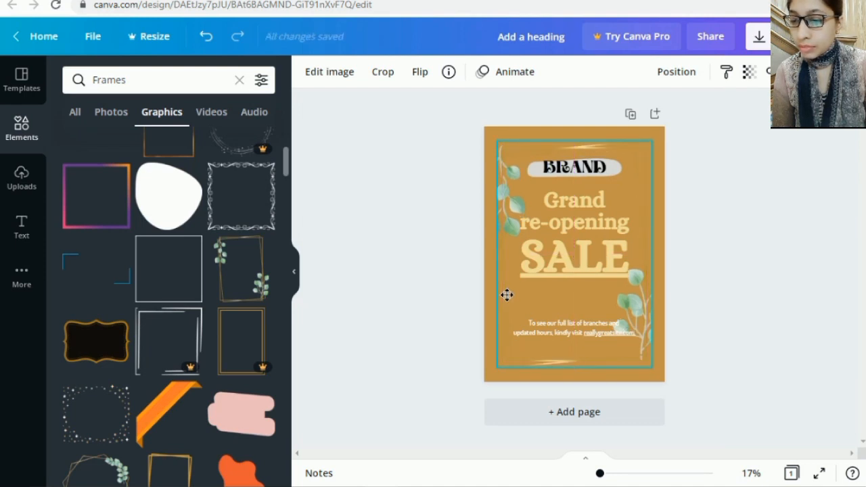
click(724, 251)
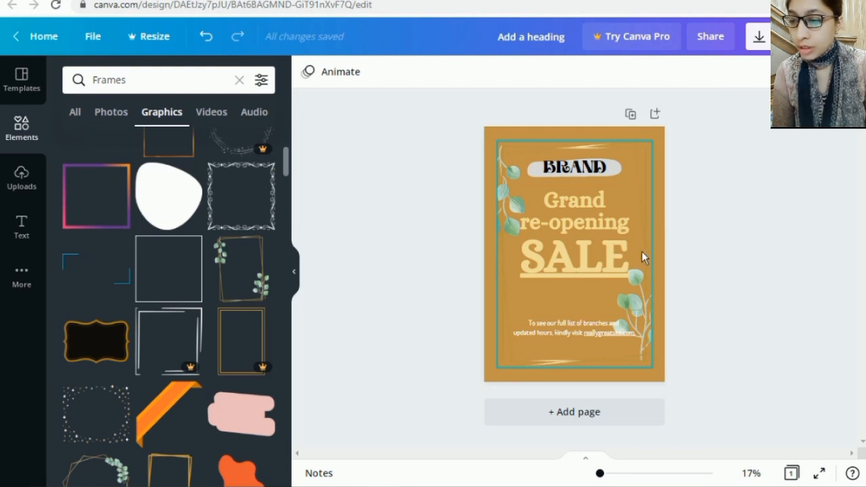
Step: Open the leaf frame's image editing options and look through the available Photogenic effects
click(504, 270)
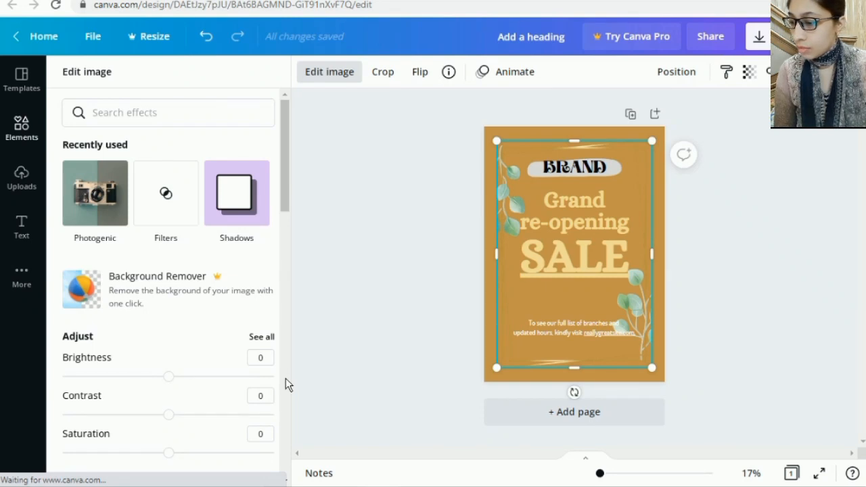
scroll(285, 378, down, 5)
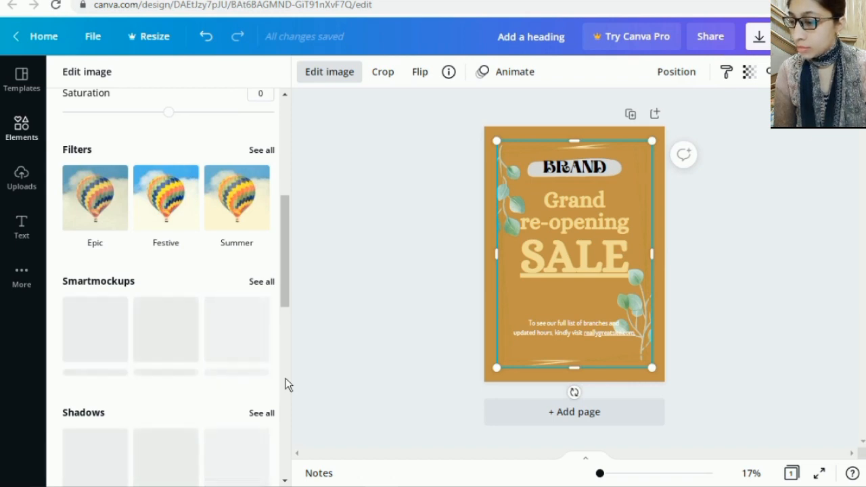
scroll(285, 385, down, 3)
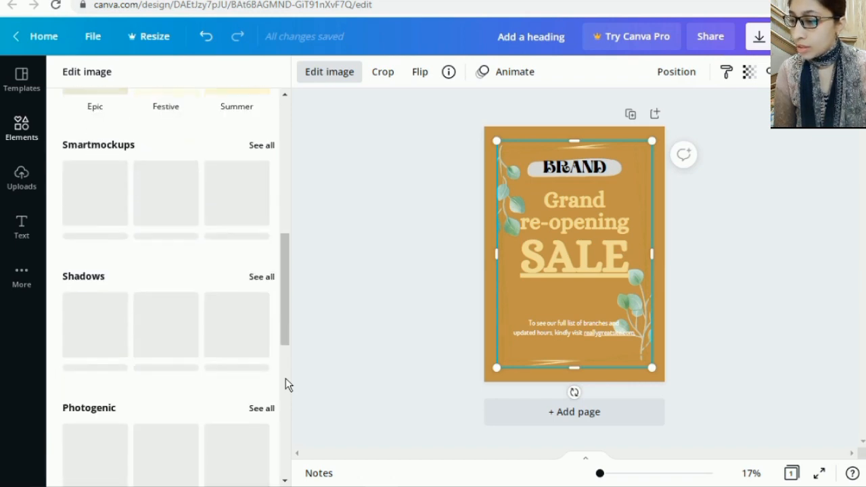
scroll(285, 385, down, 4)
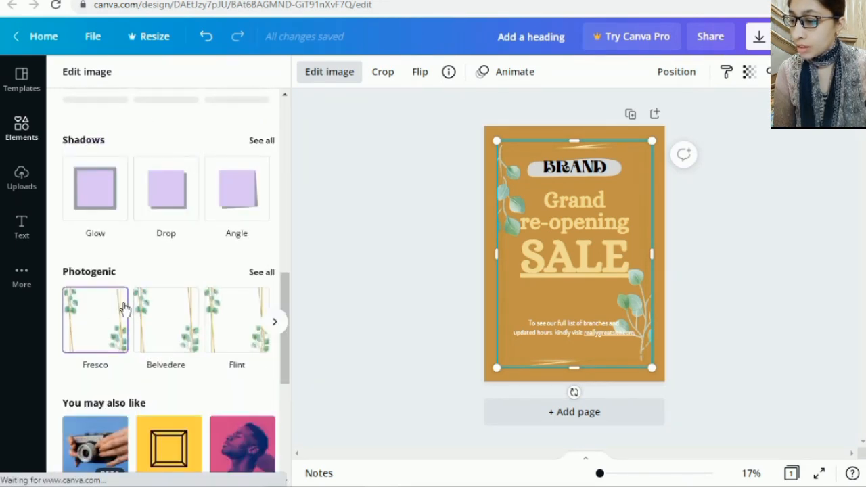
mouse_move(177, 338)
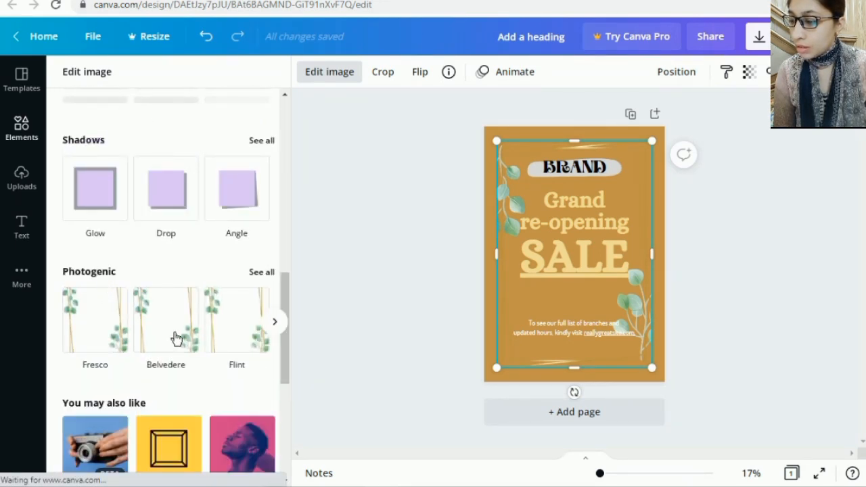
click(275, 325)
click(275, 324)
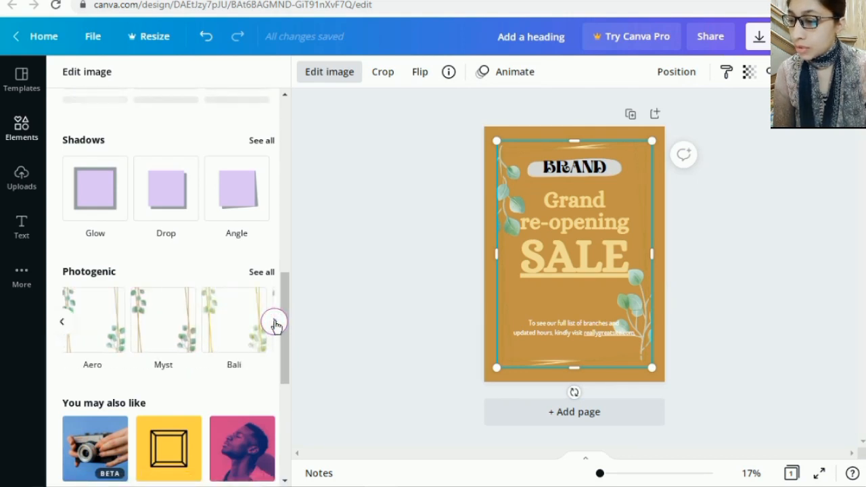
click(274, 324)
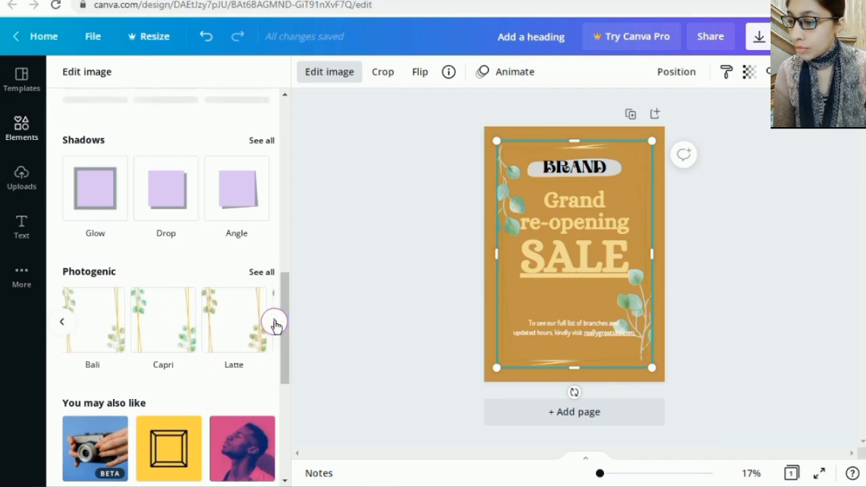
click(274, 325)
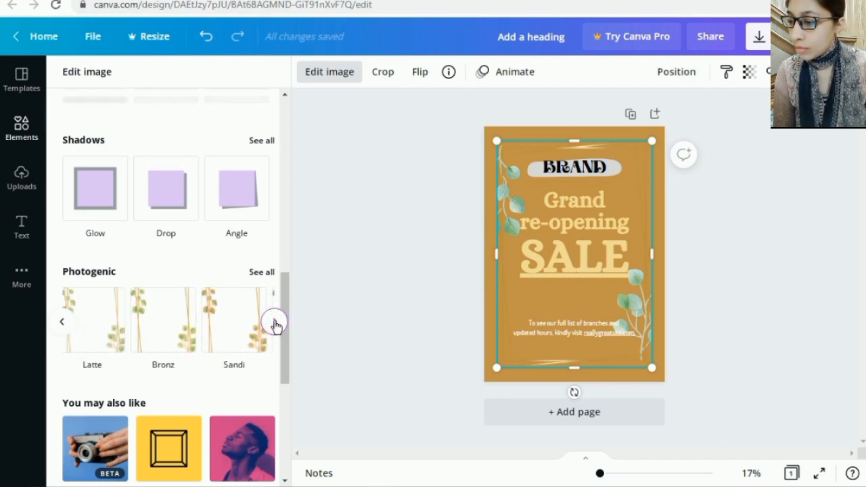
click(274, 324)
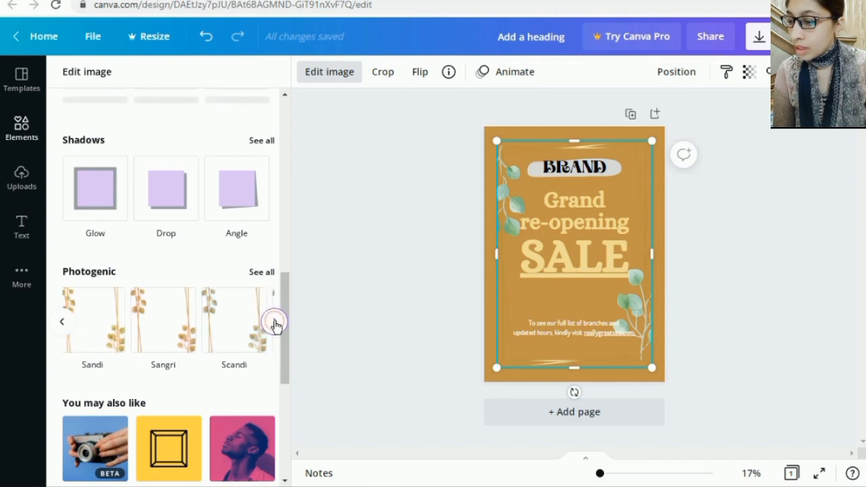
Step: Try the Scandi effect on the leaf frame, settle on the Astro Photogenic effect instead, and deselect the frame
click(242, 326)
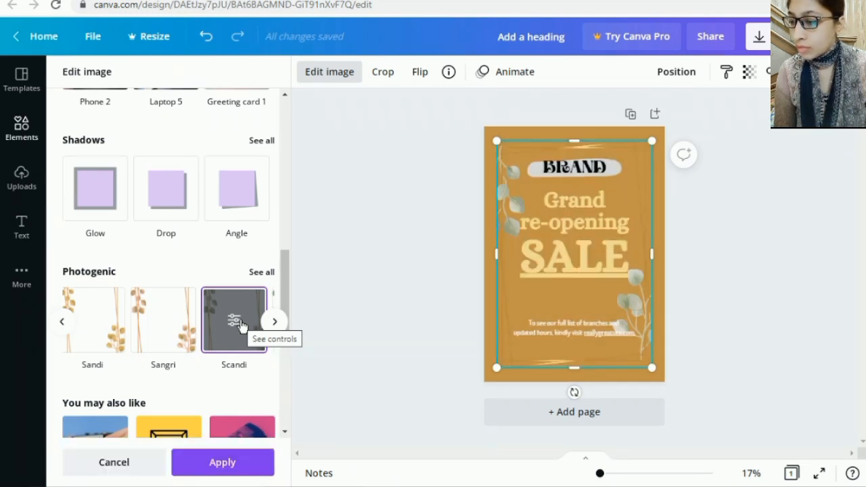
click(274, 323)
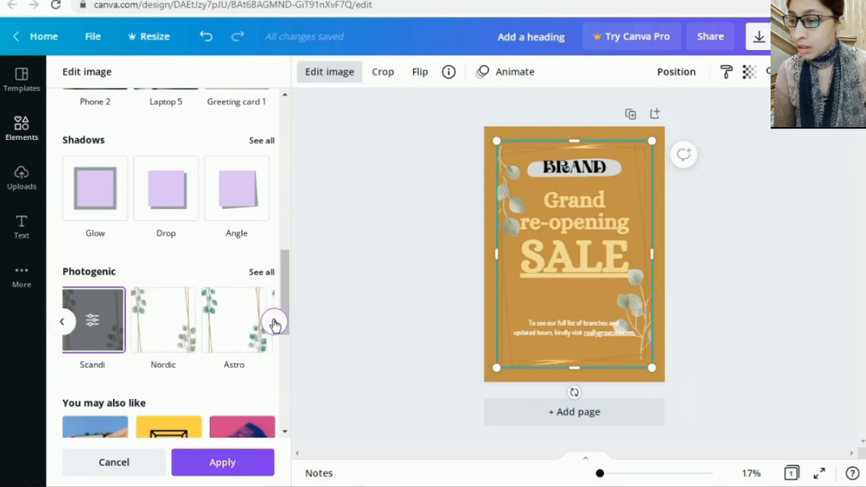
click(233, 320)
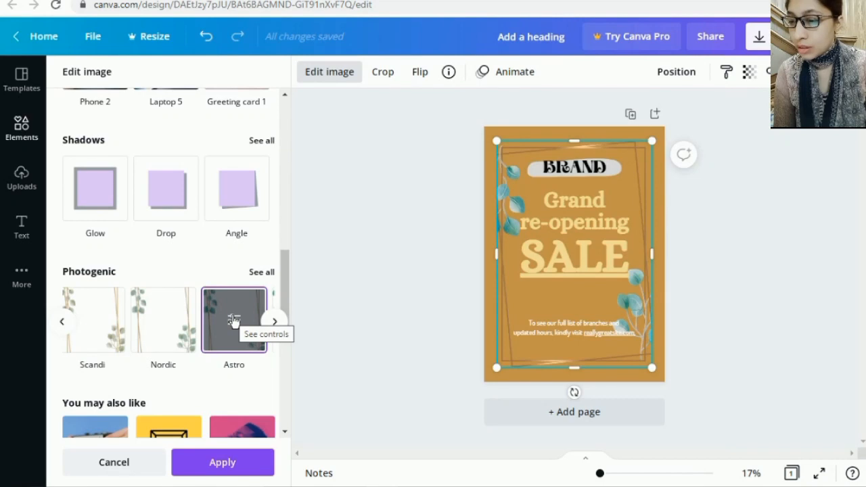
click(366, 270)
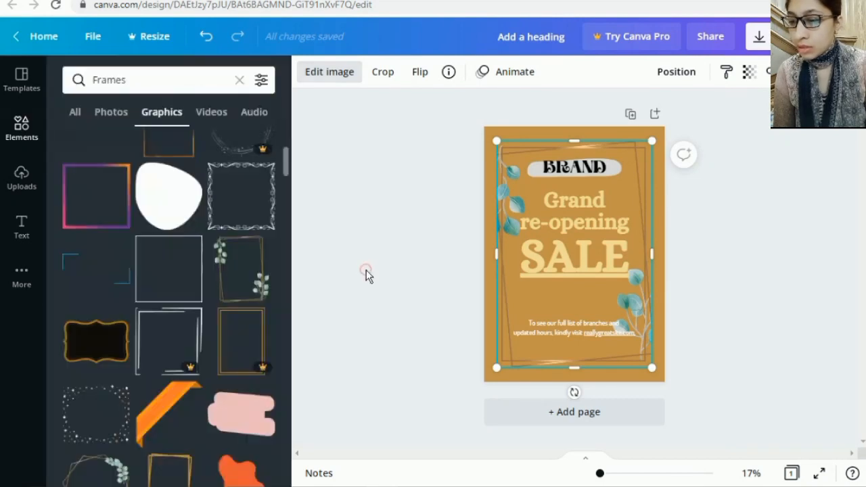
click(679, 235)
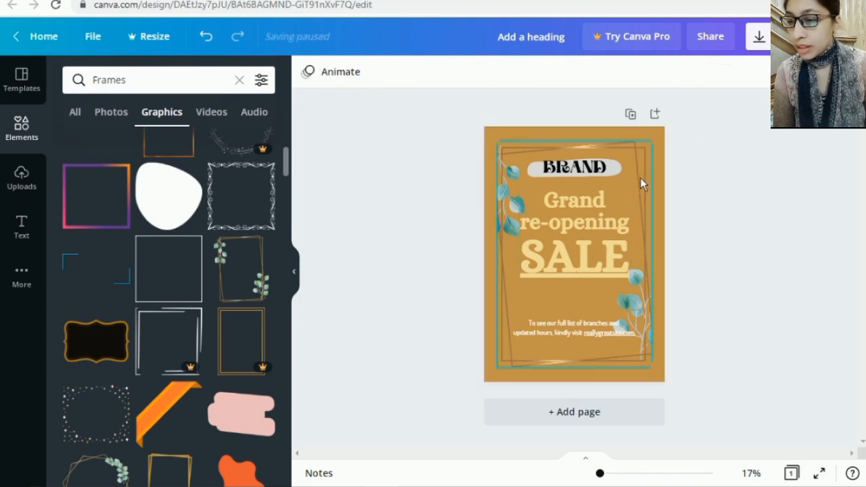
click(676, 197)
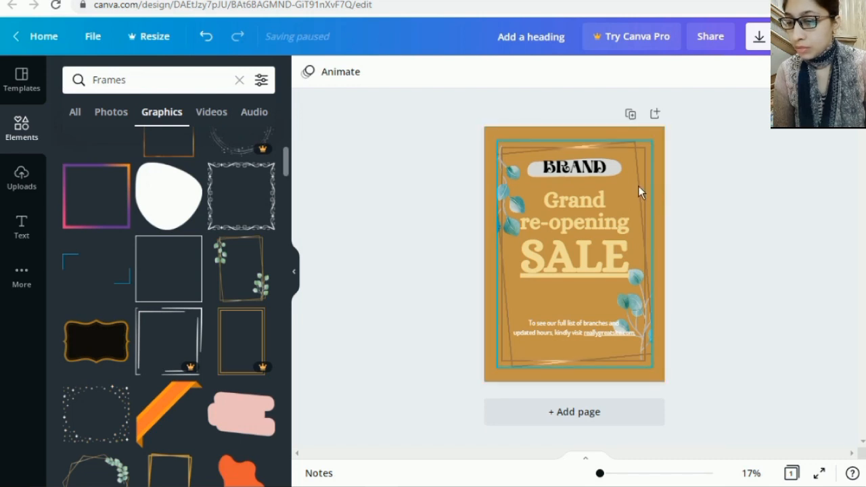
Step: Enlarge the leaf frame and adjust its sides to about 37.4 wide by 56 high
click(641, 358)
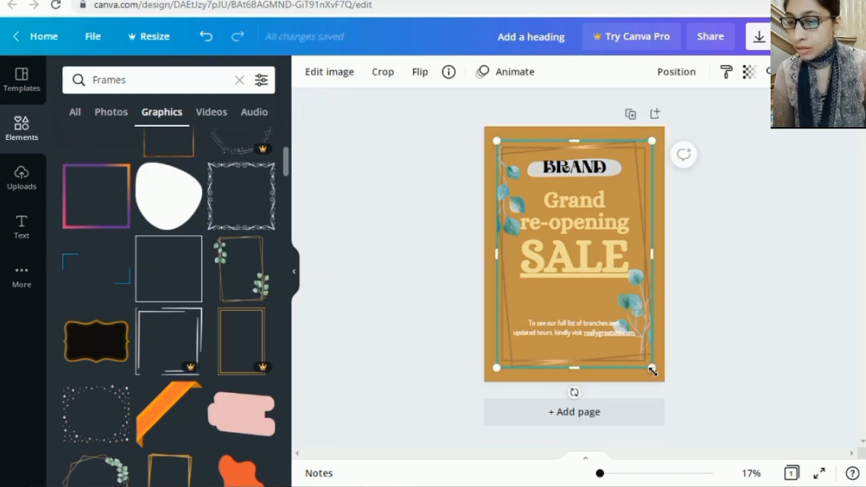
drag(653, 371, 666, 379)
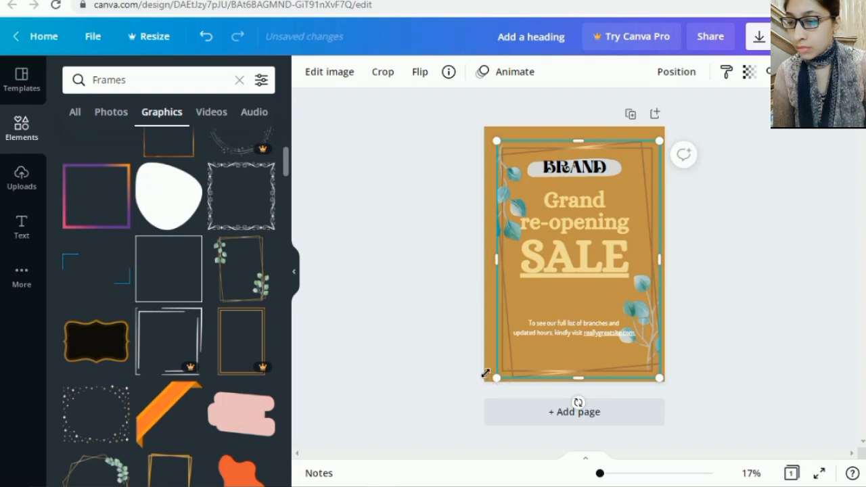
drag(485, 372, 497, 264)
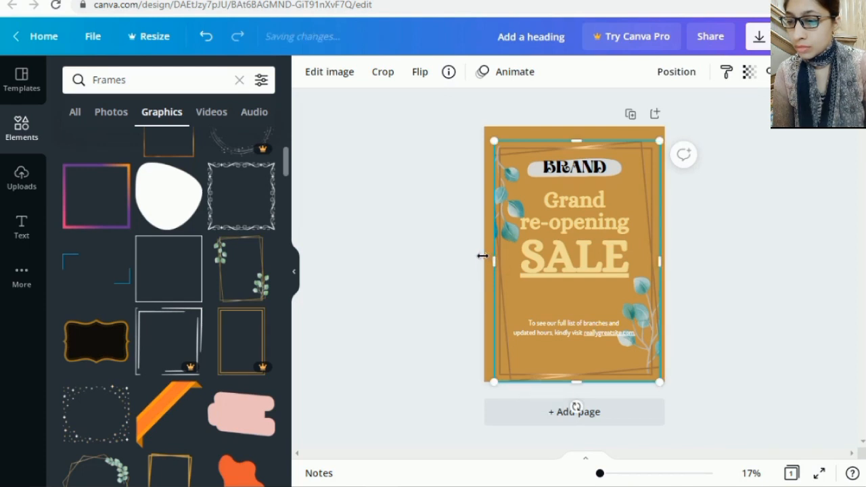
drag(481, 255, 492, 257)
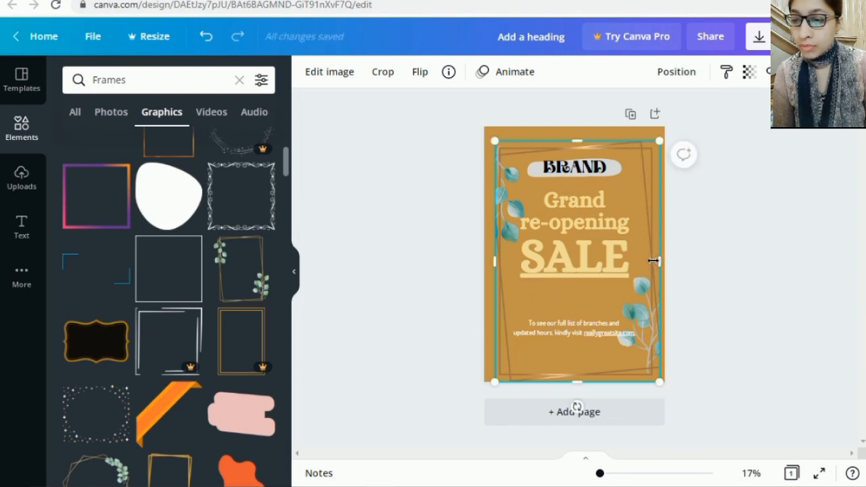
drag(650, 259, 656, 259)
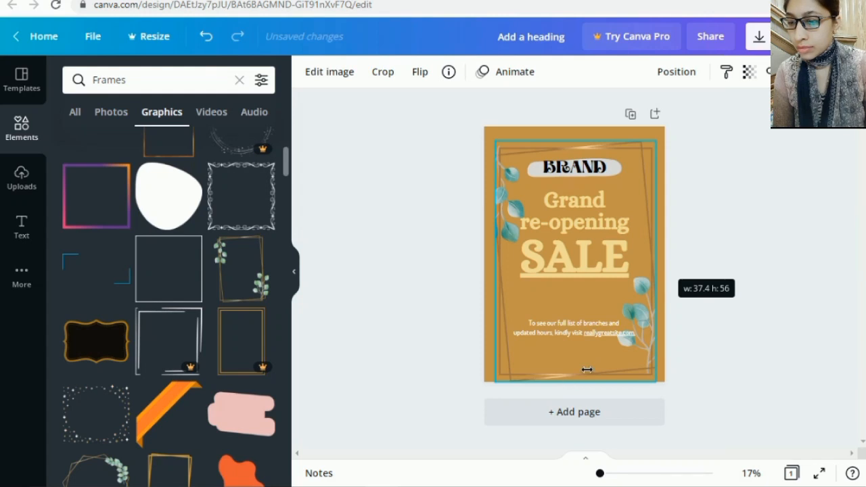
drag(586, 369, 586, 367)
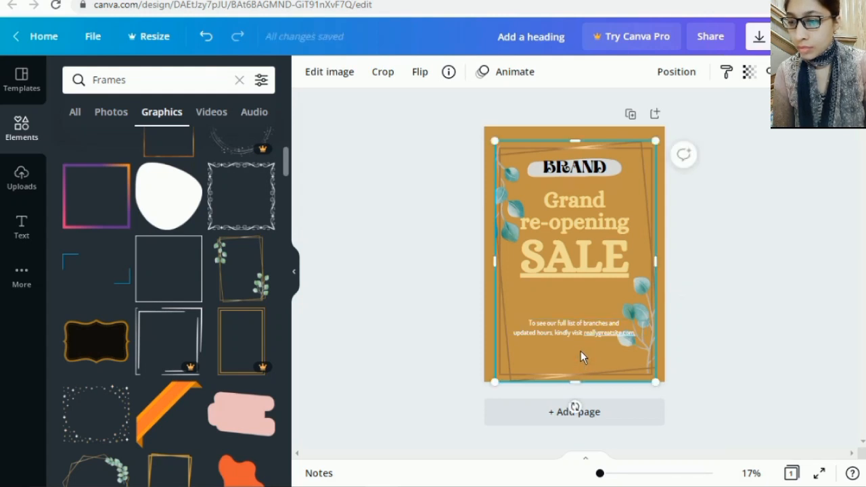
Step: Move the enlarged leaf frame up until it is centred horizontally and vertically on the poster, and deselect it
drag(579, 347, 582, 348)
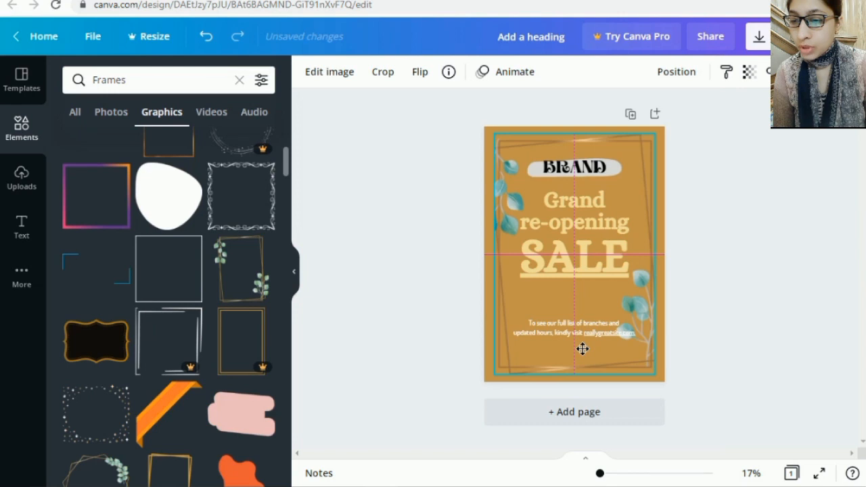
drag(582, 348, 583, 349)
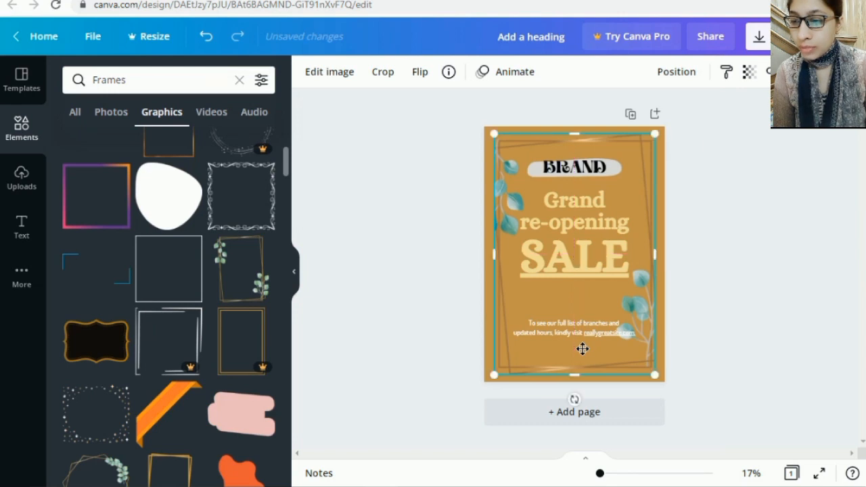
click(708, 219)
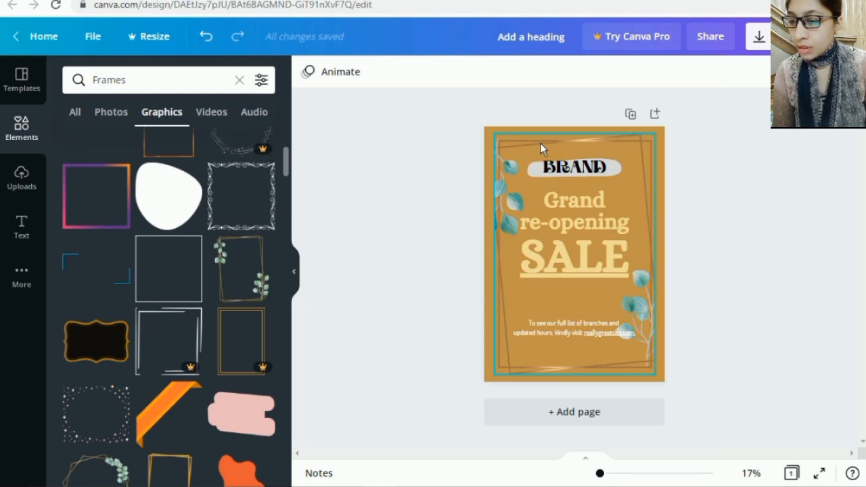
Step: Scale the "Grand re-opening SALE" text box down to about three quarters of its width so it clears the leaves
click(560, 230)
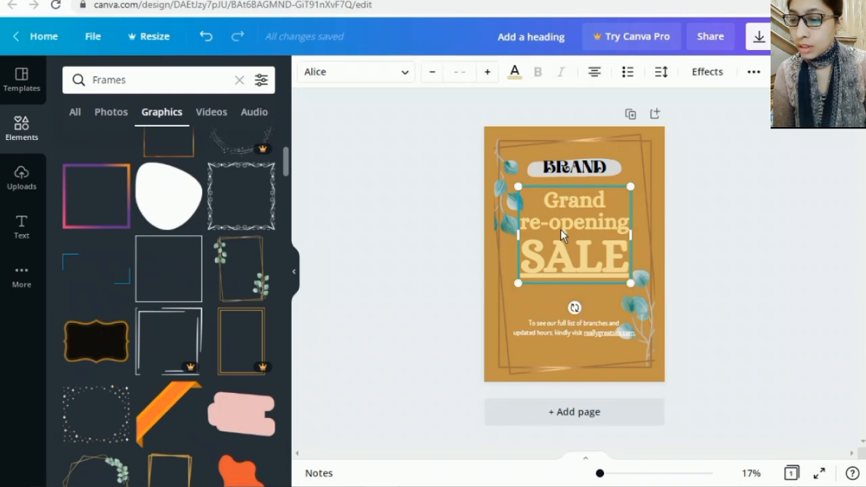
click(560, 229)
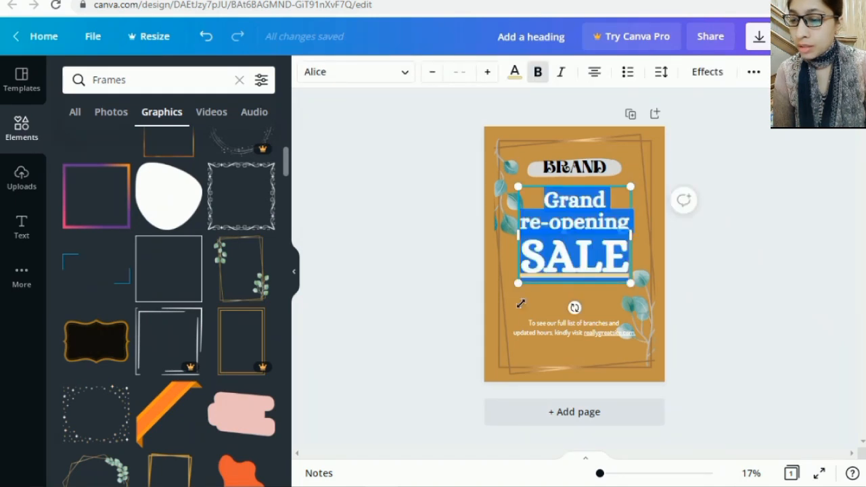
click(522, 302)
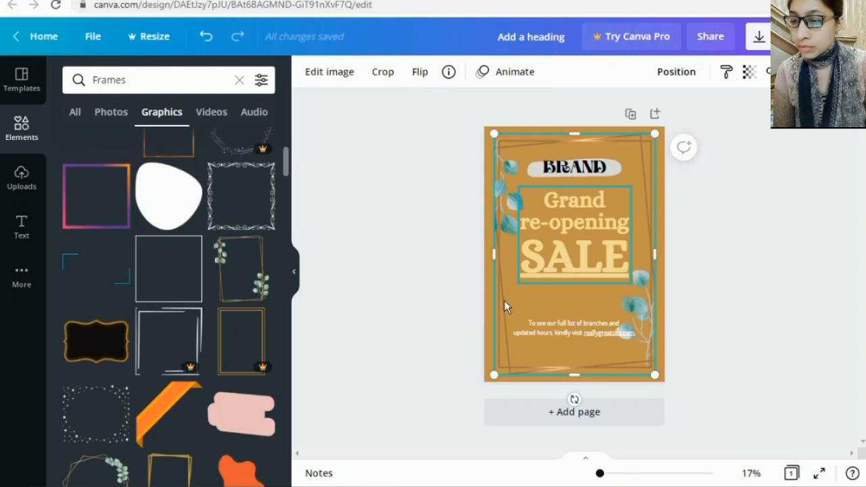
click(520, 281)
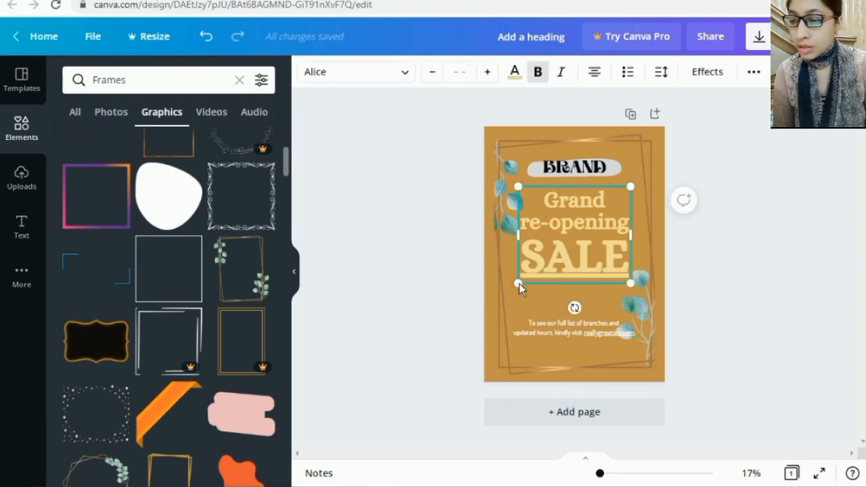
drag(519, 283, 529, 269)
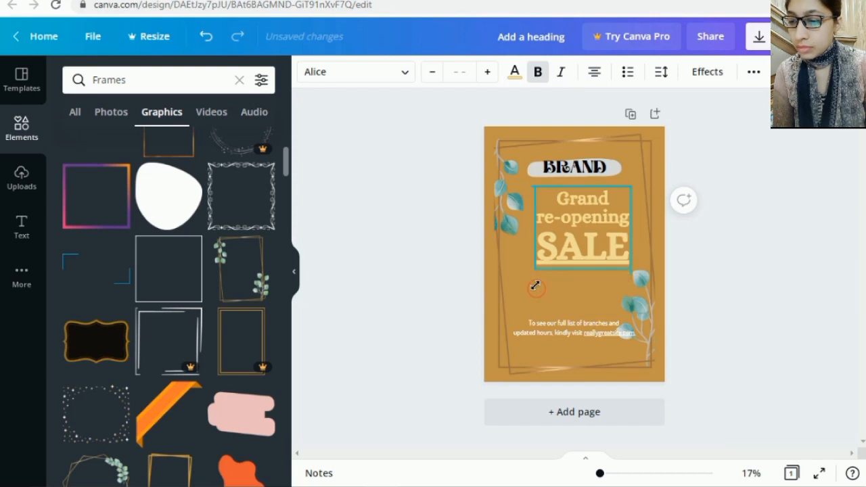
drag(536, 270, 551, 255)
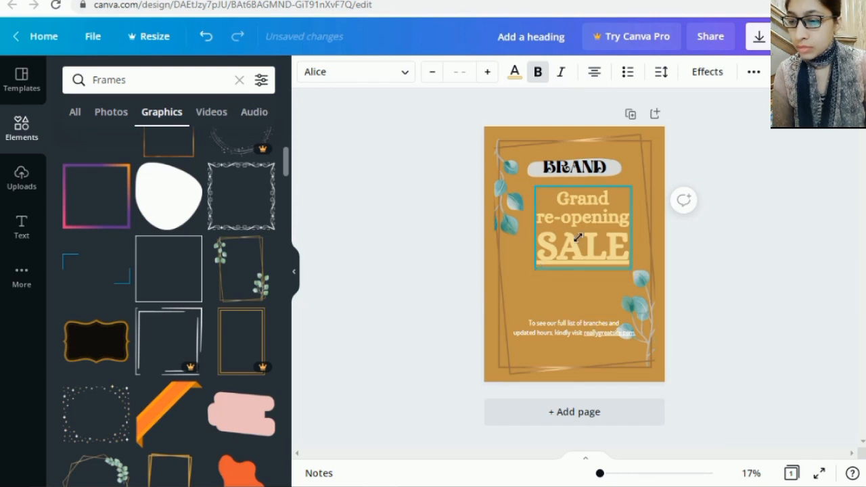
click(575, 286)
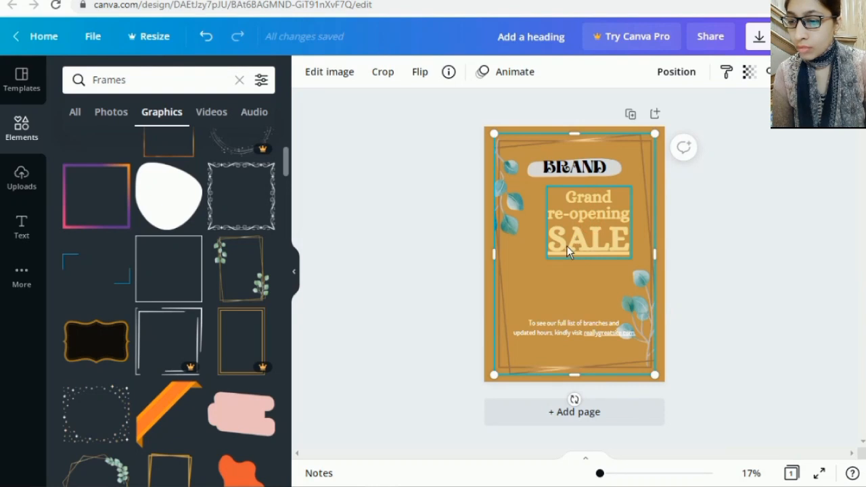
Step: Try the "Grand re-opening SALE" heading lower on the poster, shifted toward the leaves on the left side of the frame
mouse_move(573, 244)
mouse_down()
mouse_move(580, 240)
mouse_move(565, 252)
mouse_up()
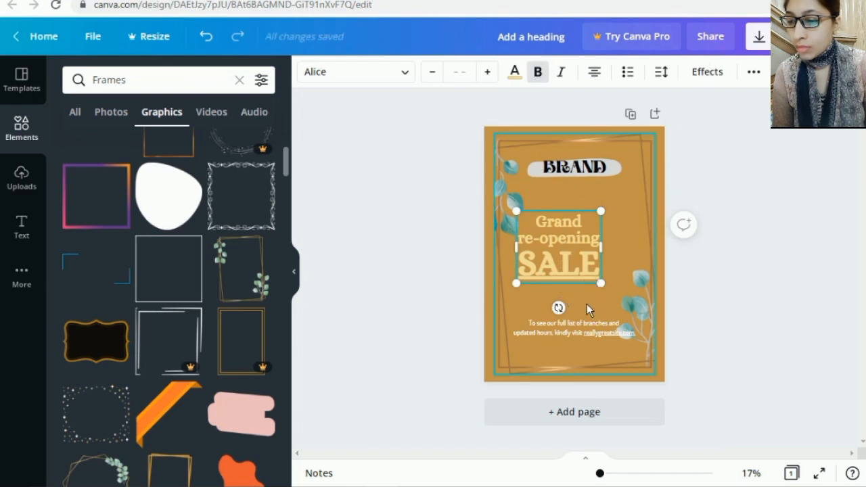
click(566, 271)
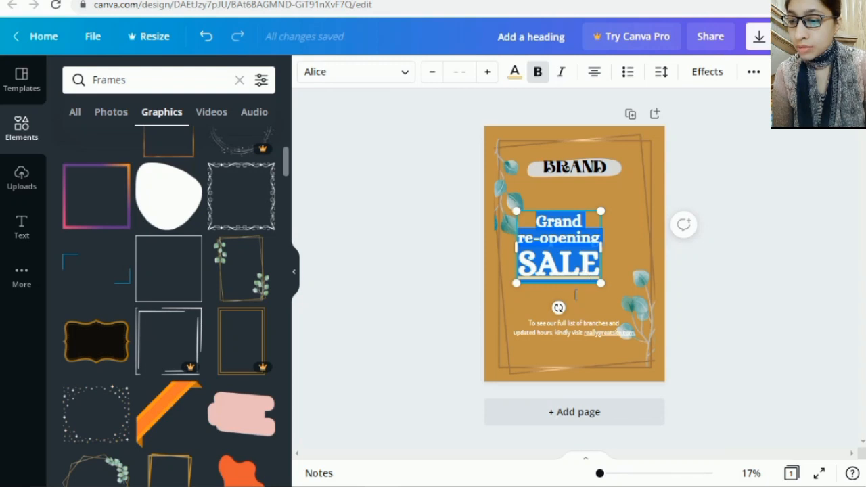
key(Up)
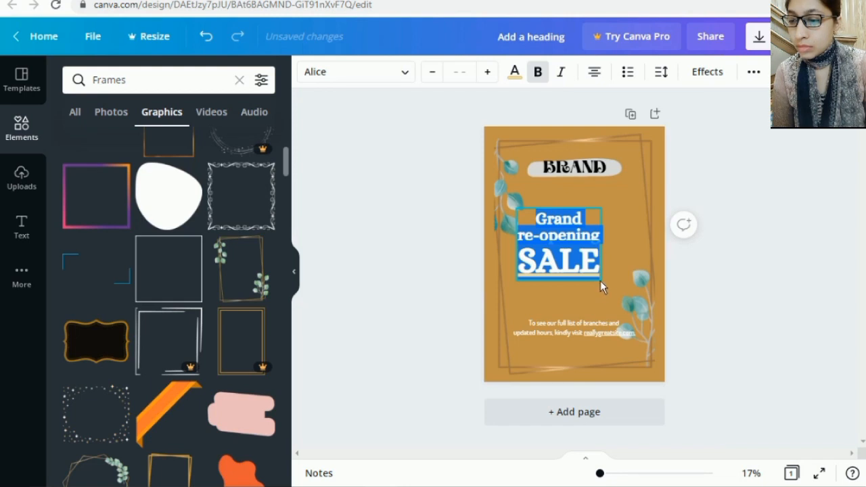
drag(587, 271, 568, 297)
click(564, 268)
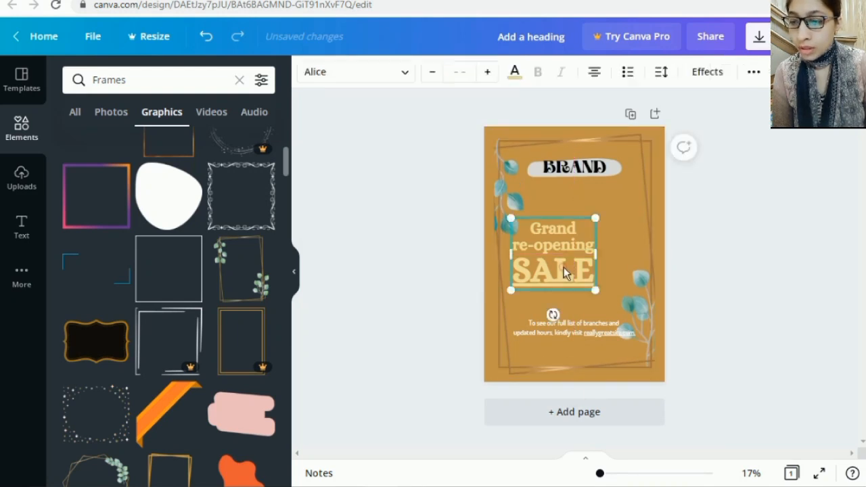
double_click(563, 267)
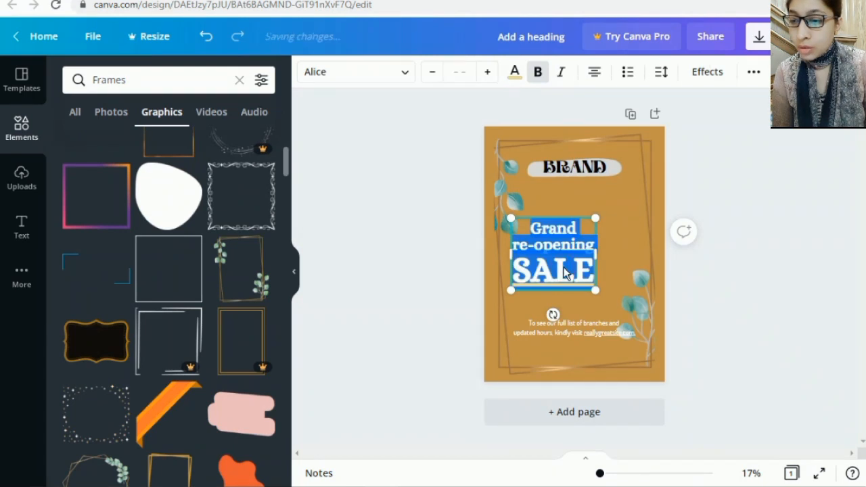
click(618, 235)
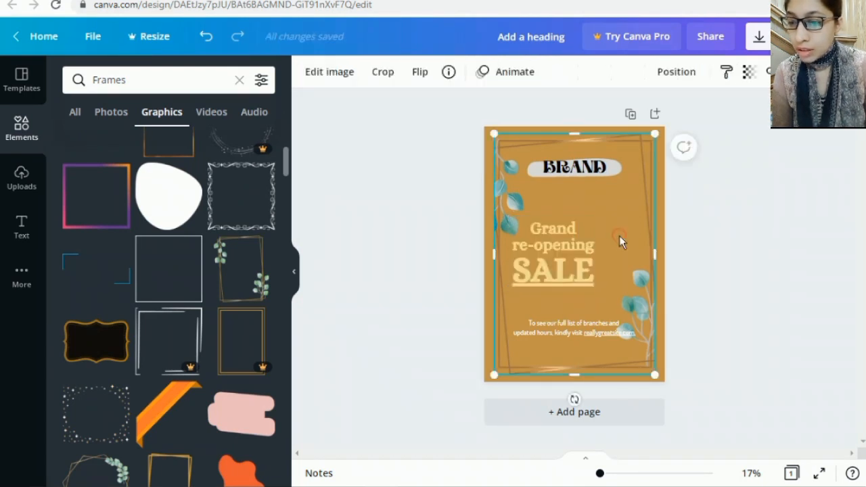
Step: Centre the "Grand re-opening SALE" heading horizontally on the poster between BRAND and the branches text, and deselect it
click(560, 265)
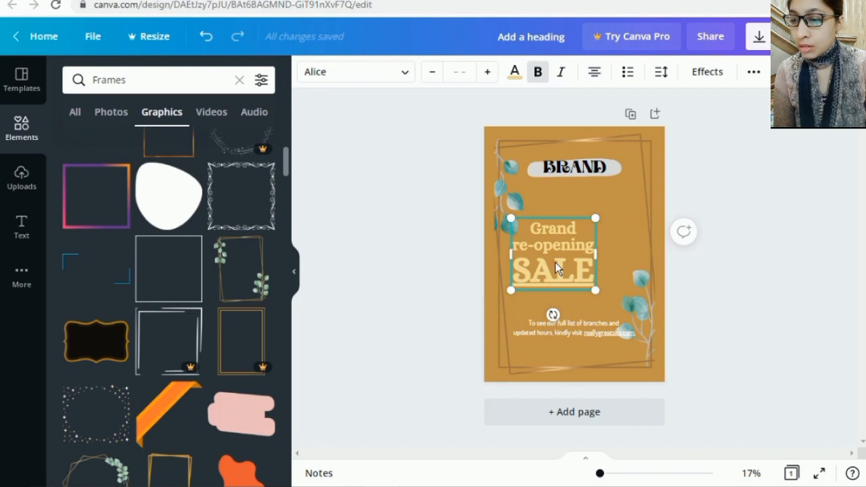
drag(576, 239, 575, 245)
drag(573, 249, 575, 253)
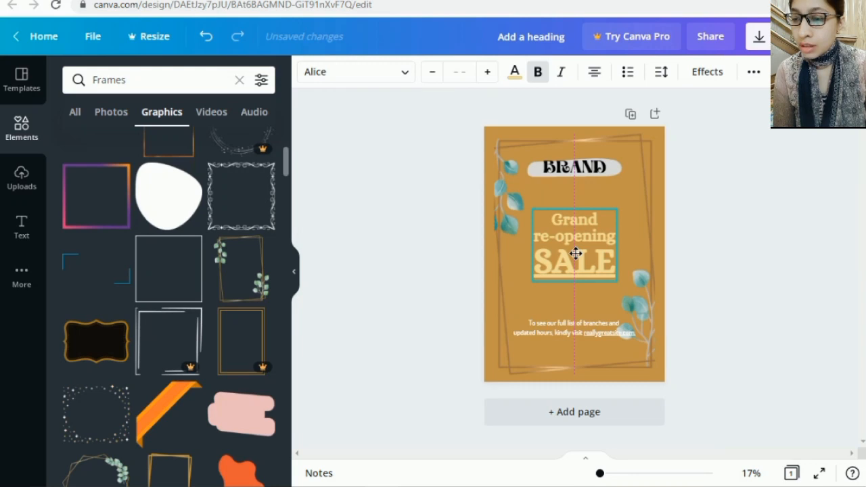
drag(575, 253, 575, 252)
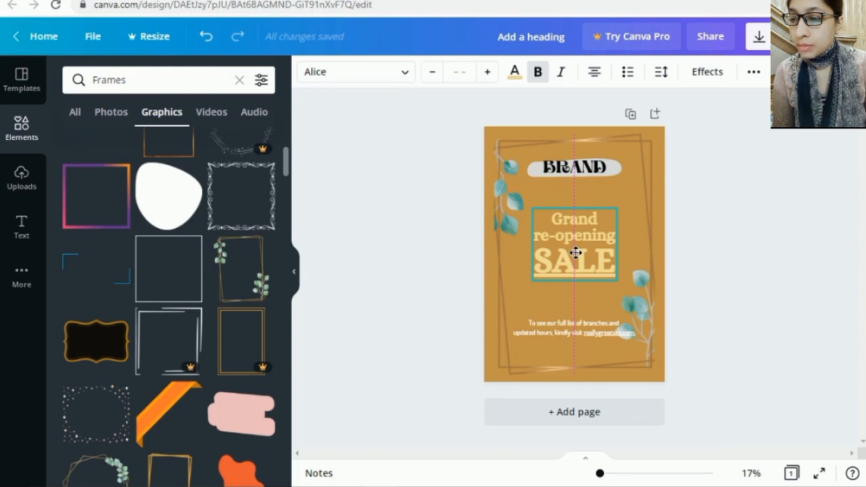
drag(575, 252, 575, 252)
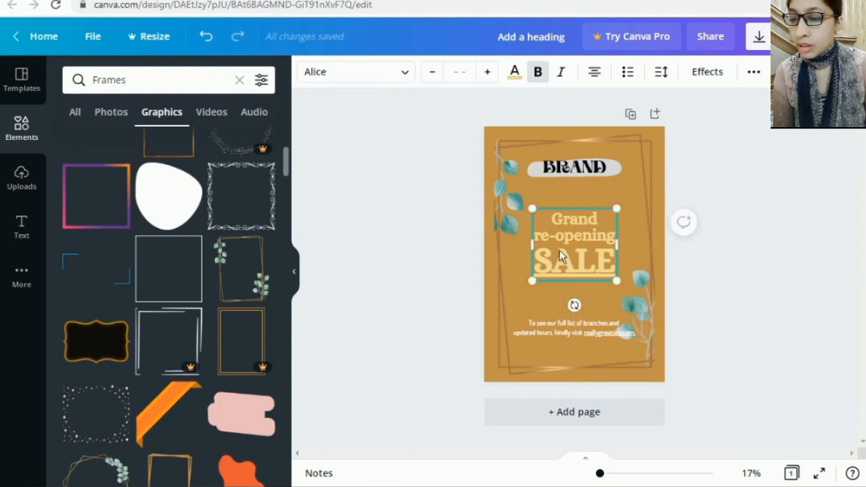
click(464, 232)
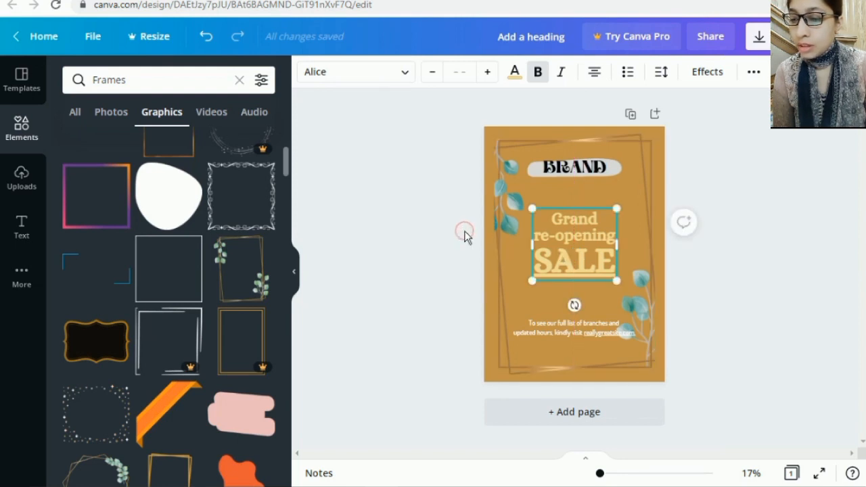
click(697, 176)
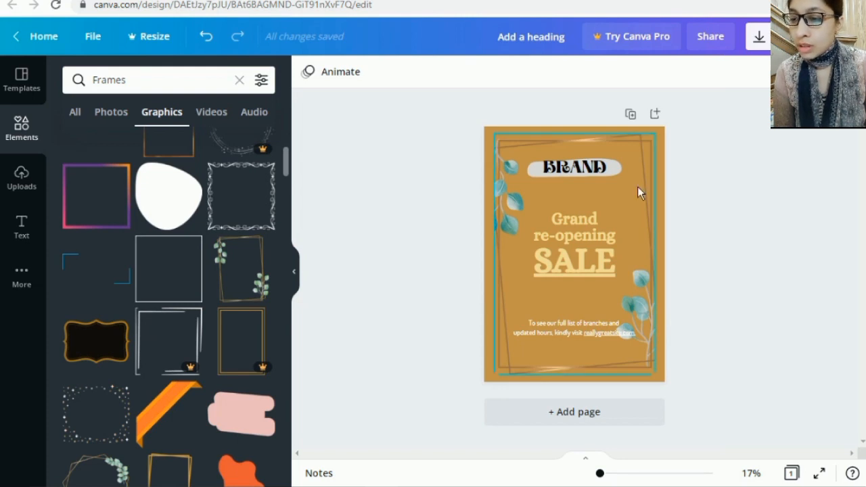
Step: Try purple, pink, coral and bright blue on the BRAND text, settle on the dark teal-blue default colour, and deselect it
click(581, 172)
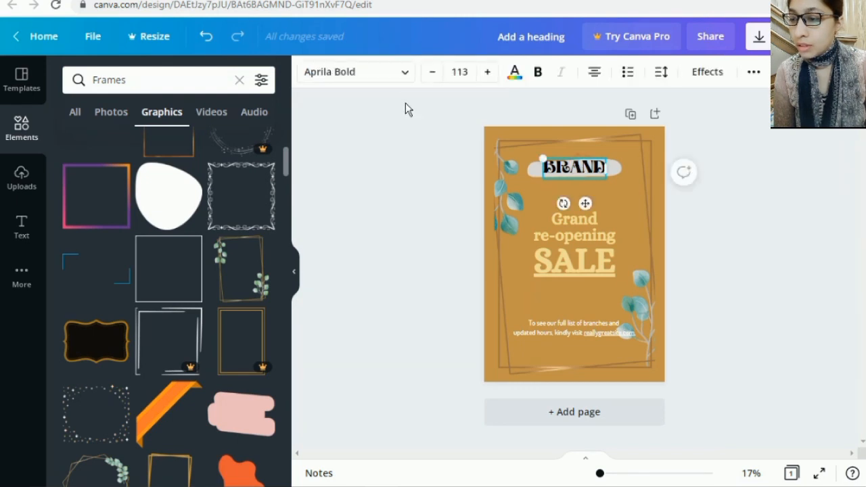
click(514, 75)
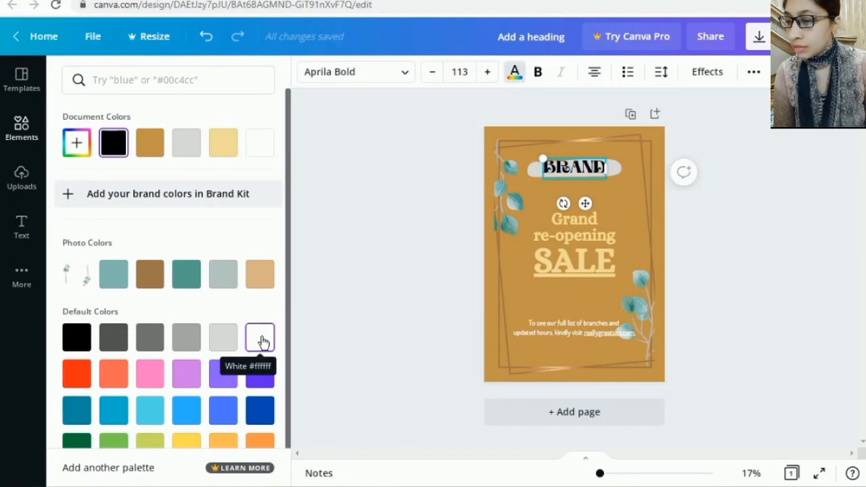
click(186, 378)
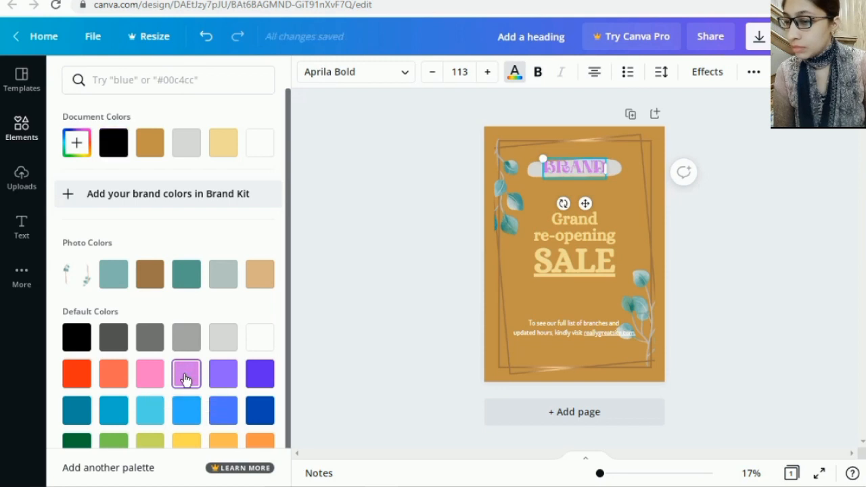
click(152, 376)
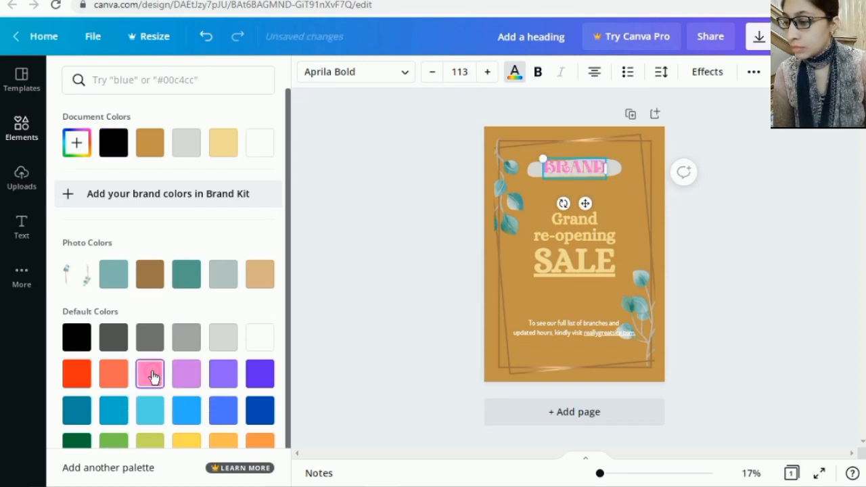
click(115, 376)
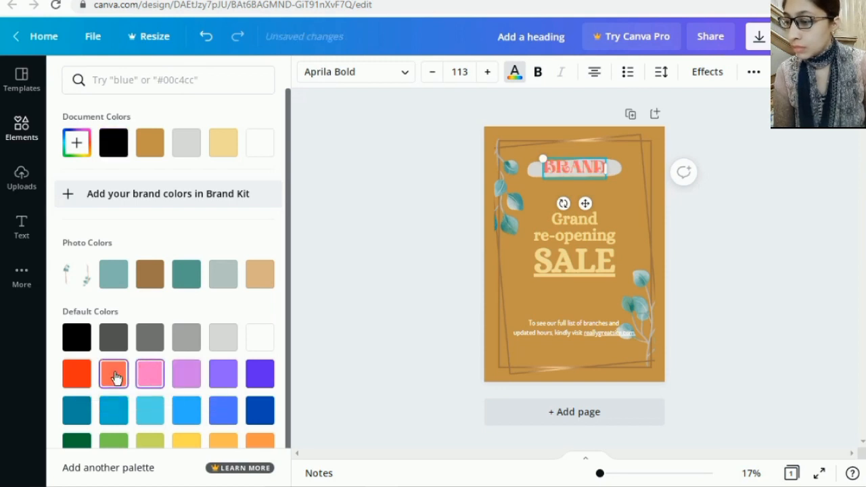
click(113, 412)
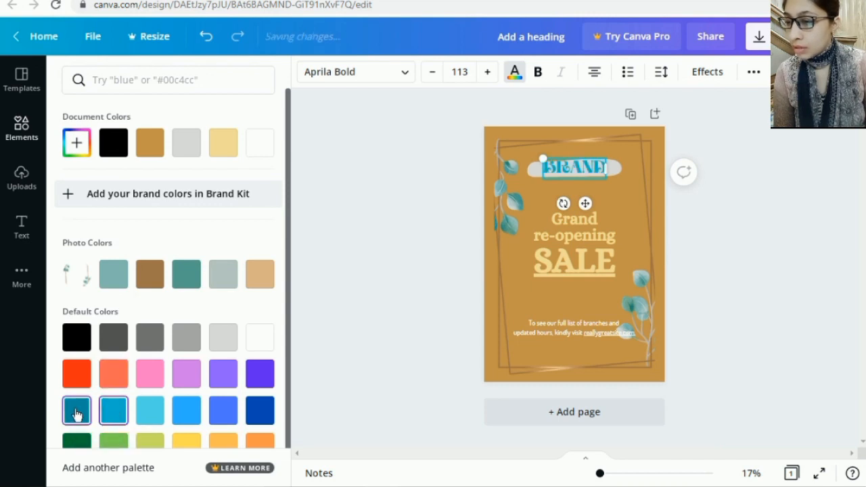
click(78, 412)
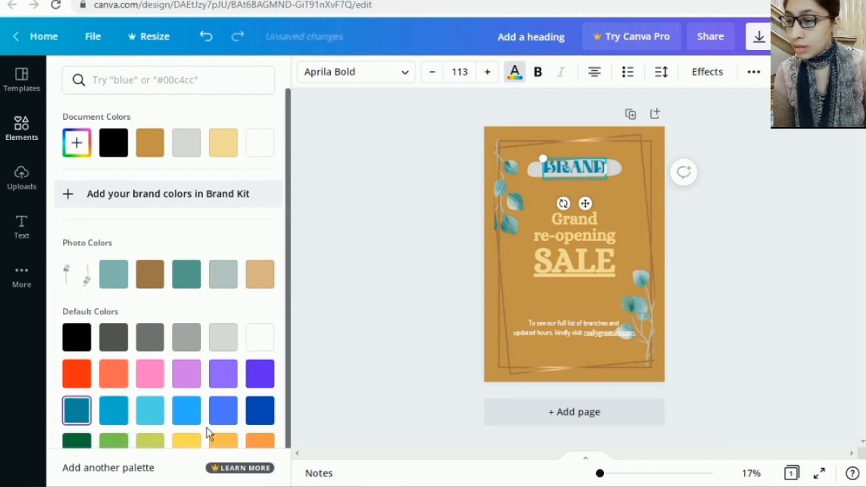
click(340, 338)
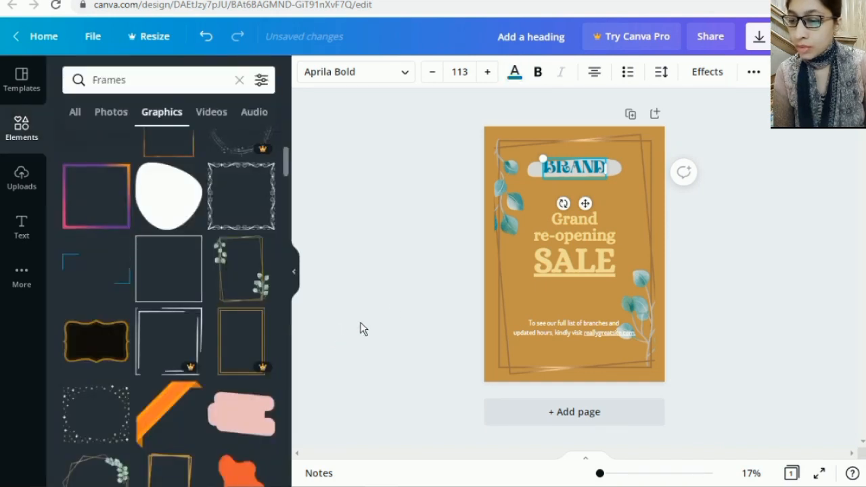
click(453, 275)
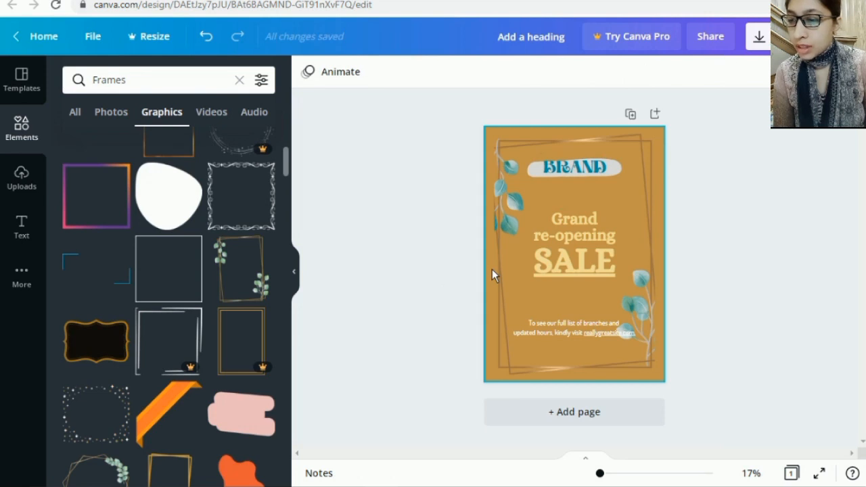
Step: Try yellow, orange, blue and dark green on the branches and updated hours text, settle on black, and deselect it
click(567, 326)
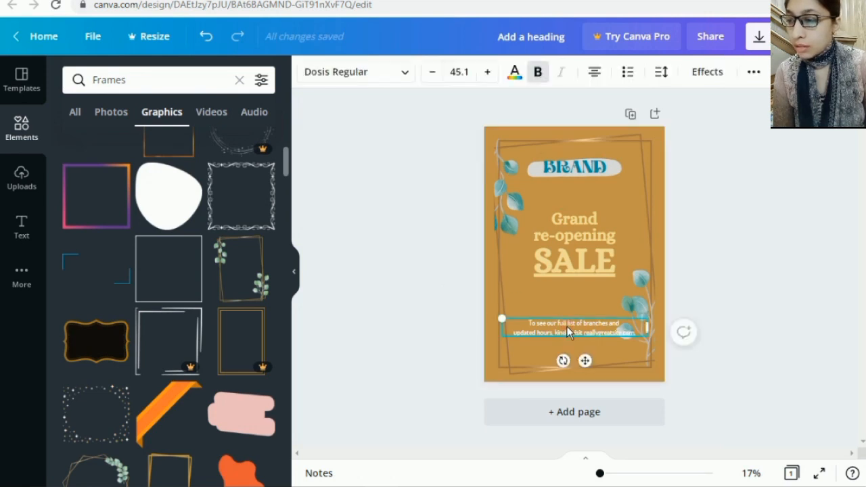
click(516, 74)
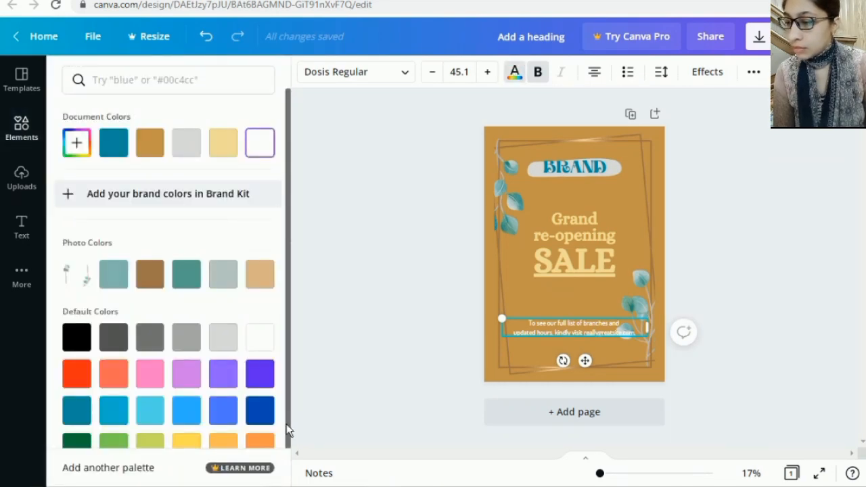
scroll(287, 430, down, 1)
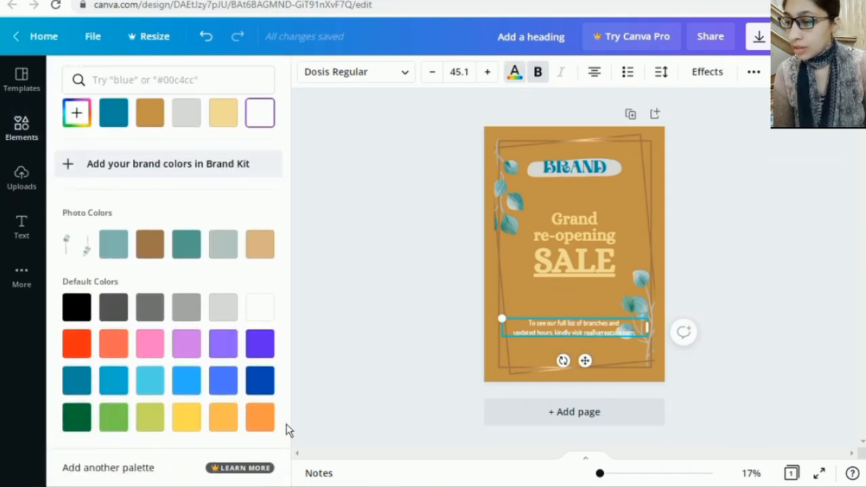
click(185, 420)
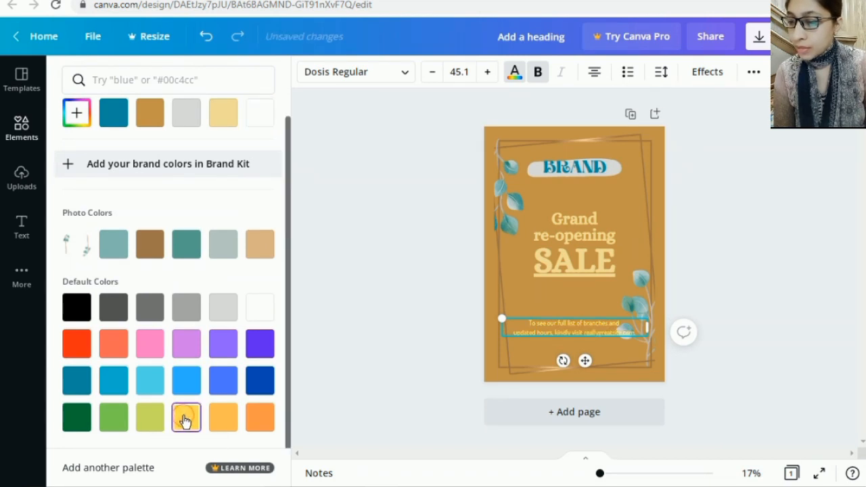
click(227, 420)
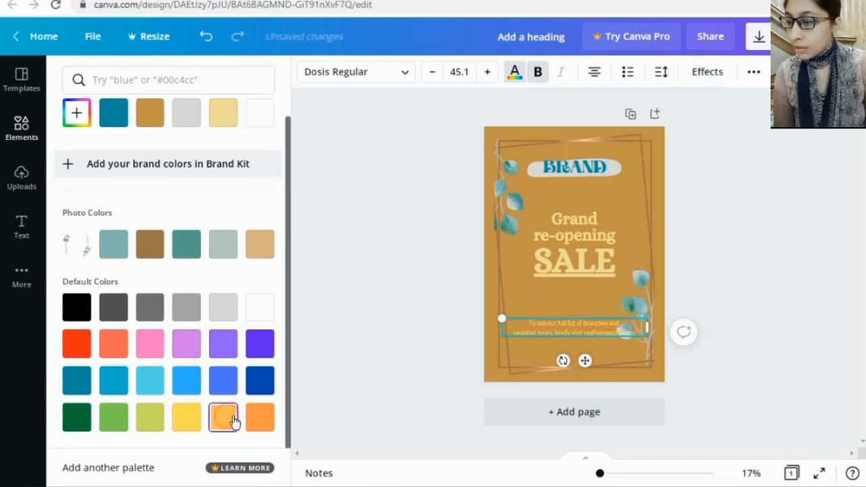
click(257, 421)
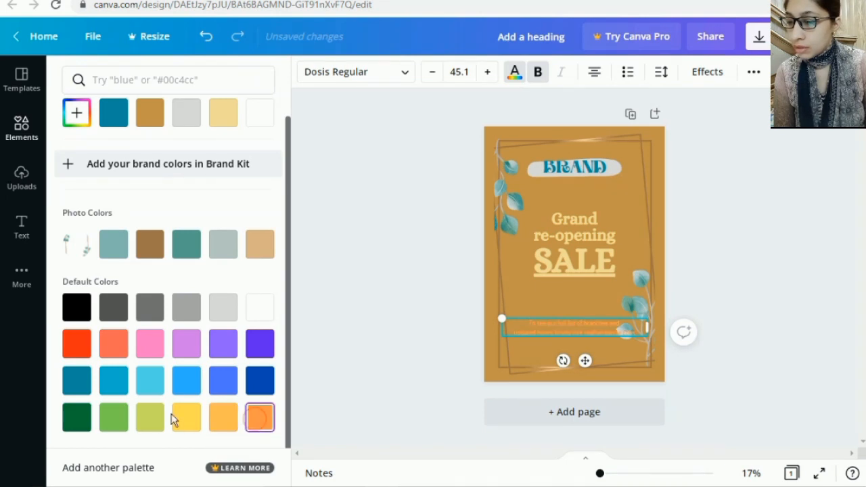
click(113, 382)
click(76, 417)
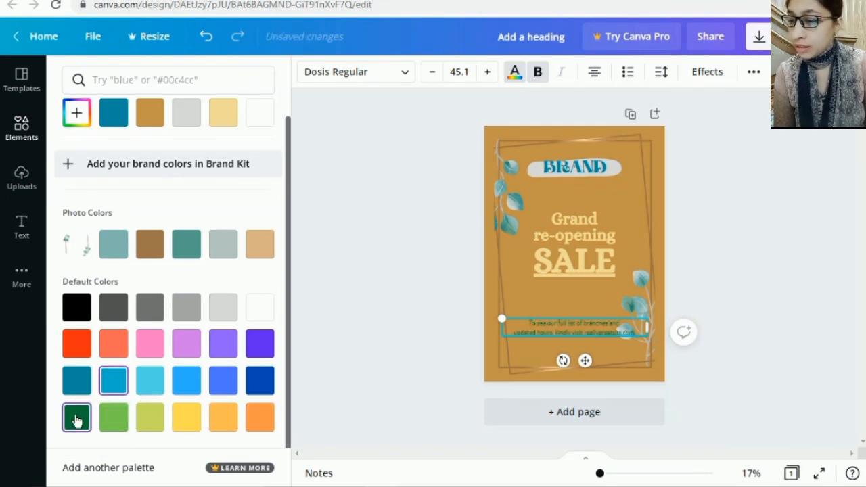
click(76, 309)
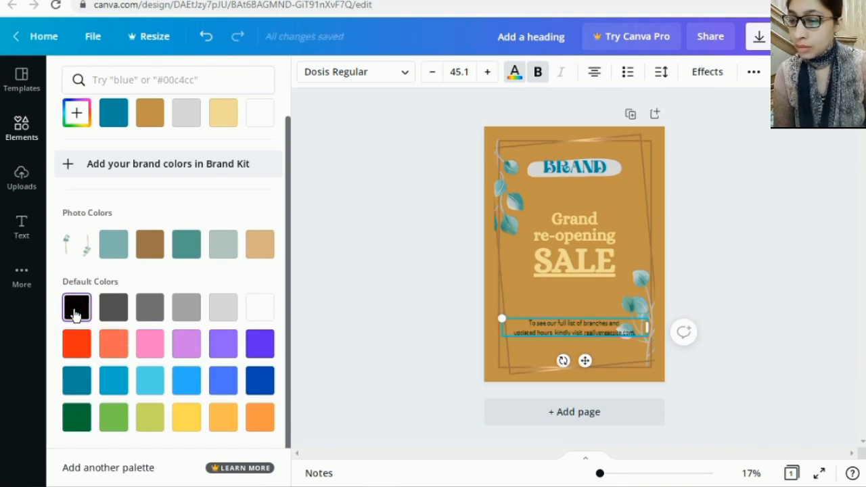
click(314, 277)
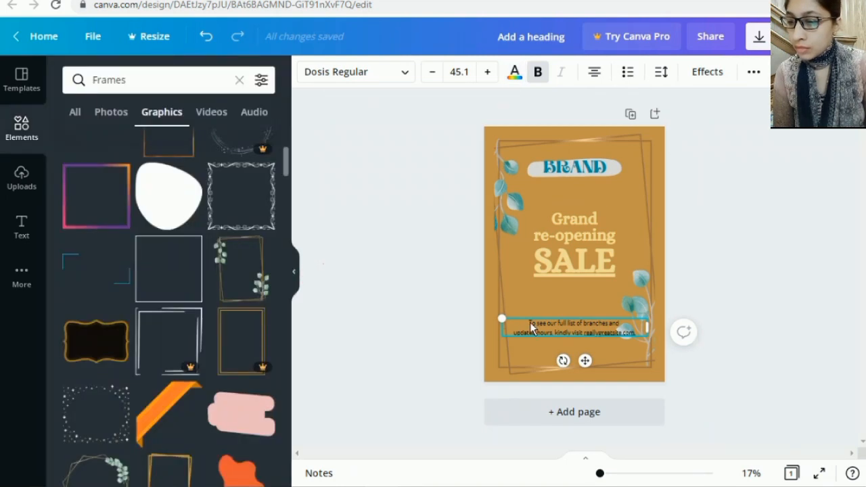
click(522, 296)
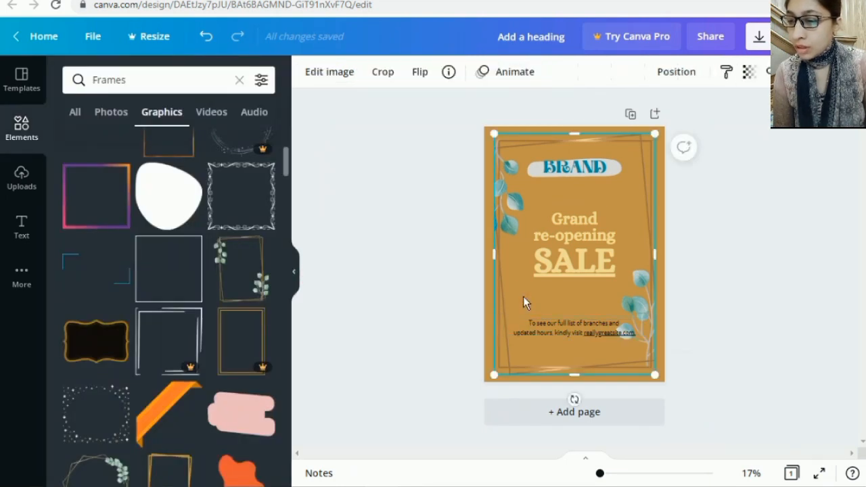
click(452, 292)
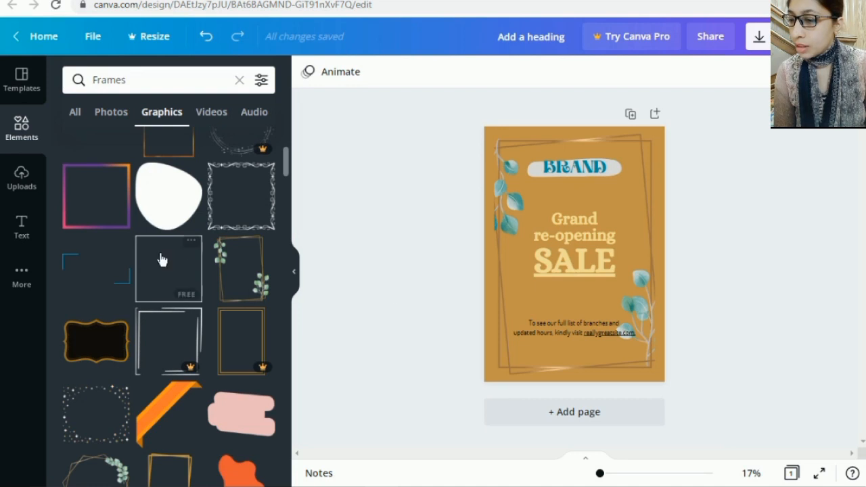
Step: Add a subheading text box and place it between SALE and the branches text
click(22, 229)
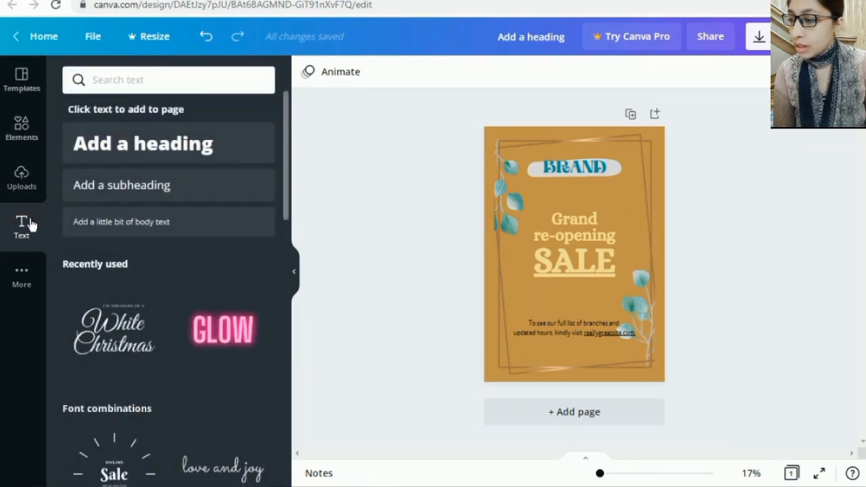
click(122, 193)
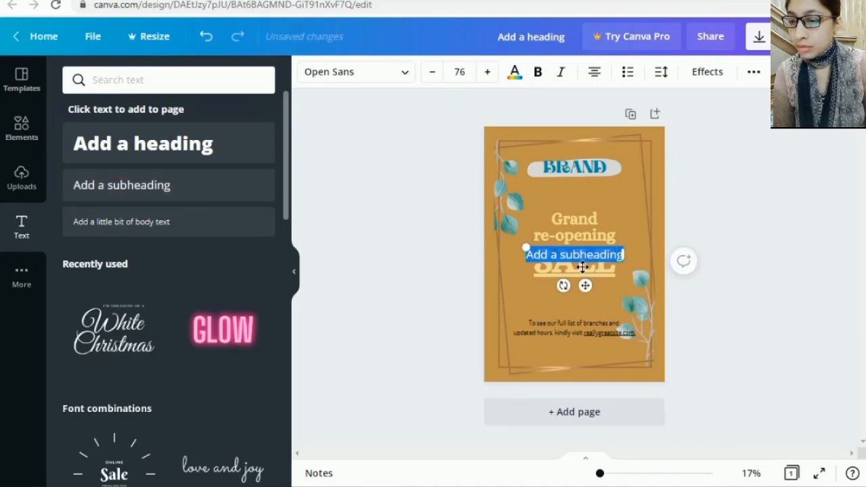
drag(584, 277, 584, 307)
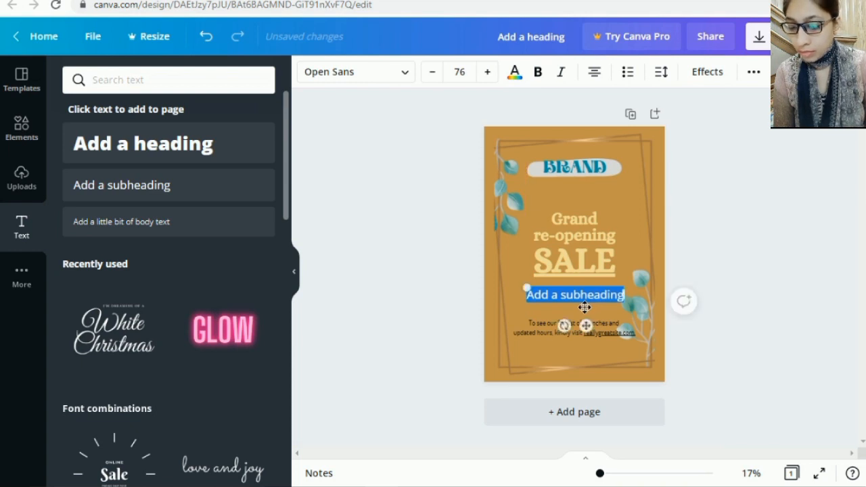
Step: Replace the placeholder text of the subheading below SALE with "your second text here"
click(620, 296)
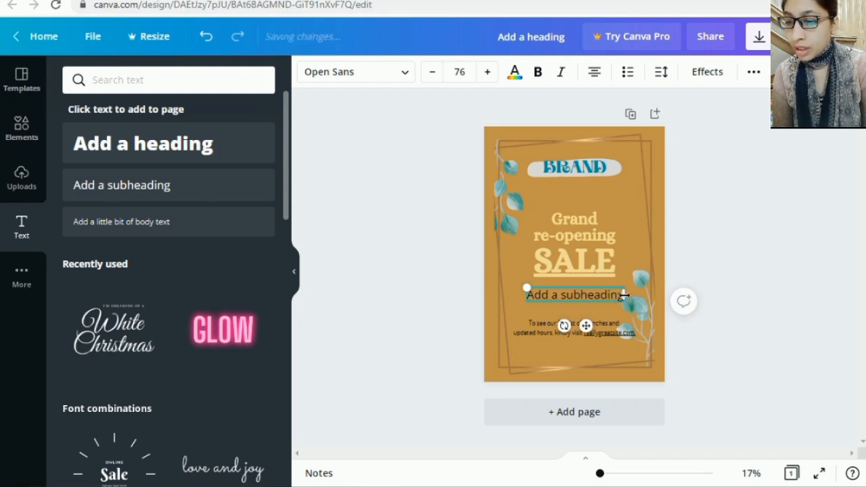
key(BackSpace)
key(BackSpace)
key(BackSpace)
key(BackSpace)
key(BackSpace)
key(BackSpace)
key(BackSpace)
key(BackSpace)
key(BackSpace)
key(BackSpace)
key(BackSpace)
key(BackSpace)
key(BackSpace)
key(BackSpace)
key(BackSpace)
key(BackSpace)
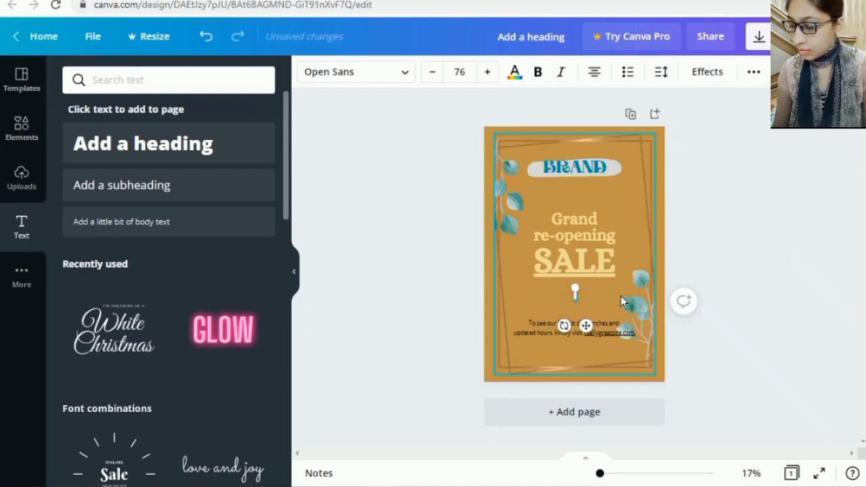
text(your)
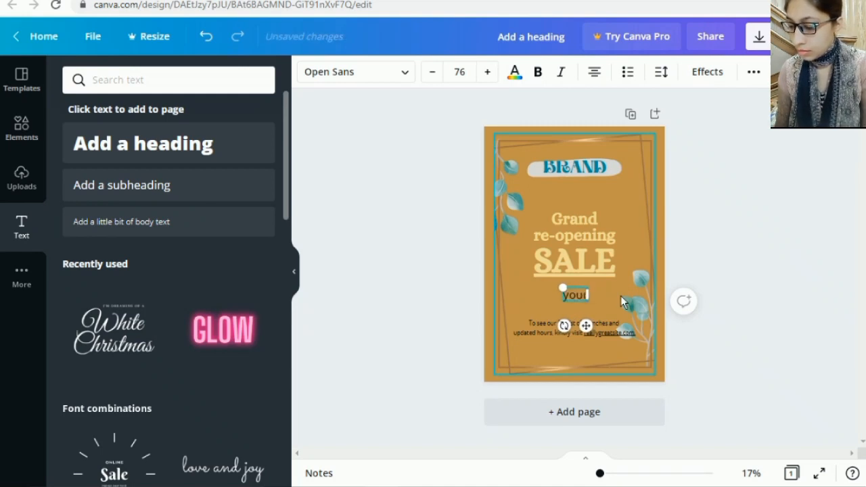
text( se)
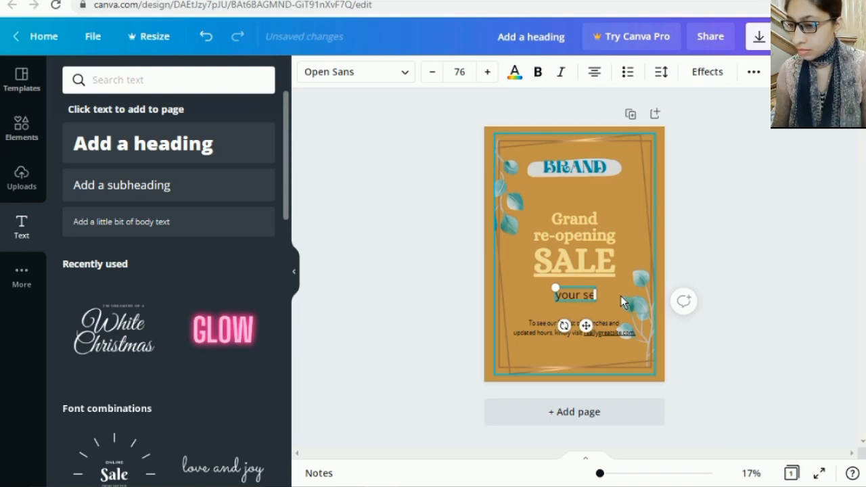
text(cond text here)
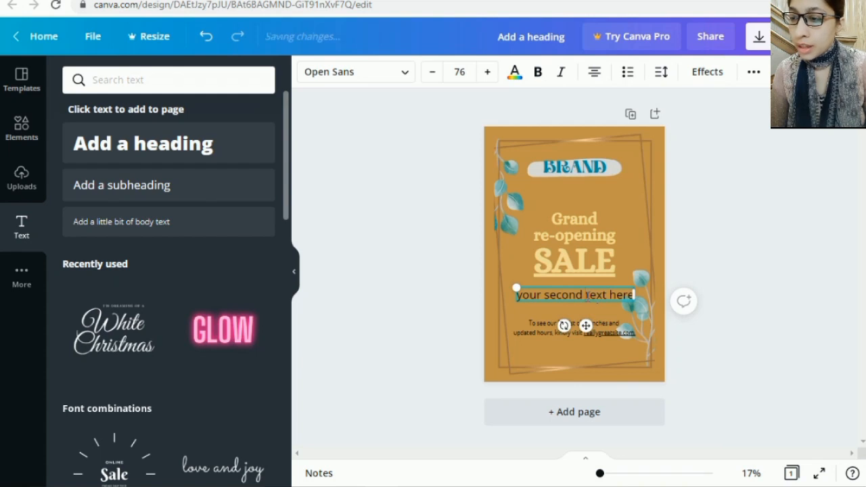
Step: Try the Alice font on the "your second text here" subheading, and settle on Aleo
click(405, 76)
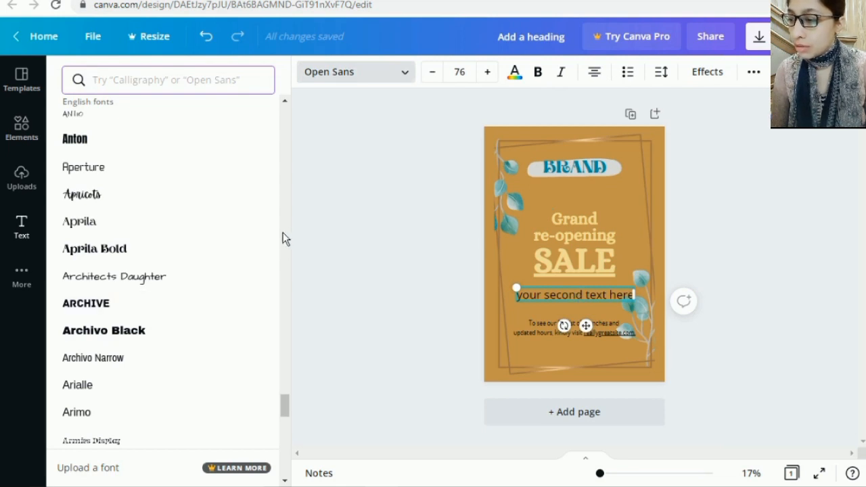
click(283, 101)
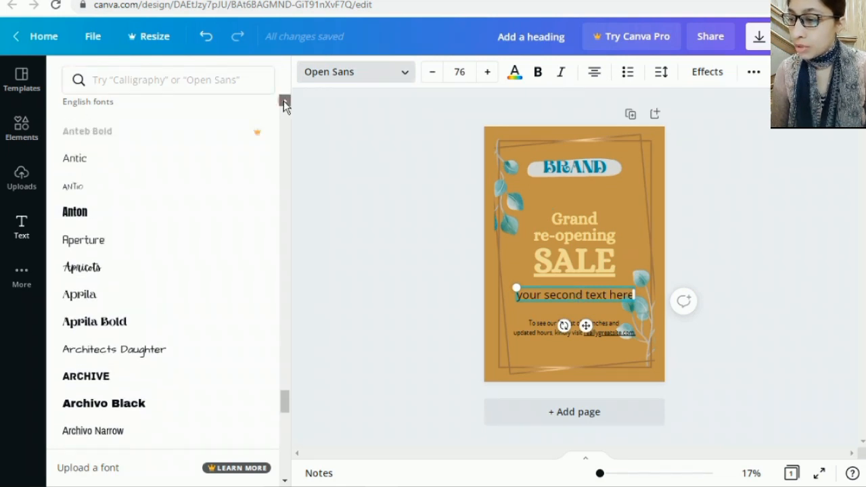
click(284, 100)
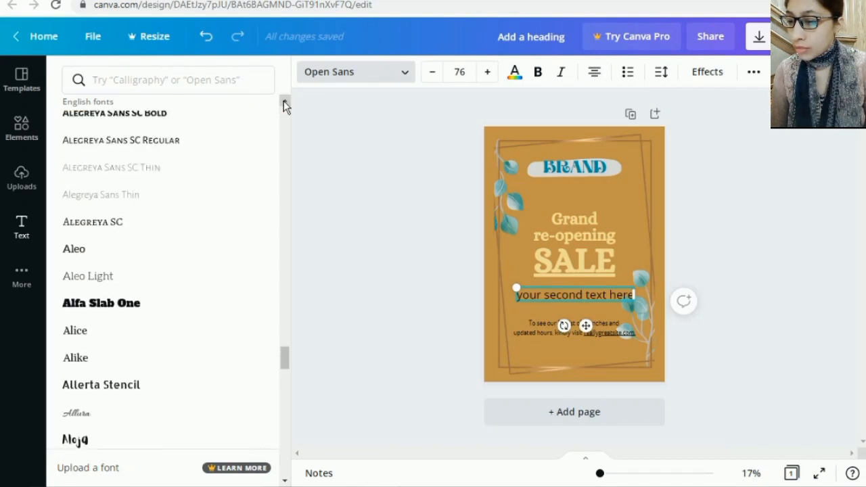
click(76, 331)
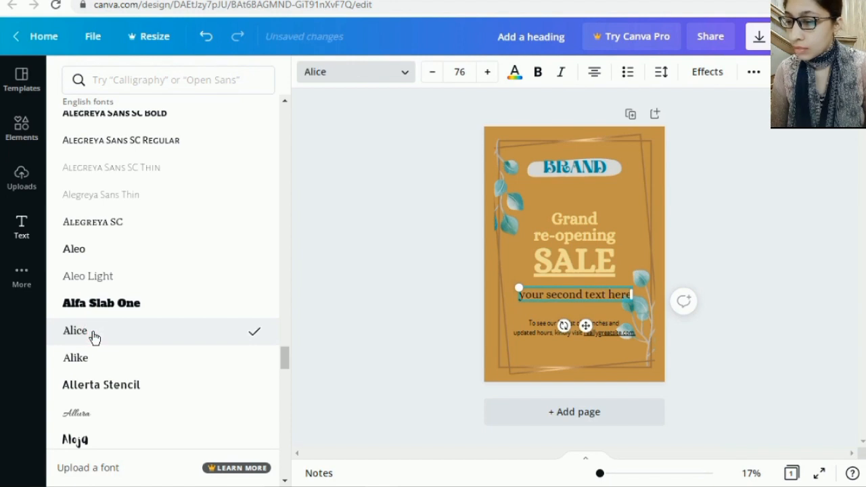
click(108, 255)
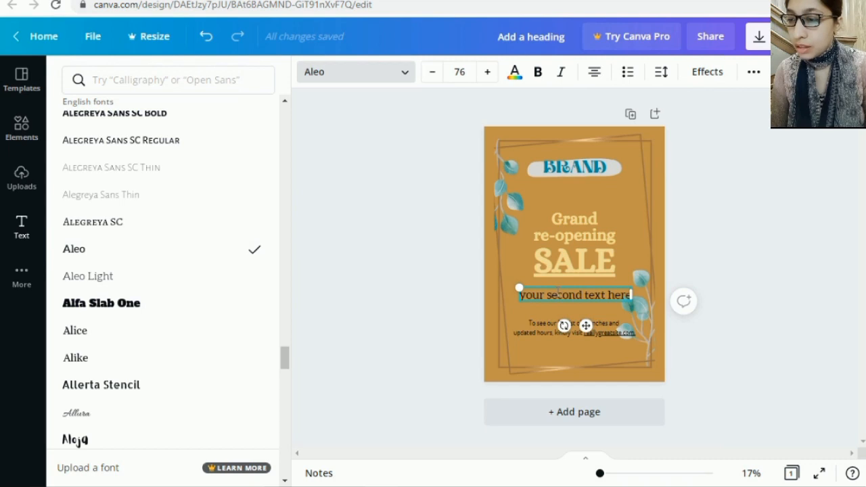
Step: Try violet, lilac, bright blue and light blue on the "your second text here" subheading, return it to black, and deselect it
click(514, 73)
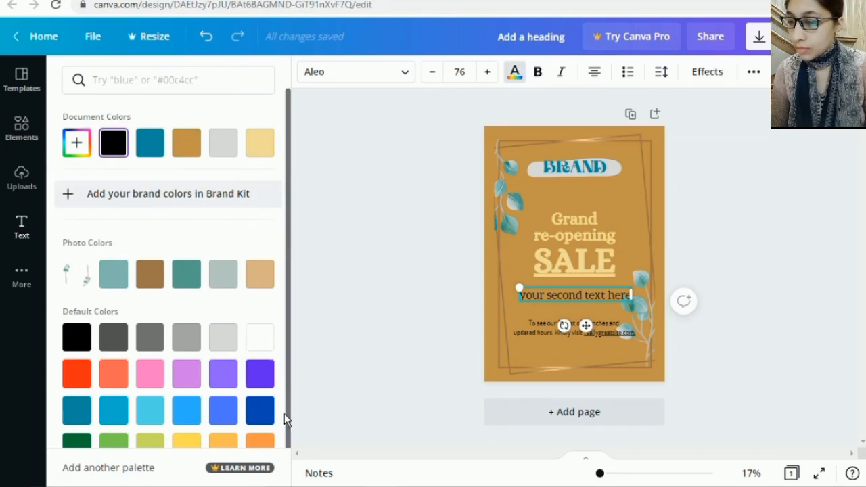
click(261, 377)
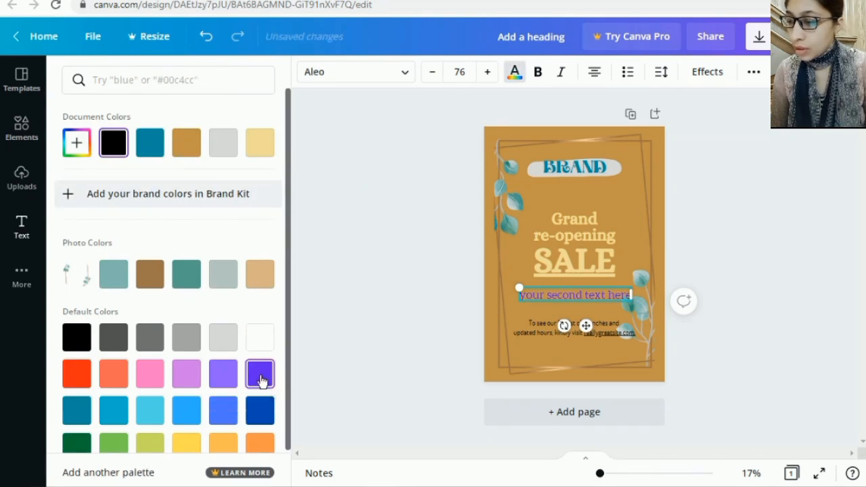
click(187, 376)
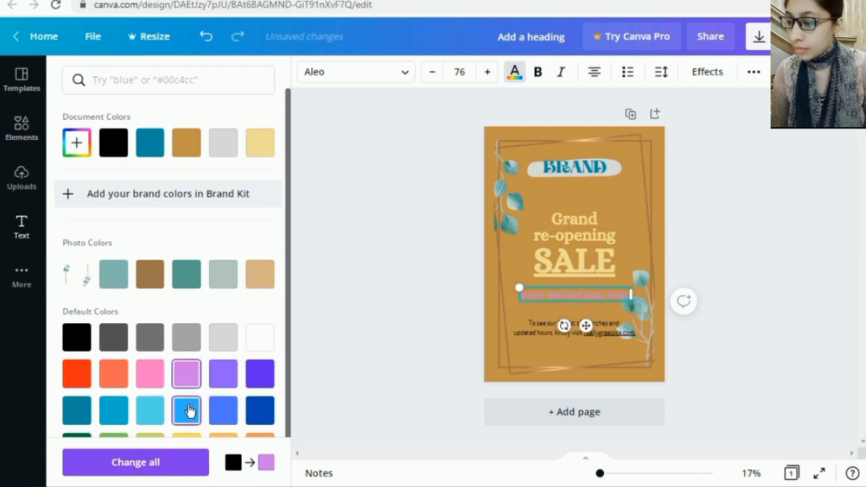
click(188, 409)
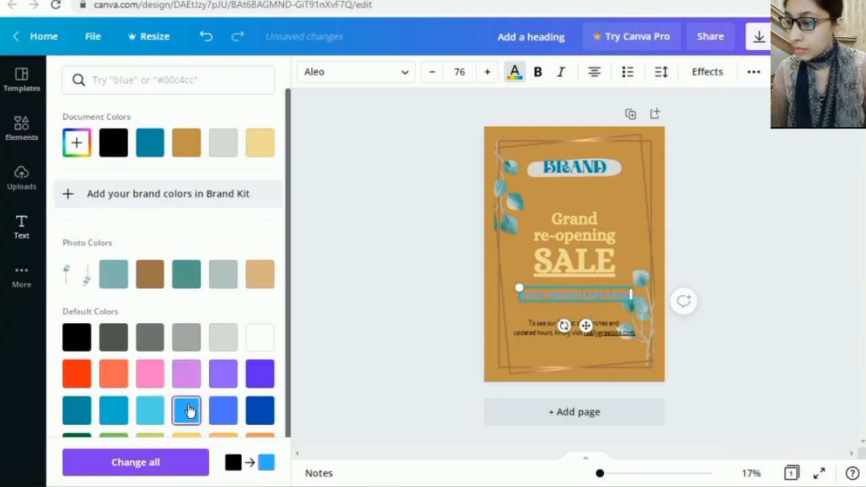
click(151, 409)
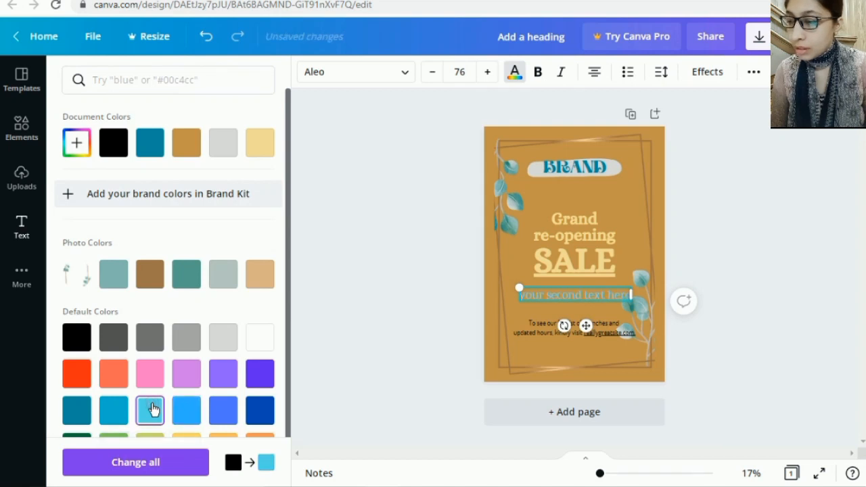
click(76, 339)
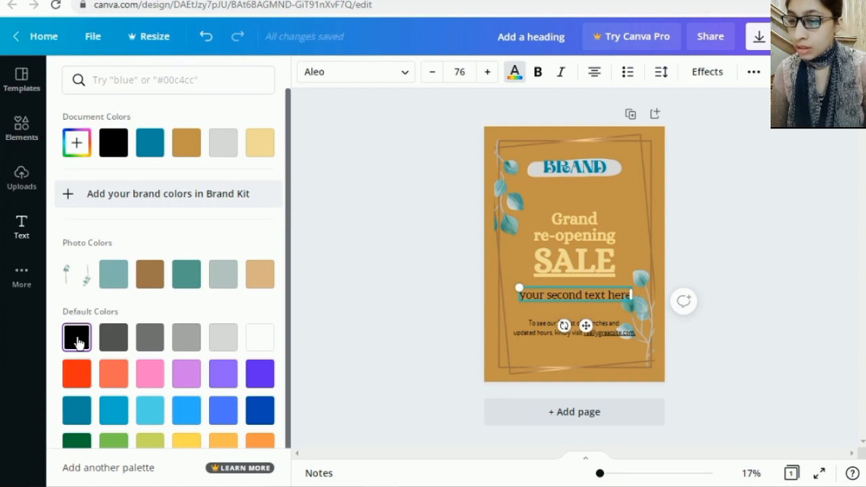
click(391, 246)
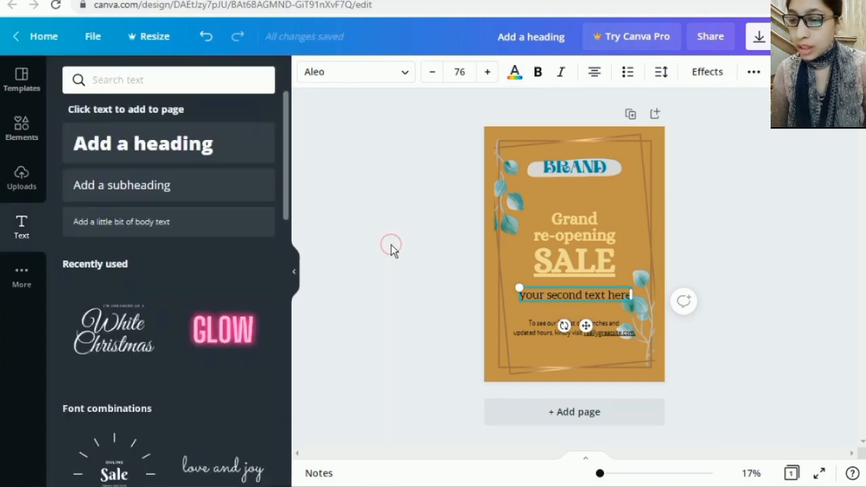
click(701, 183)
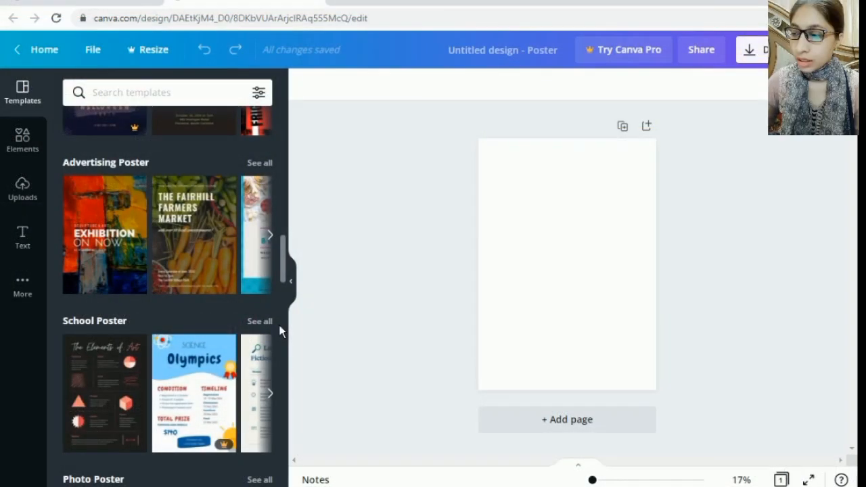
Step: Browse the poster template categories for the blank poster design, from Advertising and School through Graduation, Wanted, Gym and Sale
scroll(279, 324, down, 3)
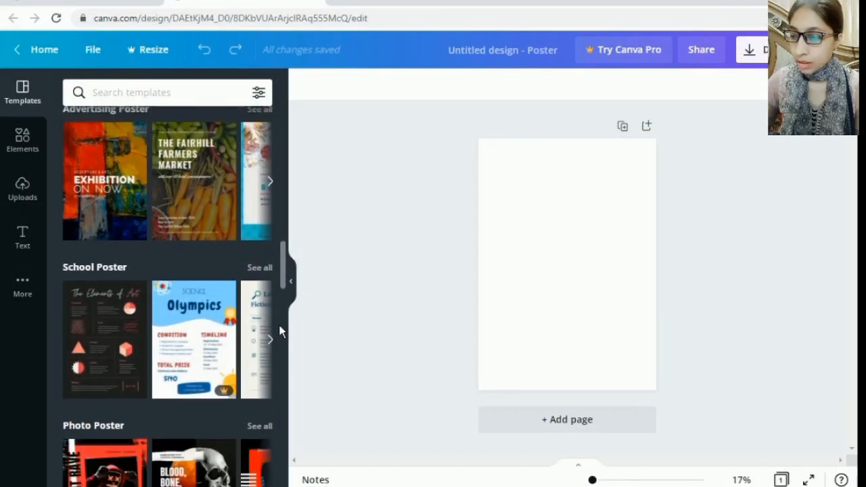
scroll(279, 325, down, 3)
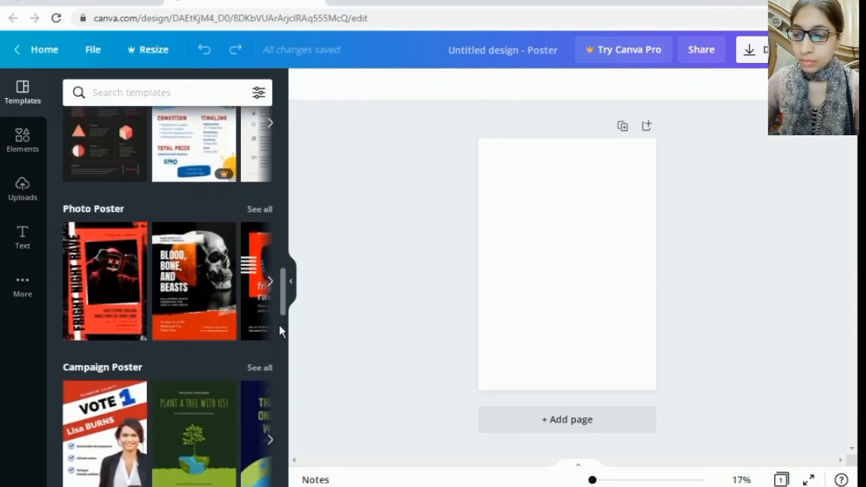
scroll(279, 324, down, 3)
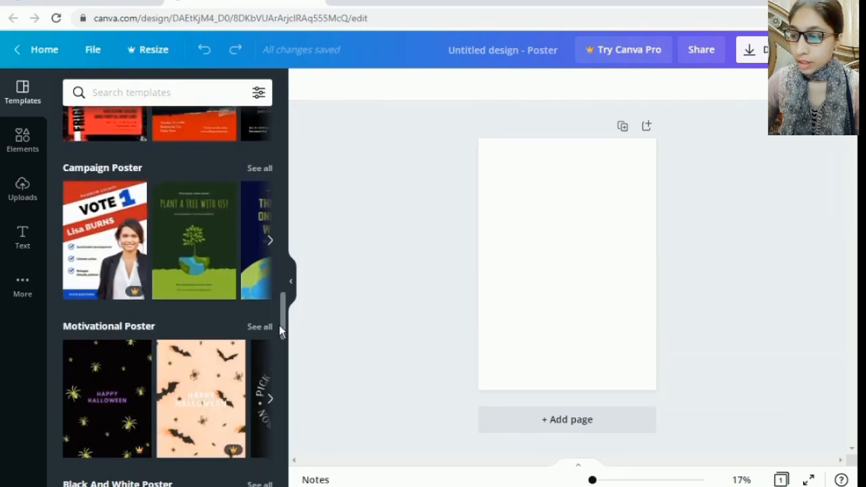
scroll(279, 325, down, 6)
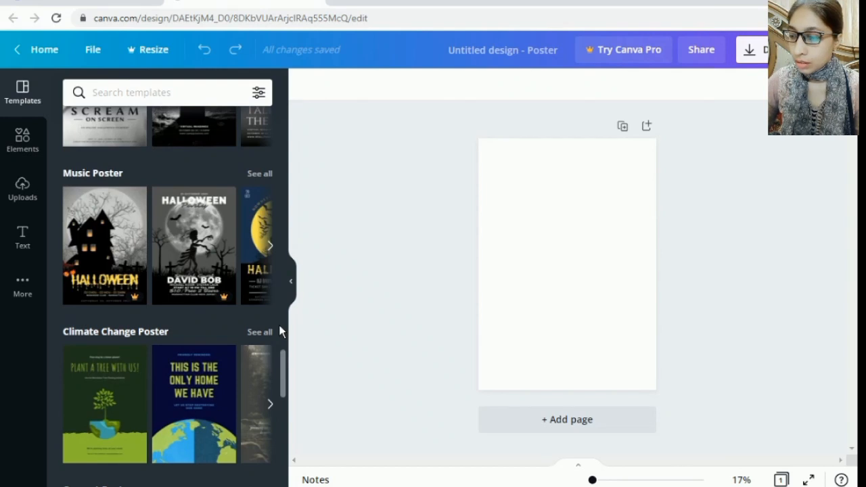
scroll(279, 325, down, 4)
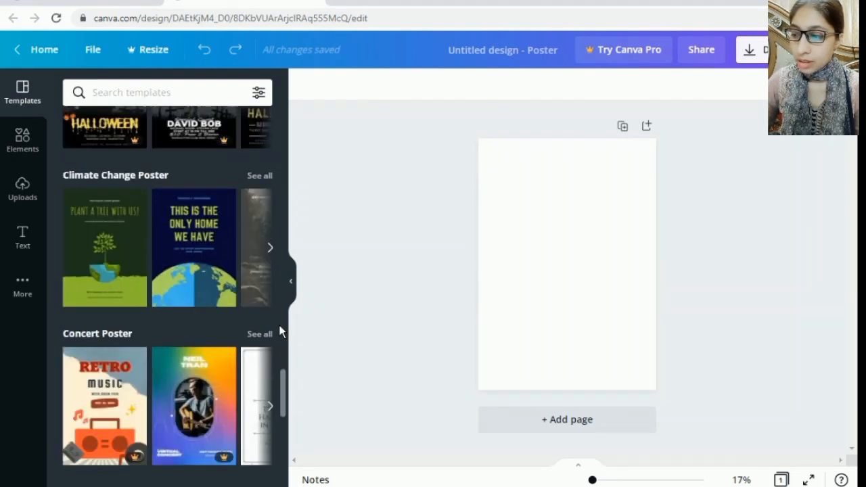
scroll(278, 324, down, 4)
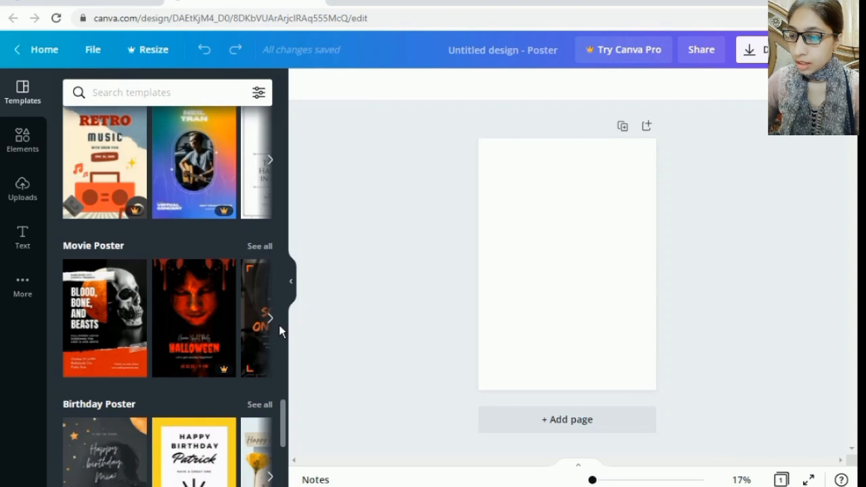
scroll(279, 325, down, 5)
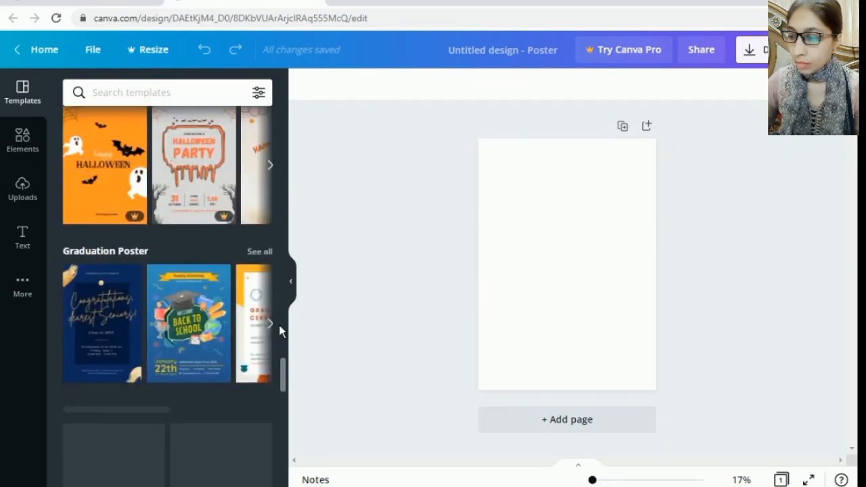
scroll(279, 324, down, 2)
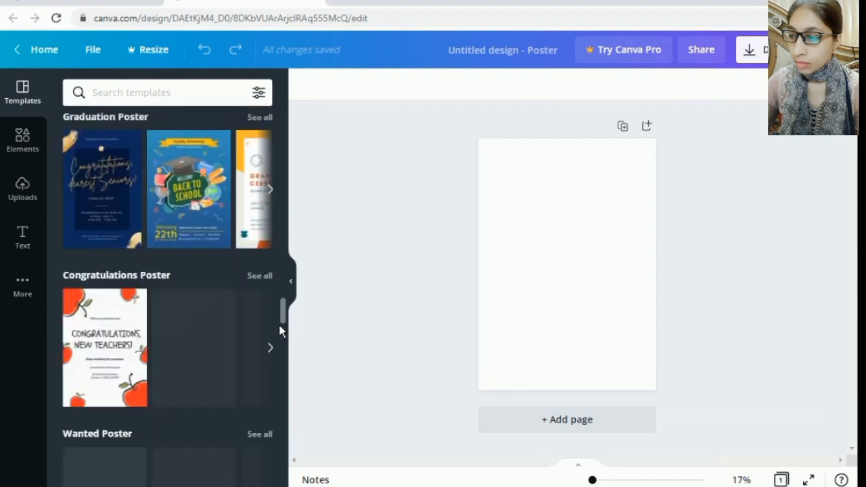
scroll(279, 324, down, 5)
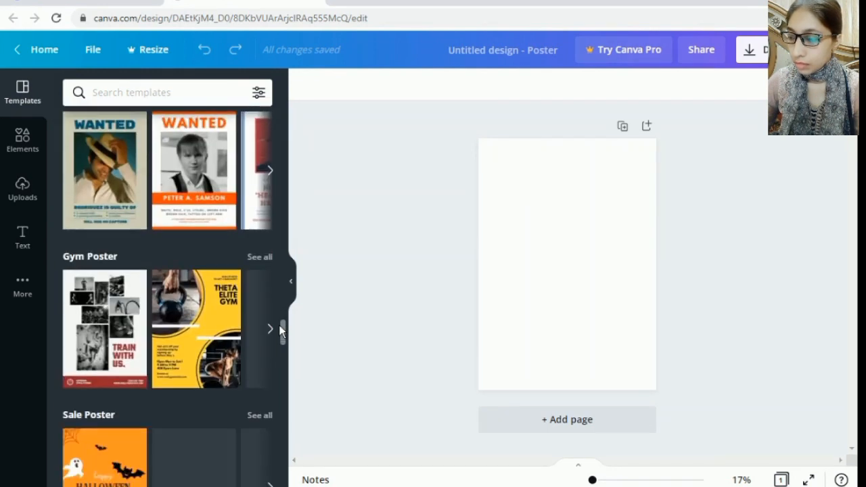
scroll(279, 324, up, 1)
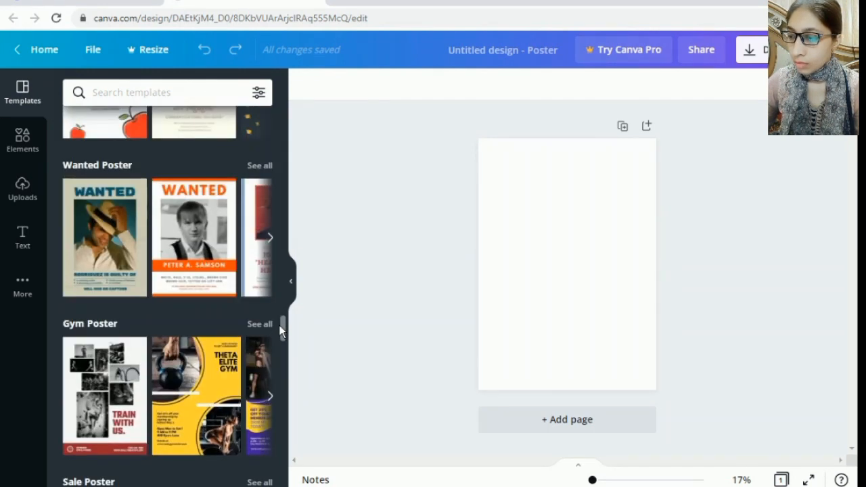
Step: Find the Festival Poster category among the poster templates and open its full collection
scroll(279, 325, down, 2)
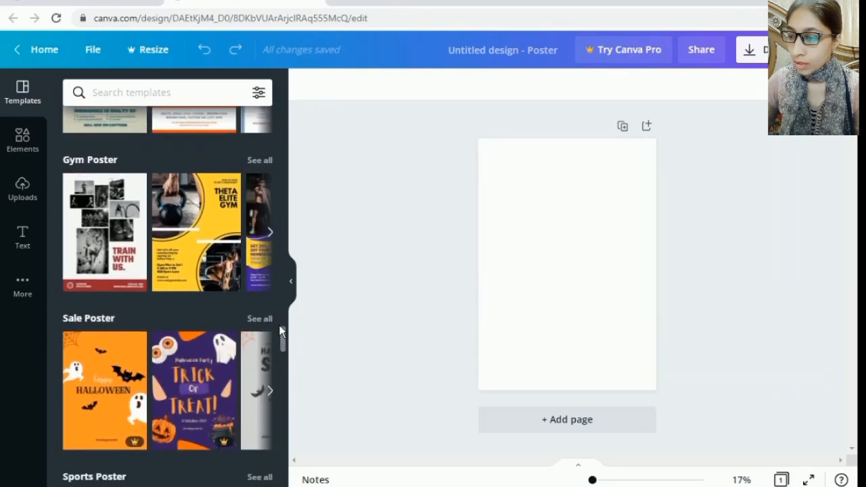
scroll(278, 330, down, 2)
scroll(278, 330, down, 2)
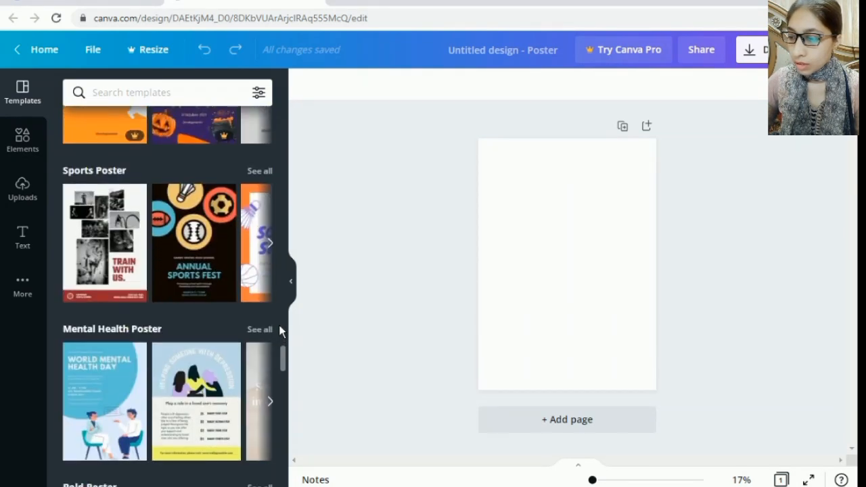
scroll(279, 327, down, 1)
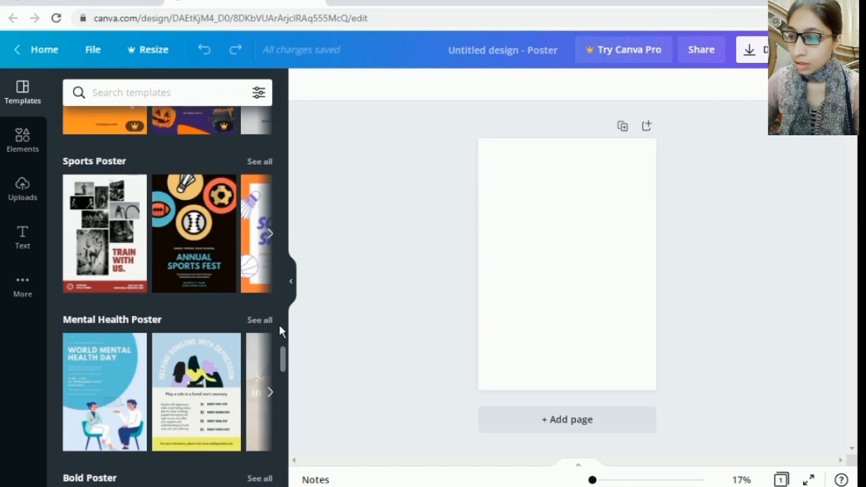
scroll(280, 330, down, 2)
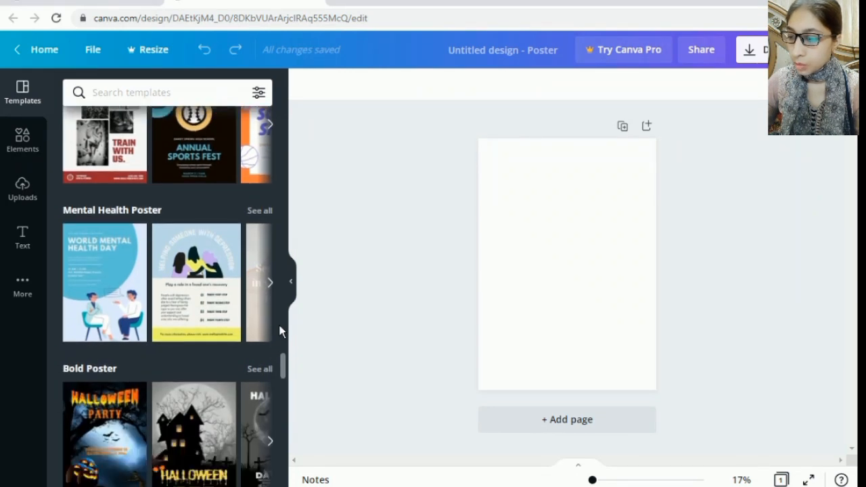
scroll(280, 331, down, 3)
scroll(279, 331, down, 1)
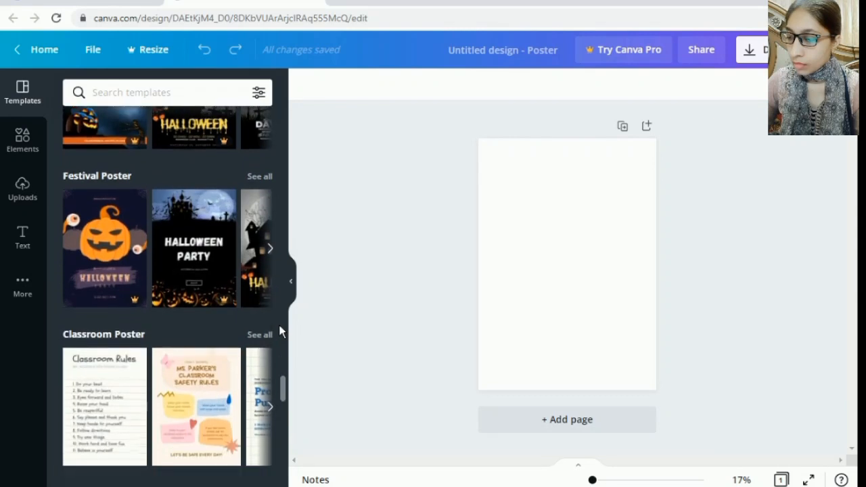
click(269, 249)
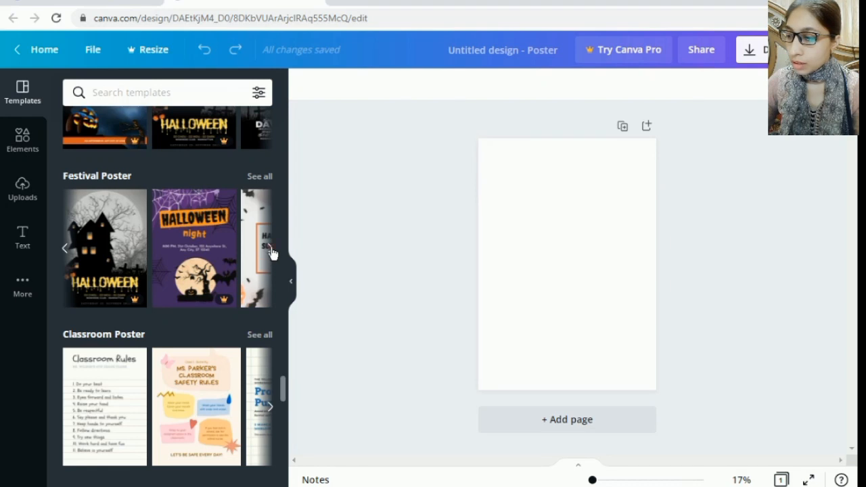
click(270, 249)
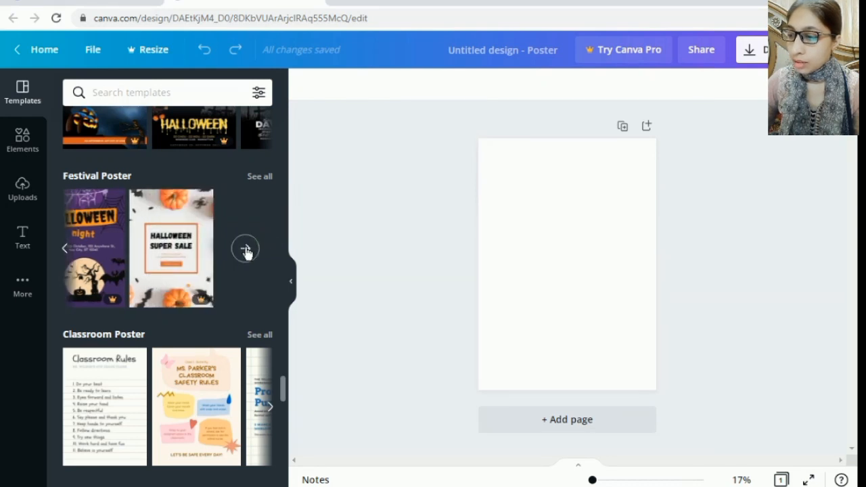
click(245, 251)
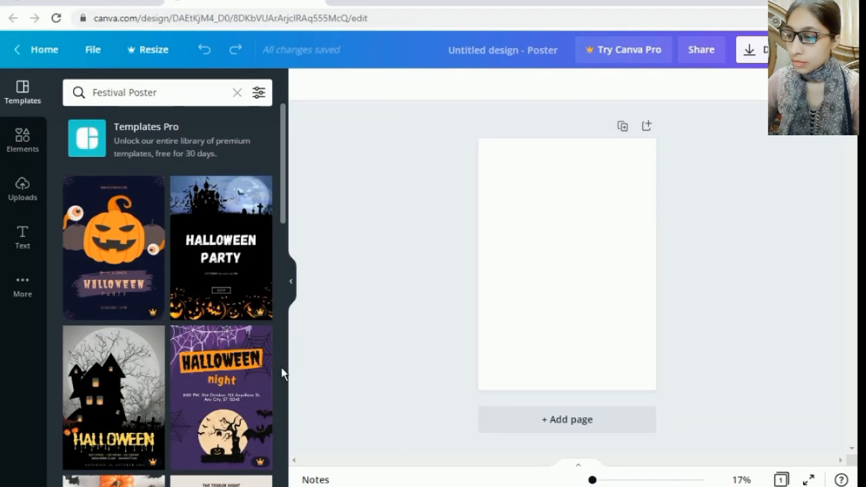
Step: Look through the Festival Poster templates for a design suited to the blank poster
scroll(282, 374, down, 2)
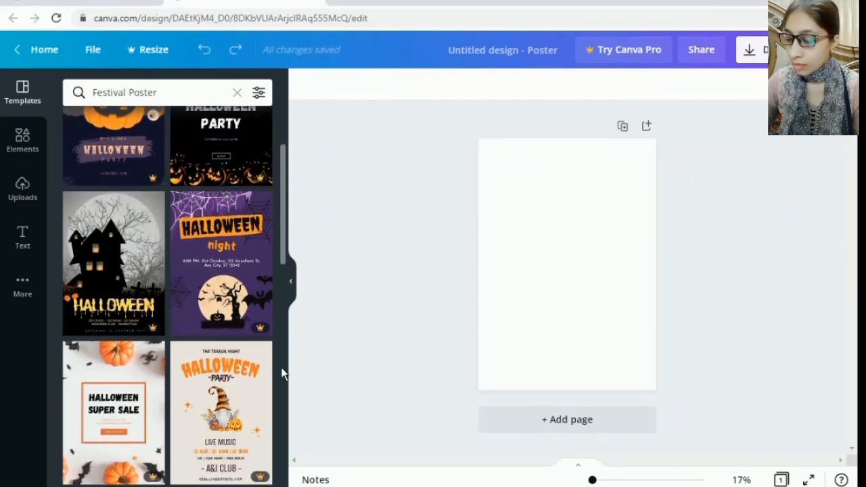
scroll(282, 374, down, 3)
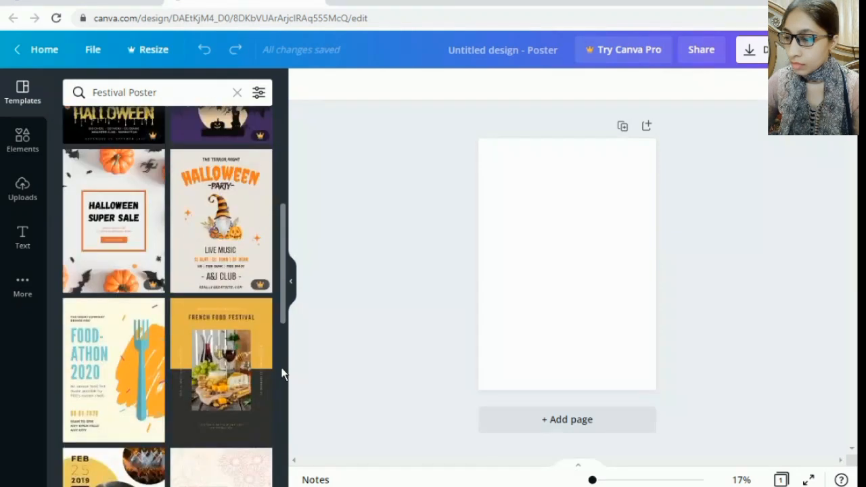
scroll(283, 374, down, 3)
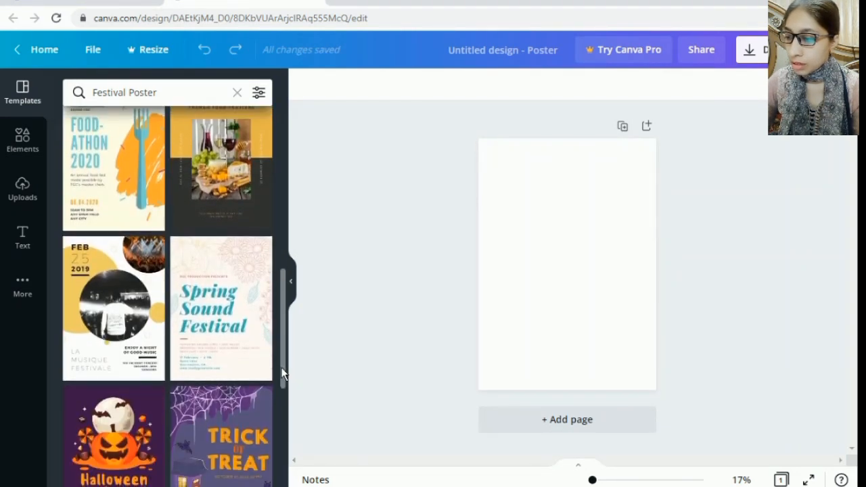
scroll(283, 374, down, 3)
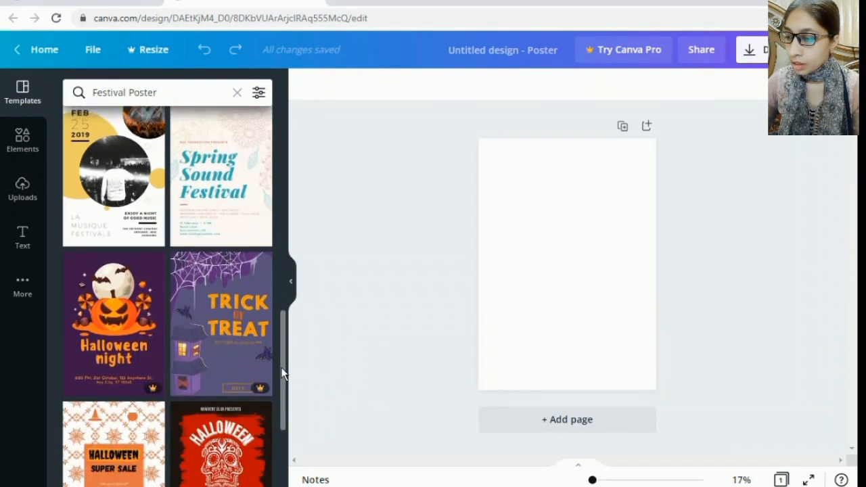
scroll(283, 374, down, 1)
scroll(283, 374, down, 1)
scroll(282, 374, down, 5)
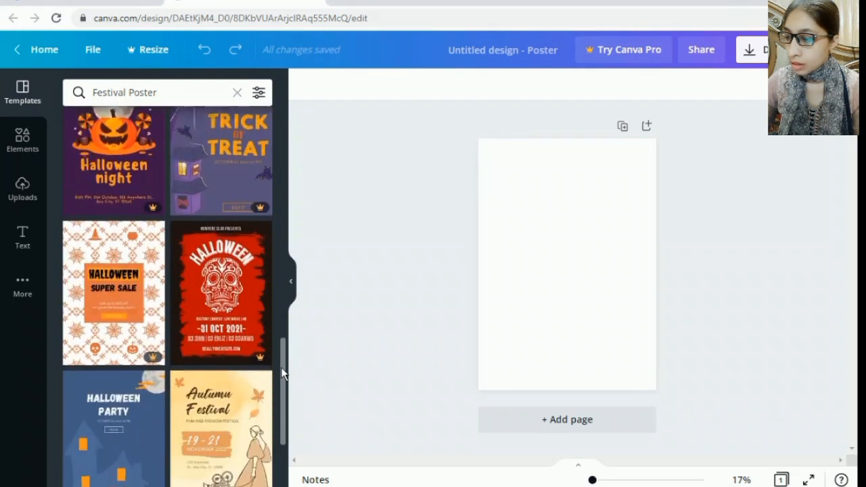
scroll(283, 374, down, 1)
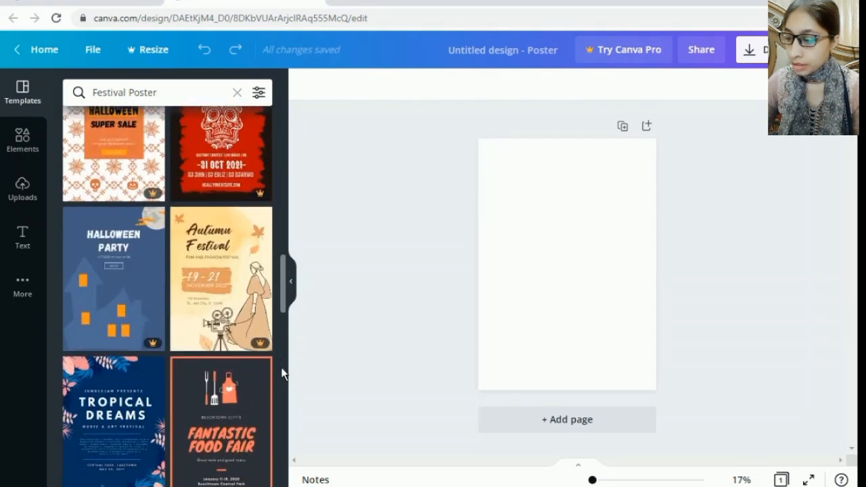
scroll(282, 374, down, 1)
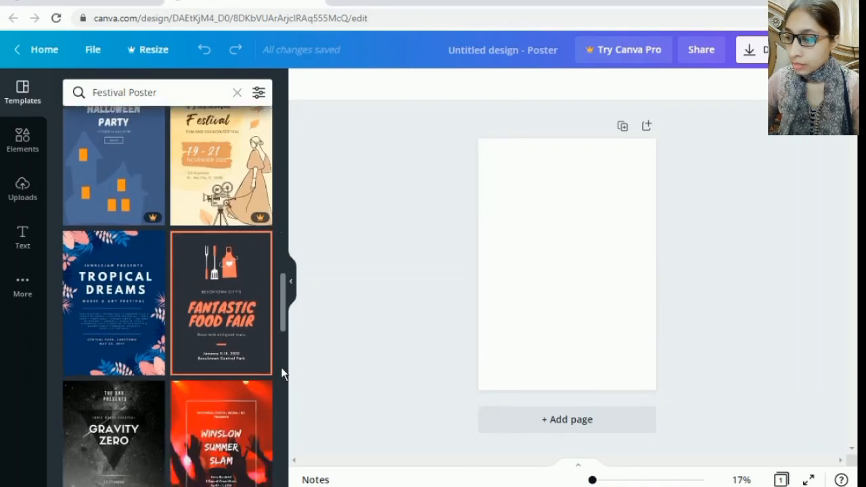
scroll(283, 374, down, 1)
scroll(282, 374, down, 6)
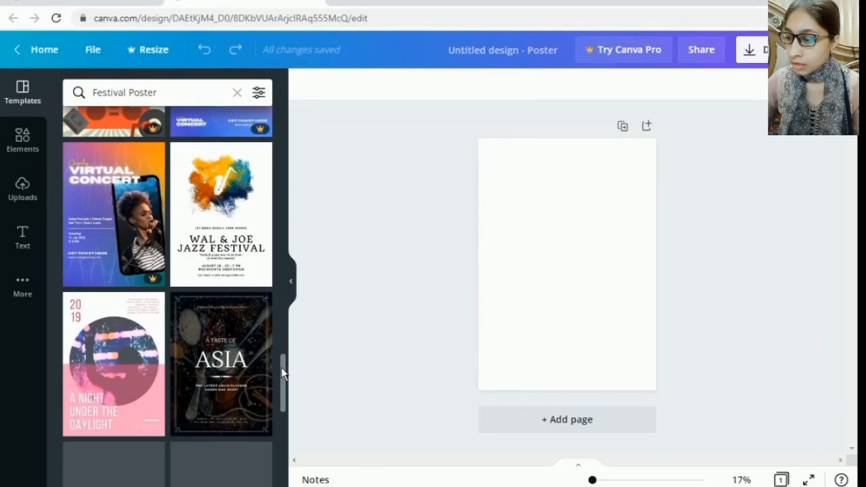
scroll(283, 374, down, 1)
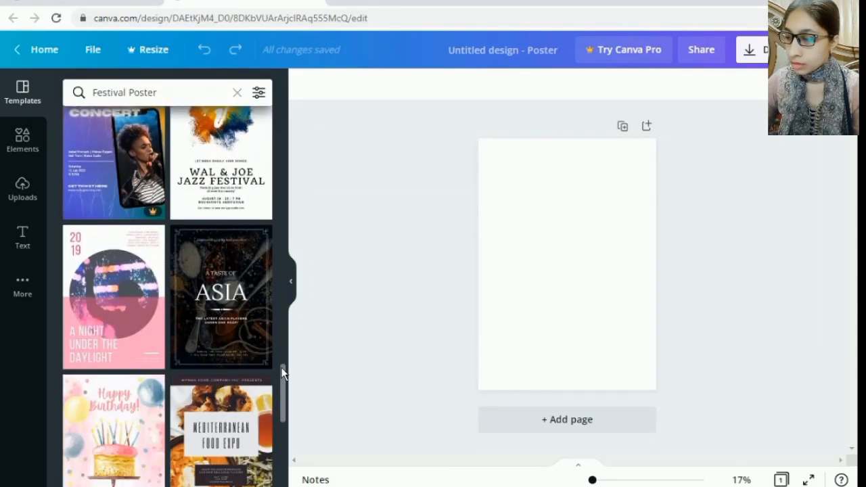
scroll(283, 374, down, 8)
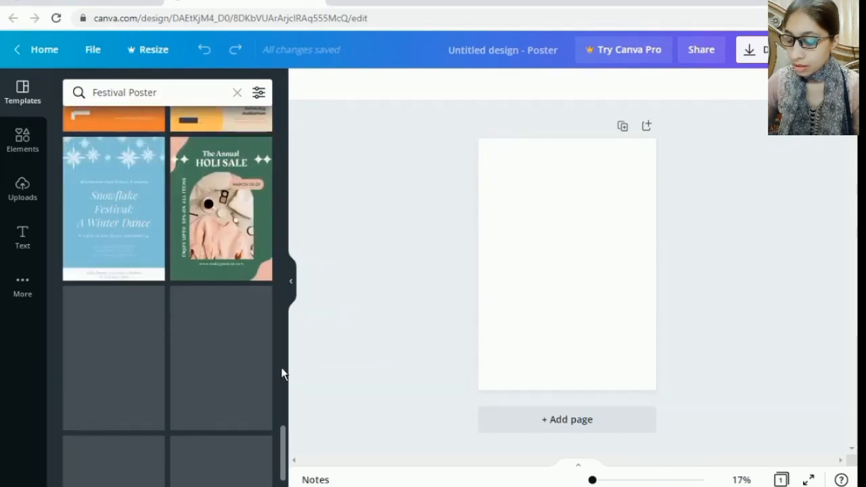
scroll(283, 374, down, 2)
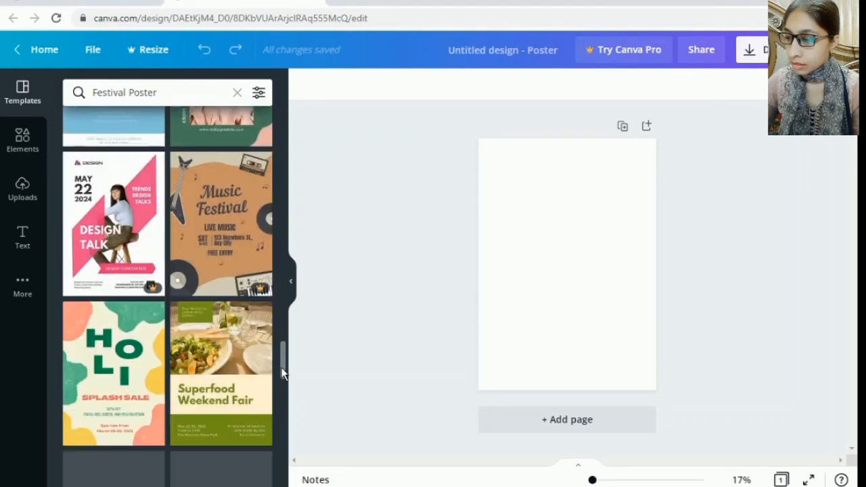
scroll(282, 373, down, 3)
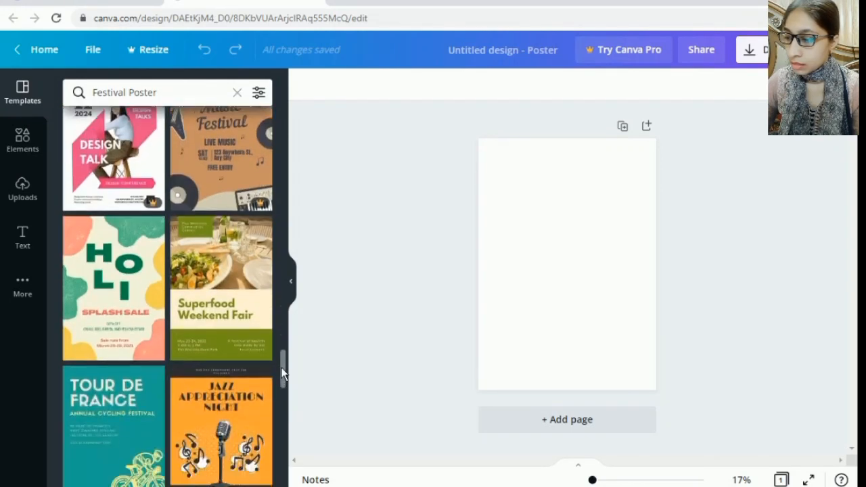
scroll(283, 374, down, 1)
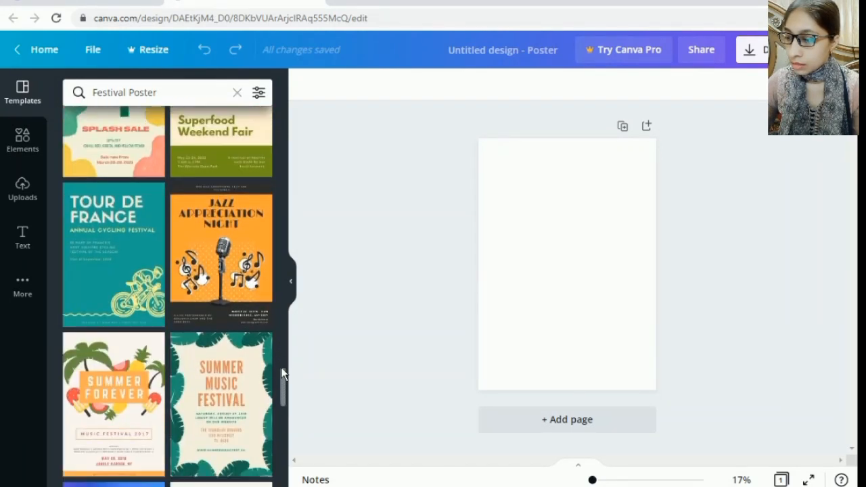
scroll(283, 373, down, 8)
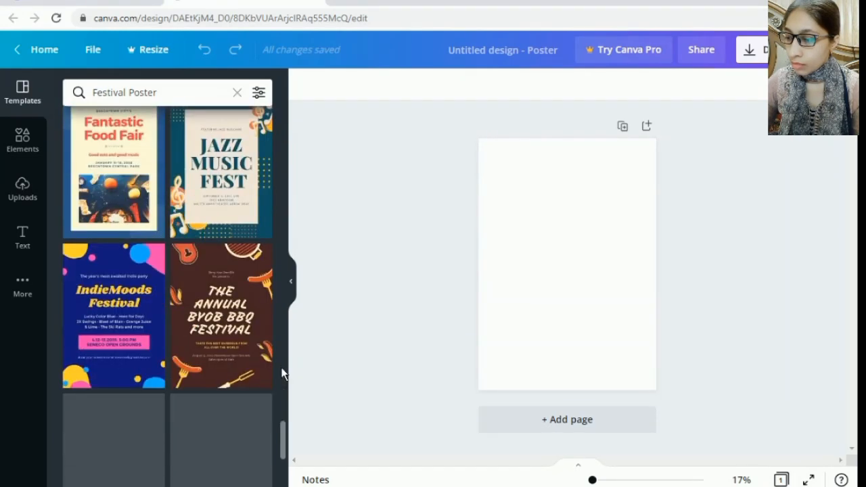
scroll(283, 373, down, 4)
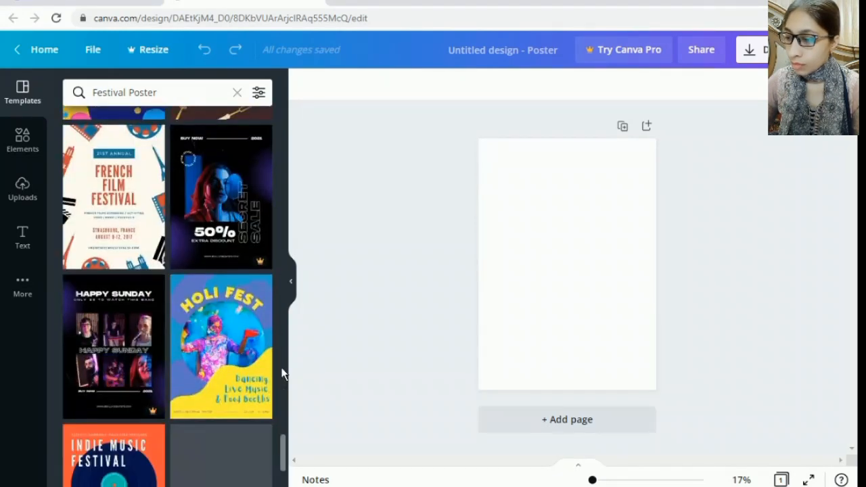
scroll(282, 374, down, 4)
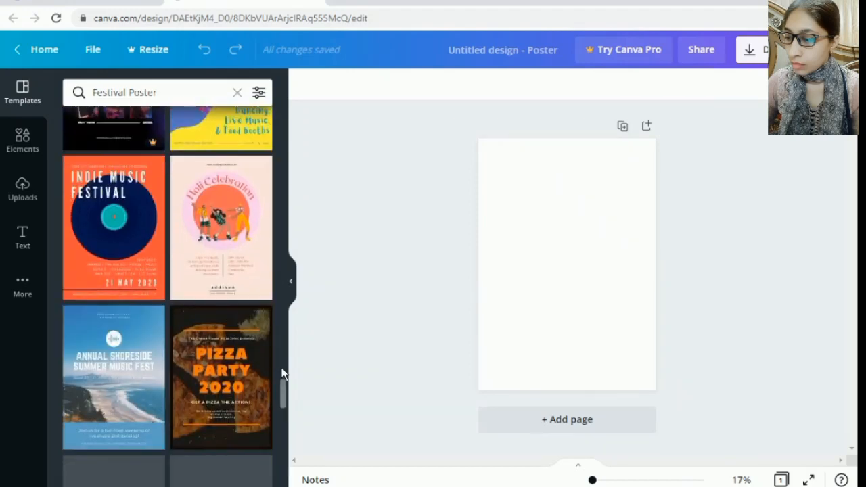
scroll(282, 374, down, 3)
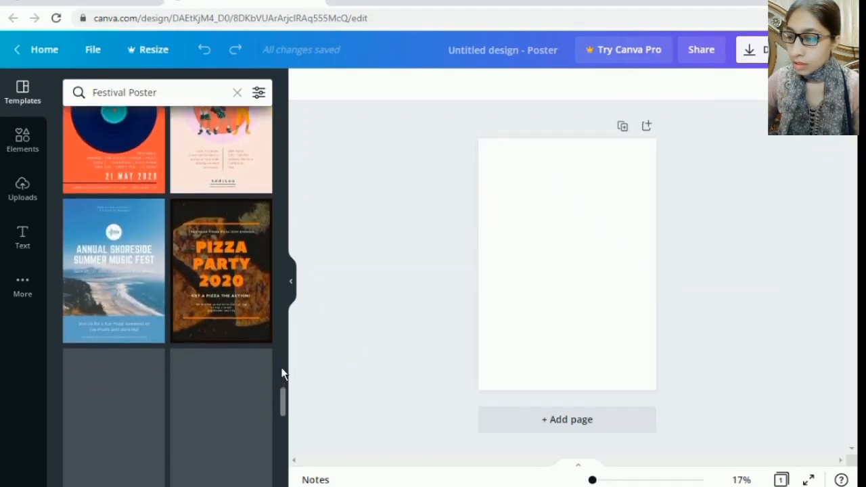
scroll(283, 374, down, 1)
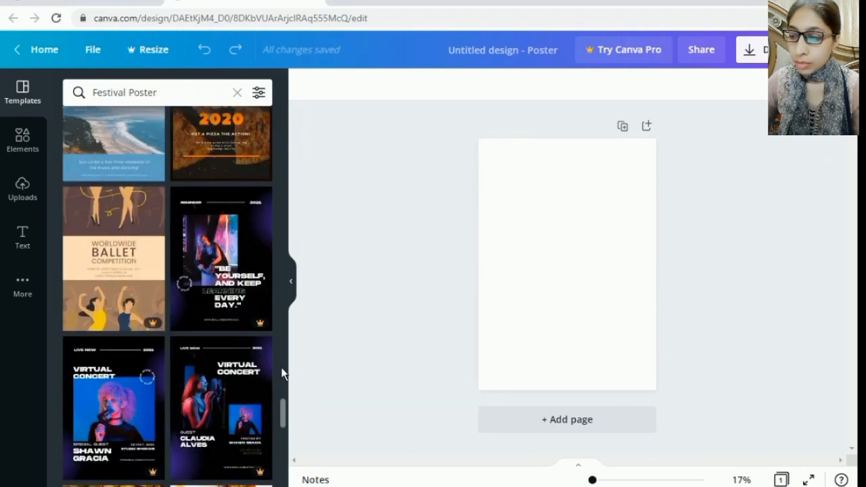
scroll(282, 374, down, 2)
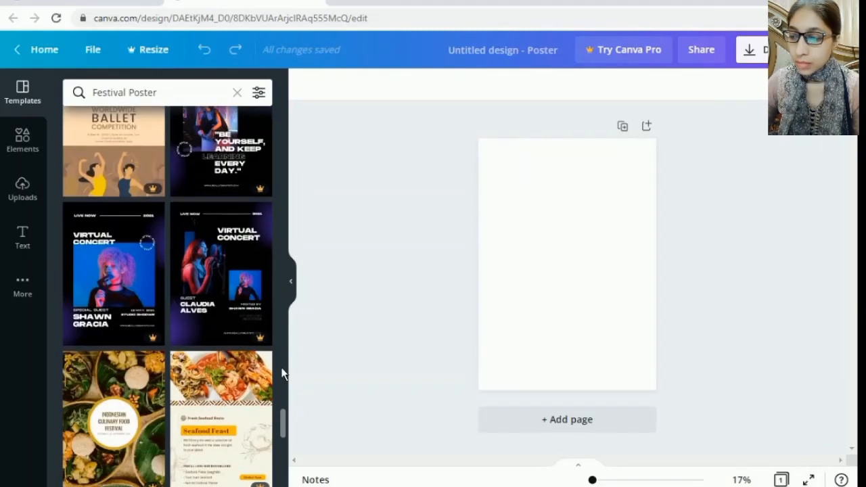
scroll(283, 374, down, 5)
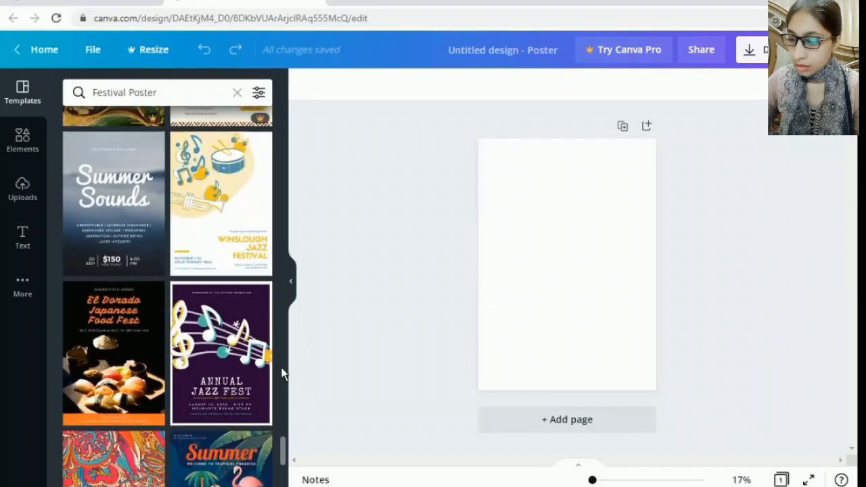
scroll(282, 374, down, 1)
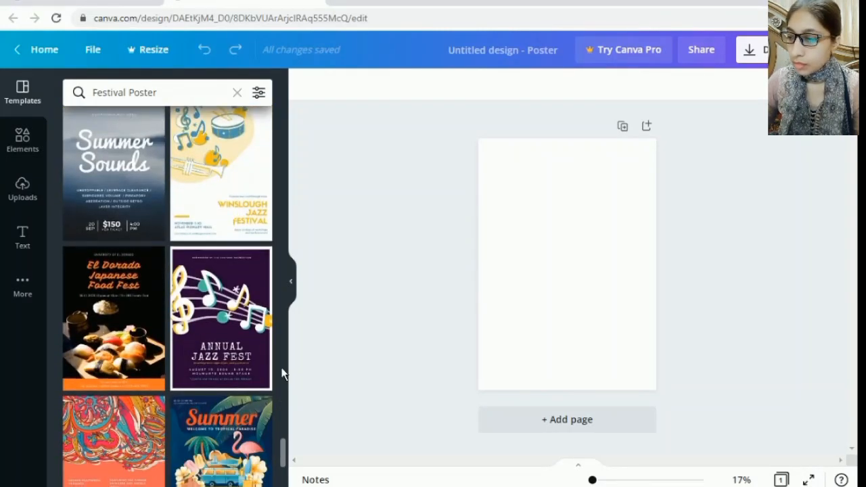
scroll(283, 374, down, 5)
scroll(283, 373, down, 1)
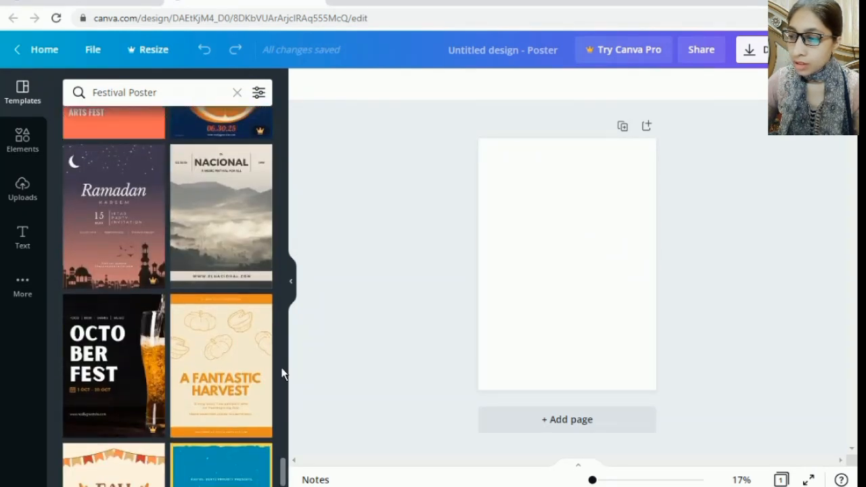
scroll(282, 374, down, 4)
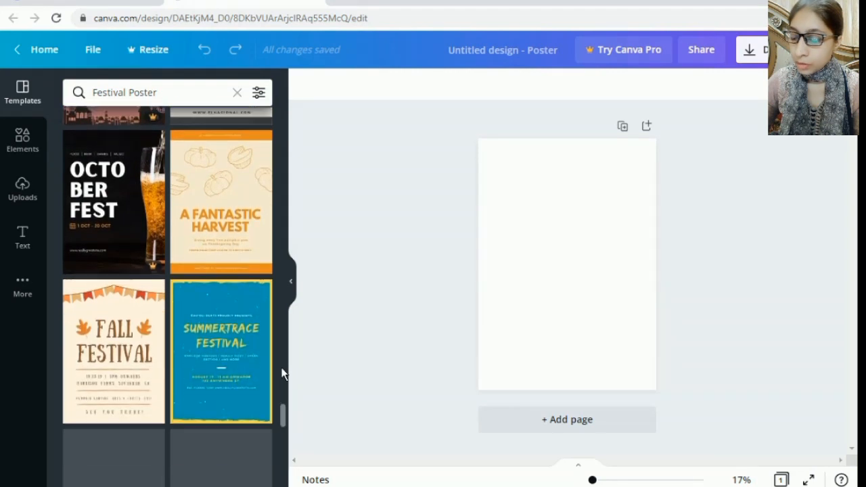
scroll(282, 374, down, 1)
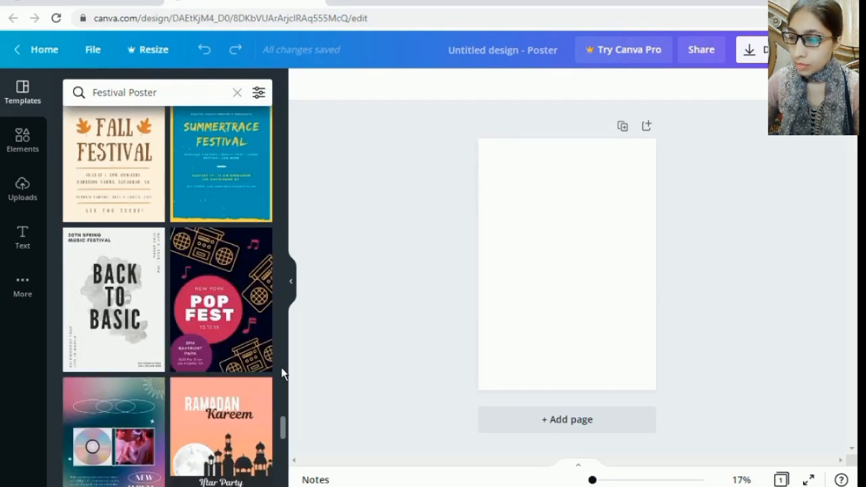
Step: Place the free Fall Festival template with the bunting and maple leaves onto the blank poster page
scroll(282, 374, up, 1)
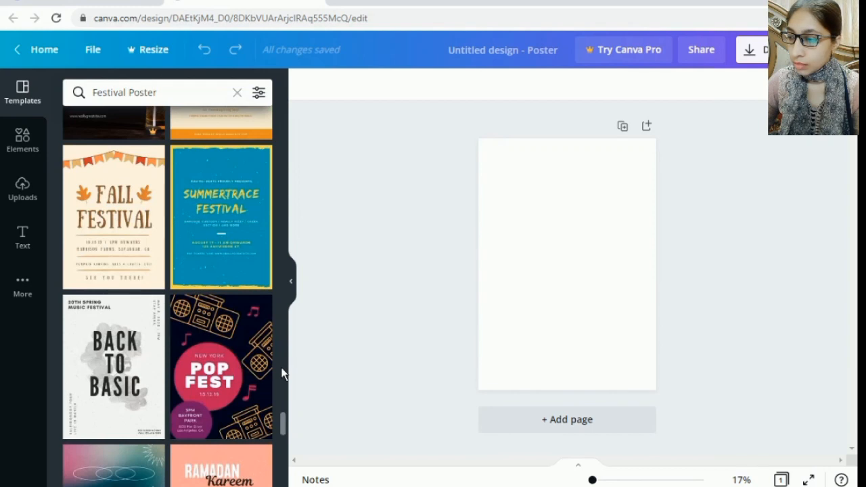
scroll(283, 374, up, 1)
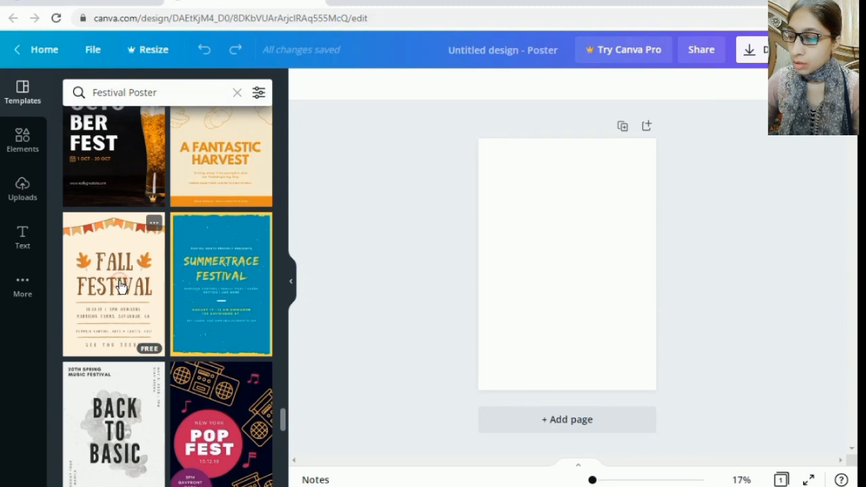
drag(136, 284, 553, 228)
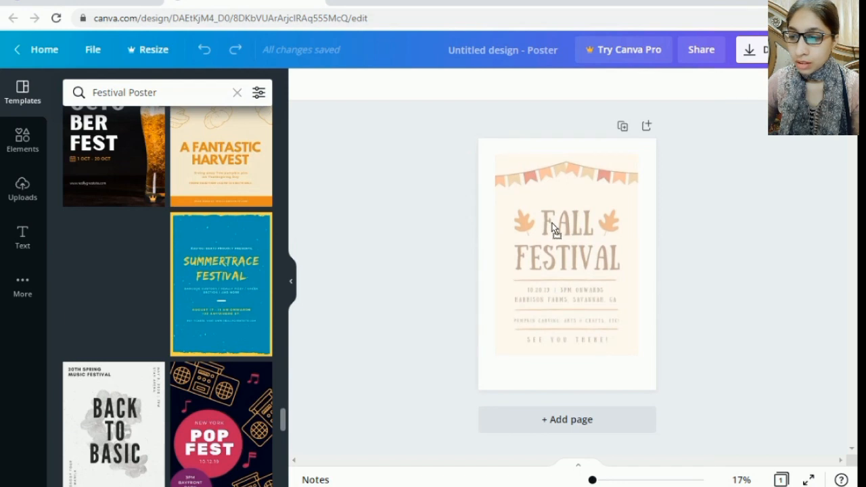
Step: Drop the Fall Festival template onto the page and select its bunting and title to examine the separate elements
drag(553, 228, 554, 228)
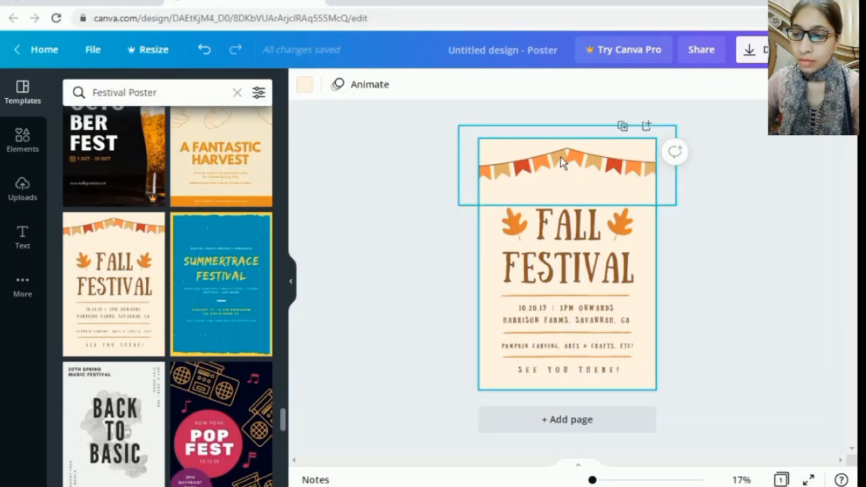
click(510, 157)
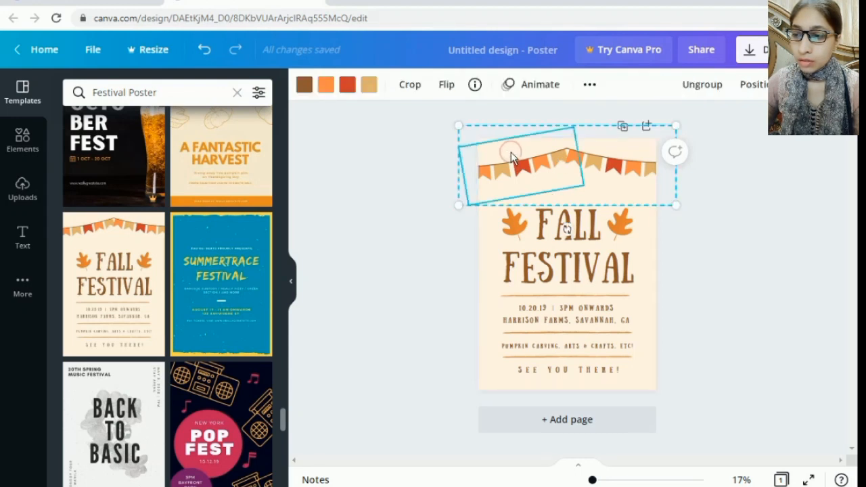
click(430, 268)
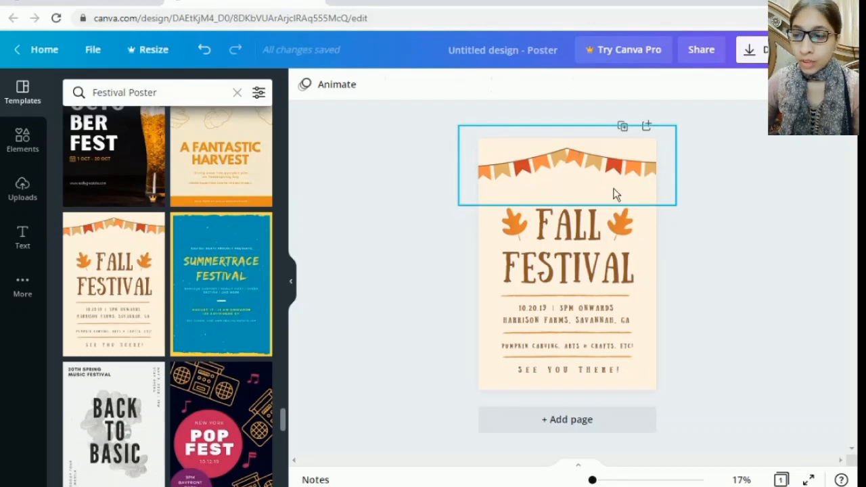
click(645, 265)
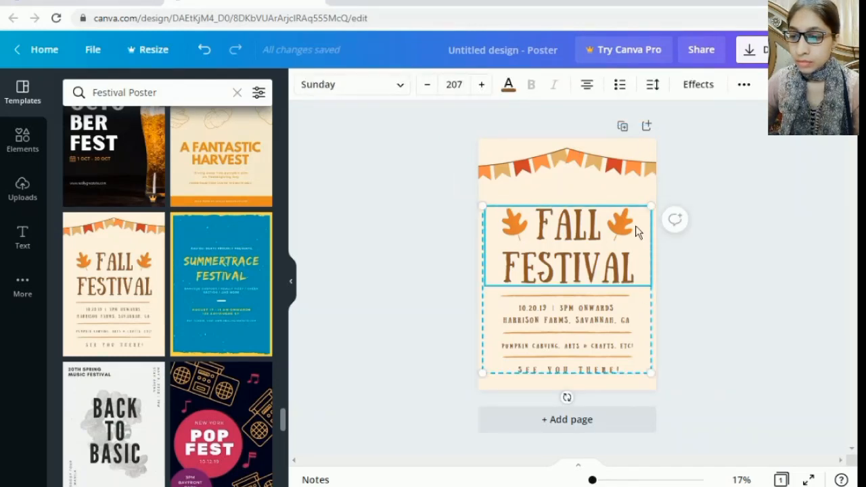
click(634, 195)
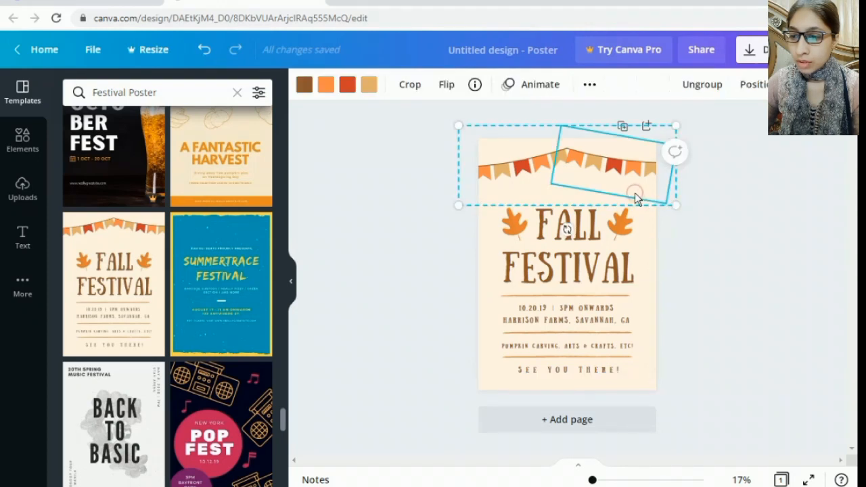
Step: Select the poster's cream background and open its colour choices
click(654, 262)
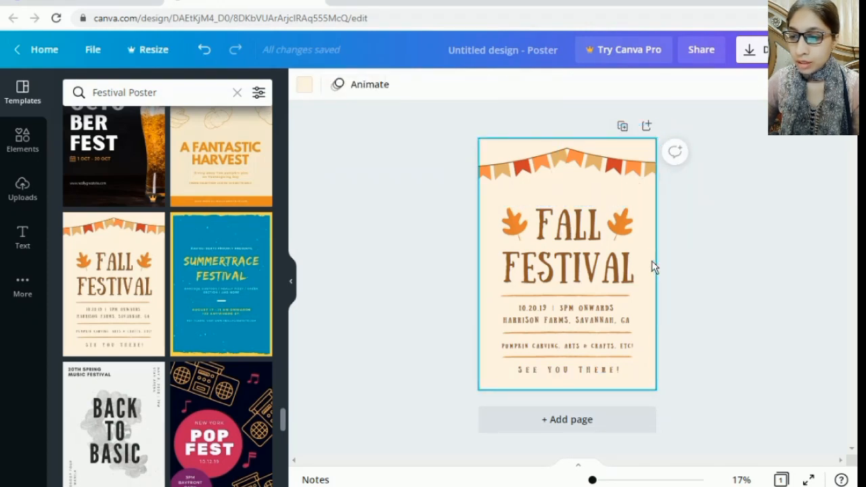
click(304, 90)
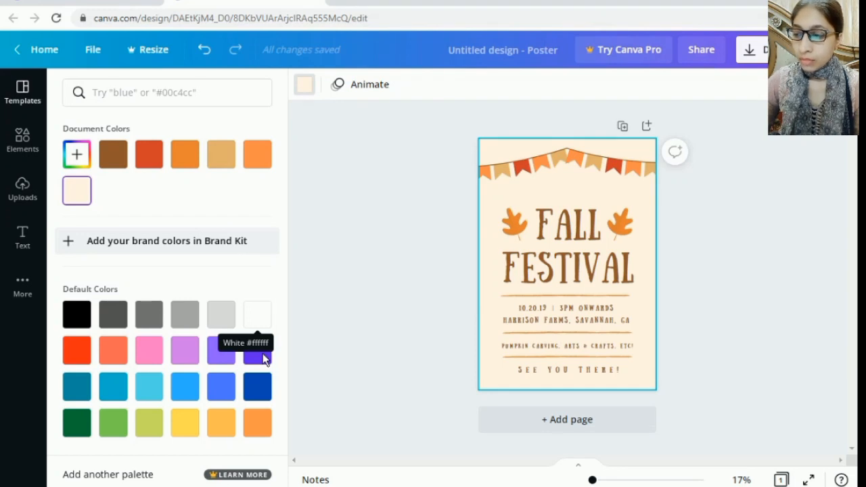
Step: Try various document and default colours on the poster background, including blue, orange, yellow, black, pink, red and grey shades
click(257, 395)
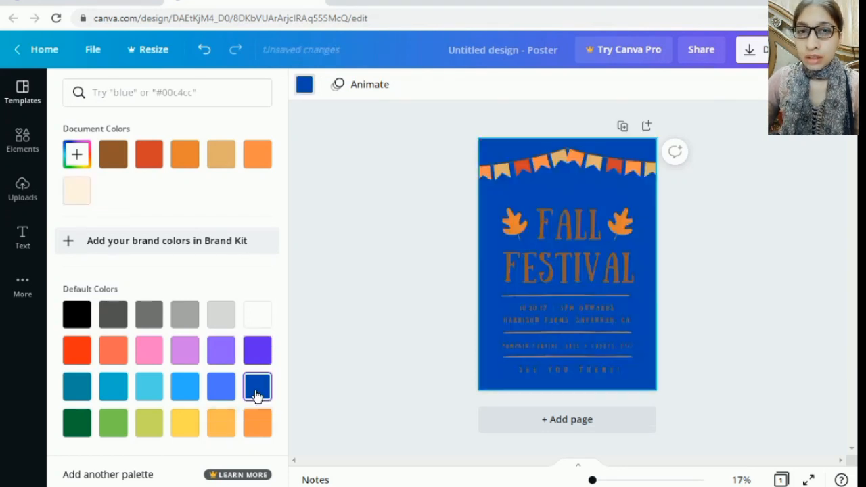
click(258, 425)
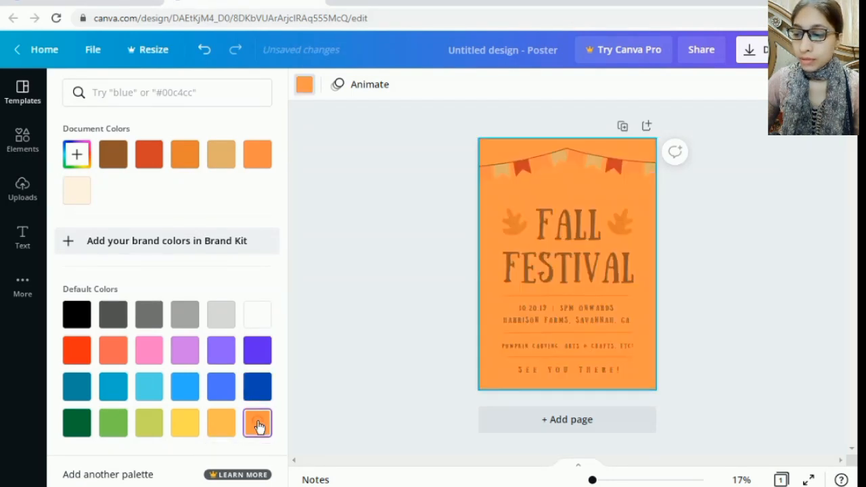
click(221, 426)
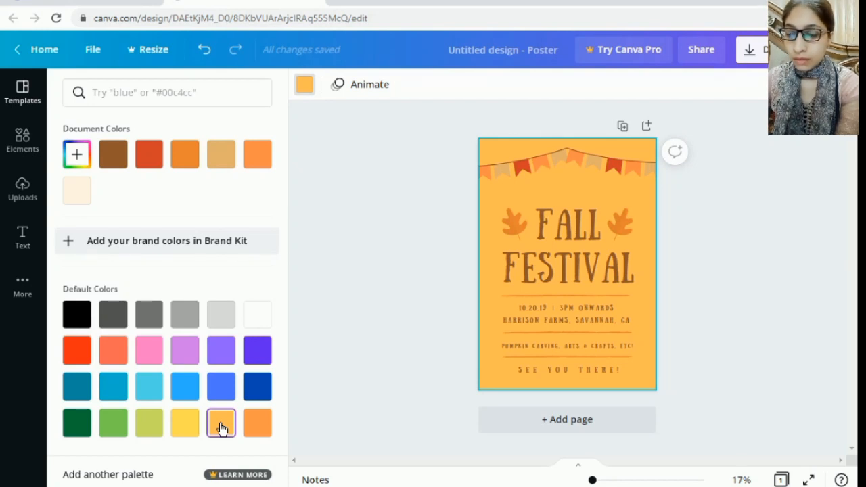
click(184, 425)
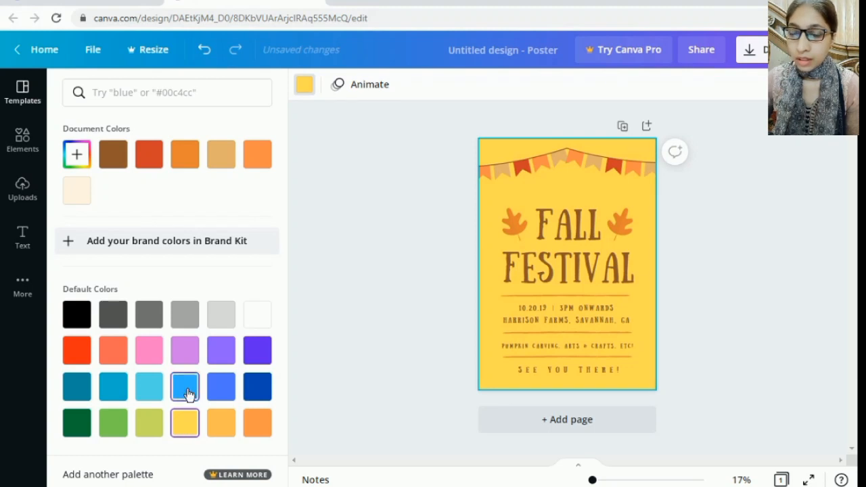
click(188, 393)
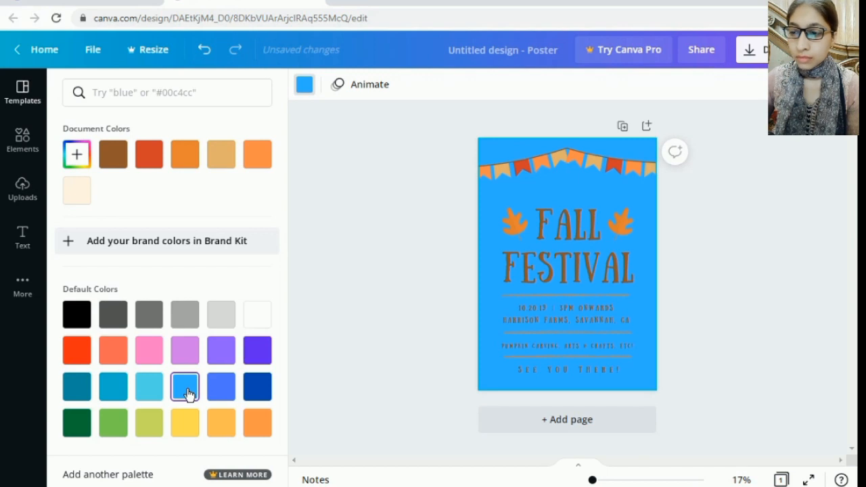
click(115, 391)
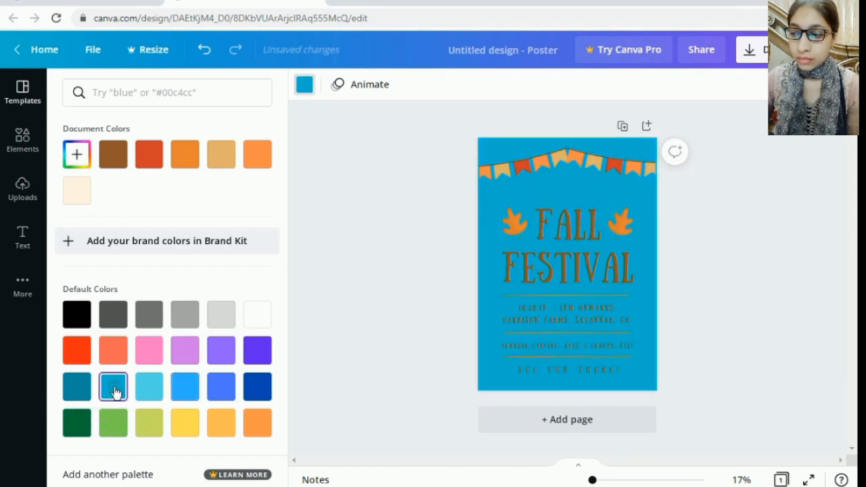
click(77, 388)
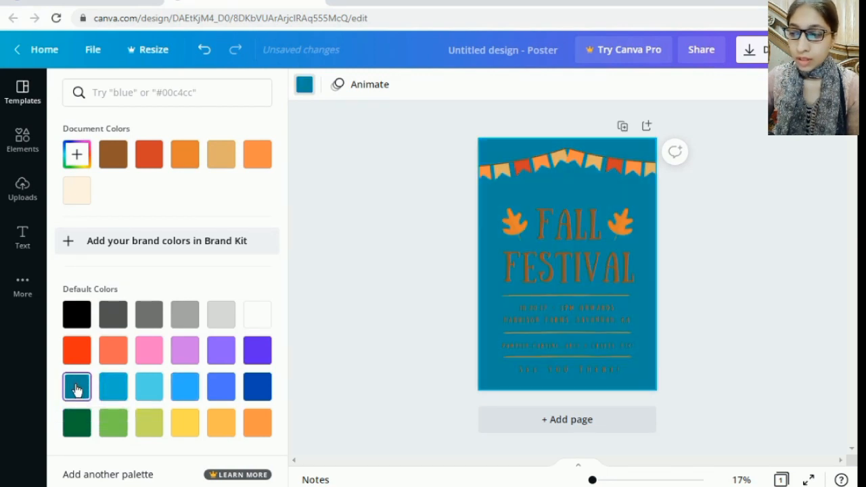
click(76, 315)
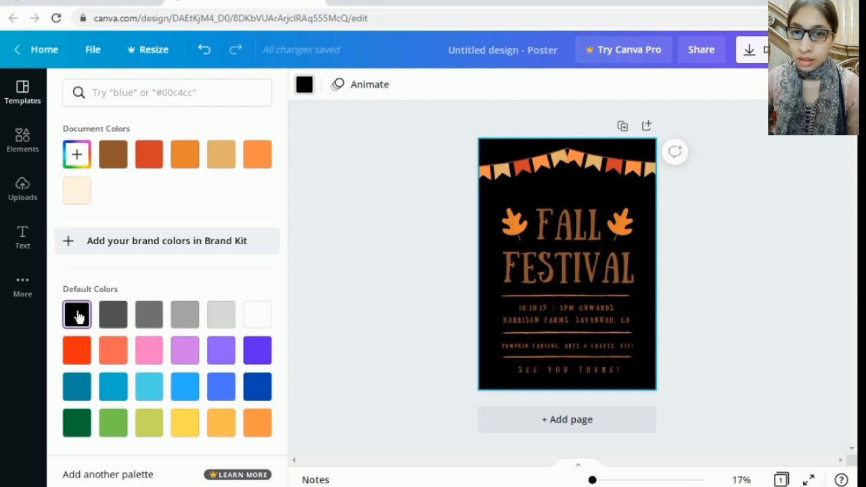
click(150, 353)
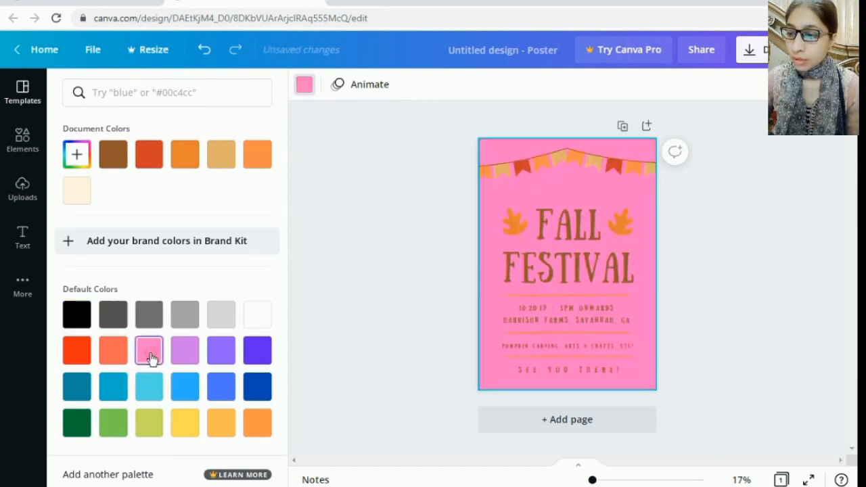
click(148, 159)
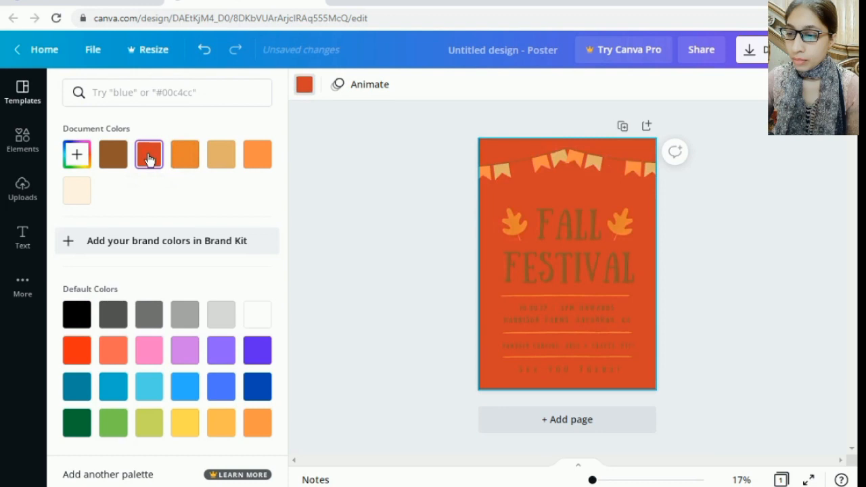
click(186, 156)
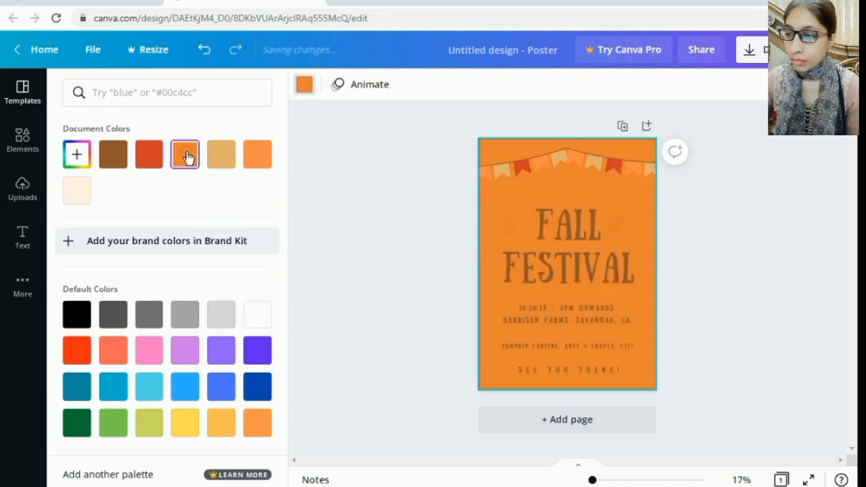
click(225, 159)
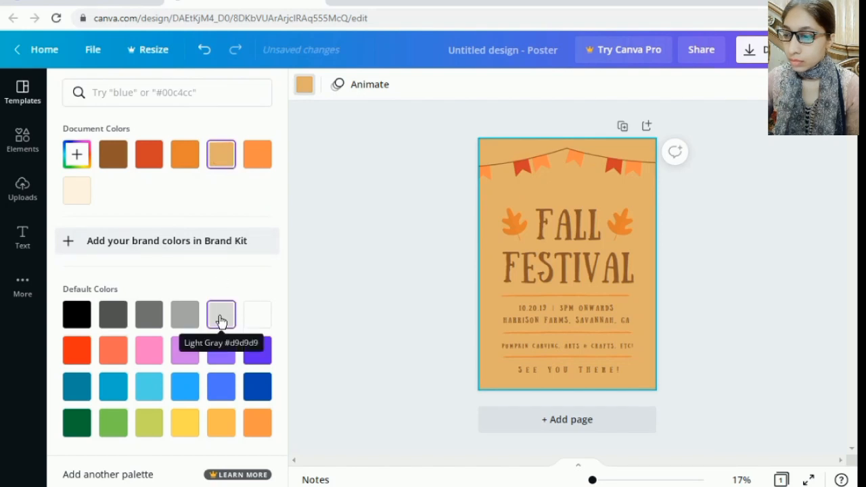
click(181, 321)
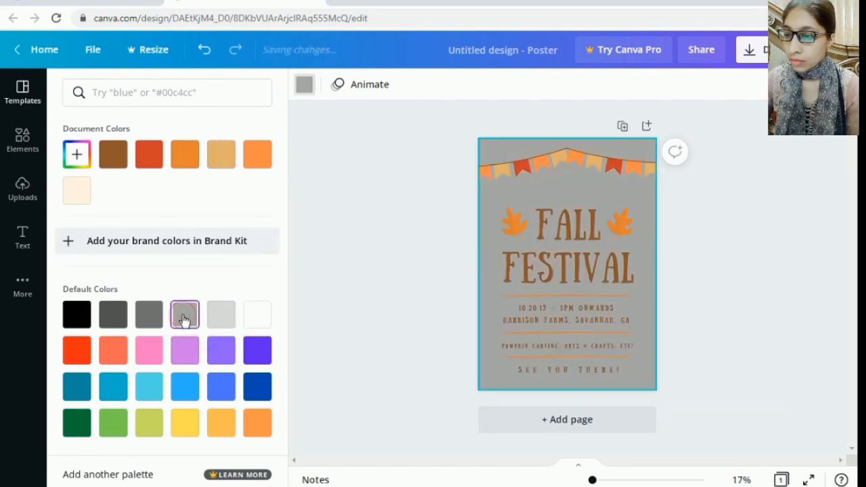
click(145, 315)
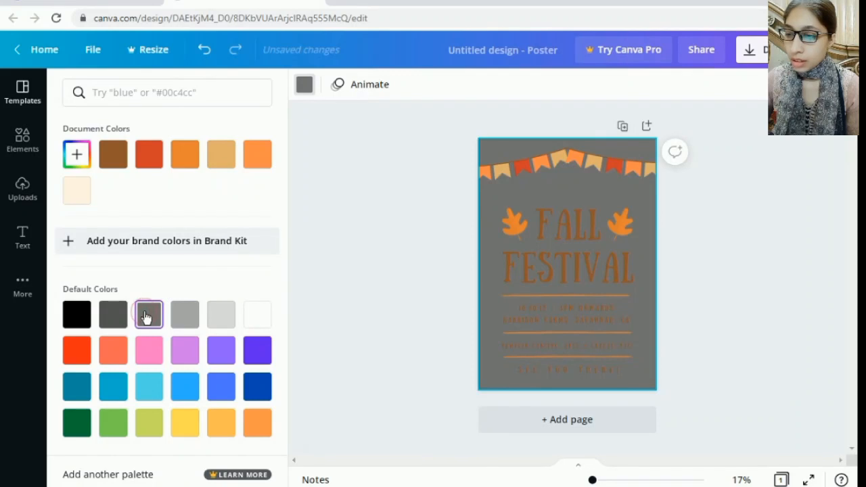
click(117, 317)
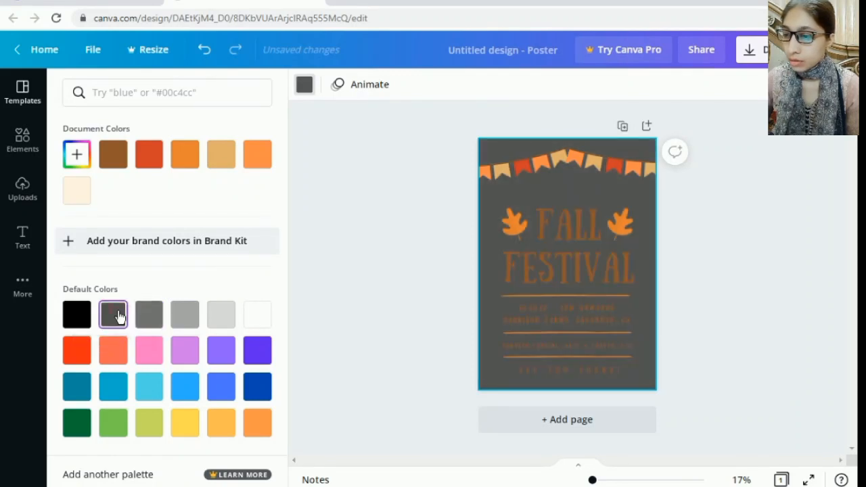
click(186, 352)
click(186, 428)
Step: Apply the default lime green to the background, then adjust it to the muted custom colour #ADB68B
click(147, 425)
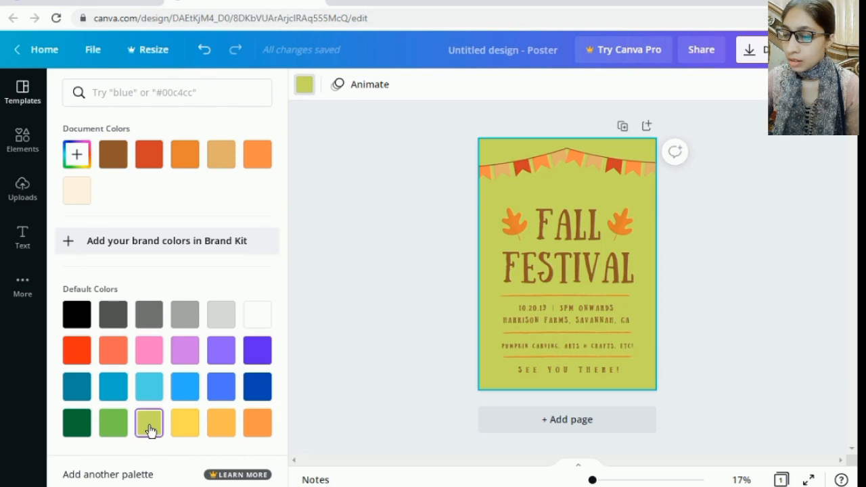
click(78, 158)
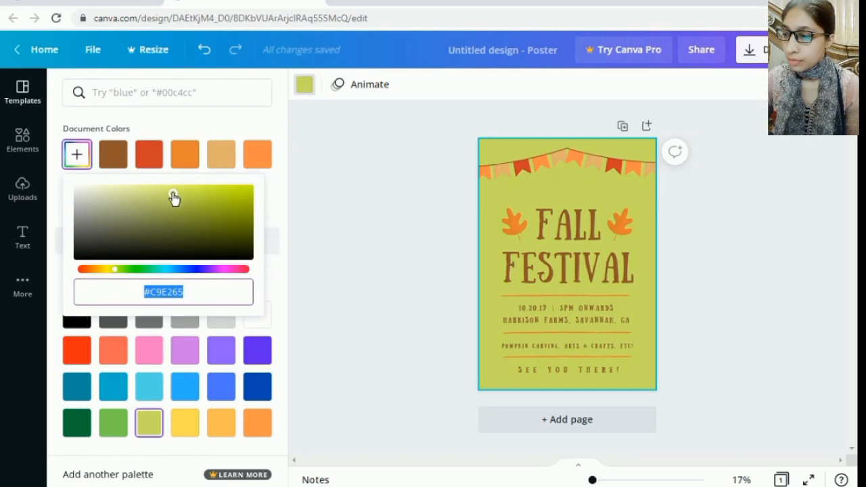
drag(174, 198, 226, 213)
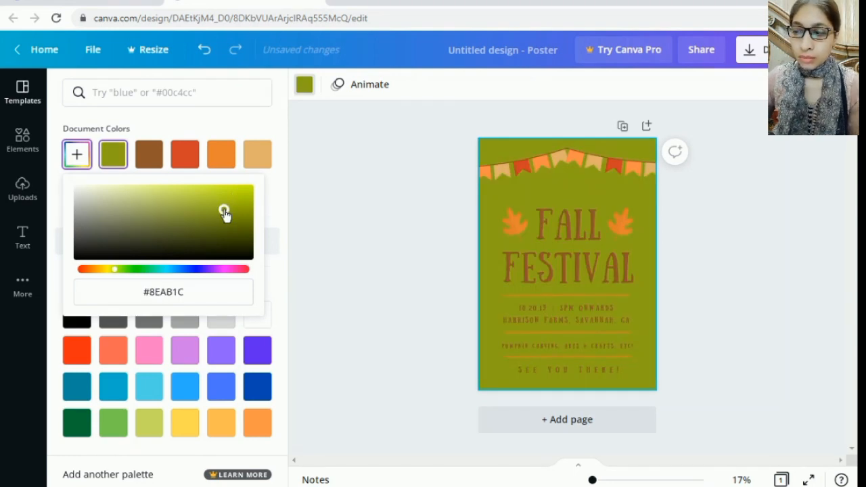
drag(226, 215, 116, 207)
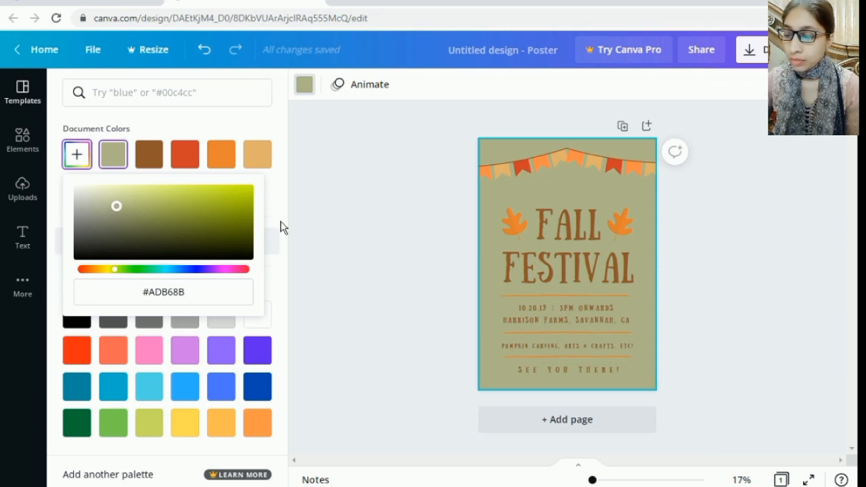
click(359, 227)
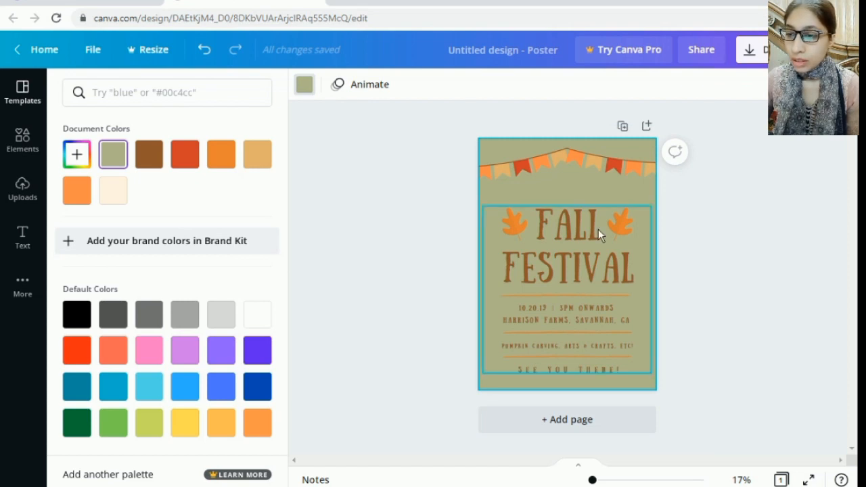
Step: Examine the poster's separate text lines by selecting the closing line, the activities line and the date-and-location text
click(597, 370)
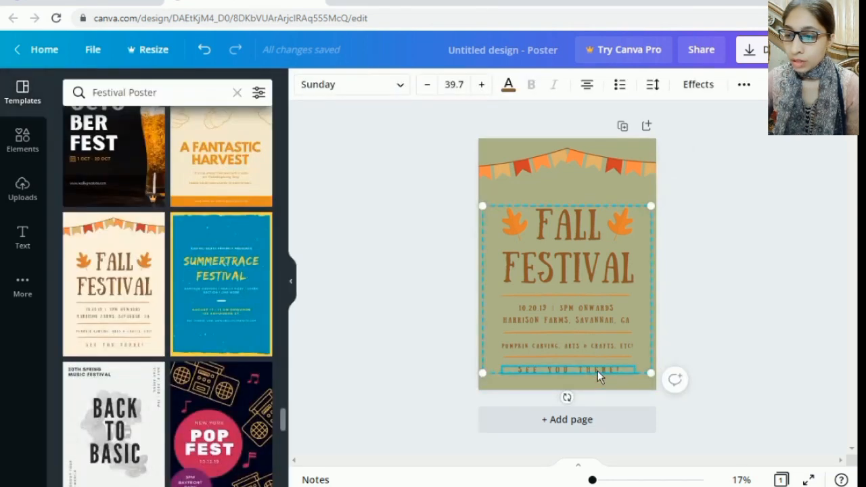
click(594, 345)
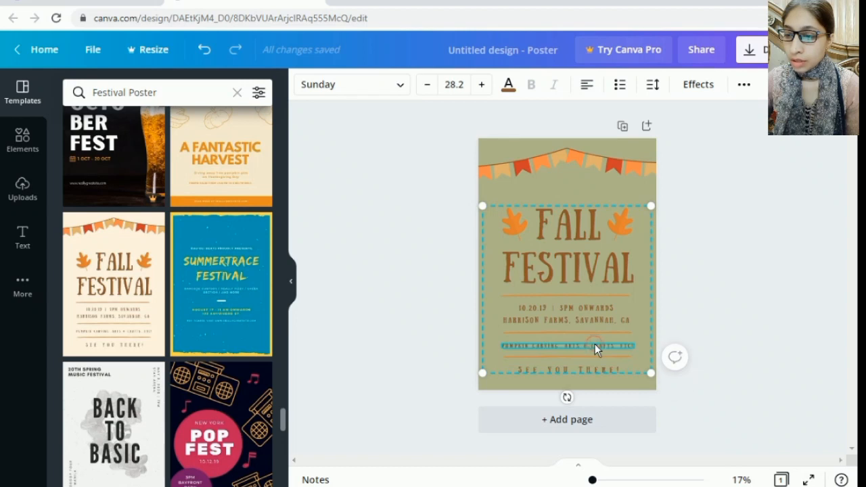
click(584, 319)
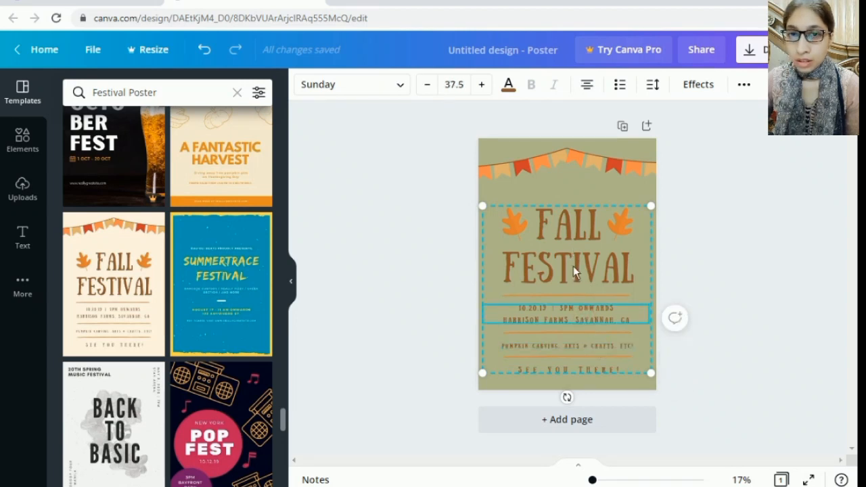
double_click(582, 319)
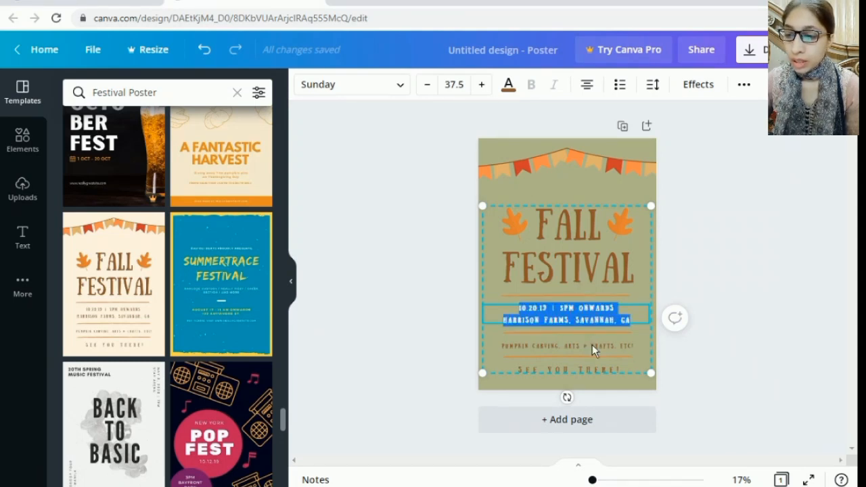
double_click(592, 345)
Step: Delete the "See you there!" line from the poster's text group and select the bunting group
click(592, 371)
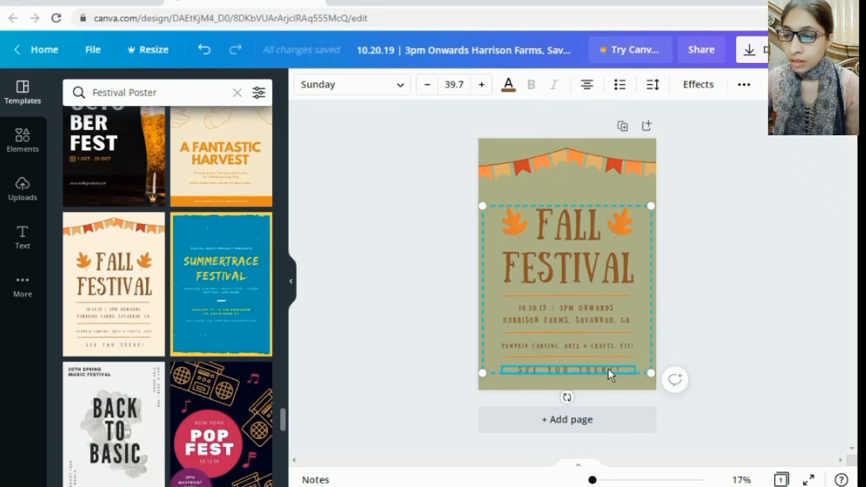
right_click(608, 368)
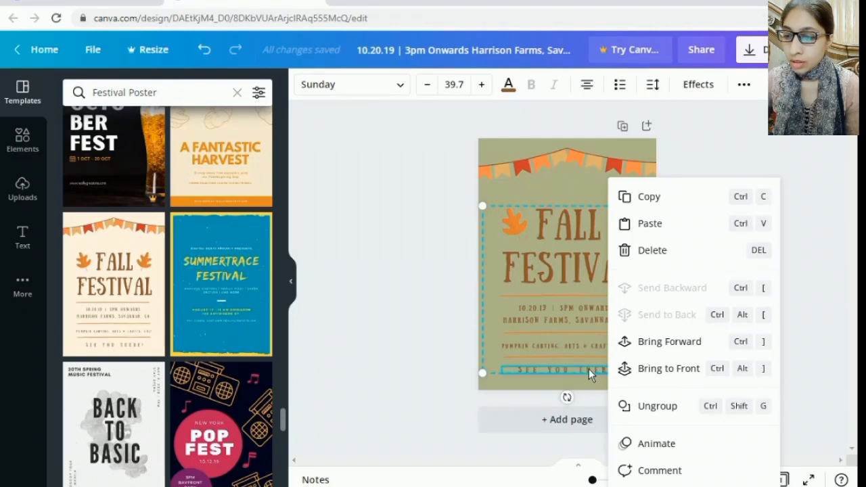
click(645, 250)
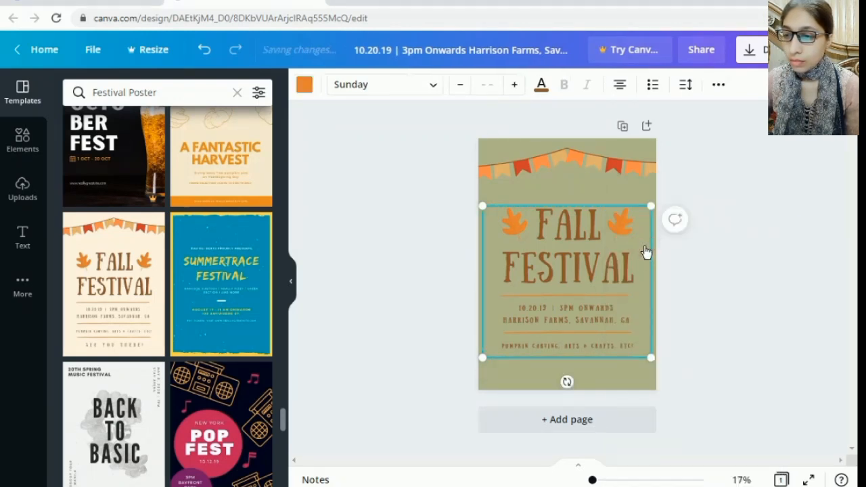
click(564, 194)
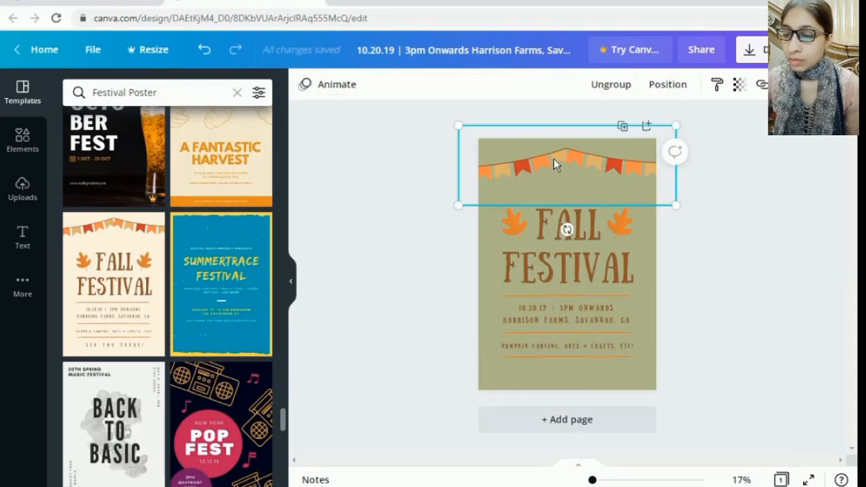
Step: Try orange, red, brown and dark grey on the bunting's tan flags, then replace that tan with light purple throughout the poster
click(554, 157)
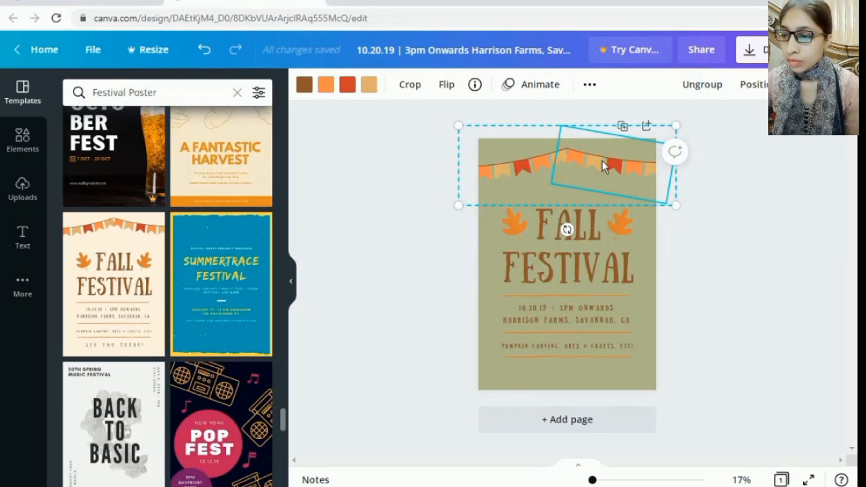
click(369, 86)
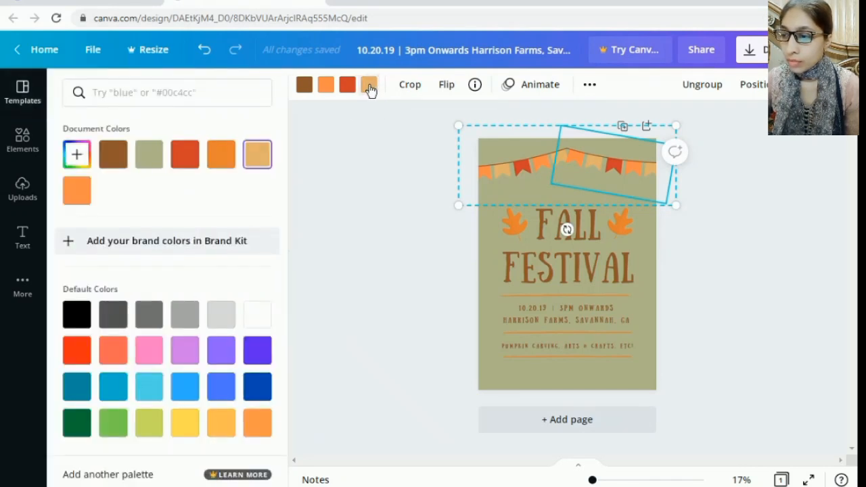
click(222, 161)
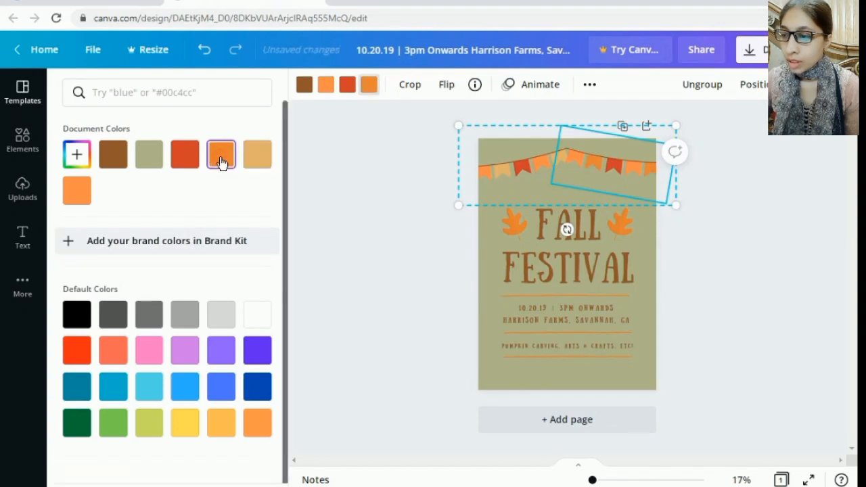
click(185, 162)
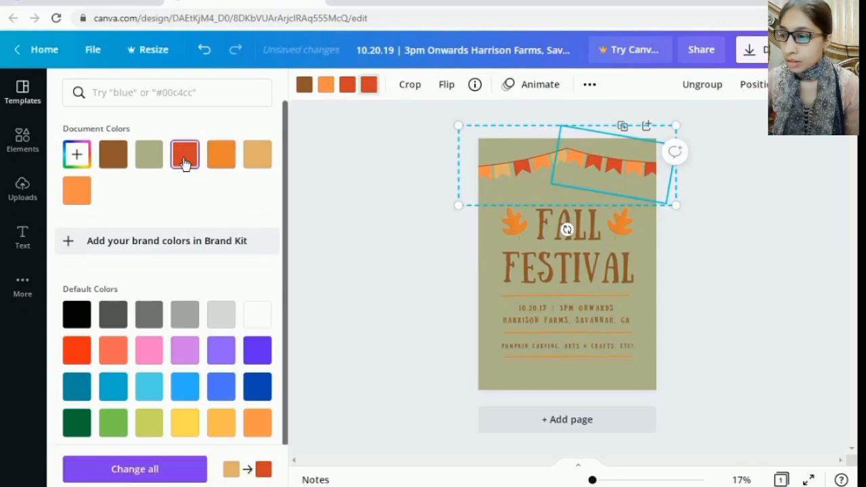
click(113, 157)
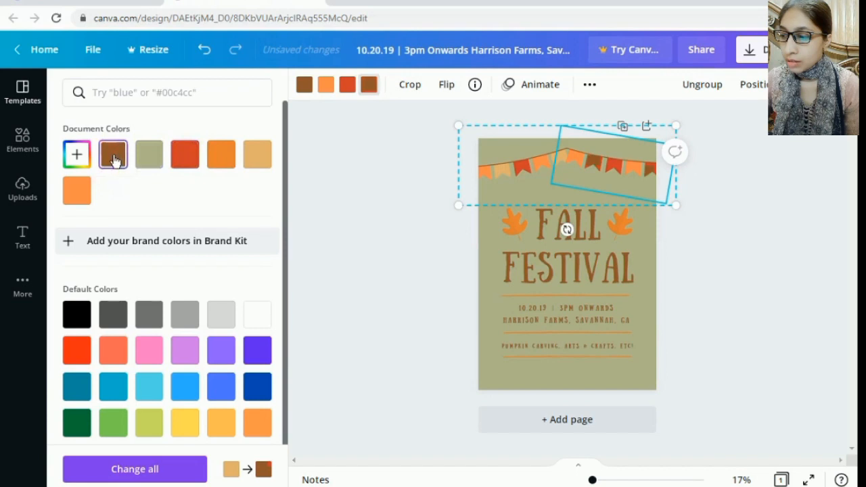
click(111, 318)
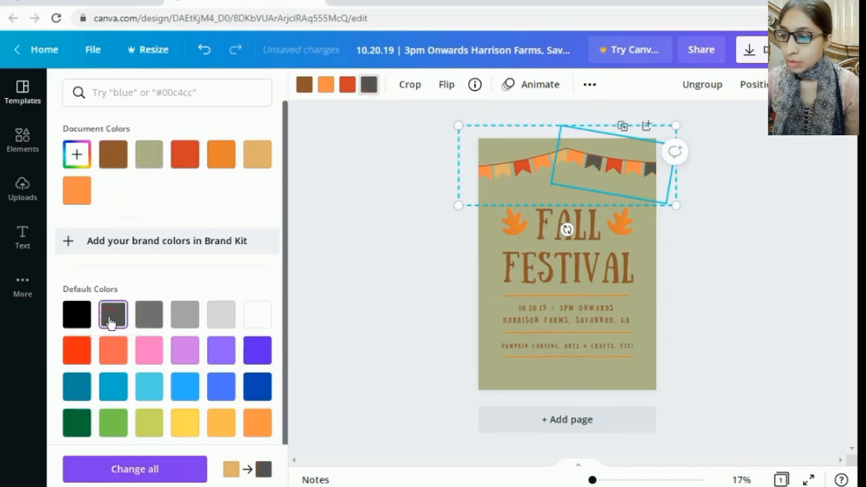
click(220, 319)
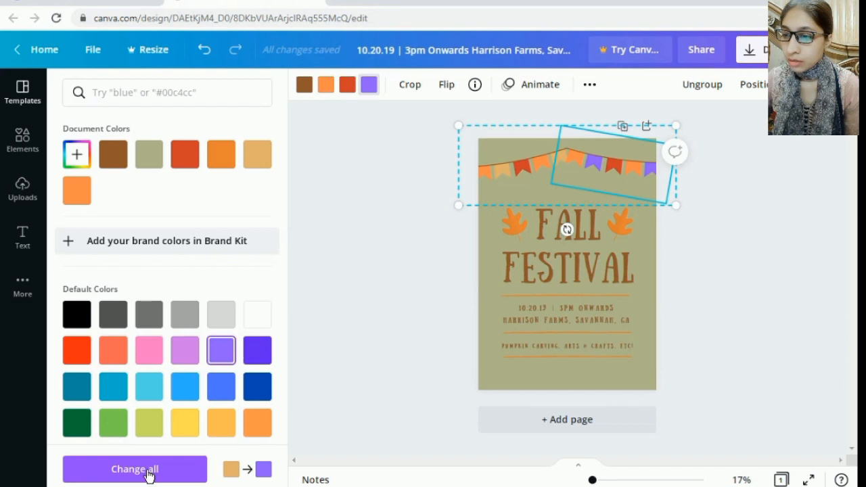
click(148, 473)
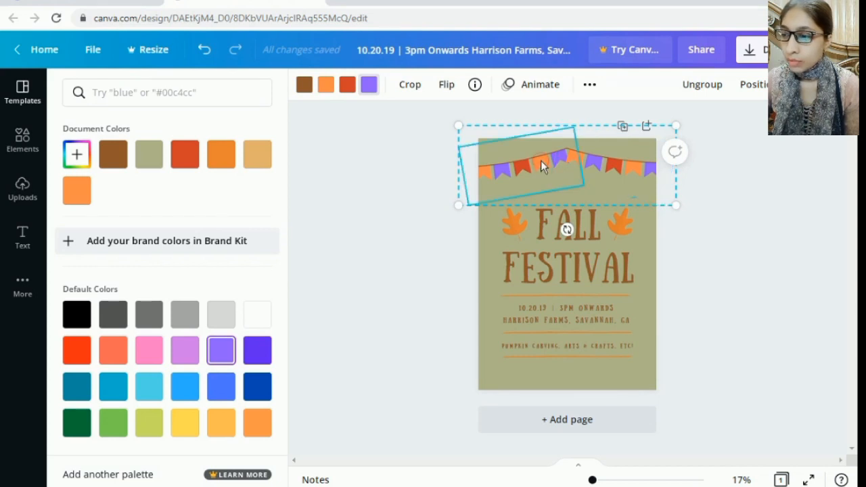
Step: Try green, blue and pink shades on the bunting's orange flags, then replace that orange with the default yellow-orange throughout the poster
click(326, 85)
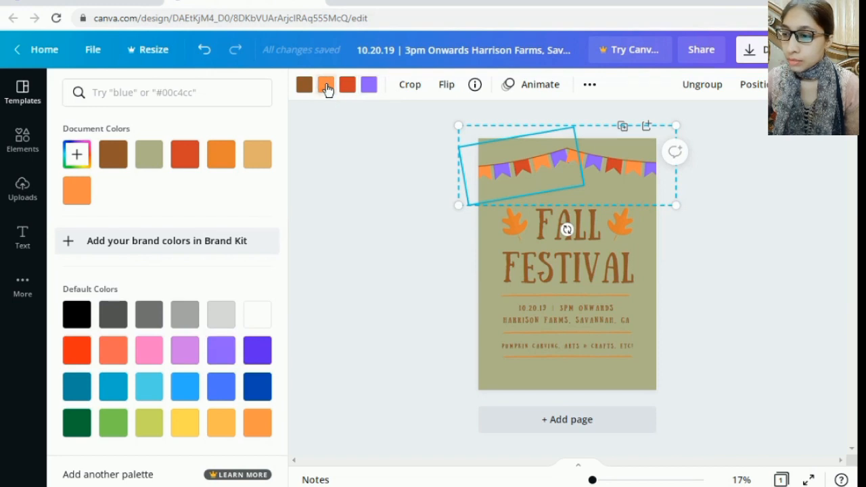
click(326, 87)
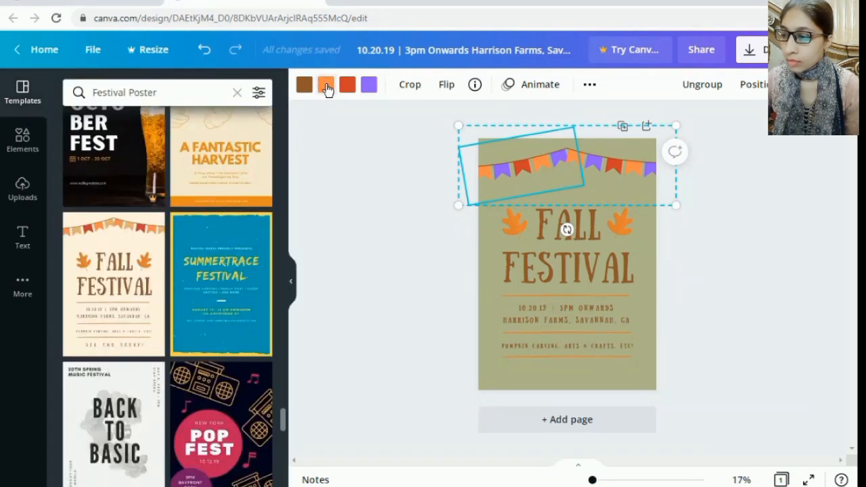
click(326, 86)
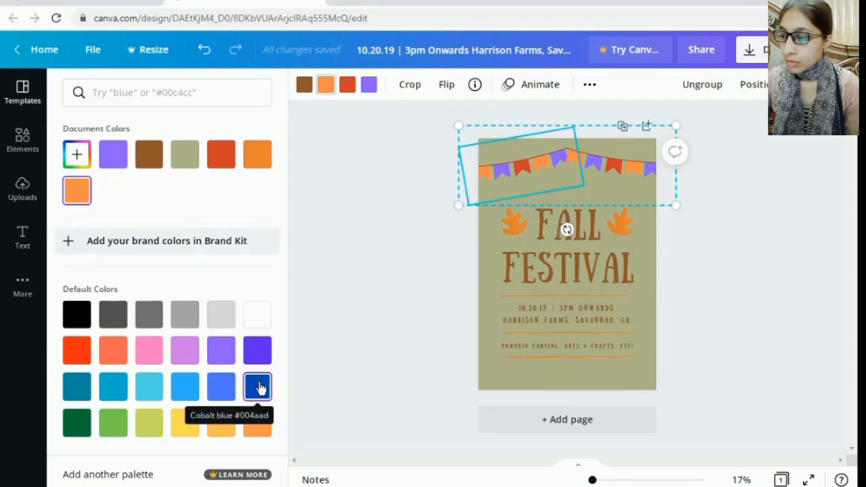
click(113, 426)
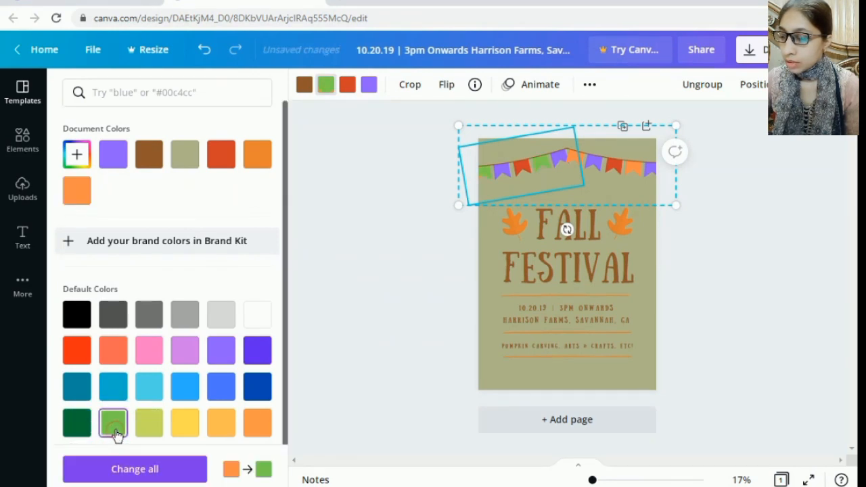
click(78, 425)
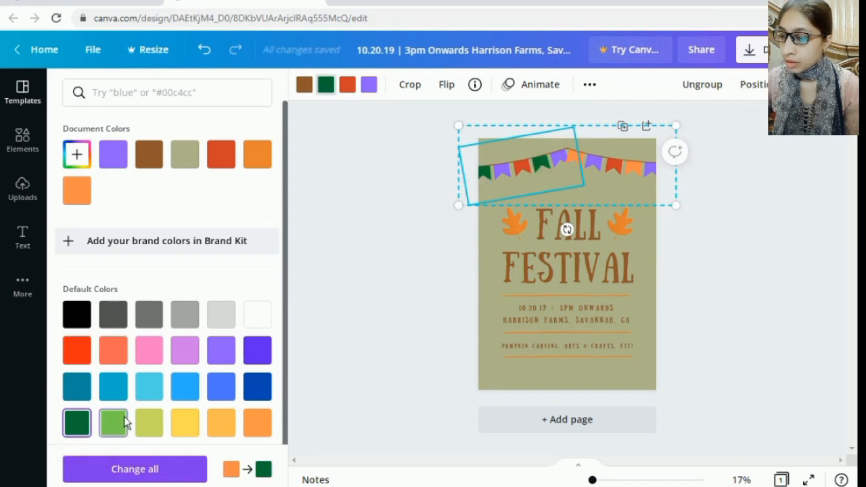
click(185, 386)
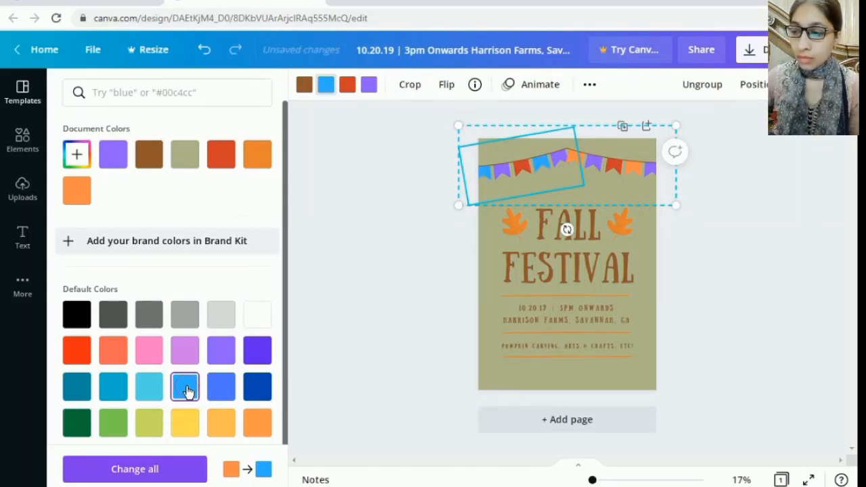
click(150, 357)
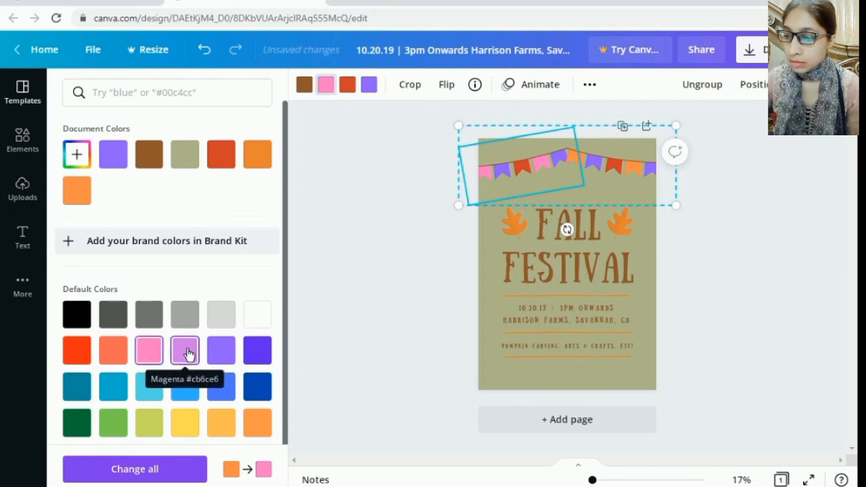
click(223, 391)
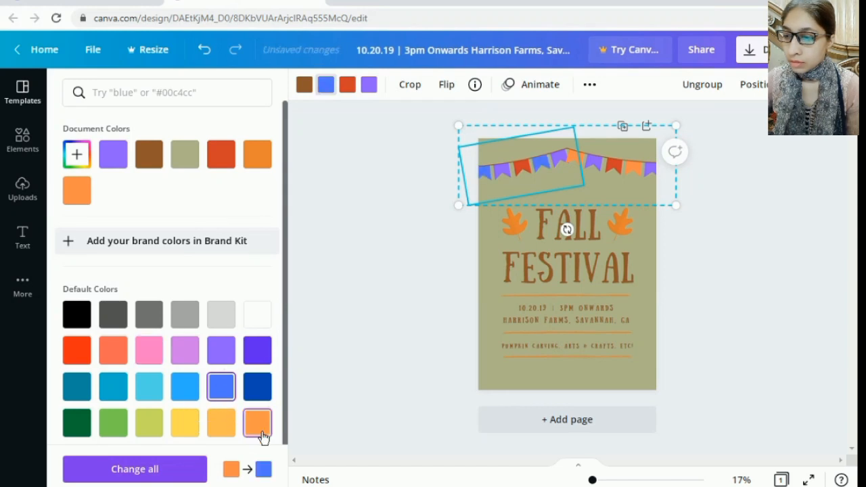
click(218, 429)
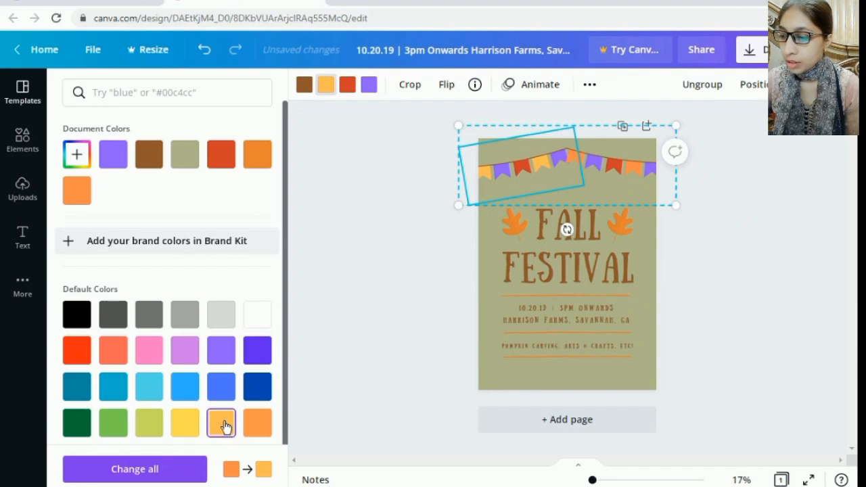
click(142, 470)
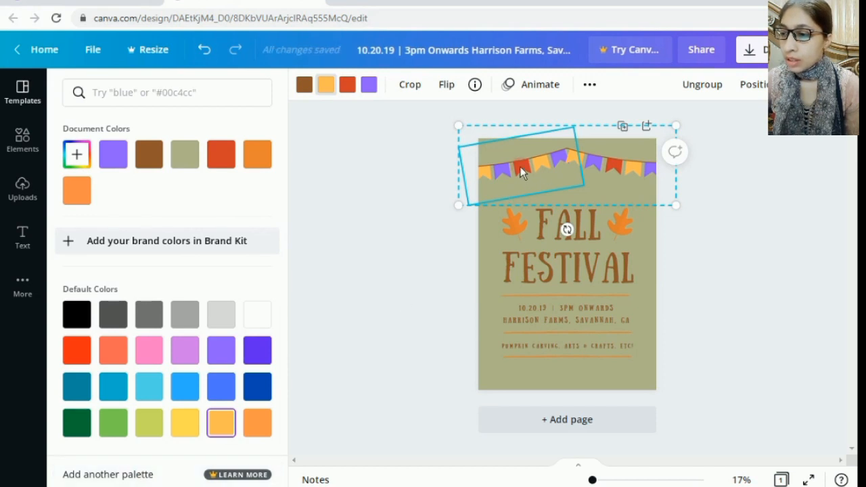
Step: Replace the bunting's red with the default light grey throughout the poster and deselect the bunting
click(348, 86)
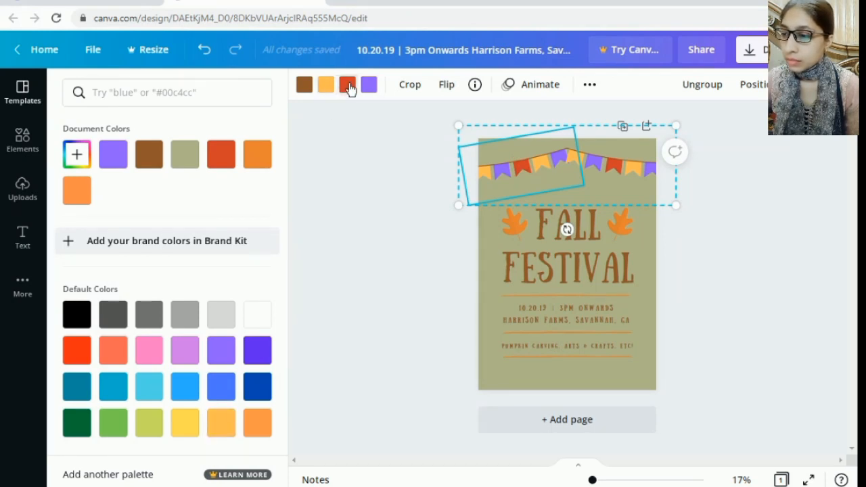
click(347, 86)
click(348, 86)
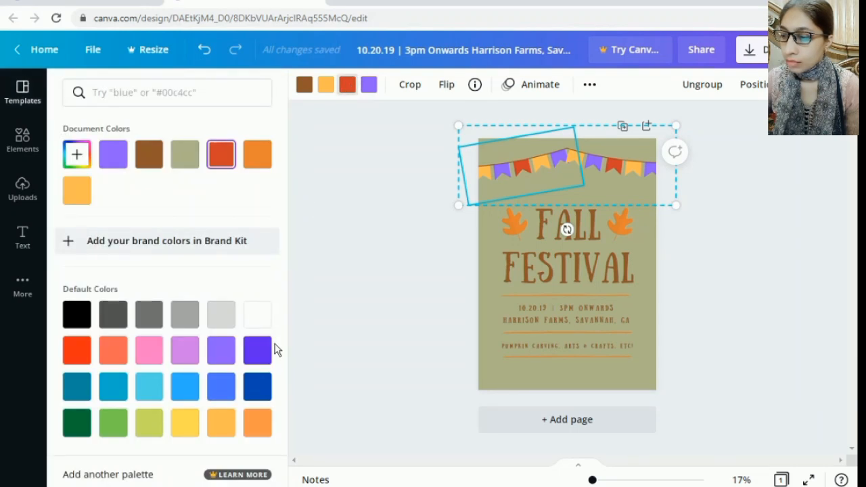
click(221, 315)
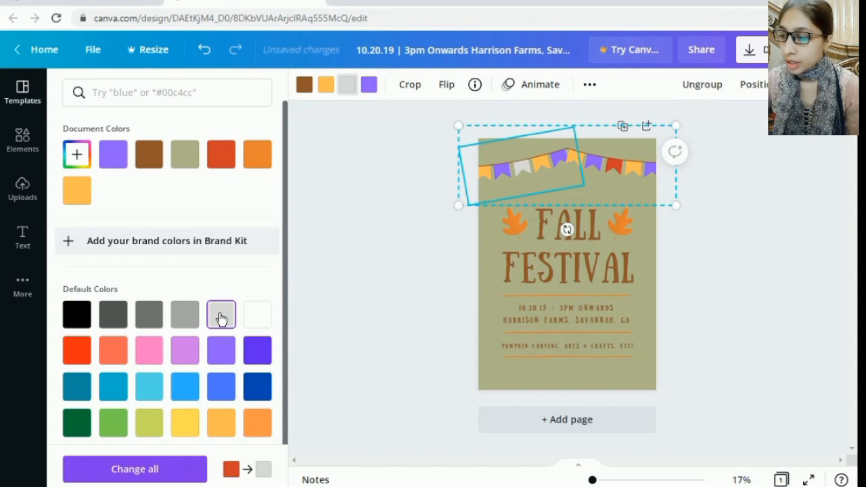
click(153, 469)
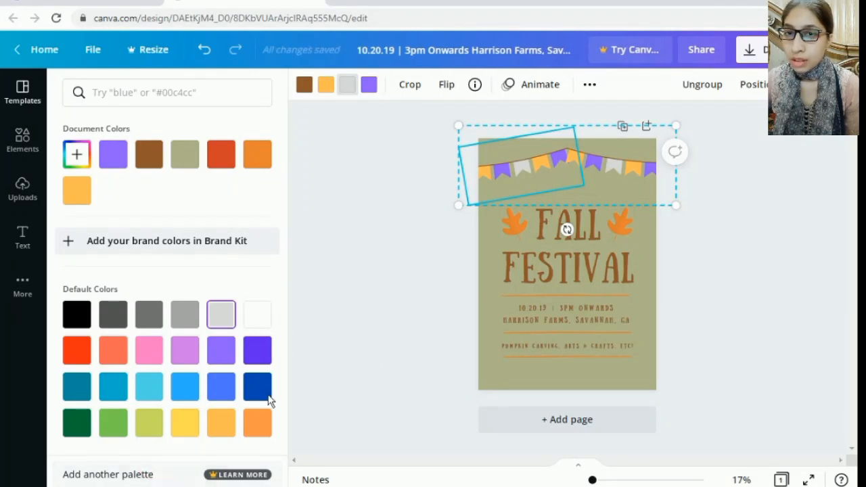
click(714, 196)
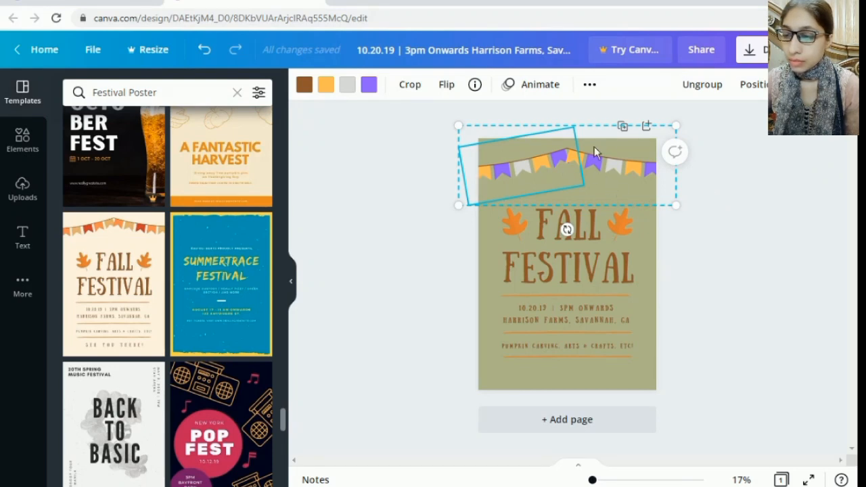
click(701, 218)
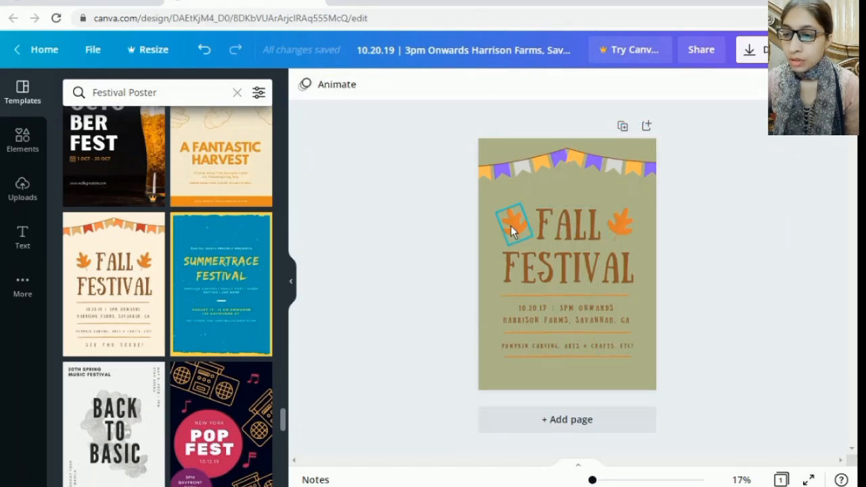
Step: Delete the two orange maple leaves on either side of the word "FALL"
right_click(617, 222)
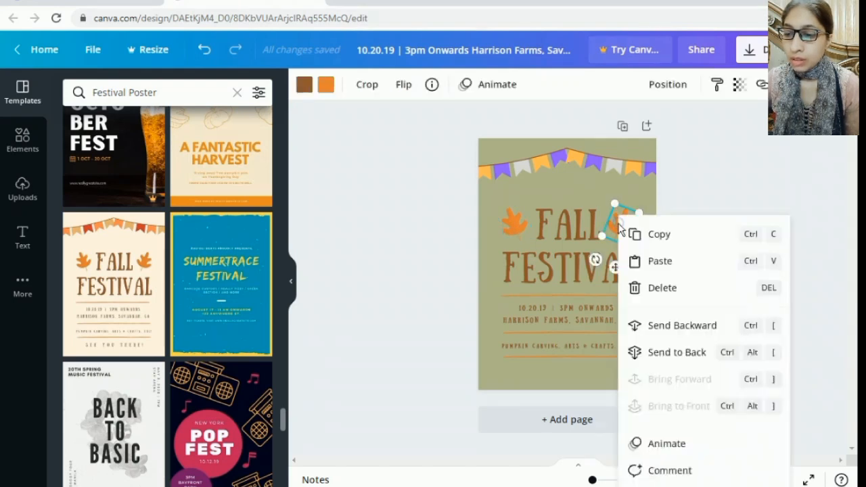
click(659, 288)
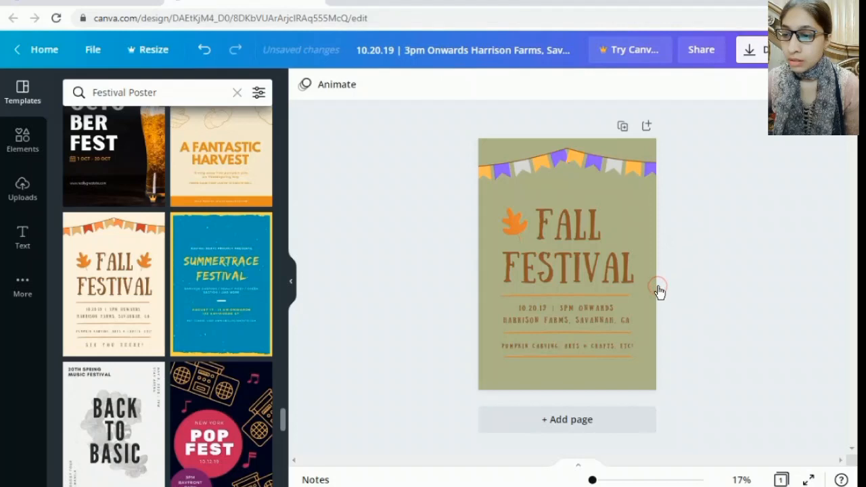
right_click(510, 220)
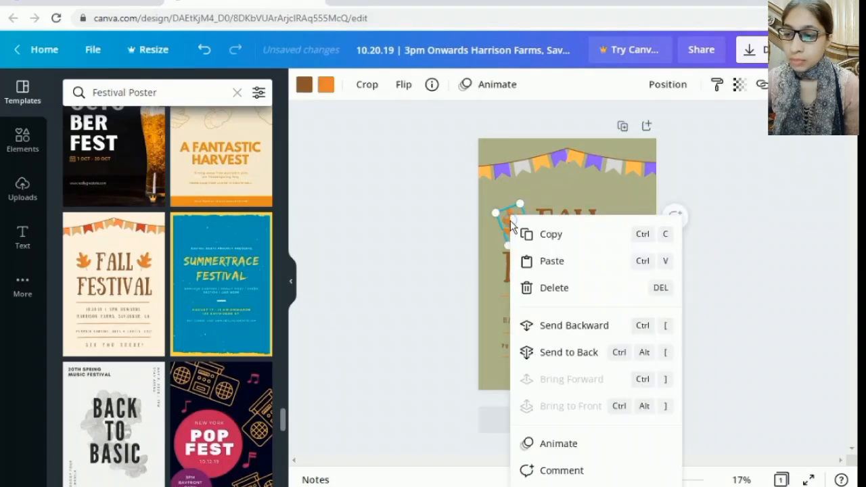
click(554, 288)
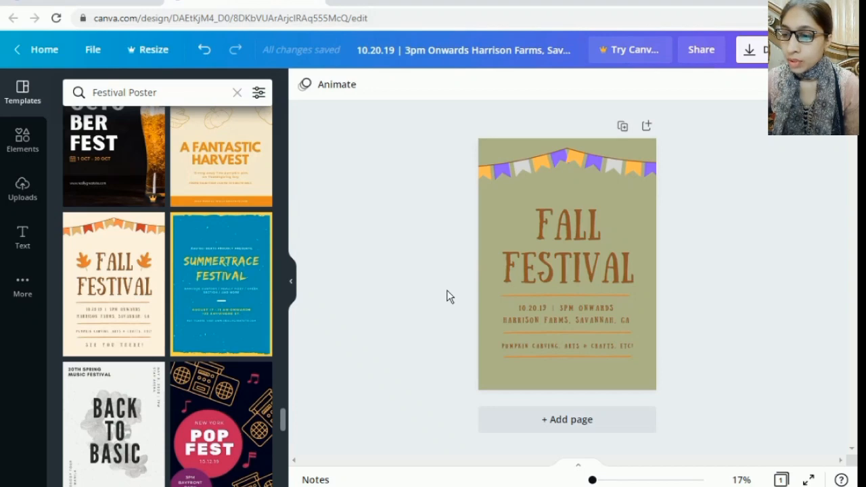
Step: Try the Belleza font on the "FALL FESTIVAL" heading
click(568, 263)
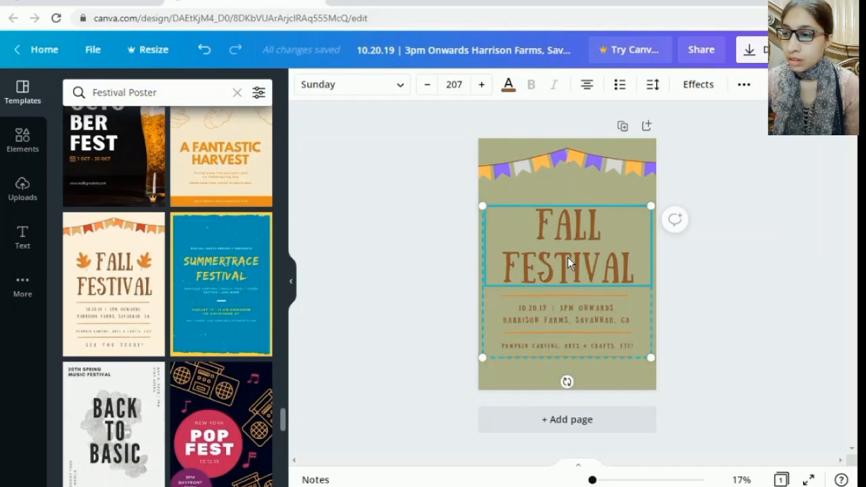
click(400, 90)
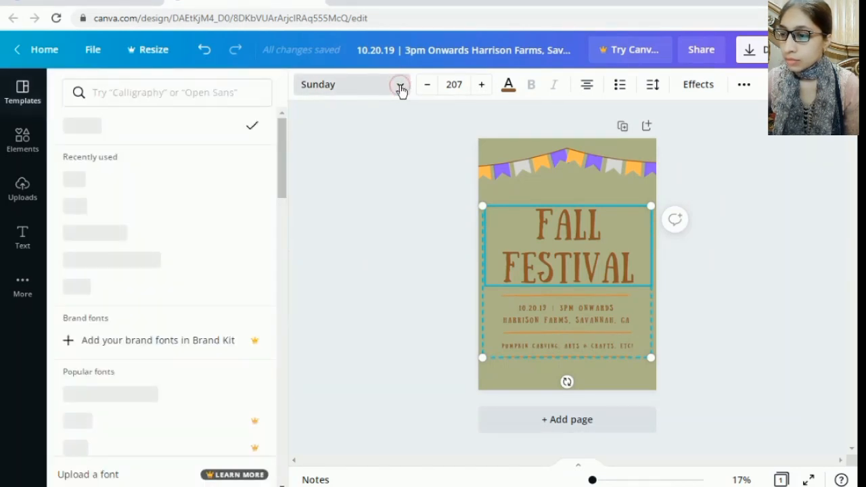
click(400, 89)
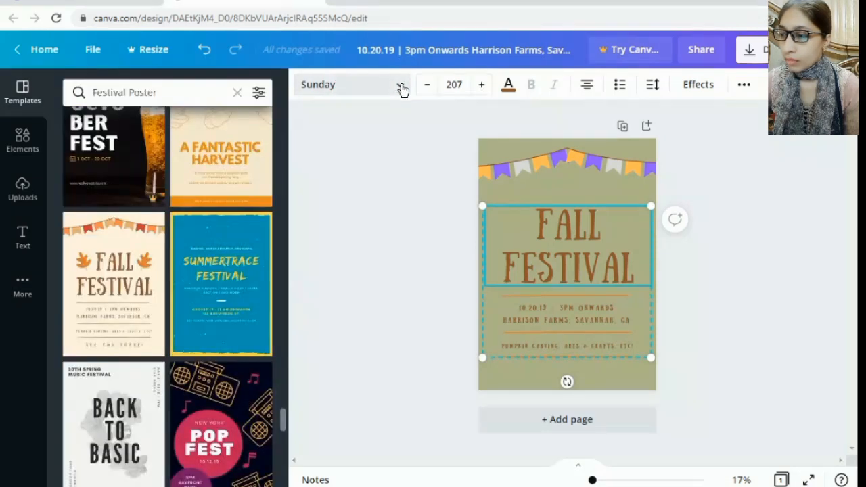
click(315, 88)
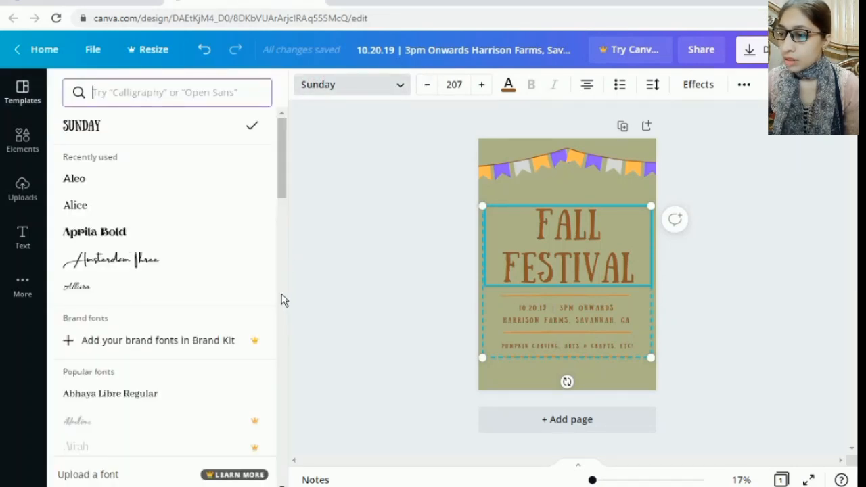
click(281, 114)
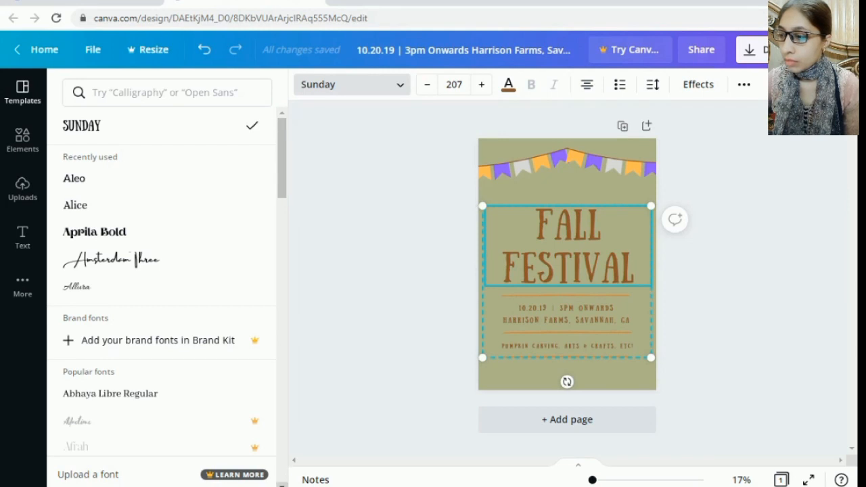
click(281, 485)
click(282, 484)
click(282, 485)
click(282, 485)
click(282, 484)
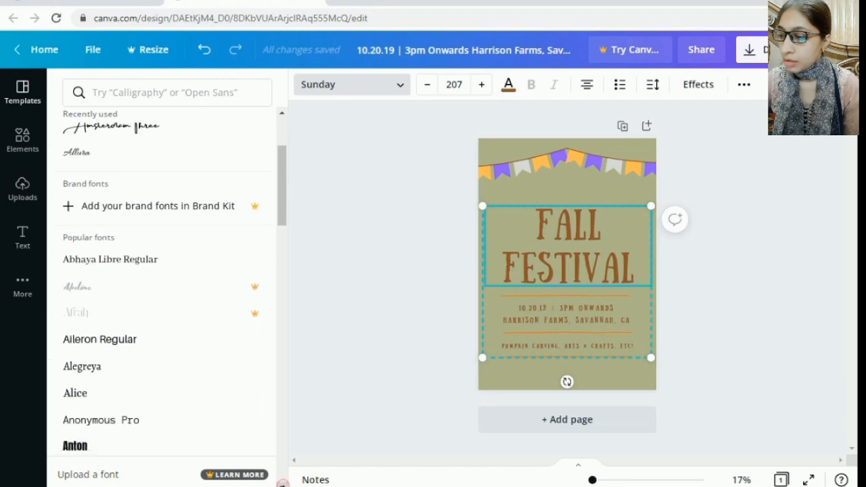
click(282, 484)
click(282, 484)
click(282, 484)
click(282, 484)
click(282, 485)
click(282, 484)
click(282, 484)
click(282, 484)
click(282, 485)
click(282, 484)
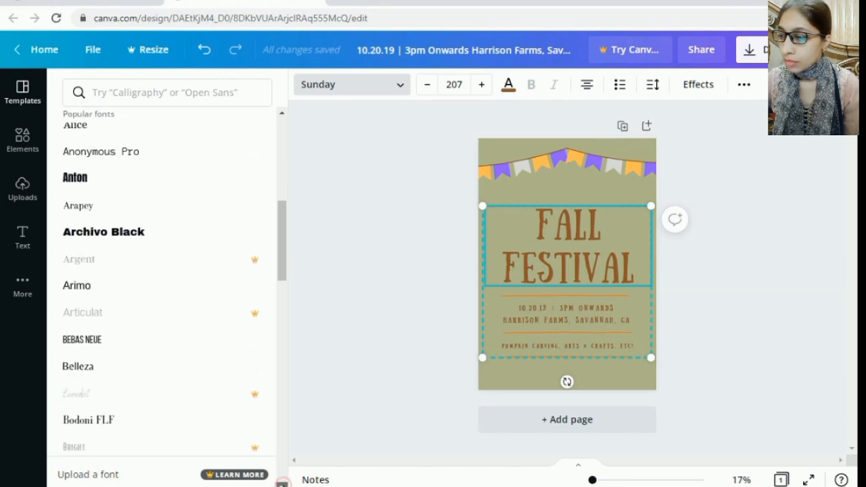
click(282, 484)
click(282, 484)
click(282, 484)
click(282, 485)
click(282, 484)
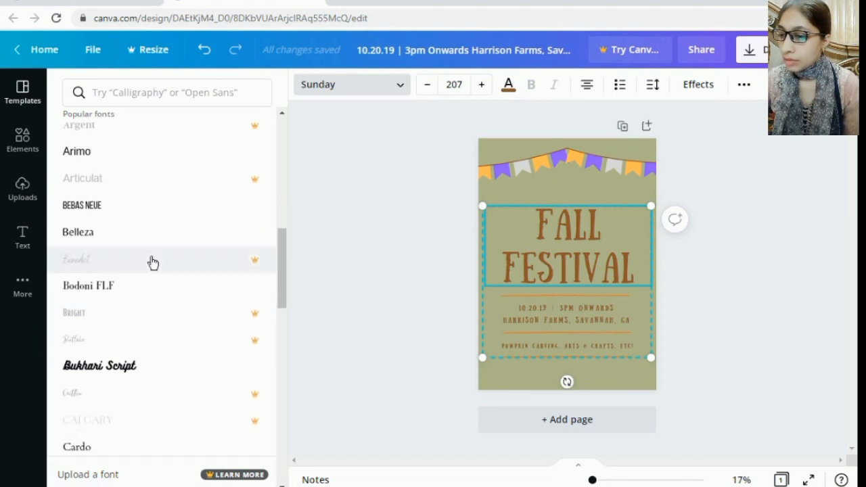
click(108, 234)
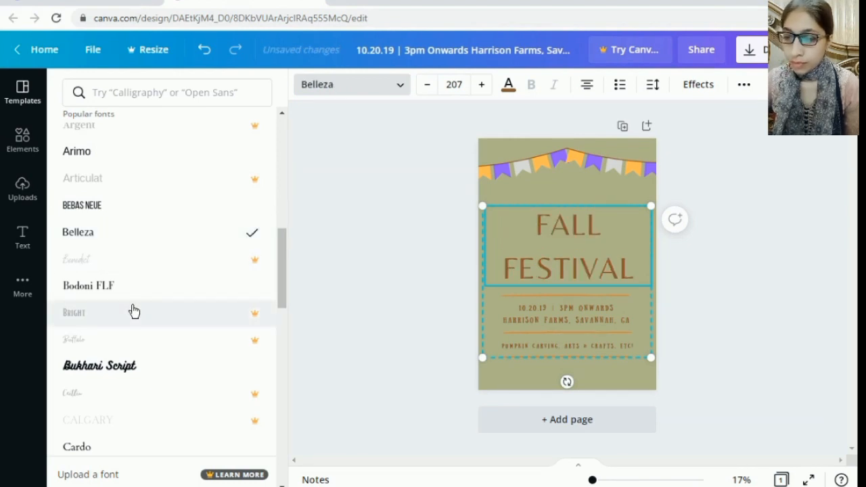
Step: Try the Eczar SemiBold font on the "FALL FESTIVAL" heading
scroll(284, 476, down, 5)
scroll(284, 476, down, 2)
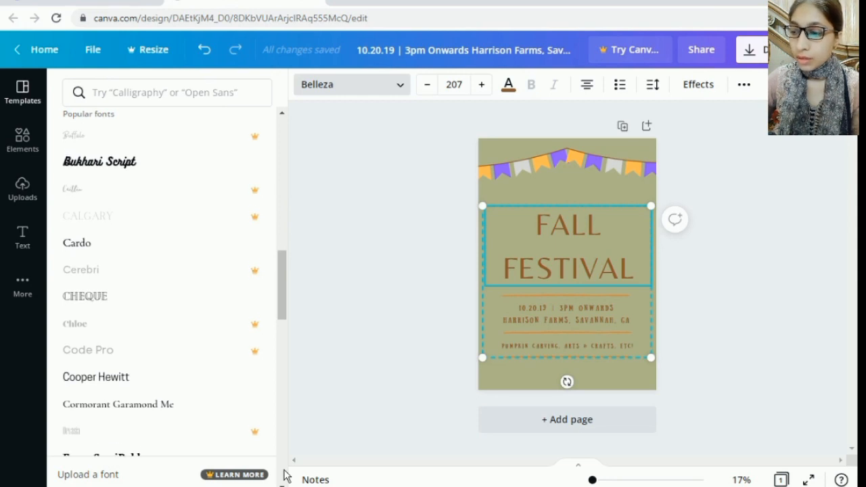
scroll(284, 476, down, 2)
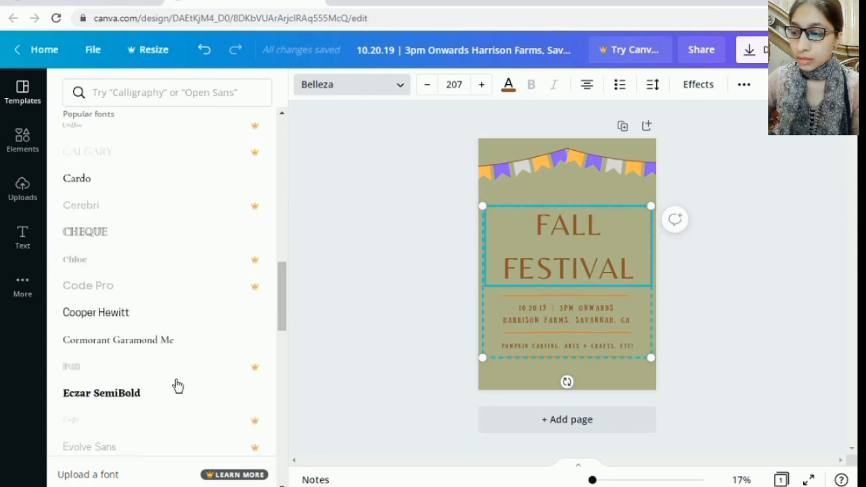
click(140, 402)
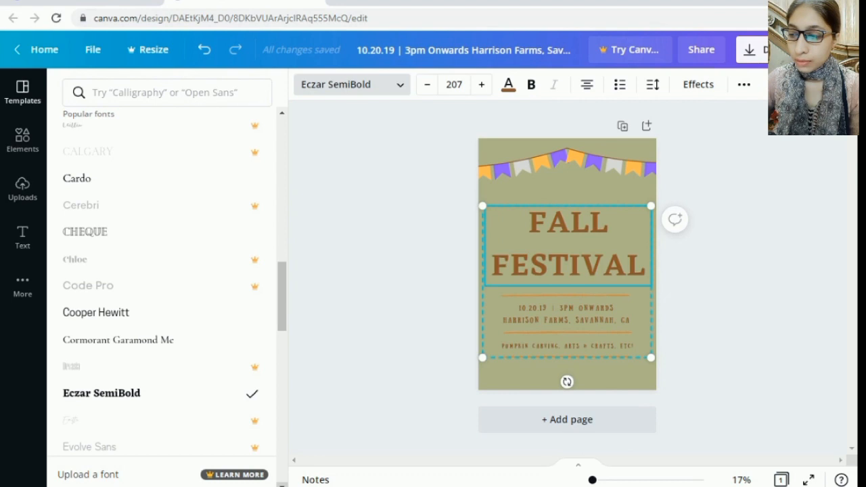
Step: Try the Libre Baskerville font on the "FALL FESTIVAL" heading
click(282, 485)
click(282, 484)
click(282, 485)
click(282, 485)
click(282, 485)
click(282, 484)
click(282, 484)
click(282, 485)
click(282, 485)
click(282, 485)
click(282, 485)
click(282, 485)
click(282, 485)
click(282, 484)
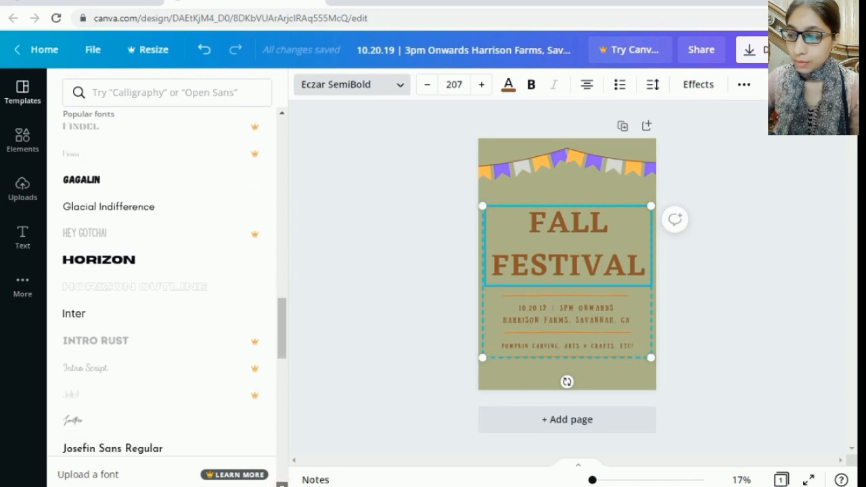
click(282, 485)
click(282, 485)
click(282, 485)
click(282, 485)
click(282, 485)
click(282, 485)
click(282, 484)
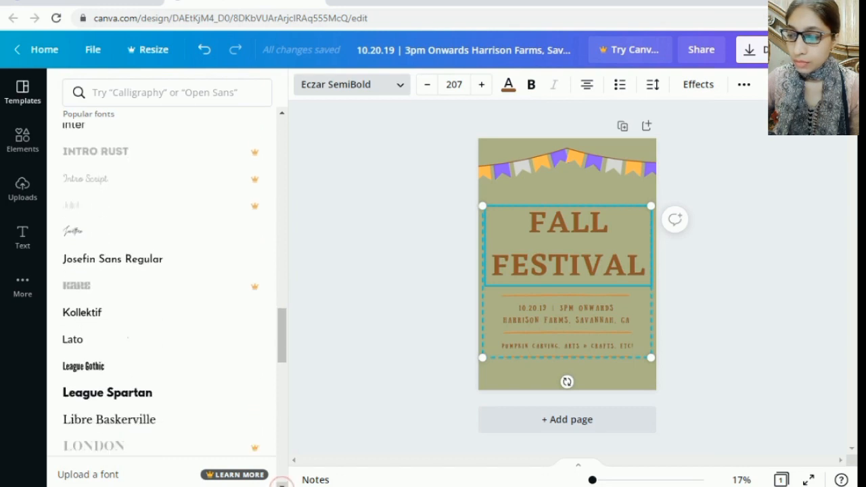
click(282, 484)
click(282, 485)
click(282, 485)
click(282, 485)
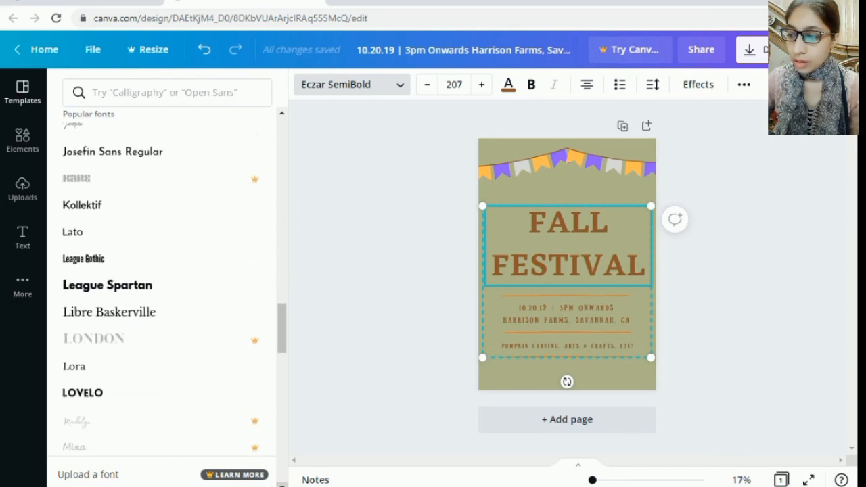
click(169, 319)
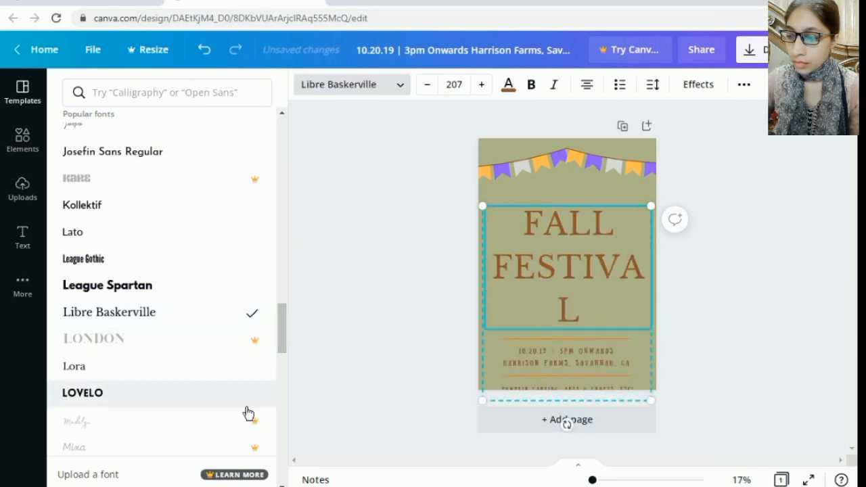
Step: Try the Noto Serif font on the "FALL FESTIVAL" heading
scroll(169, 297, down, 4)
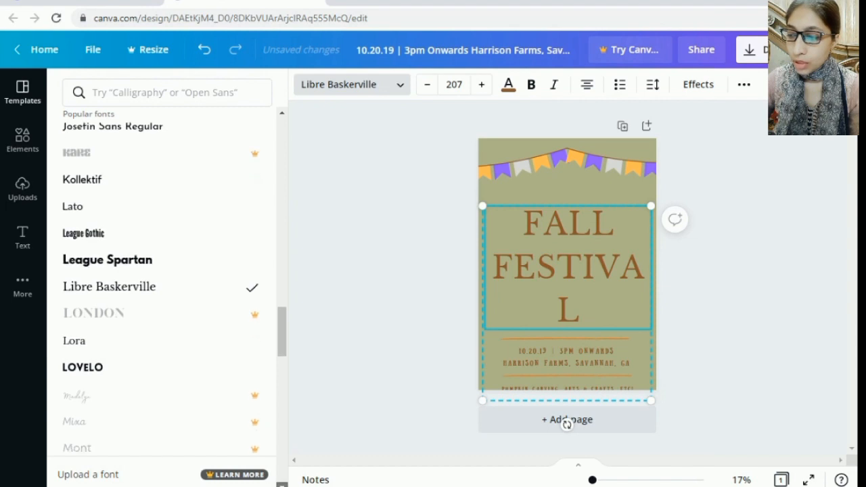
scroll(169, 284, down, 5)
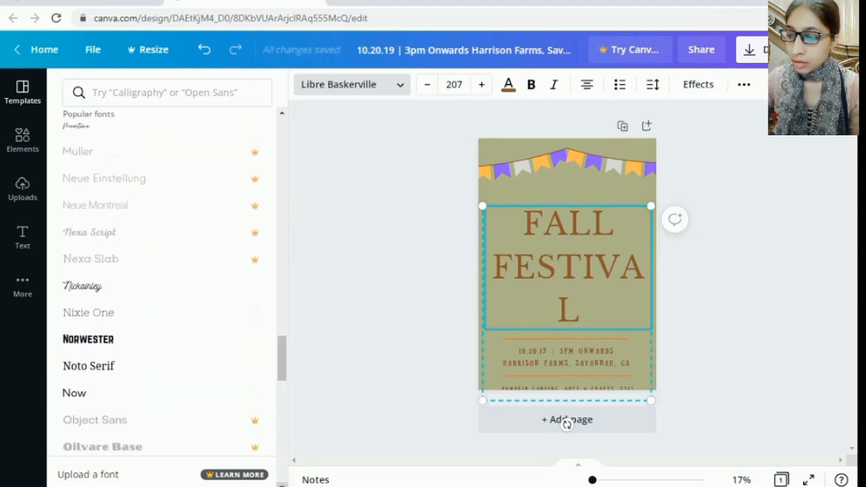
scroll(169, 298, down, 2)
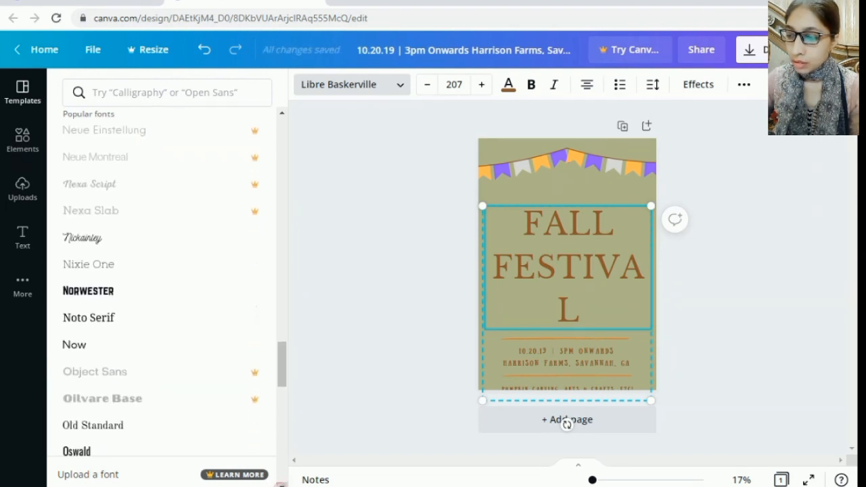
click(119, 315)
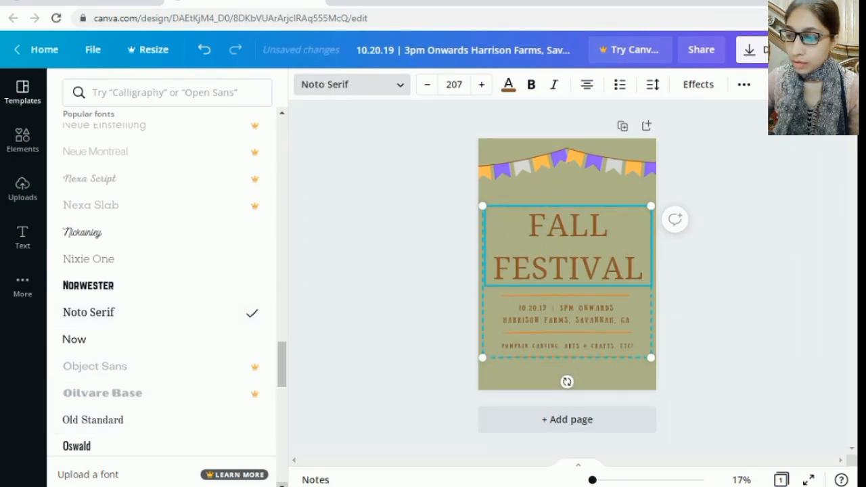
Step: Try the Quicksand font on the "FALL FESTIVAL" heading
scroll(162, 284, down, 5)
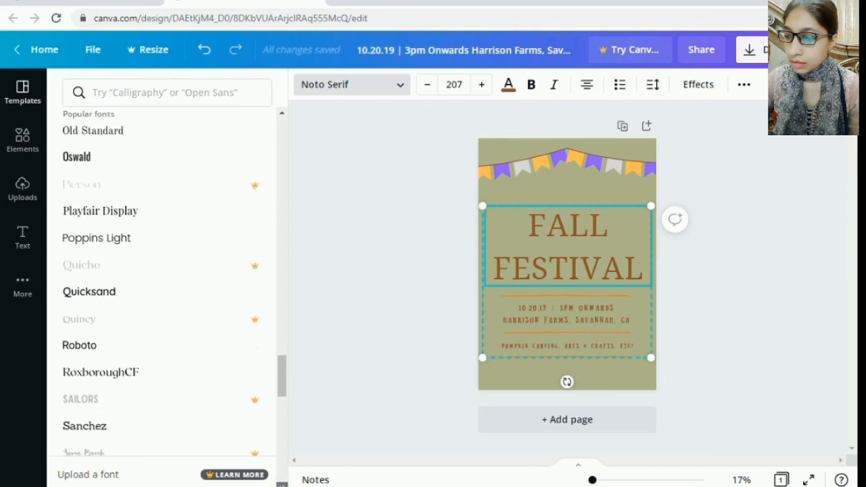
scroll(162, 284, down, 1)
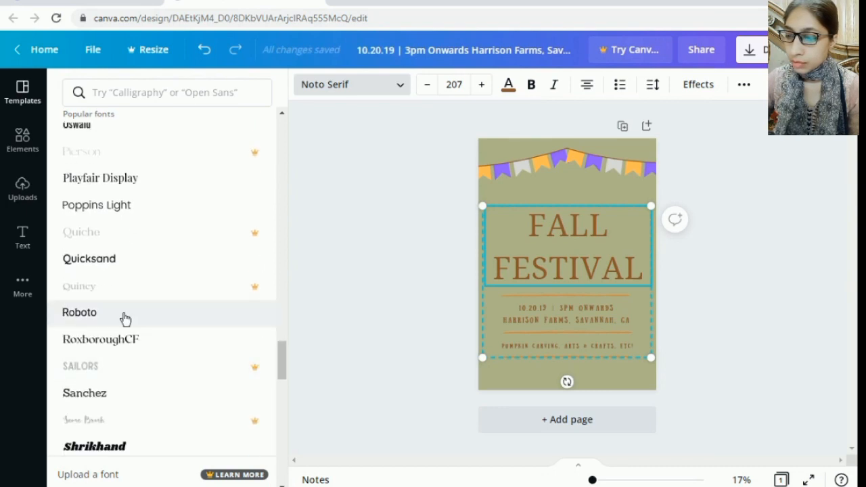
click(102, 266)
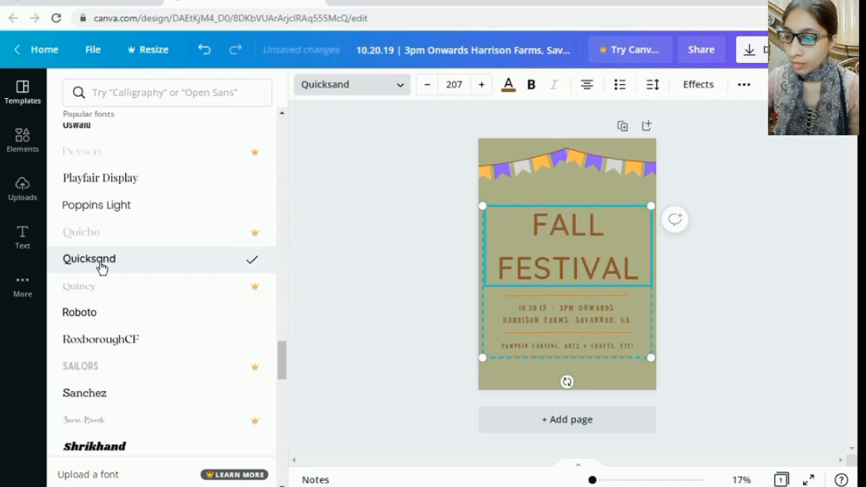
Step: Try Agrandir Narrow Black and Agrandir Medium on the "FALL FESTIVAL" heading, then set its font to Agrandir Narrow Medium
click(284, 482)
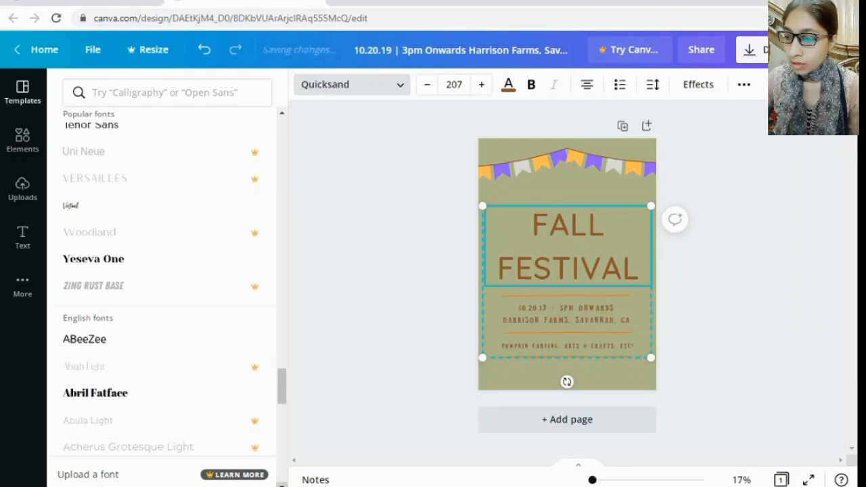
click(282, 484)
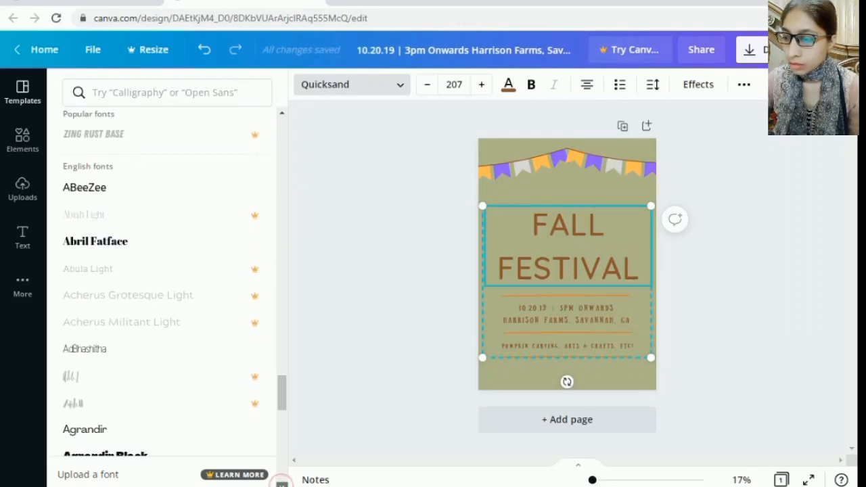
click(282, 484)
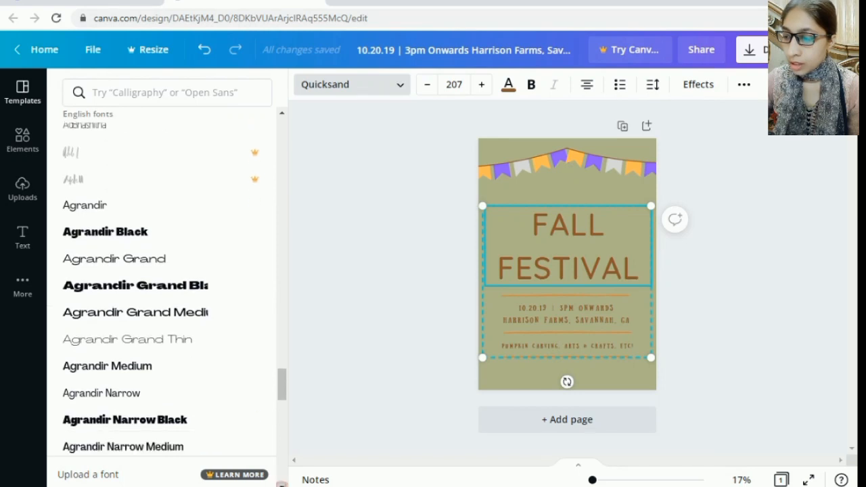
click(281, 484)
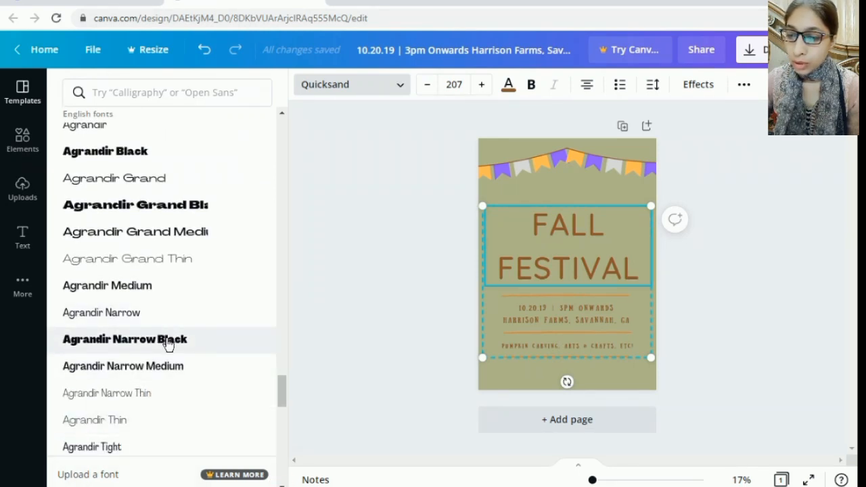
click(168, 341)
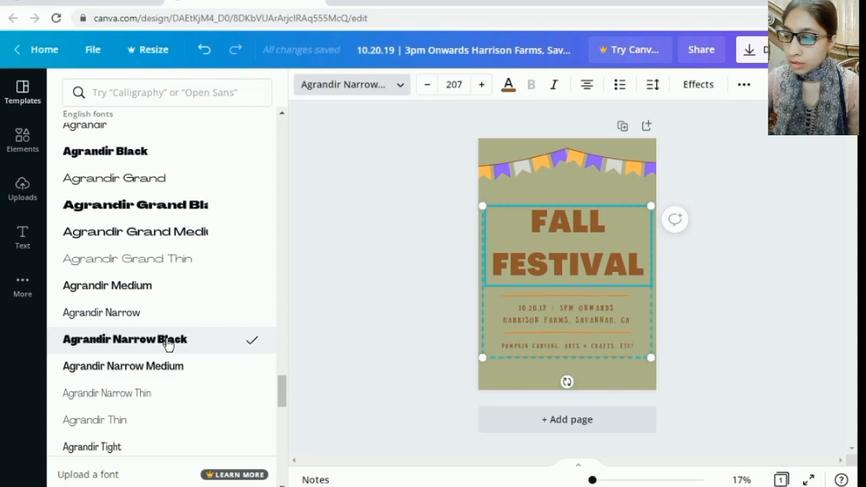
click(150, 289)
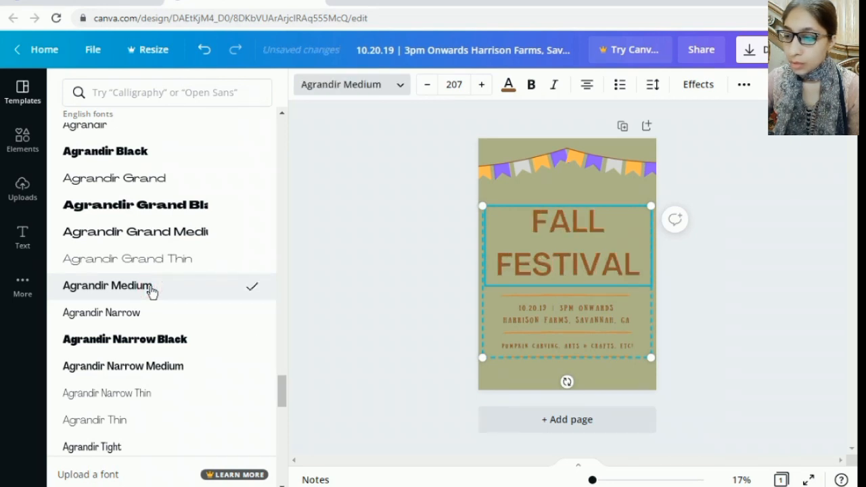
click(161, 373)
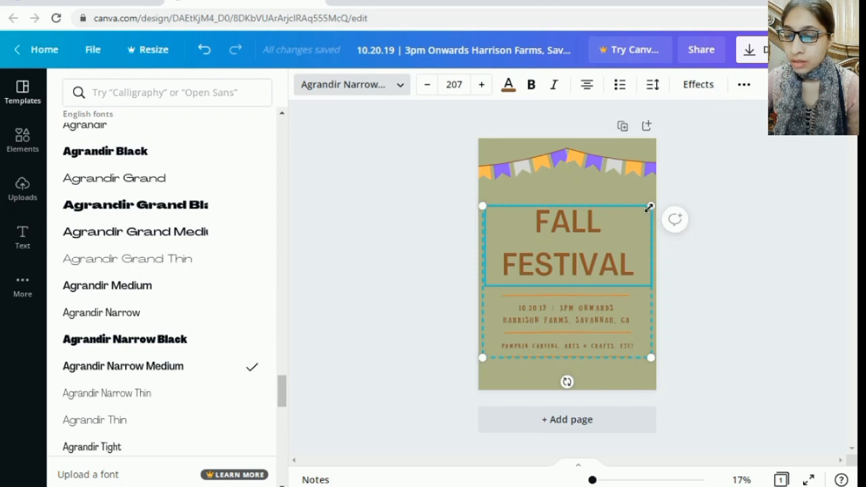
Step: Shrink the grouped poster text until the heading is about size 156, and centre the group horizontally just below the bunting
drag(648, 207, 614, 253)
drag(542, 281, 562, 242)
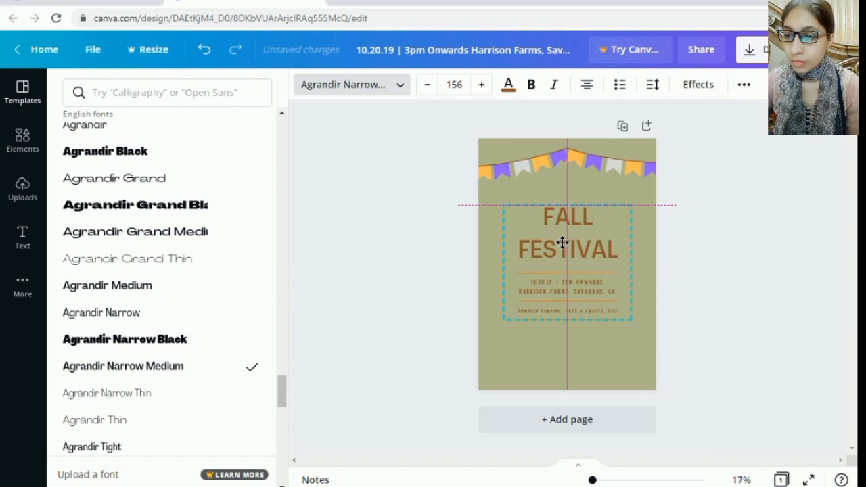
drag(562, 242, 563, 238)
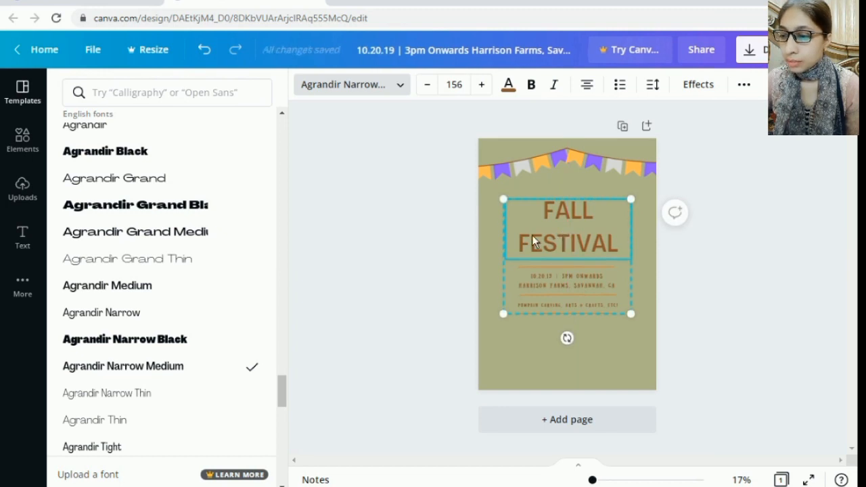
click(470, 234)
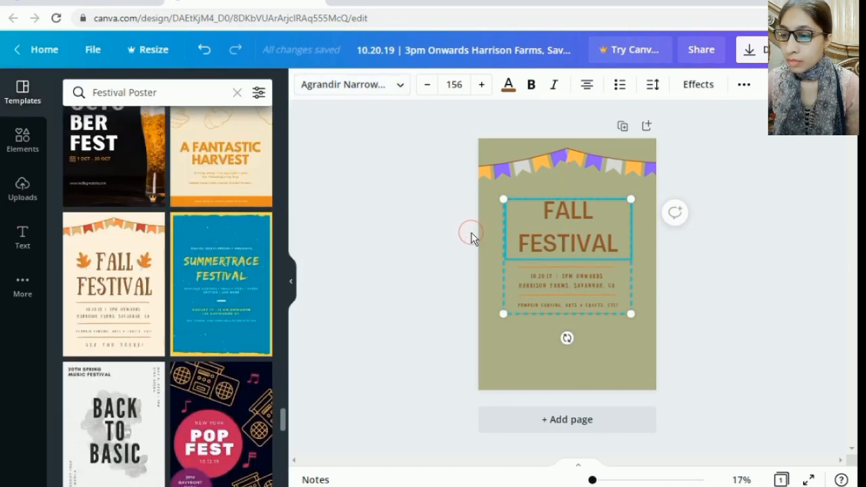
Step: Try two grays, pink and light blue as the text colour of the "FALL FESTIVAL" heading
double_click(563, 220)
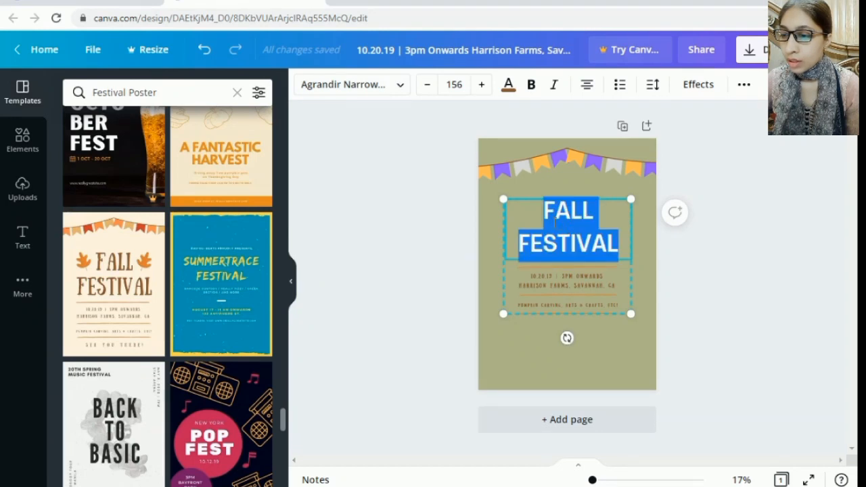
click(531, 220)
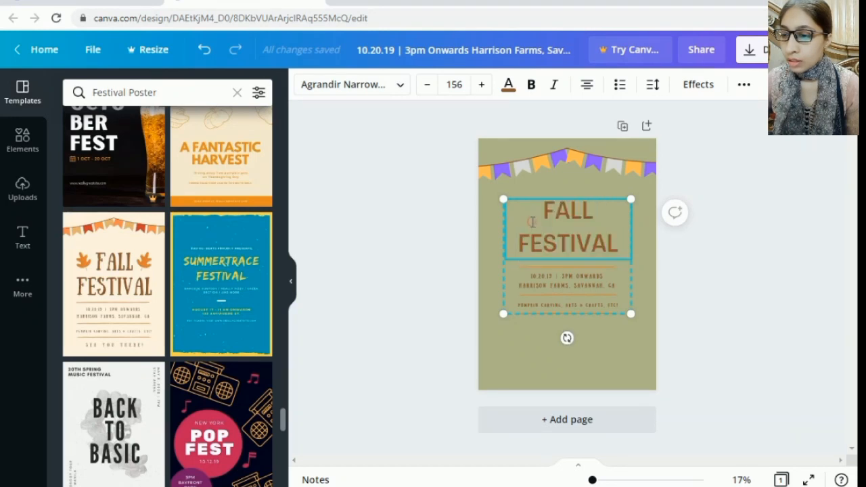
click(549, 191)
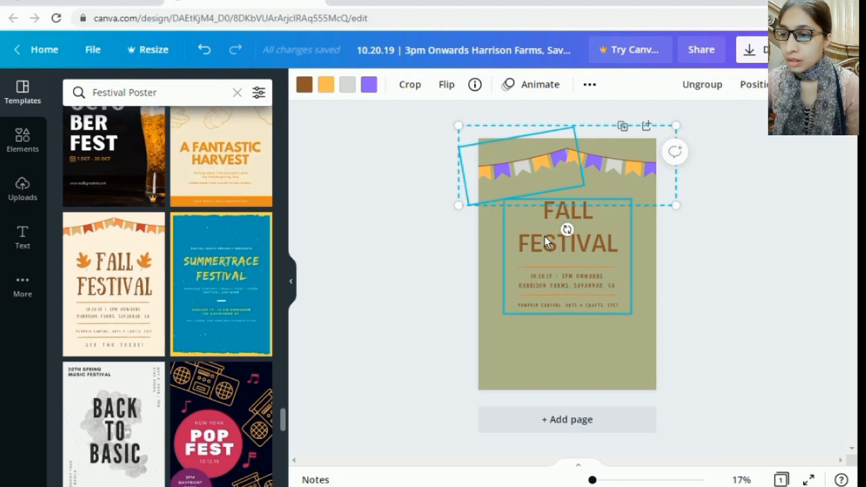
click(546, 241)
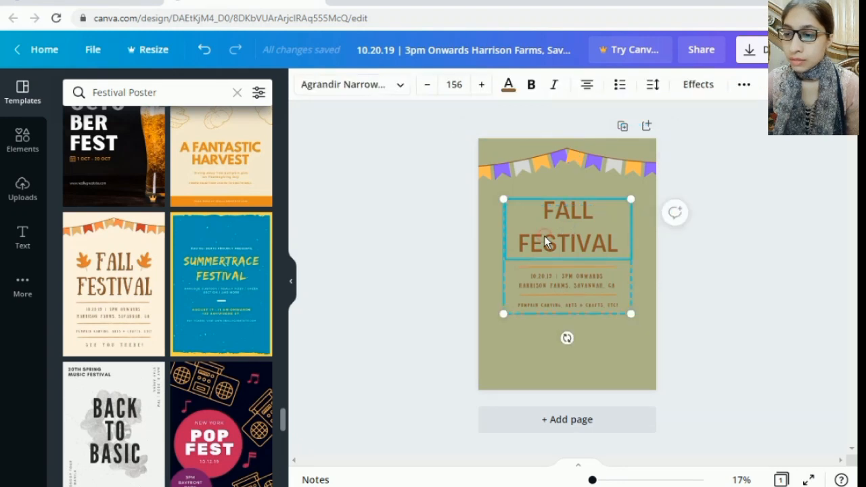
click(509, 94)
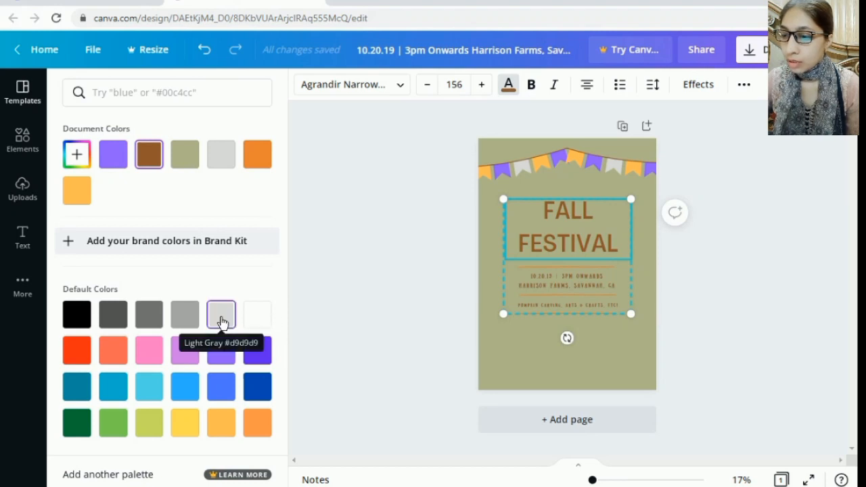
click(185, 315)
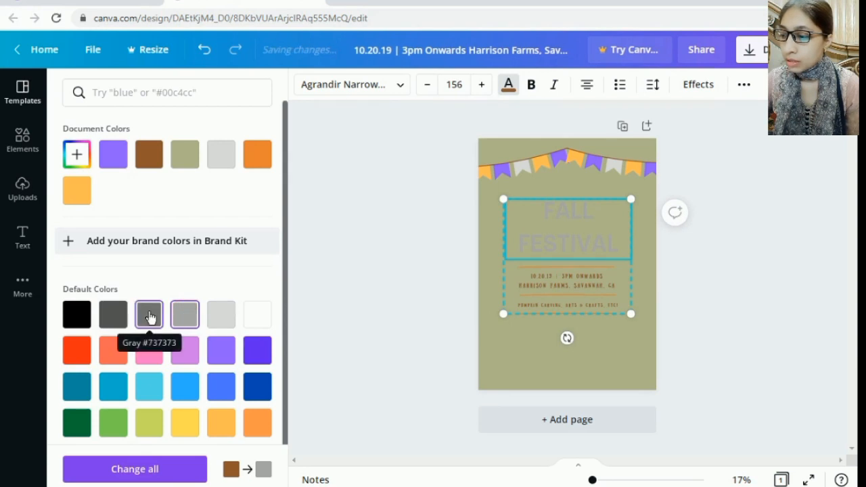
click(150, 316)
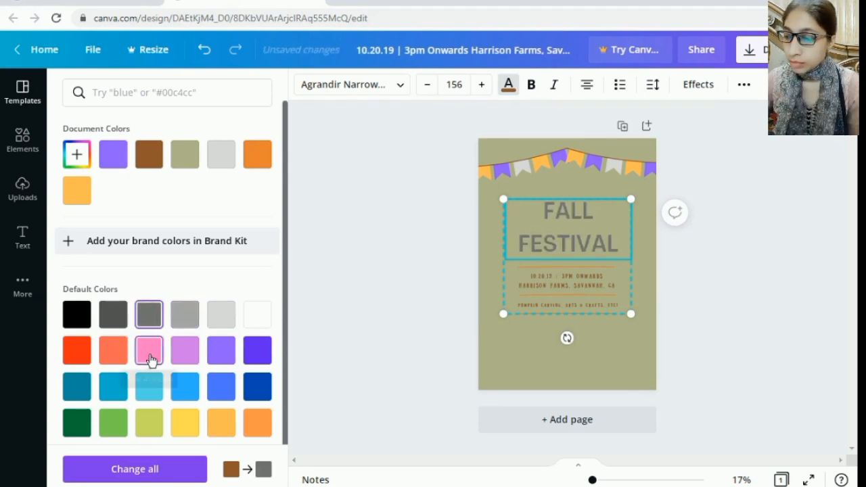
click(149, 350)
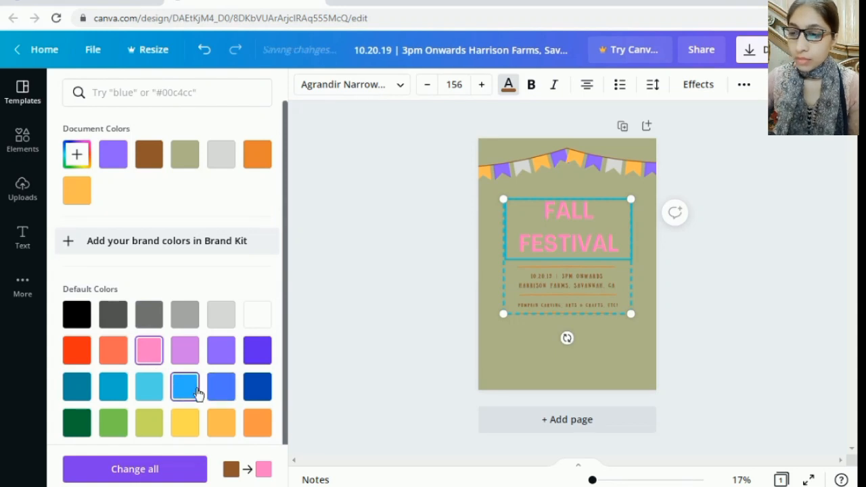
click(149, 391)
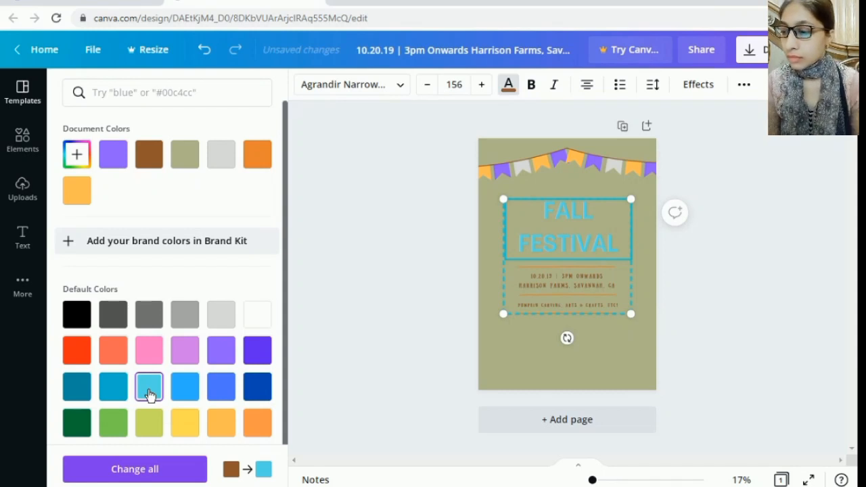
Step: Try yellow, light orange, green, teal and black (#000000) as the "FALL FESTIVAL" heading's text colour
click(186, 425)
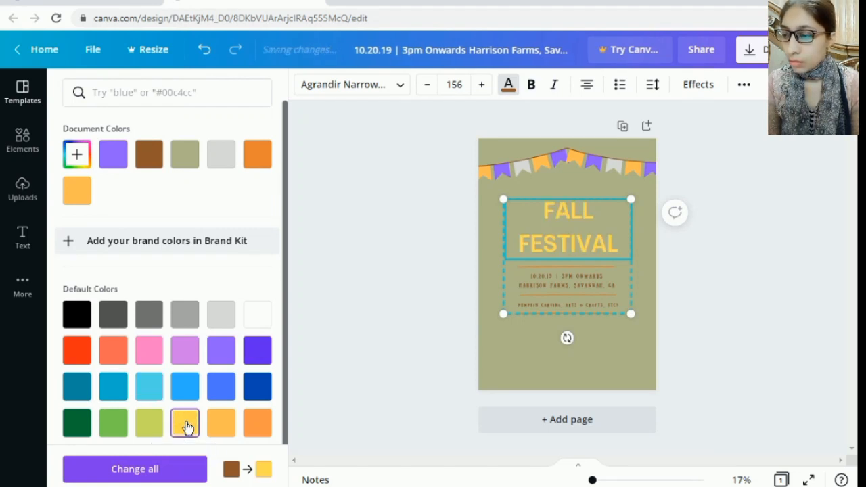
click(221, 424)
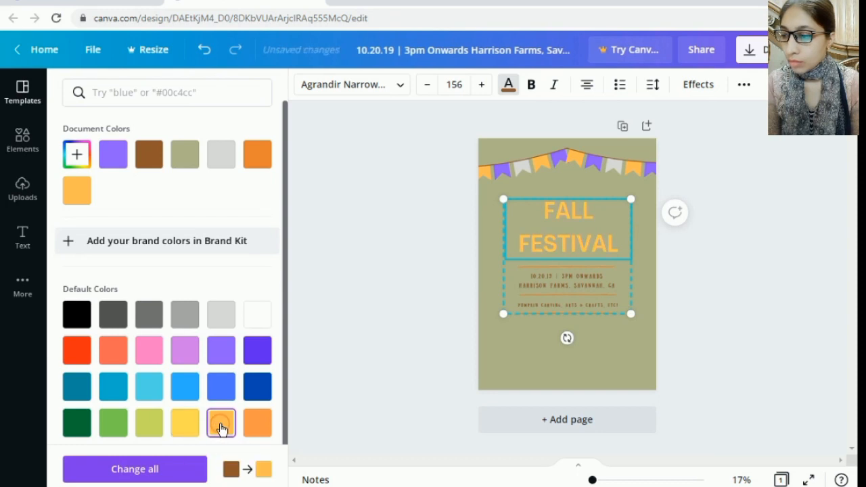
click(113, 422)
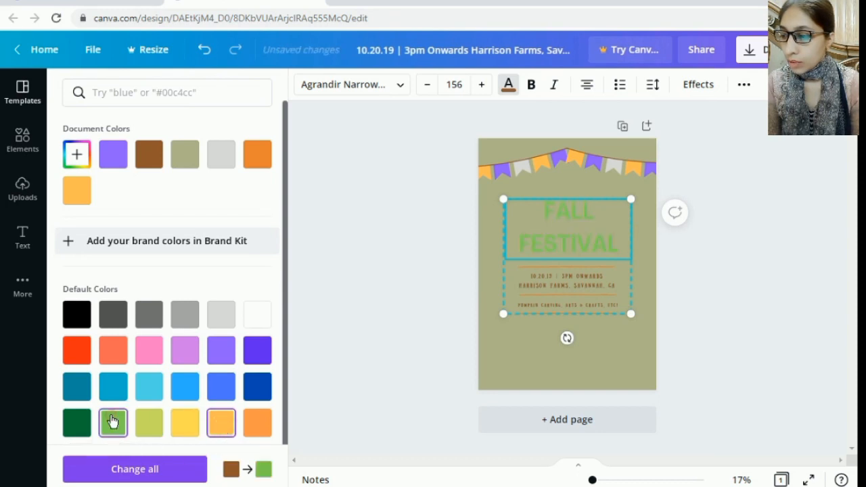
click(73, 387)
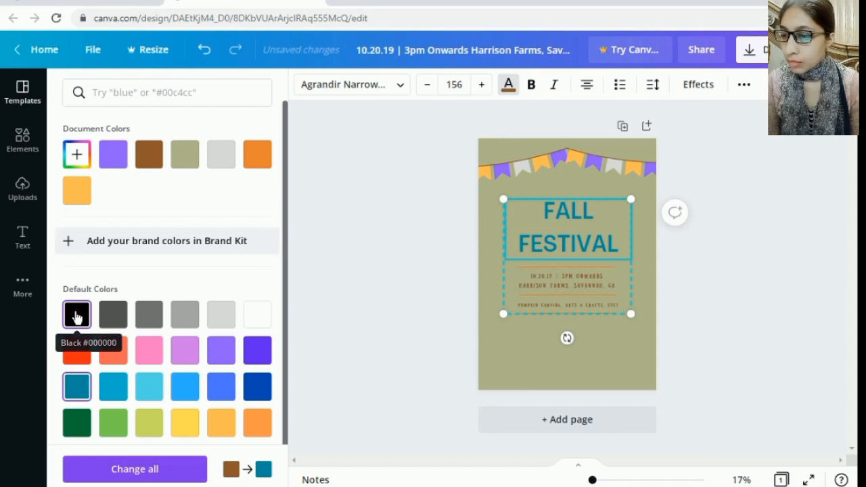
click(76, 316)
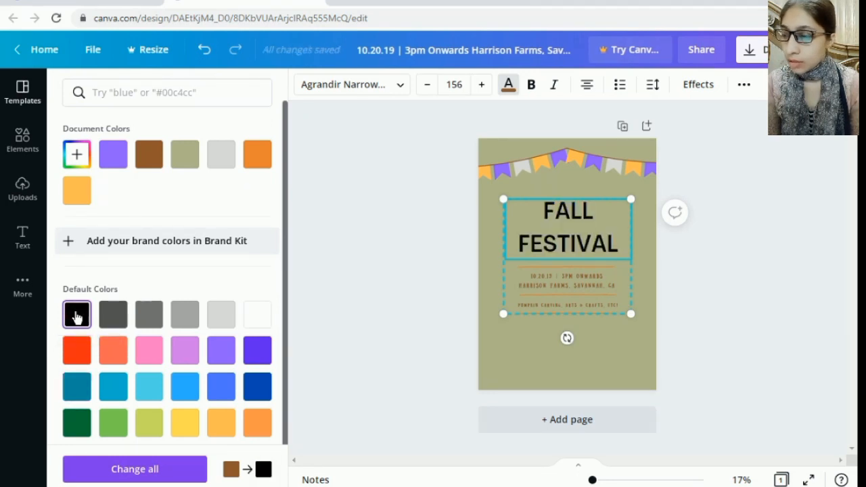
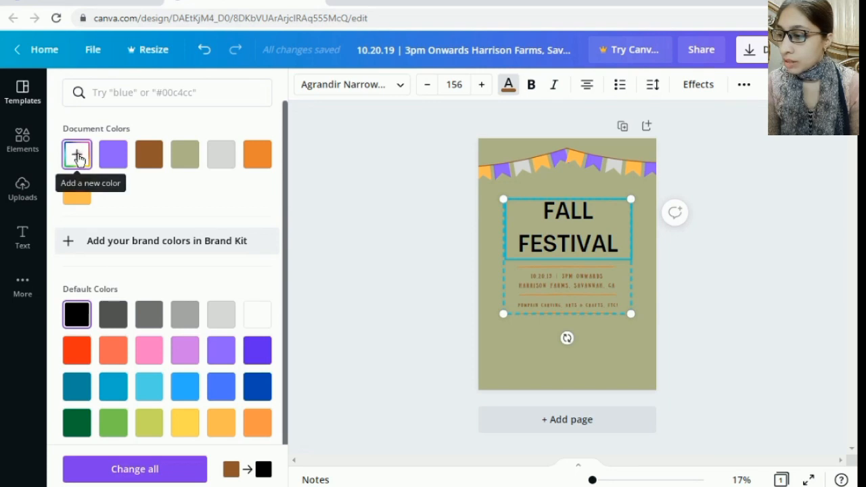
Step: Give the "FALL FESTIVAL" heading a custom dark red colour, #6B0F0F
click(77, 154)
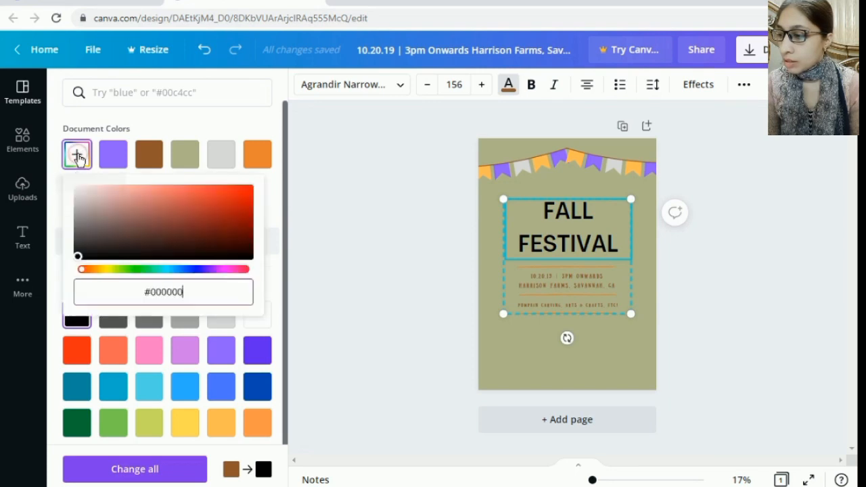
click(85, 245)
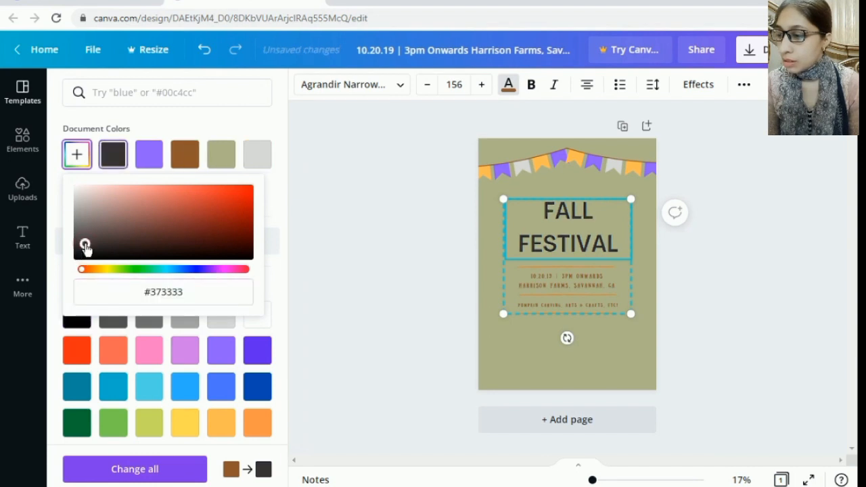
drag(85, 245, 214, 234)
drag(212, 232, 212, 233)
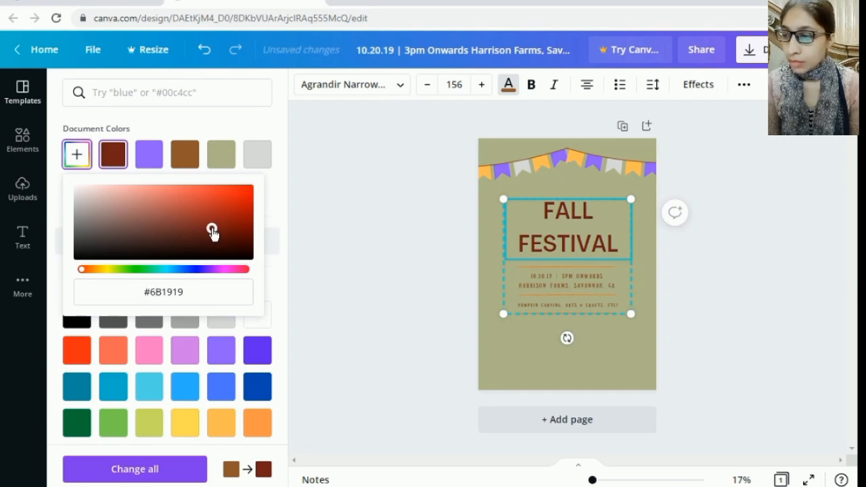
drag(212, 232, 229, 233)
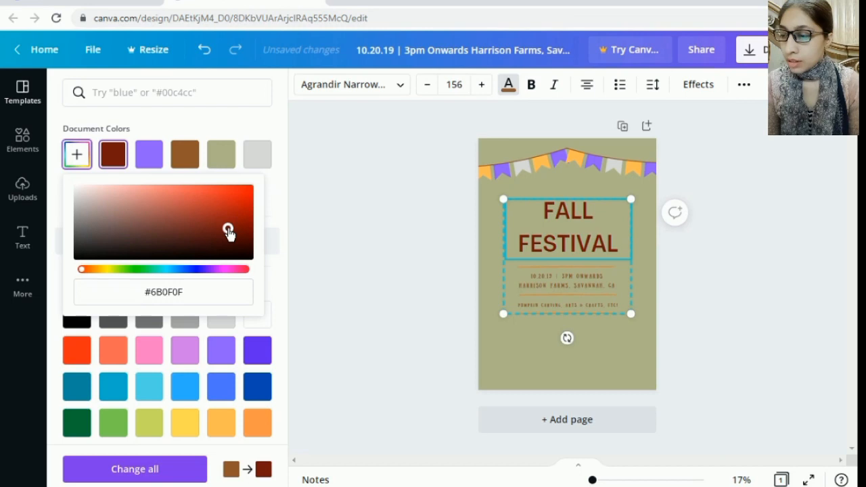
click(276, 201)
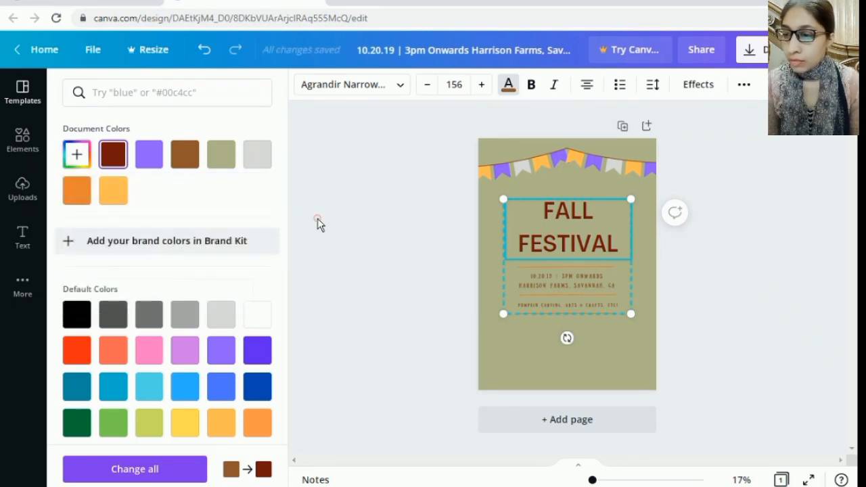
click(318, 223)
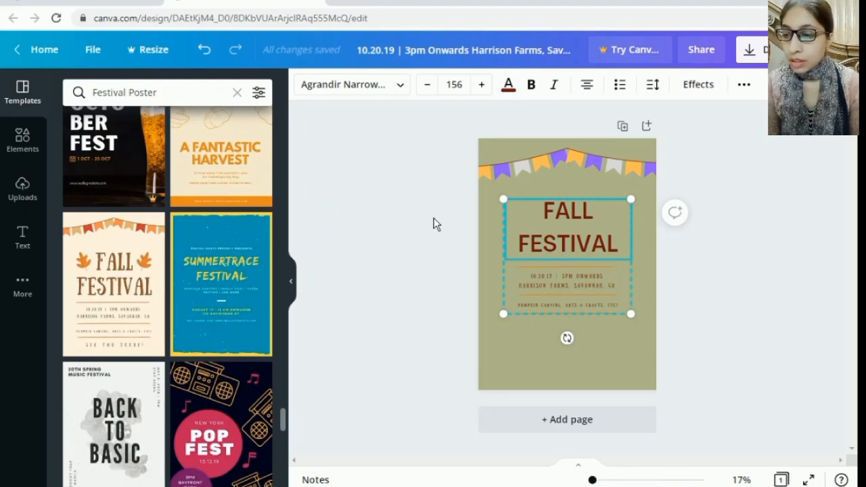
Step: Try violet on the date and venue text, then make it dark blue and apply that colour change to all matching brown items
click(548, 284)
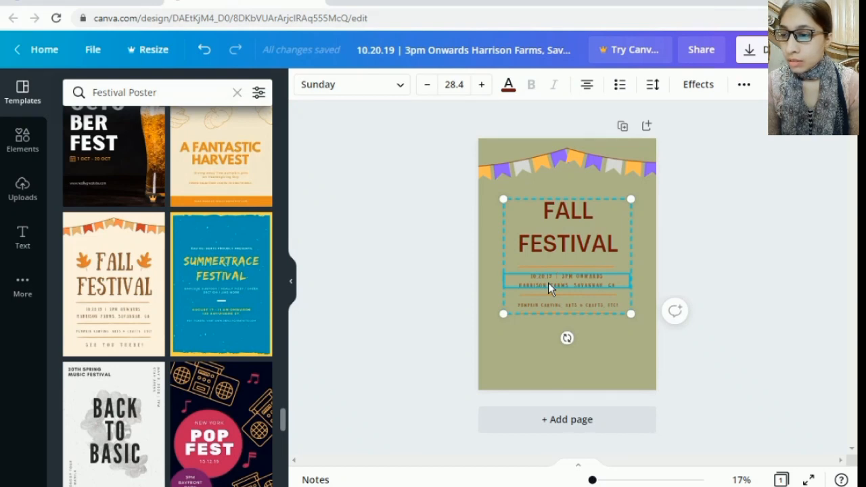
click(508, 85)
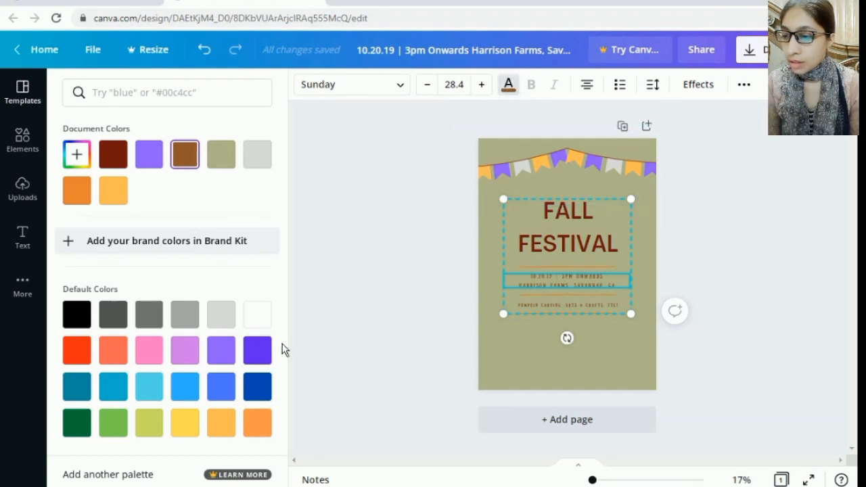
click(257, 352)
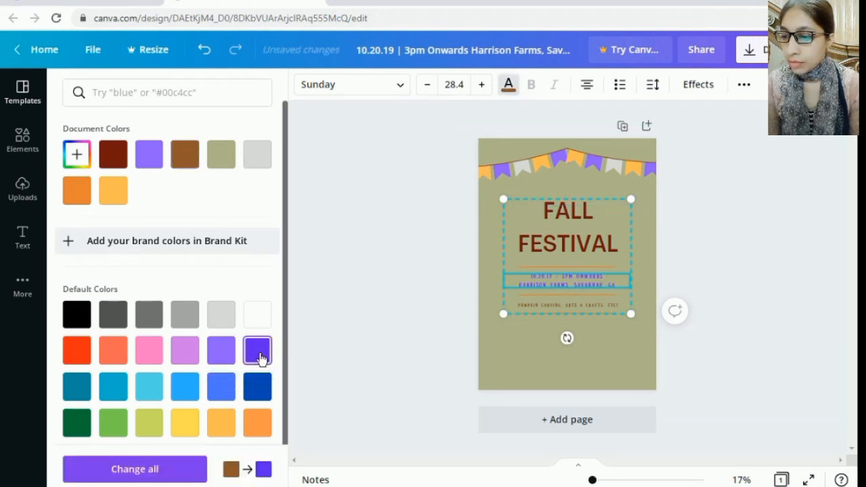
click(257, 394)
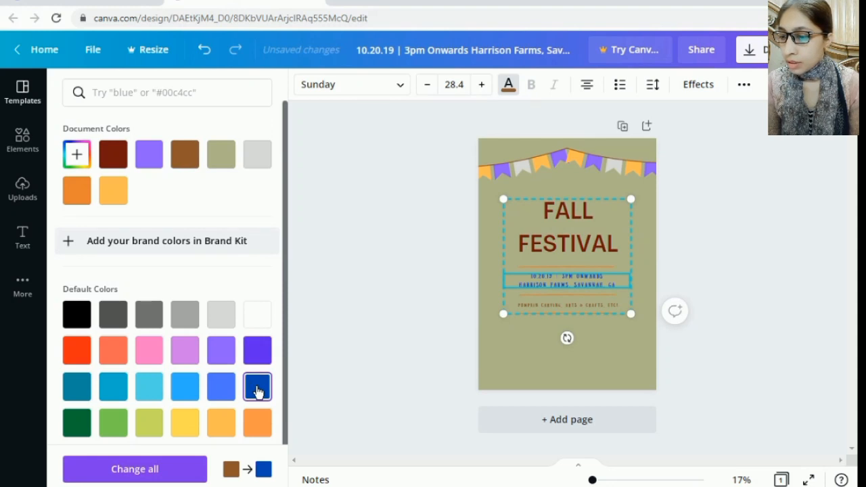
click(139, 469)
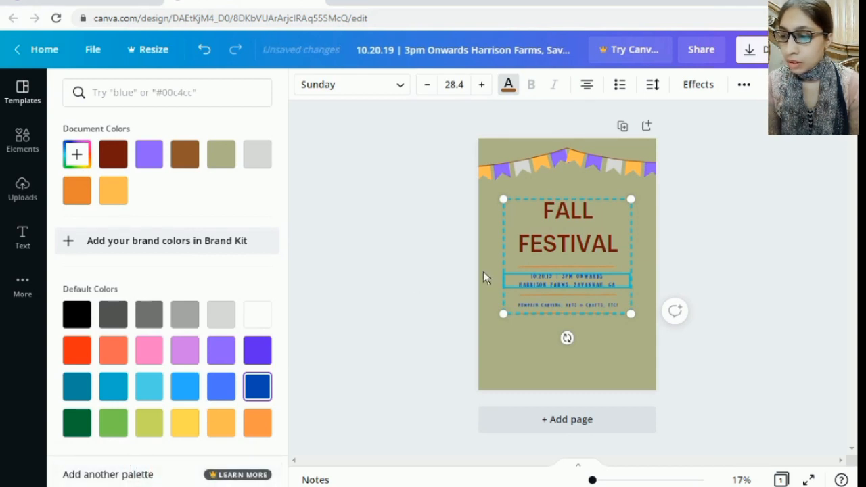
Step: Try the Noto Serif, Norwester and Now fonts on the date and venue text
double_click(553, 279)
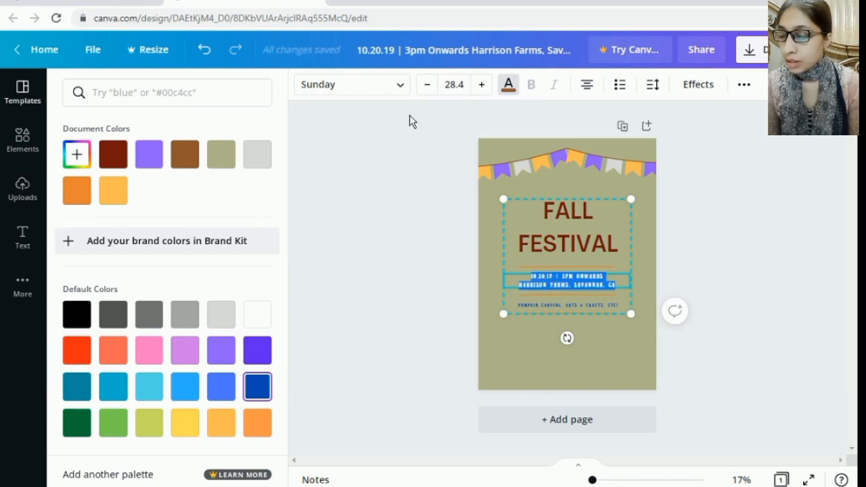
click(399, 86)
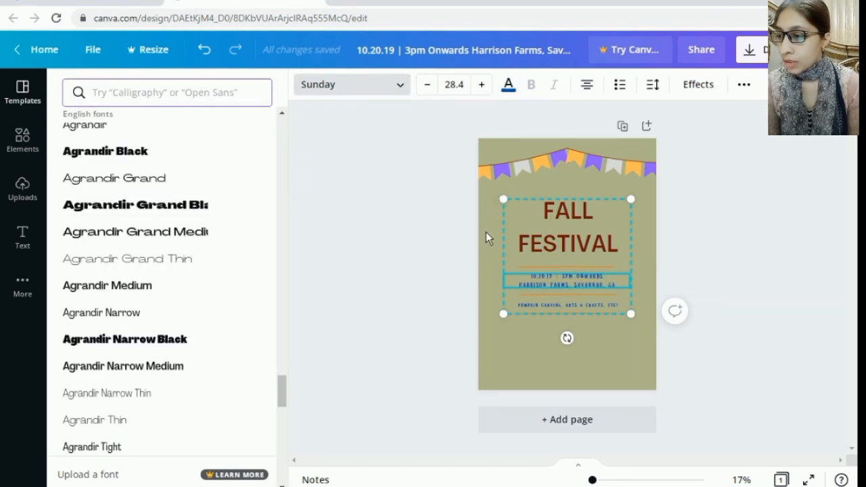
click(281, 116)
drag(282, 116, 282, 117)
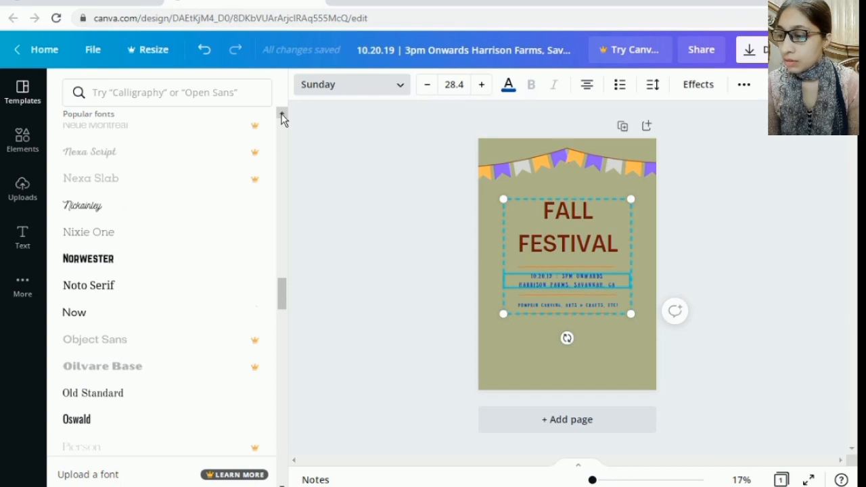
click(111, 287)
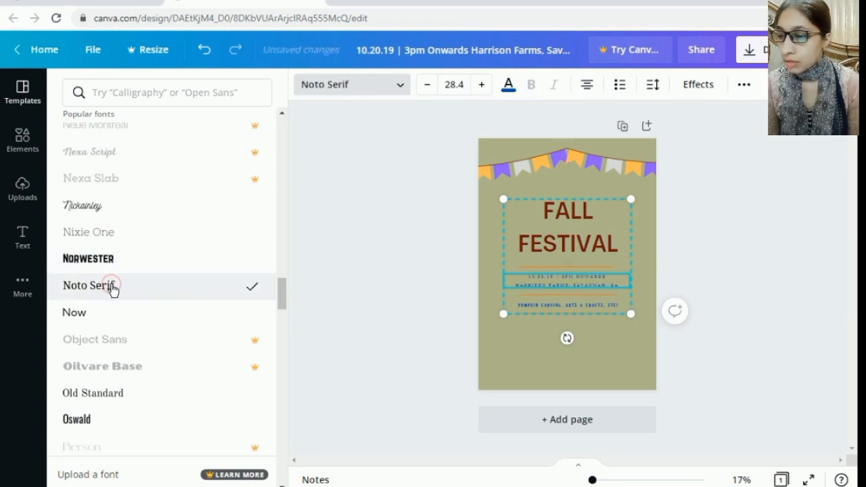
click(118, 266)
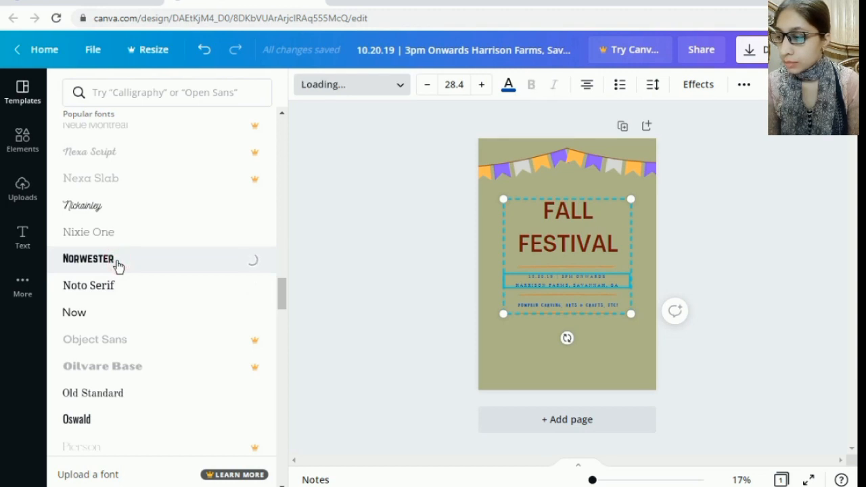
click(110, 313)
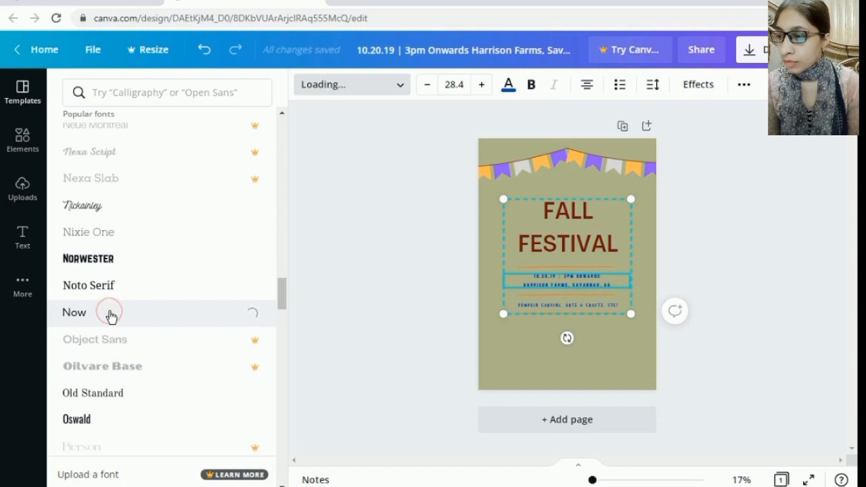
Step: Set the font of the date and venue text to Libre Baskerville
click(282, 113)
click(281, 112)
click(282, 113)
click(282, 113)
click(281, 113)
click(282, 113)
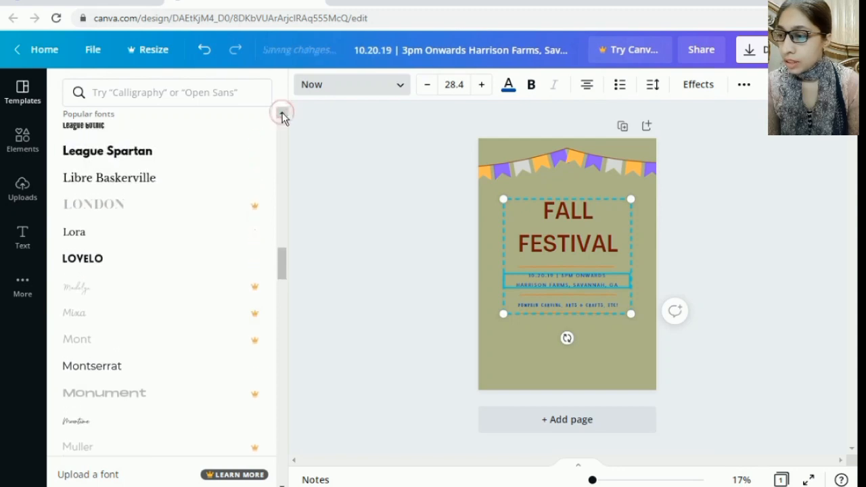
click(281, 112)
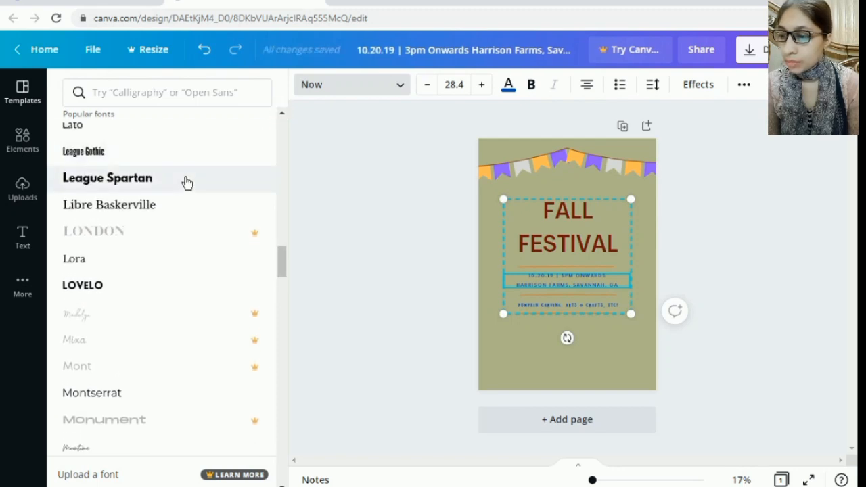
click(160, 200)
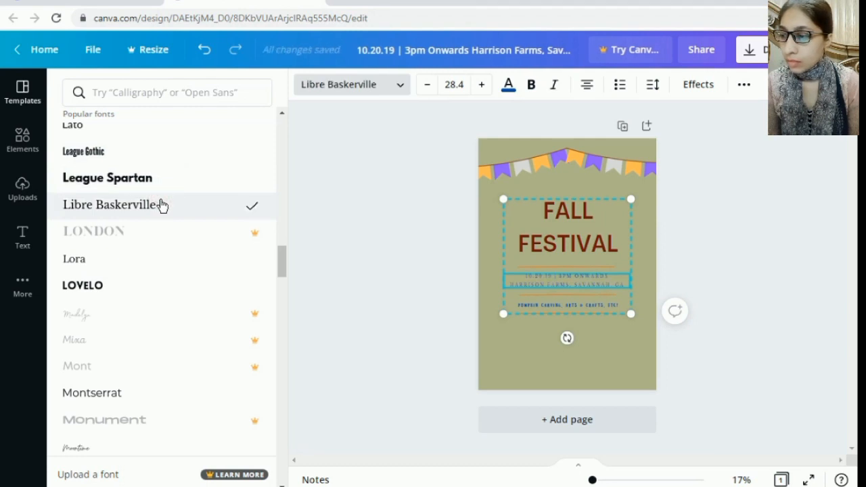
Step: Try the Lovelo and Gagalin fonts on the date and venue text
click(136, 288)
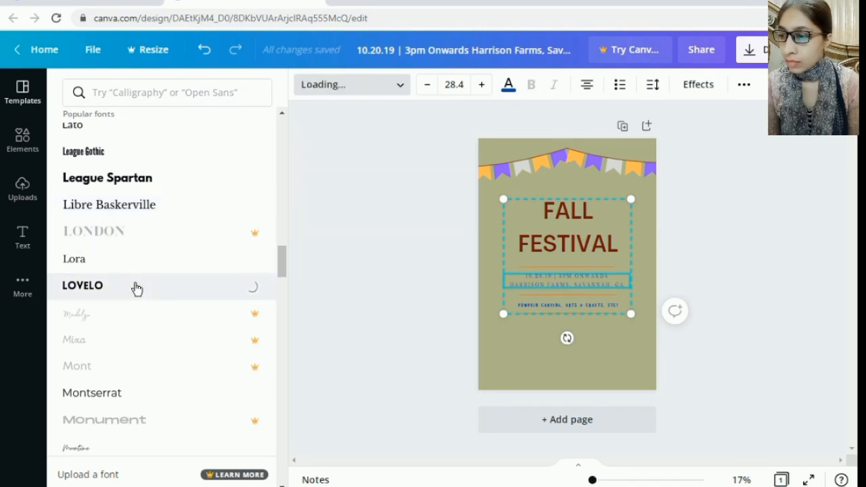
click(282, 117)
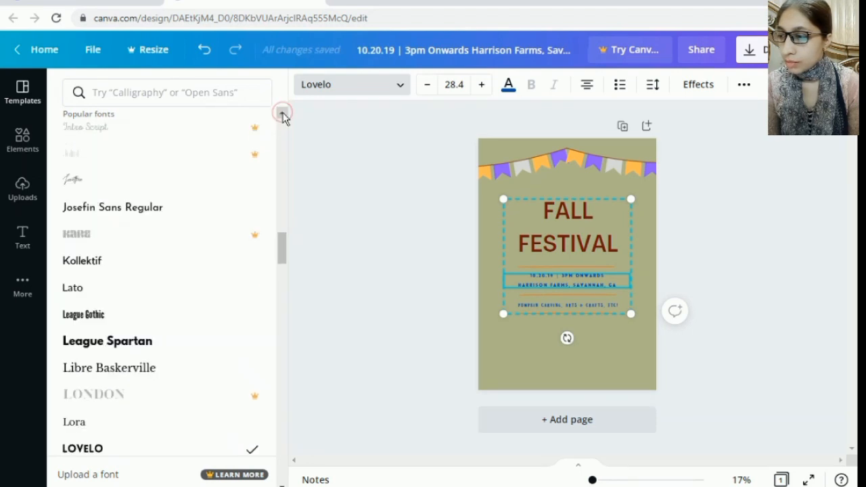
click(283, 117)
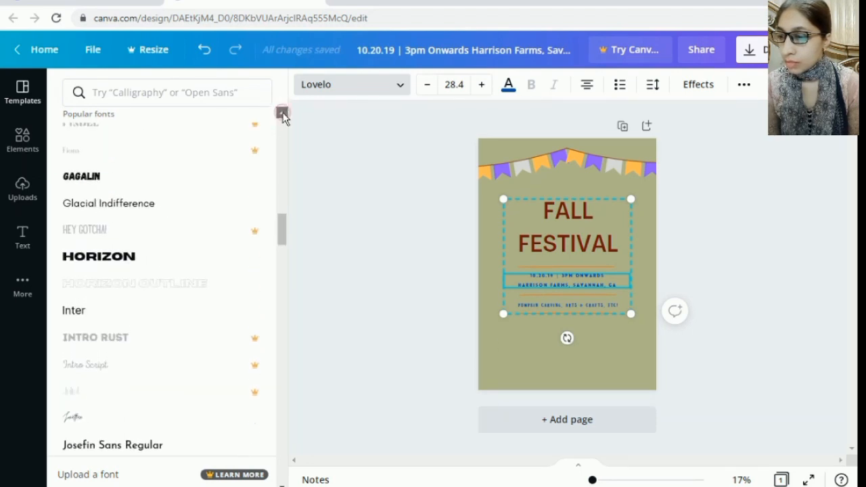
click(111, 234)
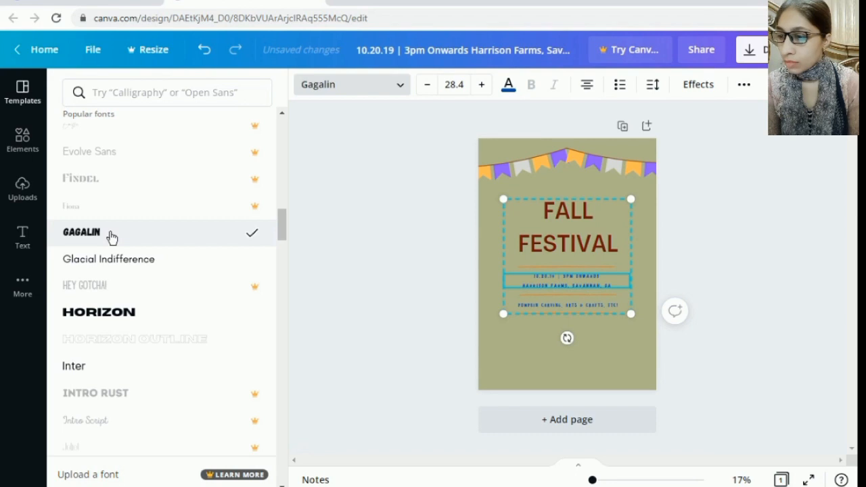
Step: Set the font of the date and venue text to Eczar SemiBold
click(282, 117)
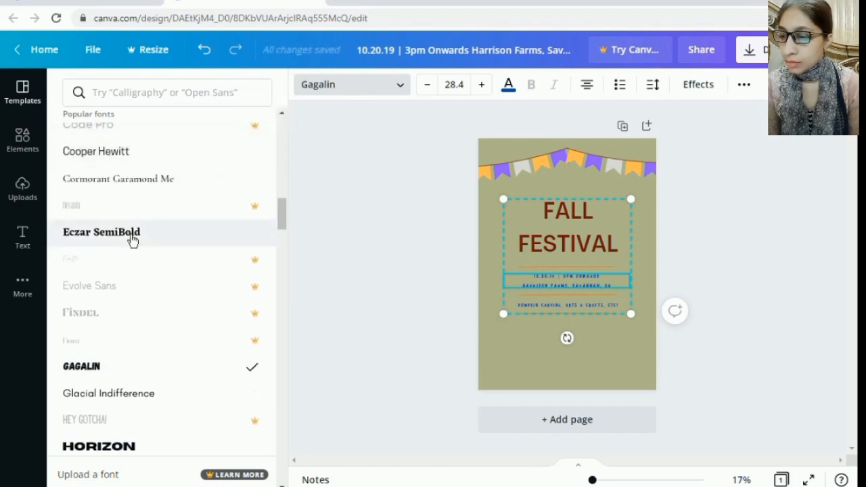
click(132, 241)
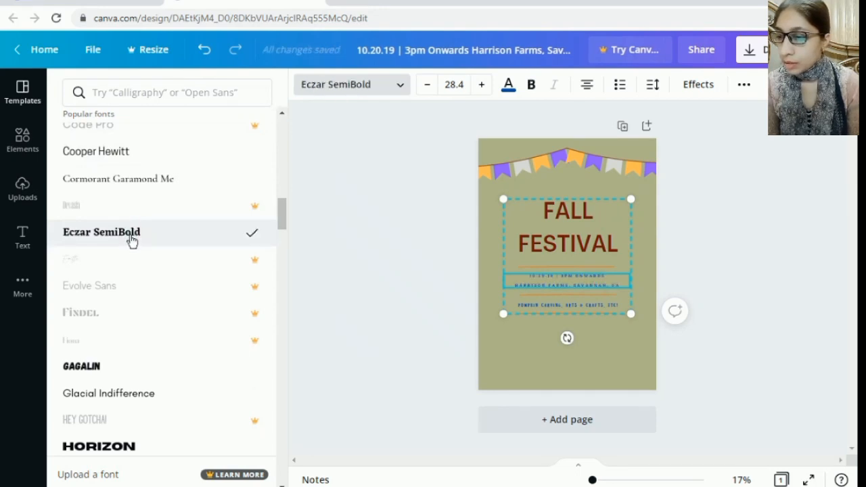
click(131, 240)
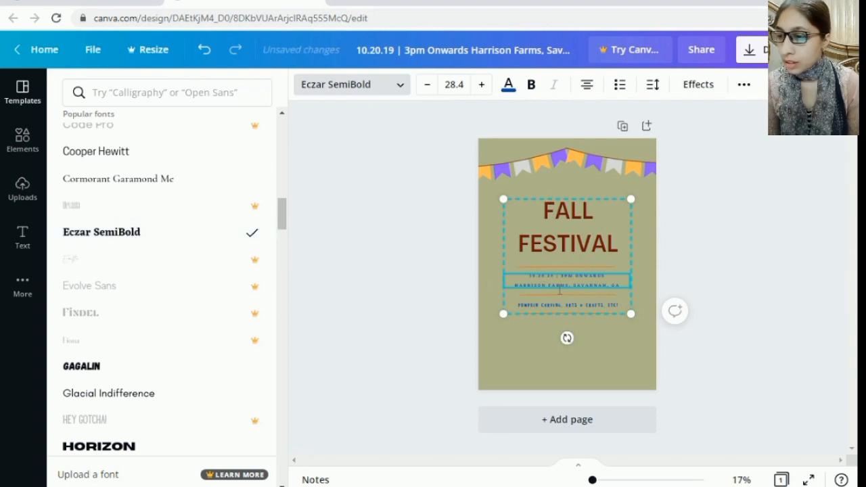
Step: Try dark red on the date and venue text, then make it black and apply that change to all matching blue items
click(509, 92)
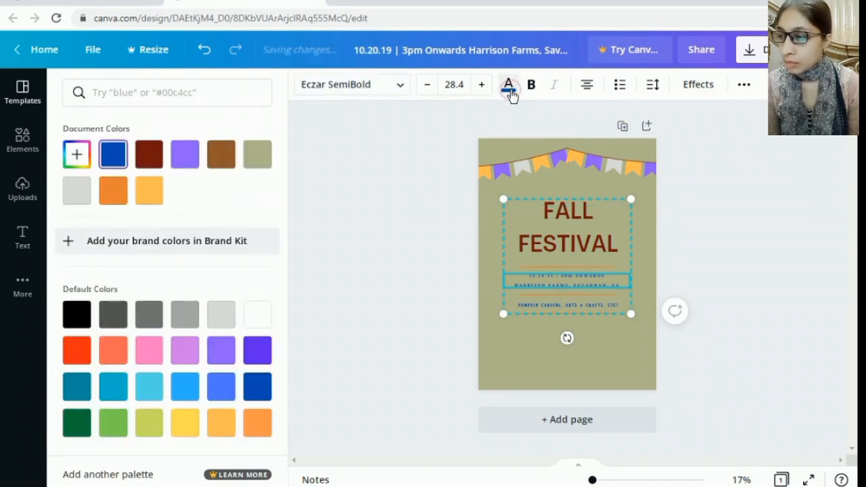
click(154, 149)
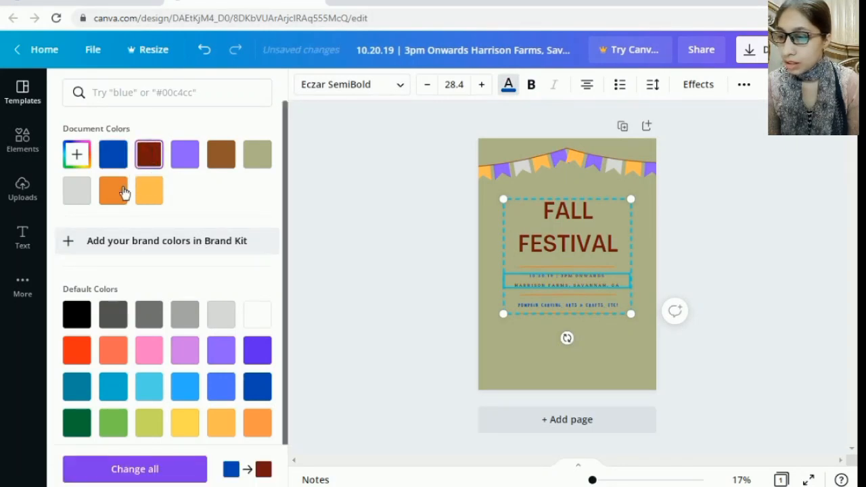
click(76, 316)
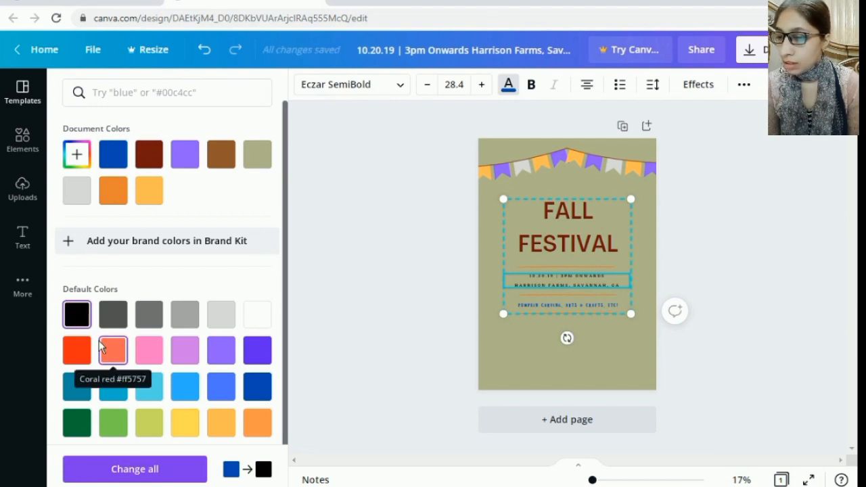
click(138, 474)
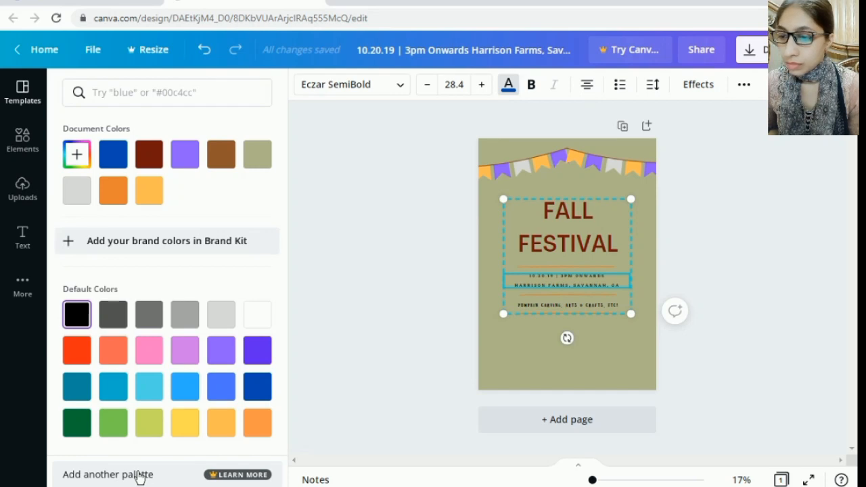
click(364, 371)
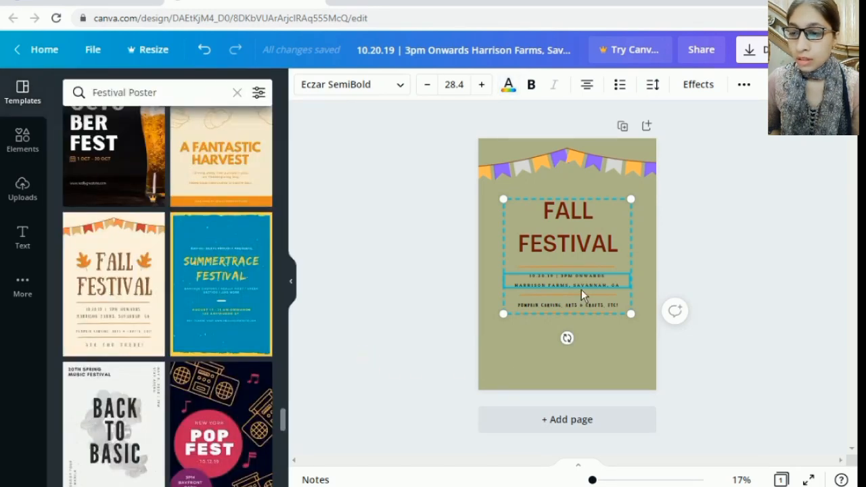
click(690, 213)
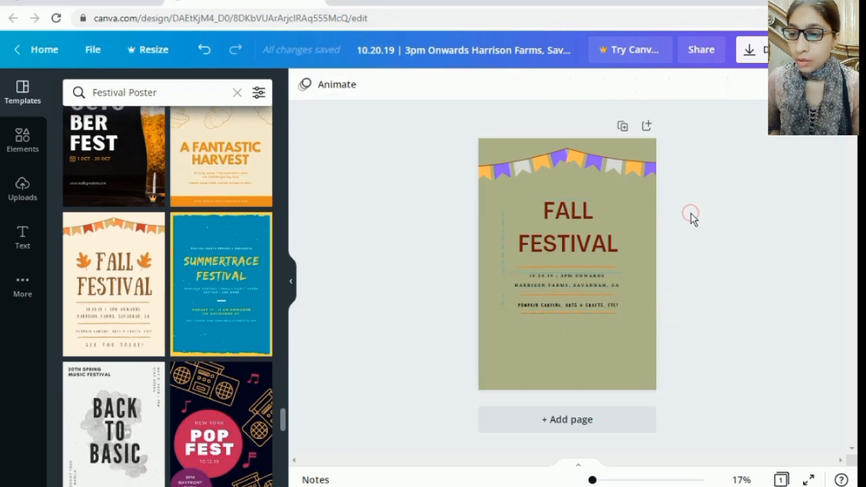
click(602, 269)
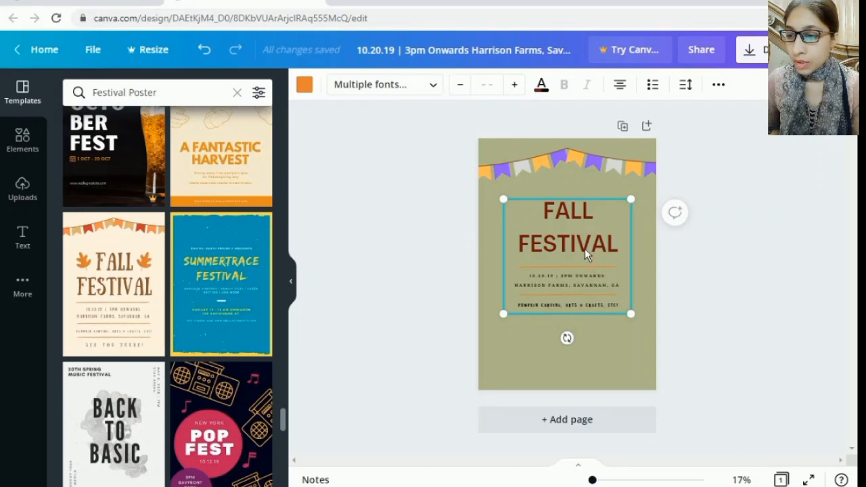
click(586, 253)
double_click(578, 221)
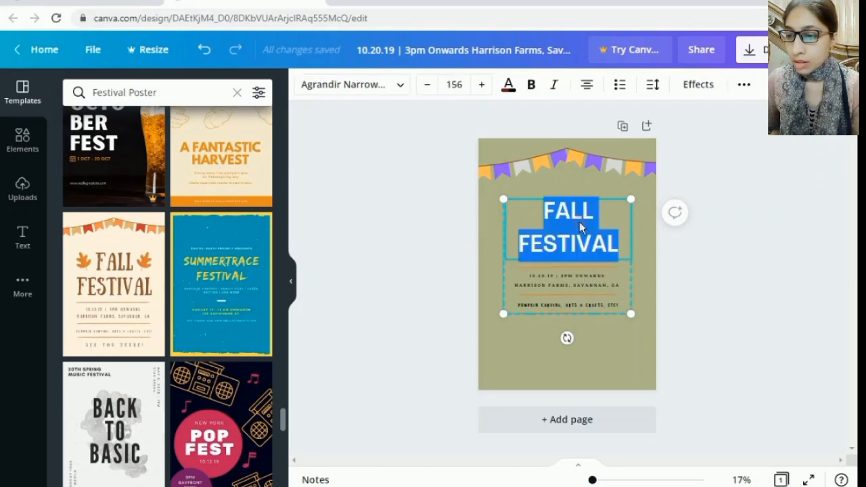
click(646, 262)
click(576, 299)
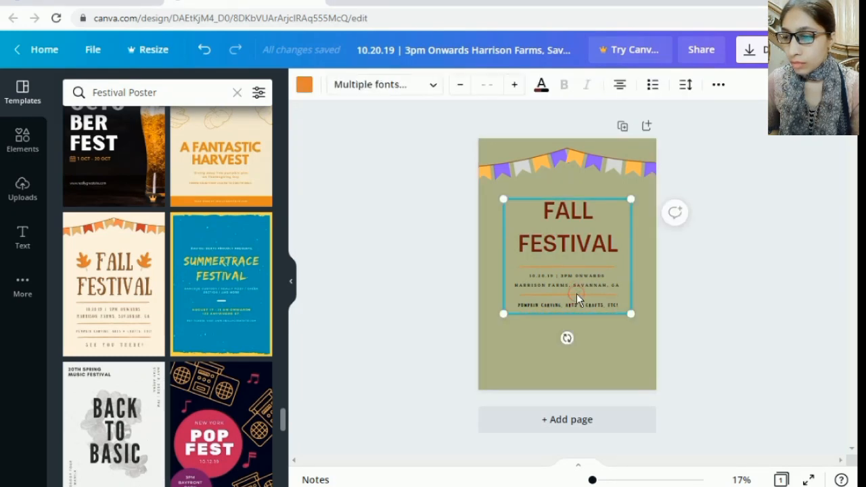
click(491, 222)
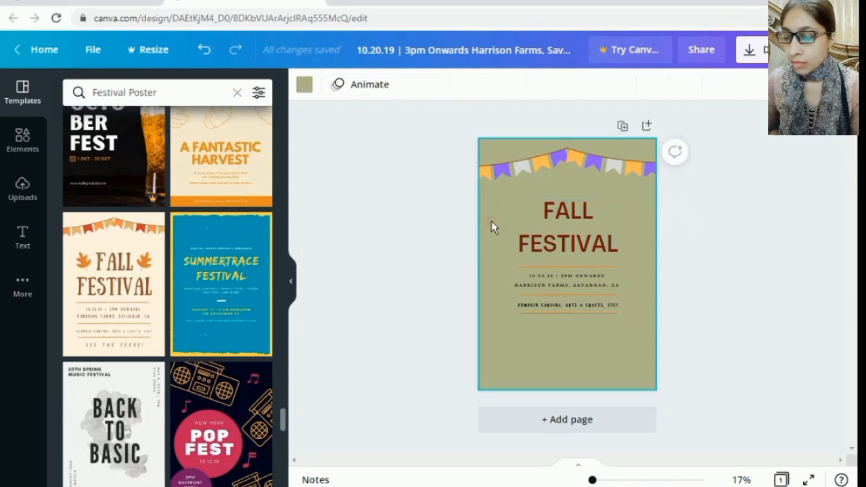
Step: Delete the orange divider line between the "FALL FESTIVAL" heading and the date and venue text
click(575, 264)
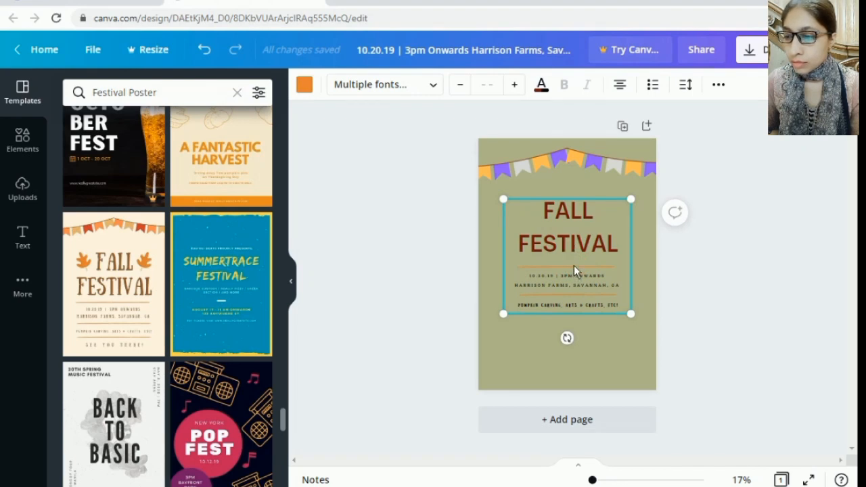
right_click(573, 265)
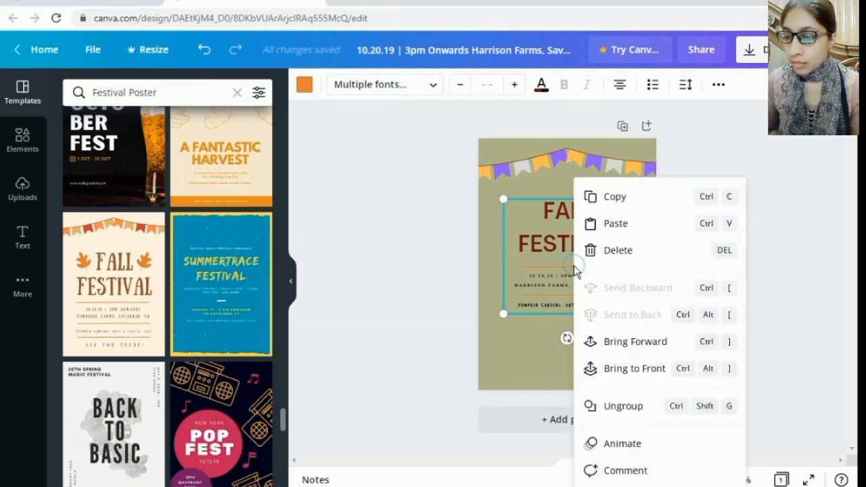
click(487, 244)
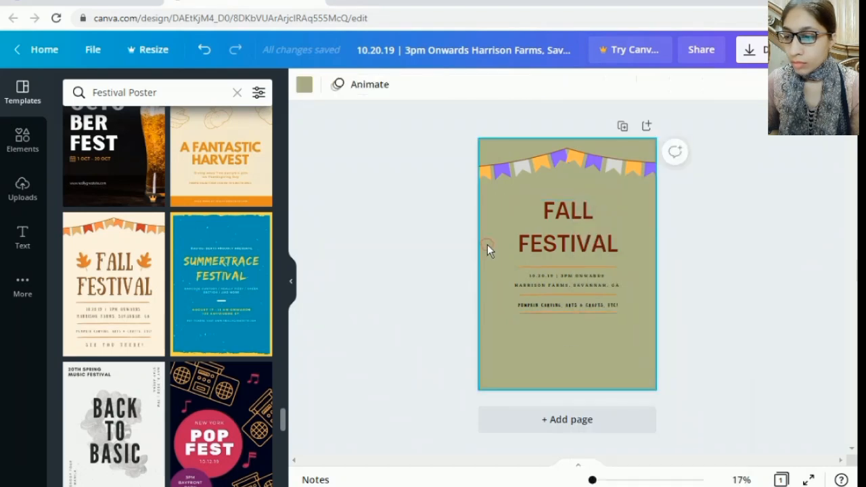
click(574, 221)
click(578, 291)
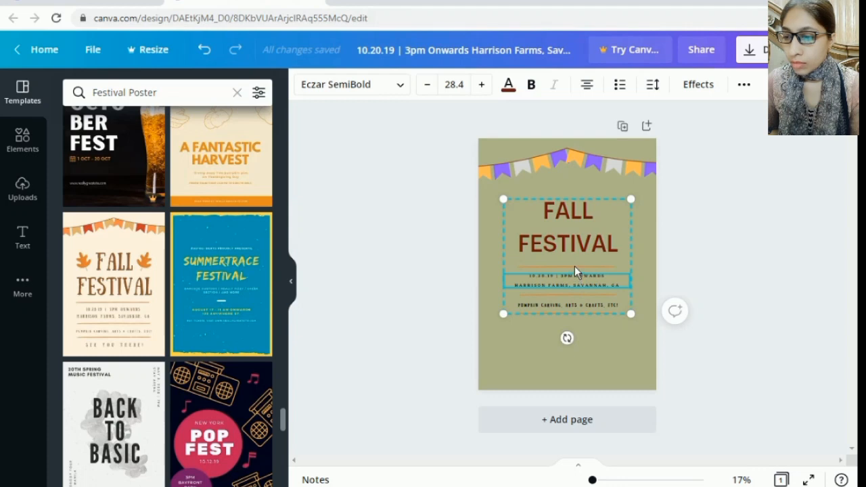
click(575, 267)
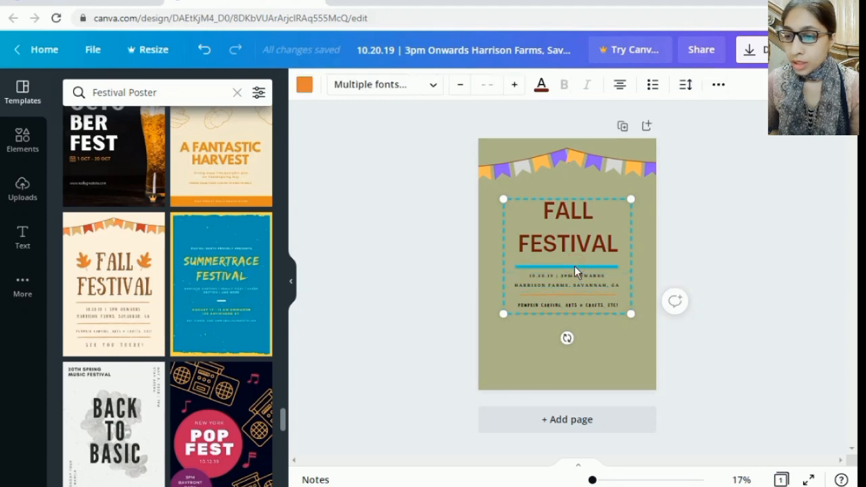
right_click(574, 266)
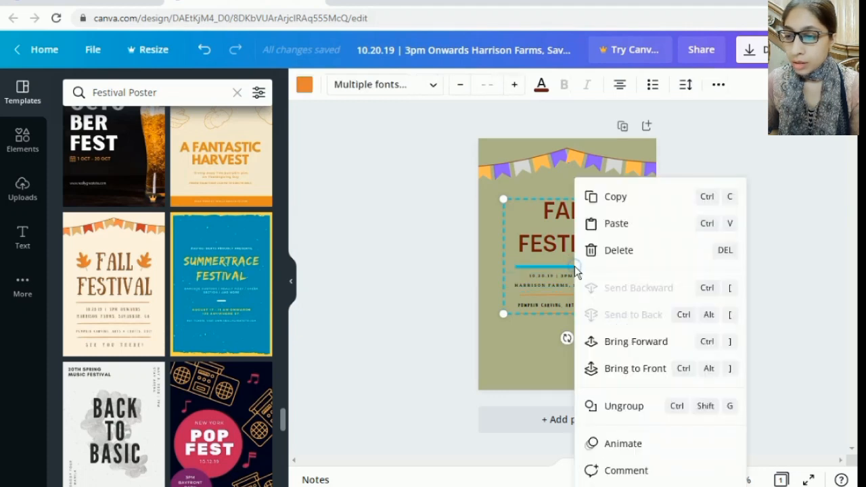
click(612, 251)
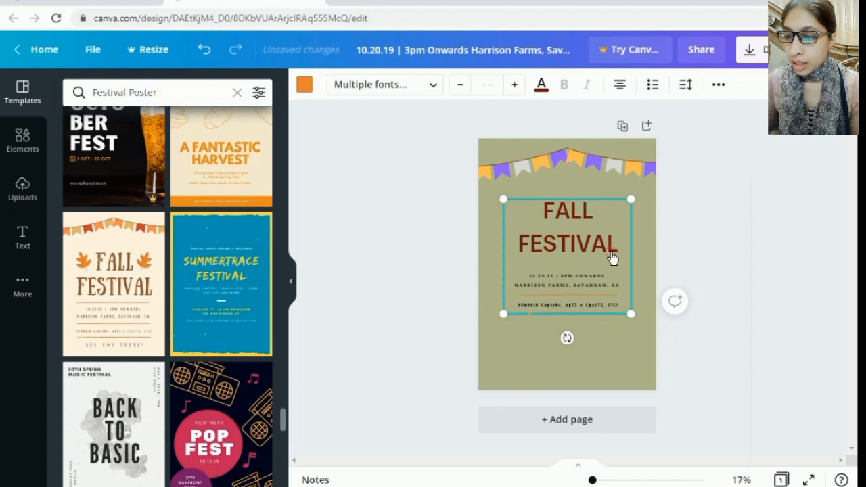
Step: Delete the orange divider line between the venue text and the pumpkin carving line
click(563, 294)
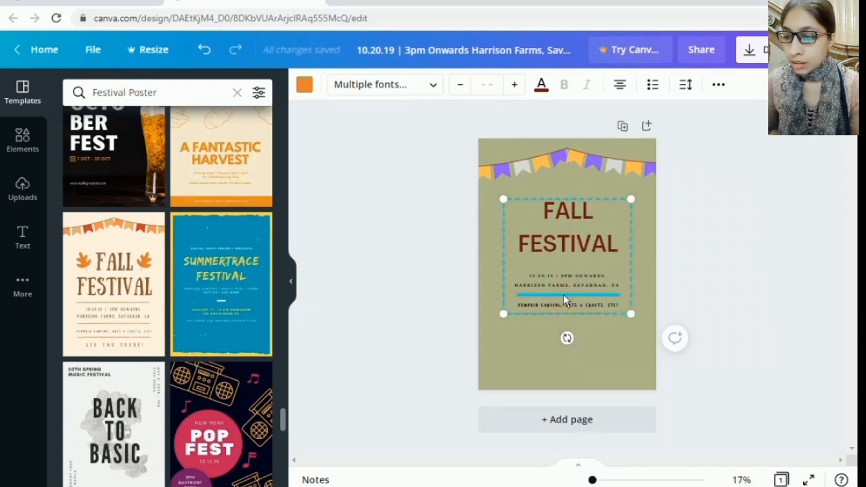
right_click(564, 300)
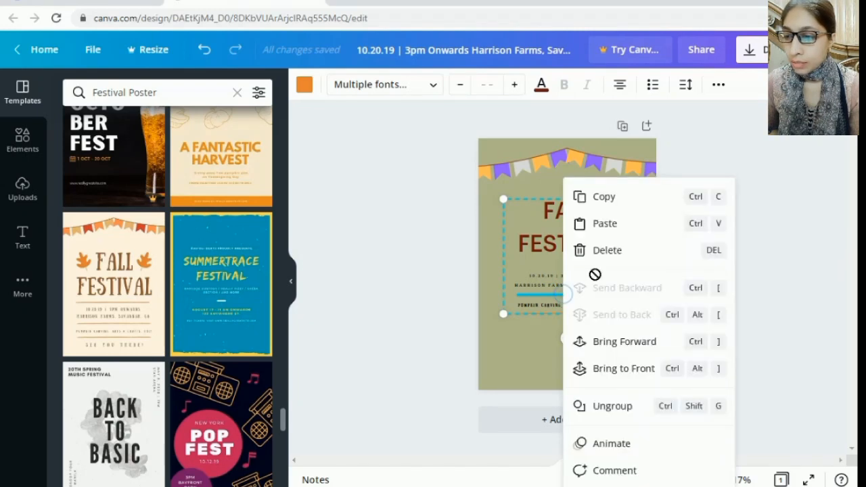
click(601, 255)
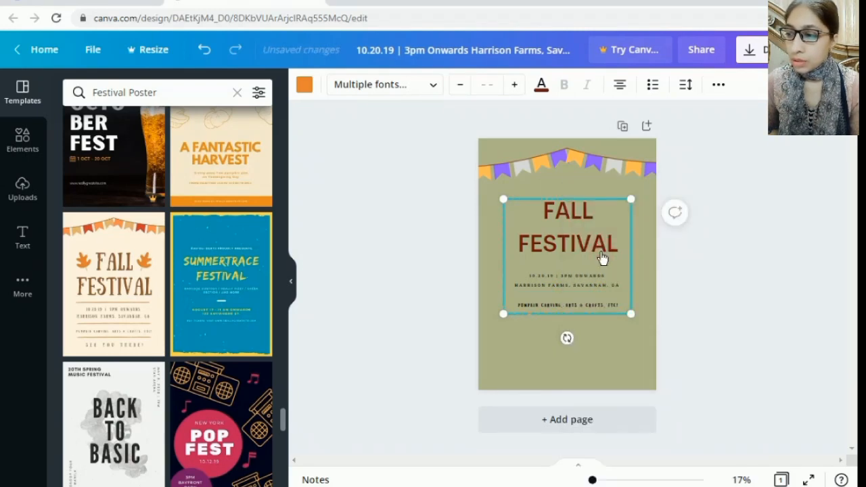
Step: Add a dotted line with arrowheads at both ends just below the "FALL FESTIVAL" heading, from the Lines & Shapes elements
click(28, 142)
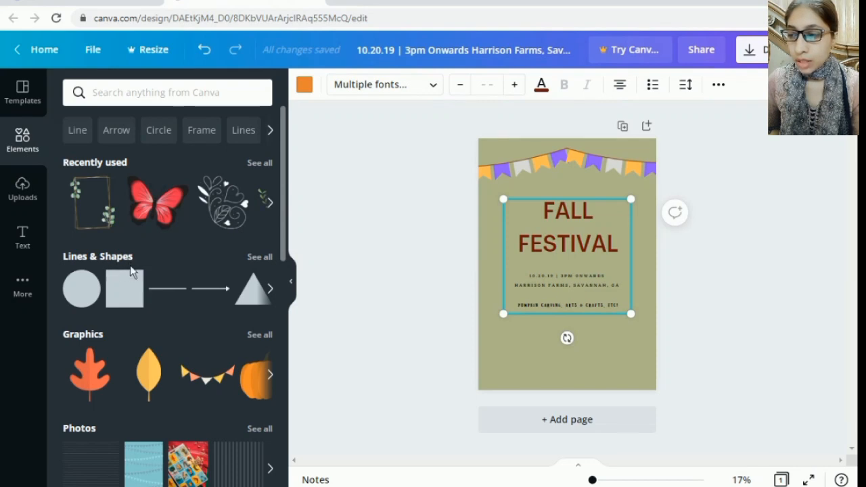
click(269, 290)
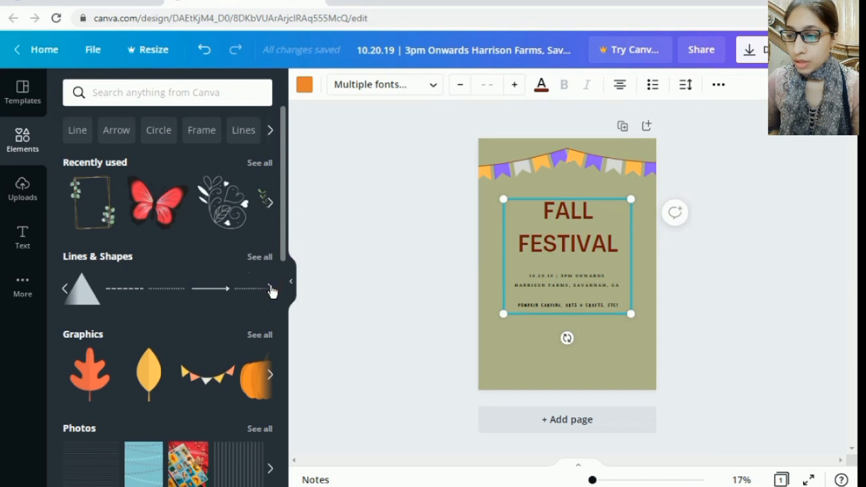
click(270, 289)
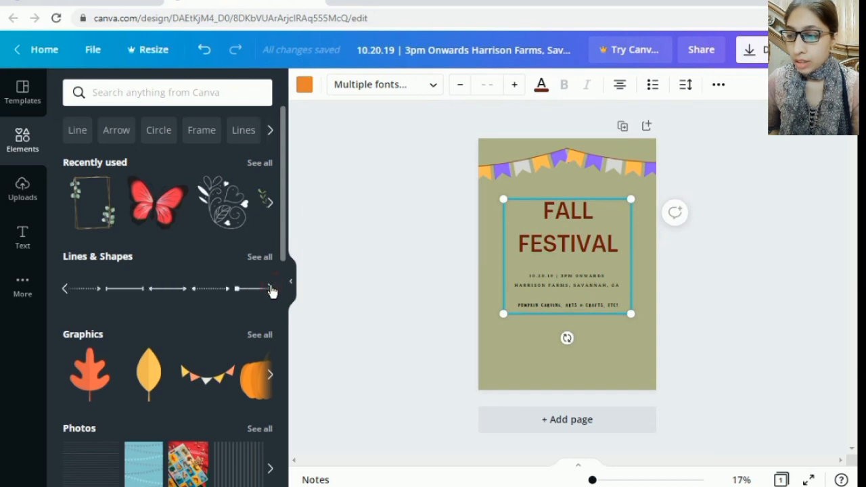
click(270, 290)
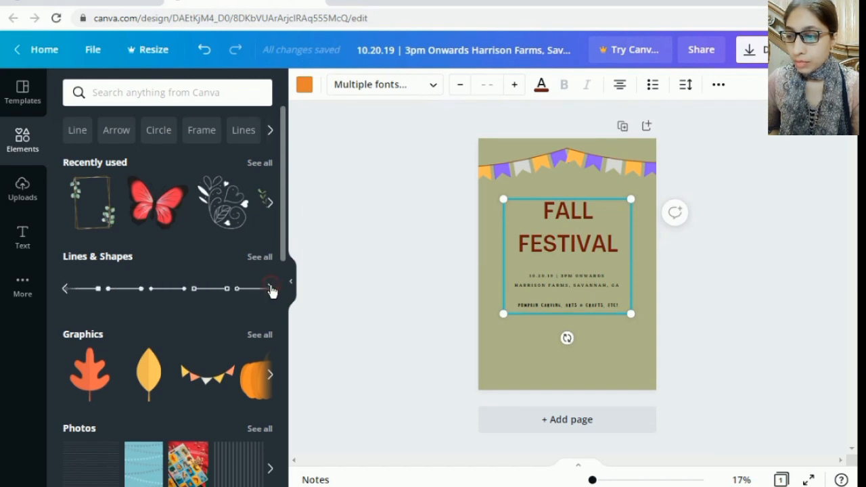
click(270, 289)
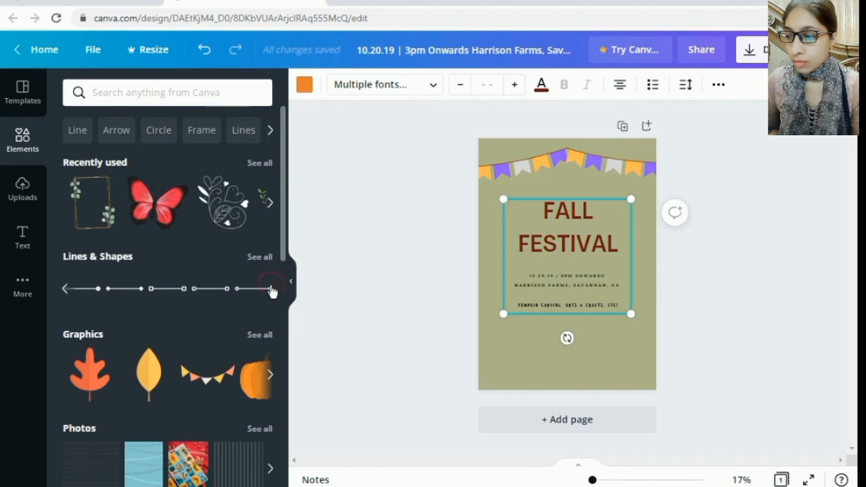
click(65, 290)
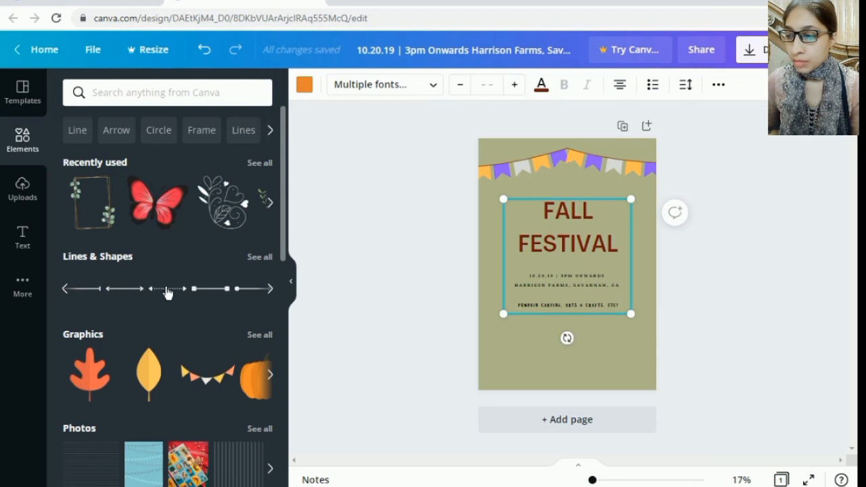
drag(168, 295, 517, 276)
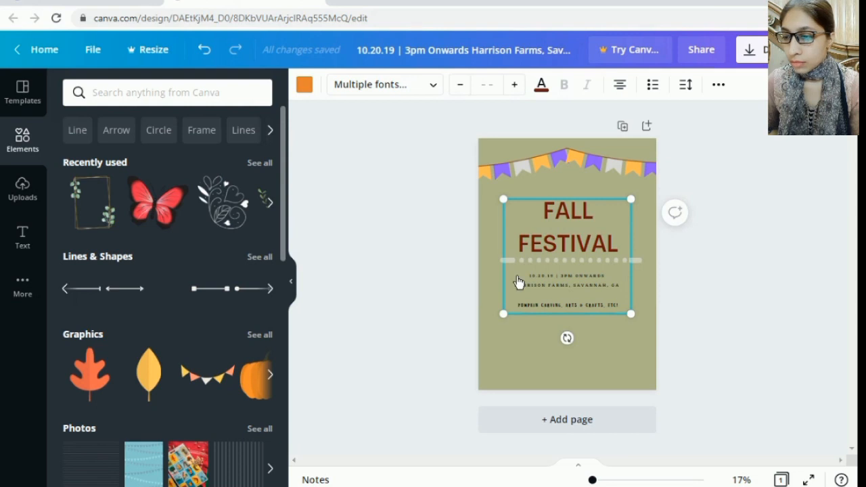
drag(517, 281, 517, 281)
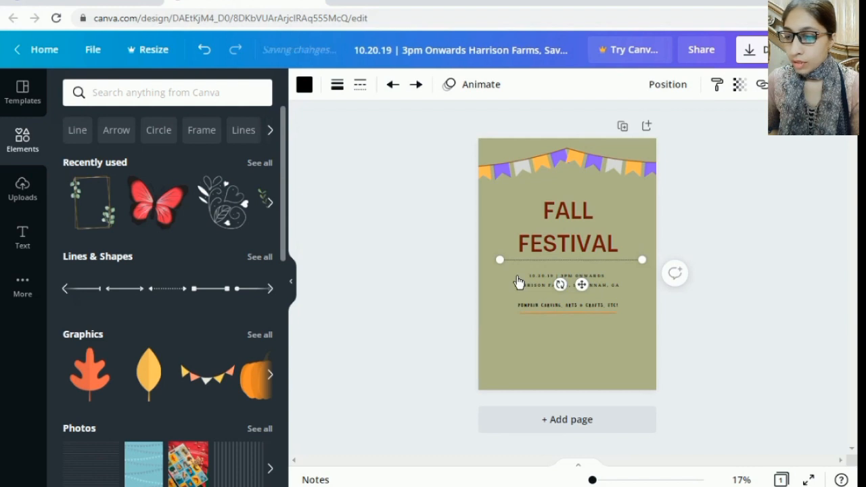
Step: Delete the orange divider line just below the pumpkin carving line
click(557, 313)
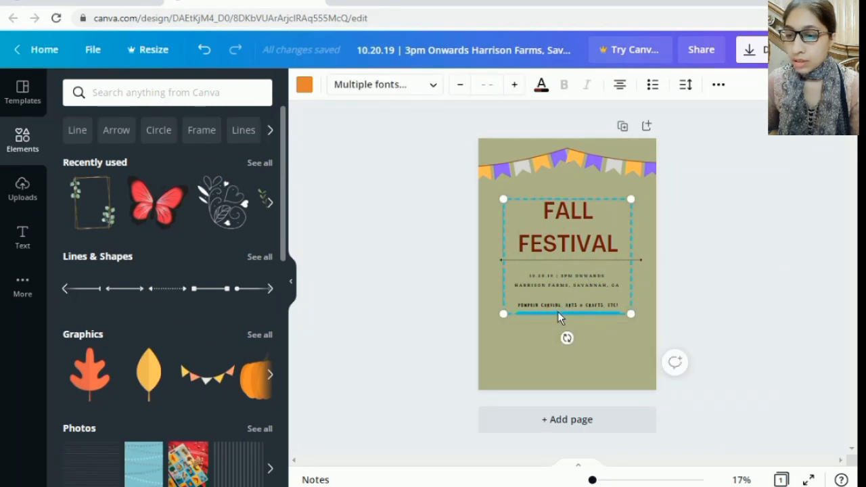
right_click(557, 314)
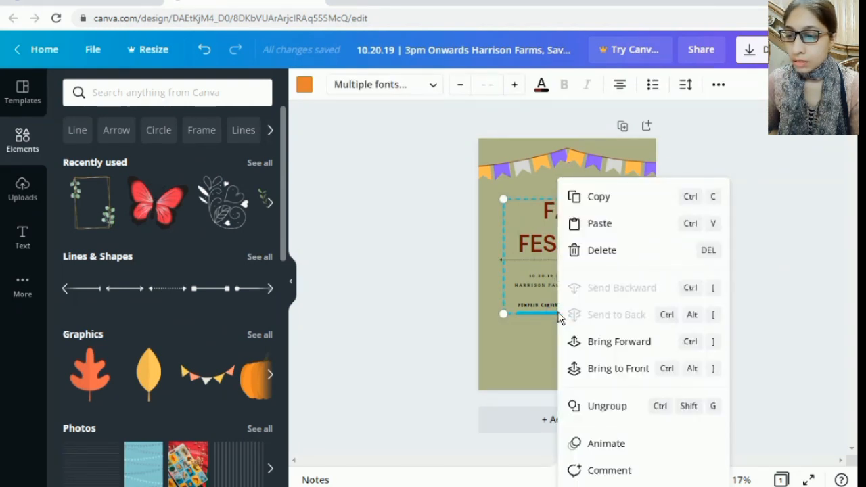
click(610, 251)
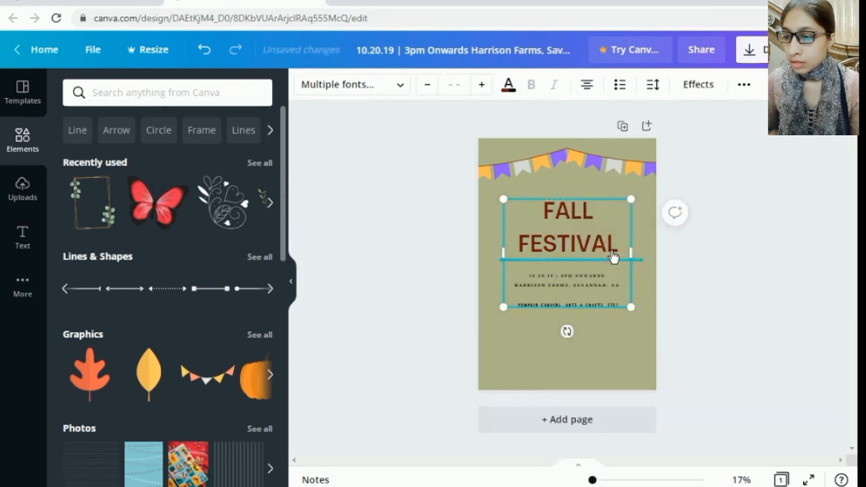
Step: Add a dashed line from Lines & Shapes below the pumpkin carving text, and delete the arrowhead line below the "FALL FESTIVAL" heading
click(483, 280)
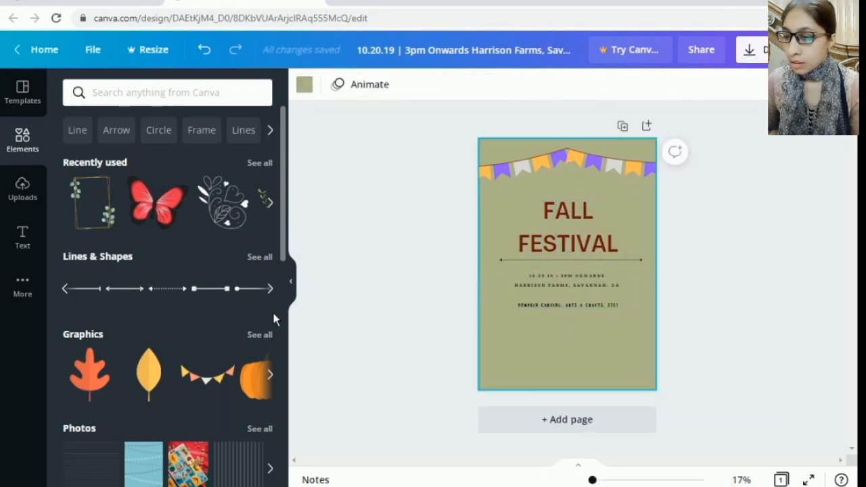
click(65, 295)
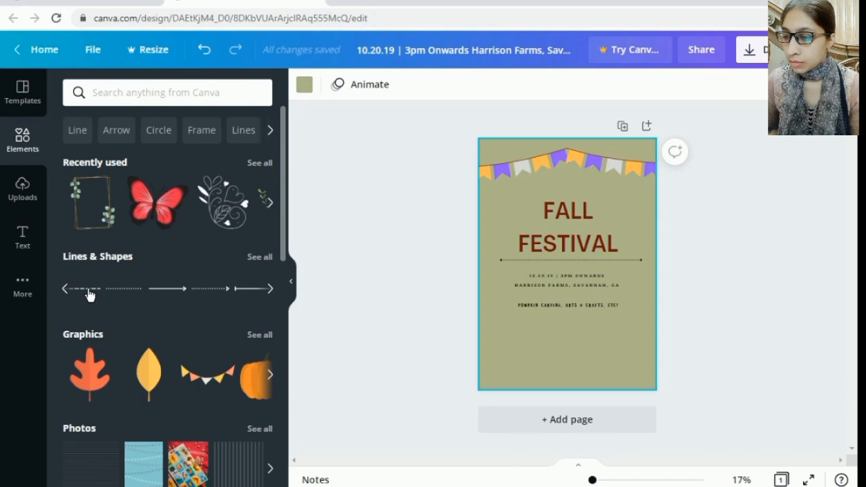
drag(90, 294, 526, 336)
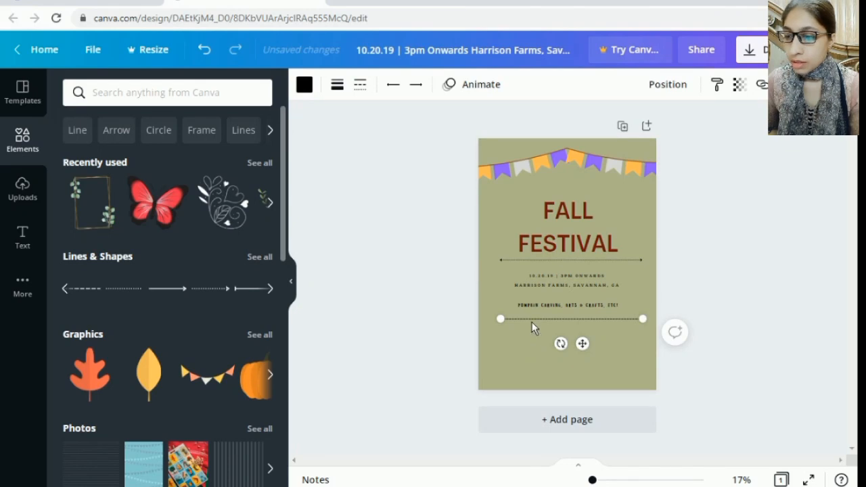
right_click(563, 259)
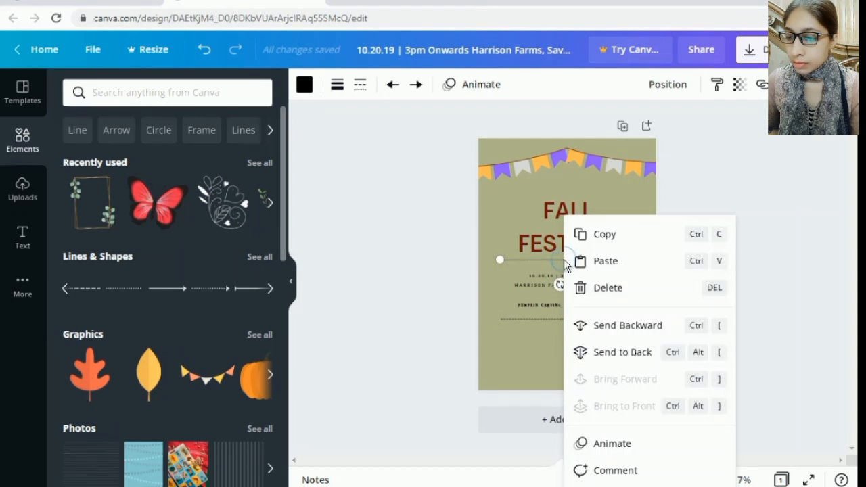
click(602, 290)
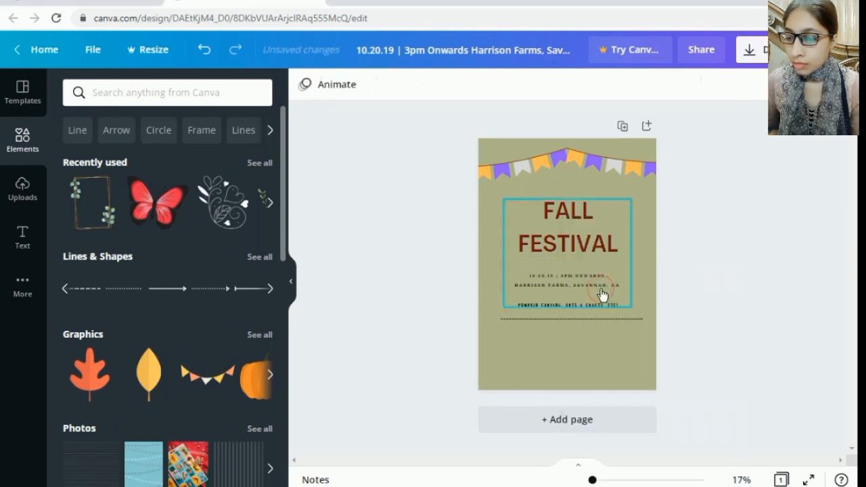
Step: Duplicate the dashed line below the pumpkin carving text by copying and pasting it
right_click(533, 319)
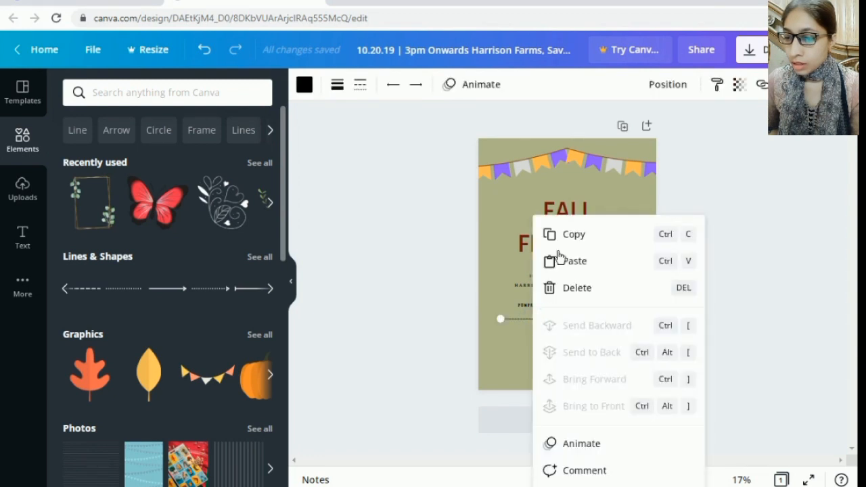
click(565, 238)
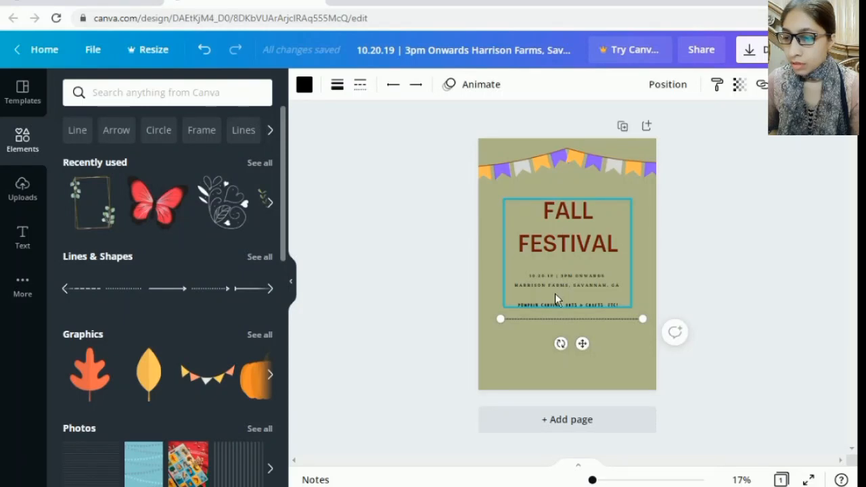
click(555, 300)
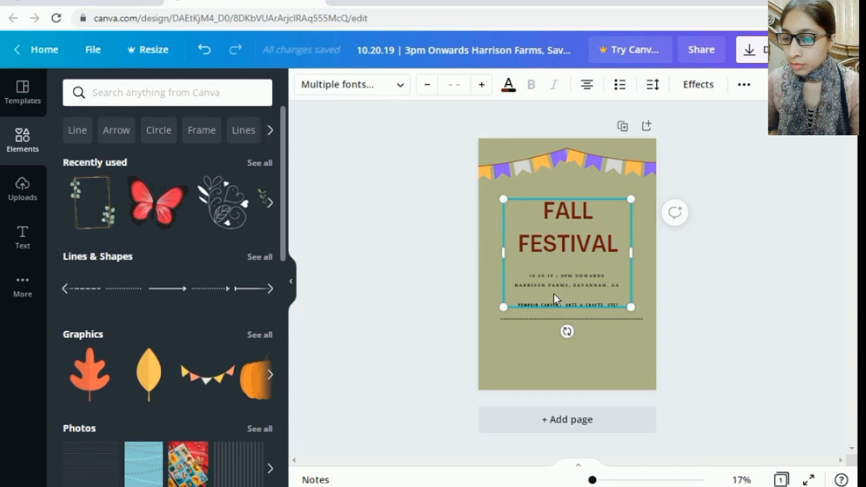
right_click(553, 295)
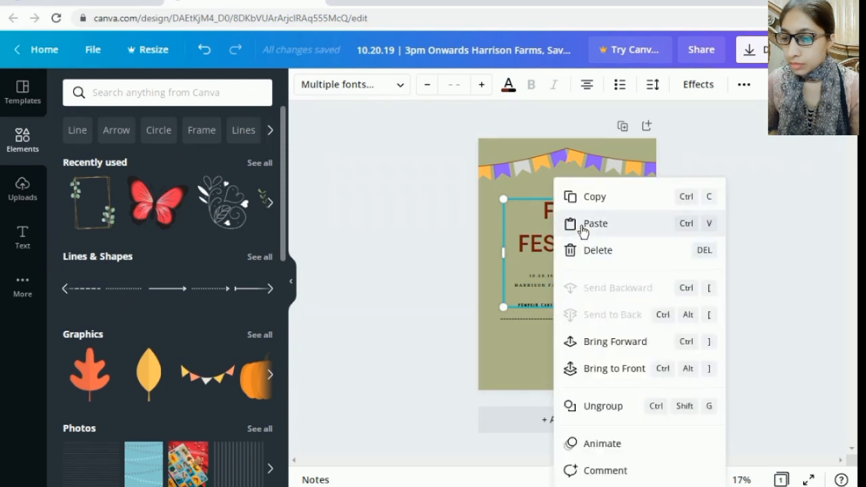
click(583, 230)
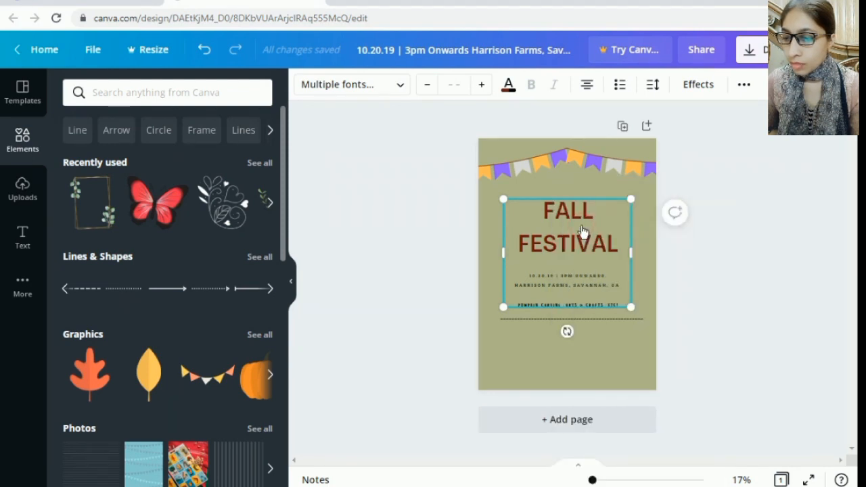
click(570, 318)
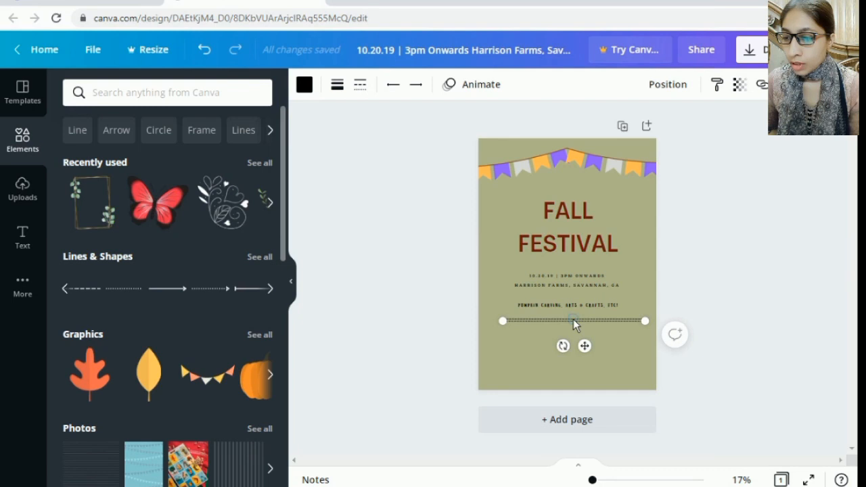
right_click(573, 323)
click(530, 345)
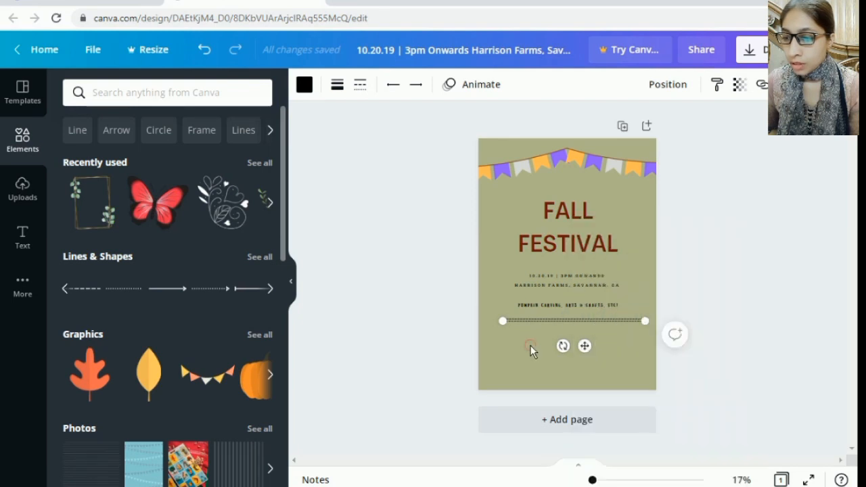
click(530, 345)
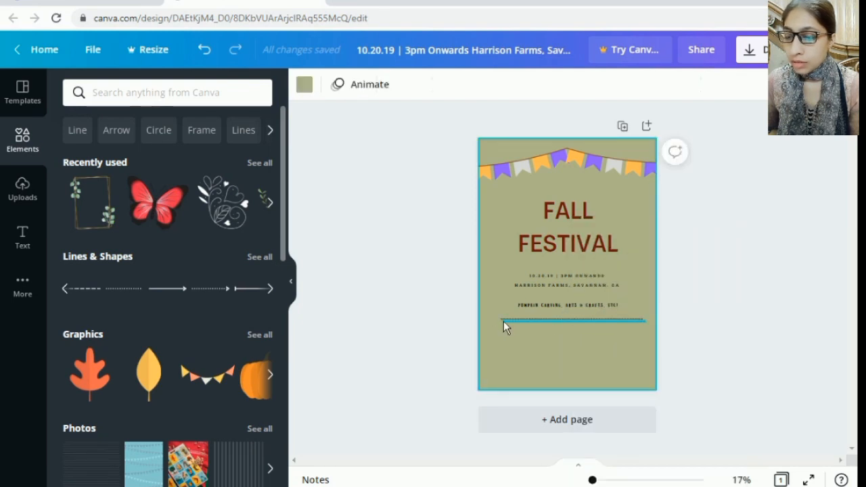
Step: Move the duplicated dashed line up between the "FALL FESTIVAL" heading and the date text
click(503, 321)
drag(504, 298, 498, 264)
click(499, 233)
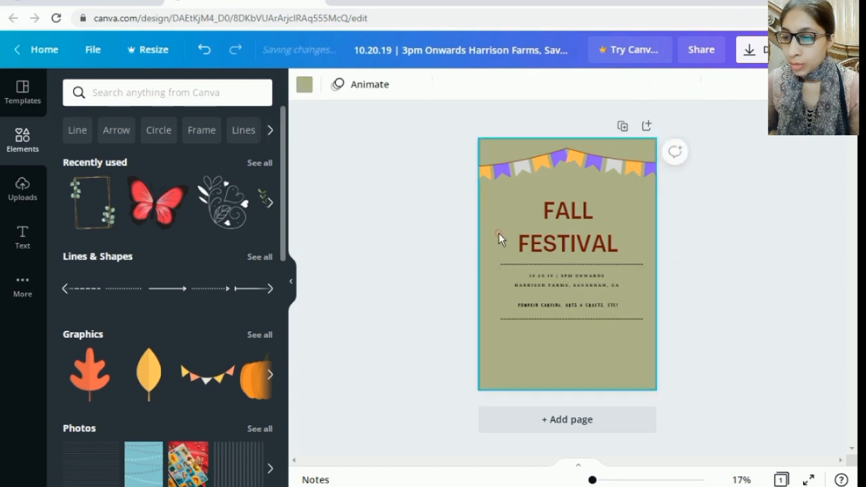
Step: Duplicate the dashed line below the "FALL FESTIVAL" heading by copying and pasting it
click(512, 264)
right_click(512, 265)
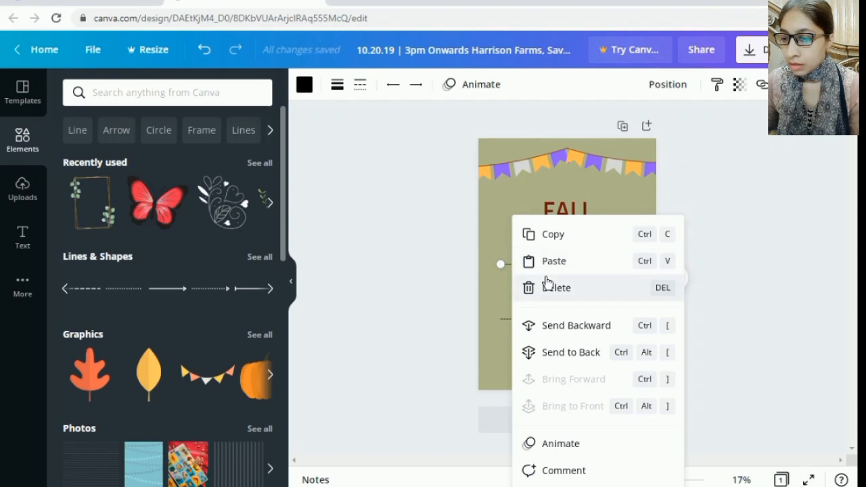
click(554, 236)
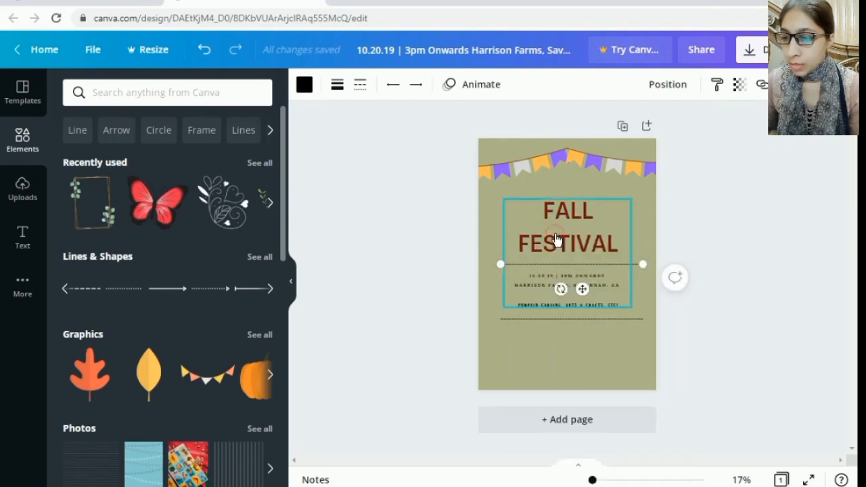
click(538, 294)
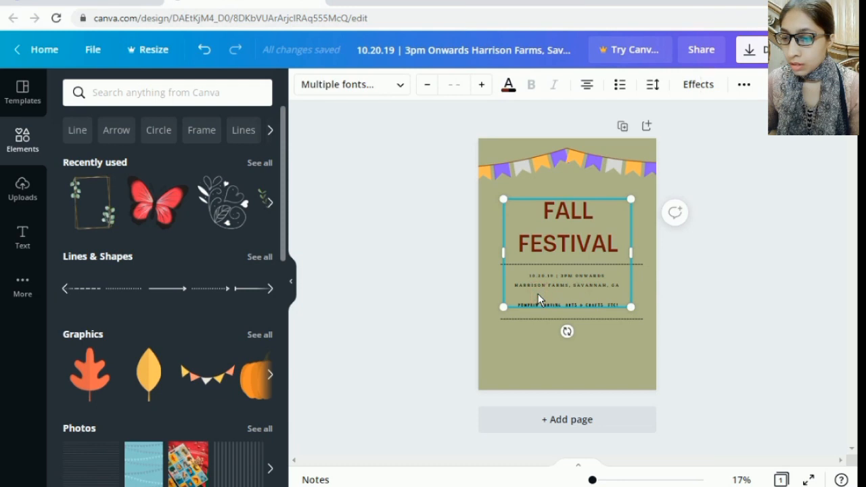
right_click(538, 293)
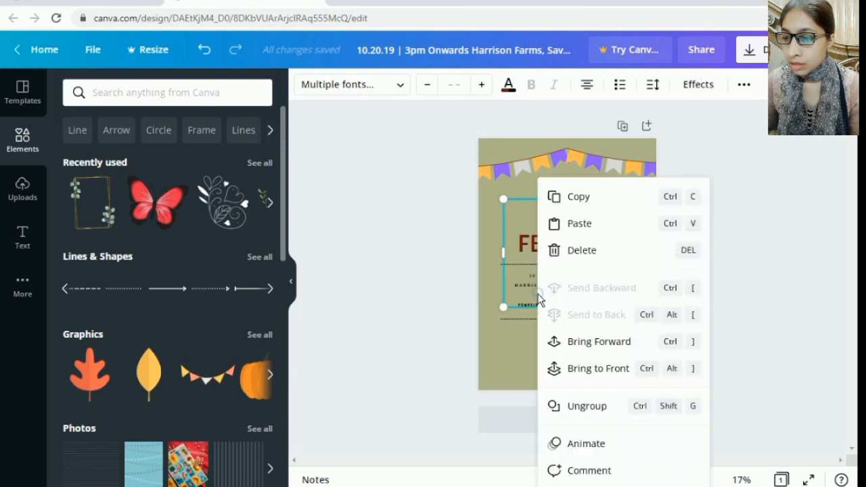
click(583, 229)
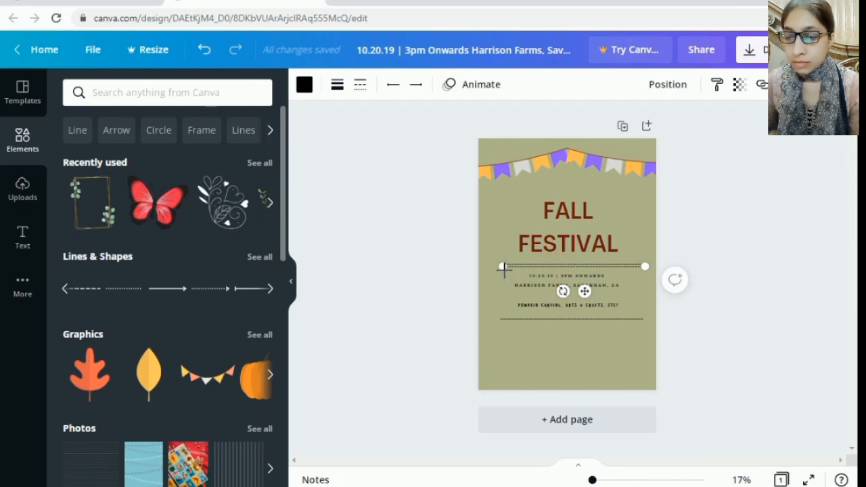
Step: Shift both ends of the new dashed line down and place it level between the venue text and the pumpkin carving line
drag(502, 267, 499, 299)
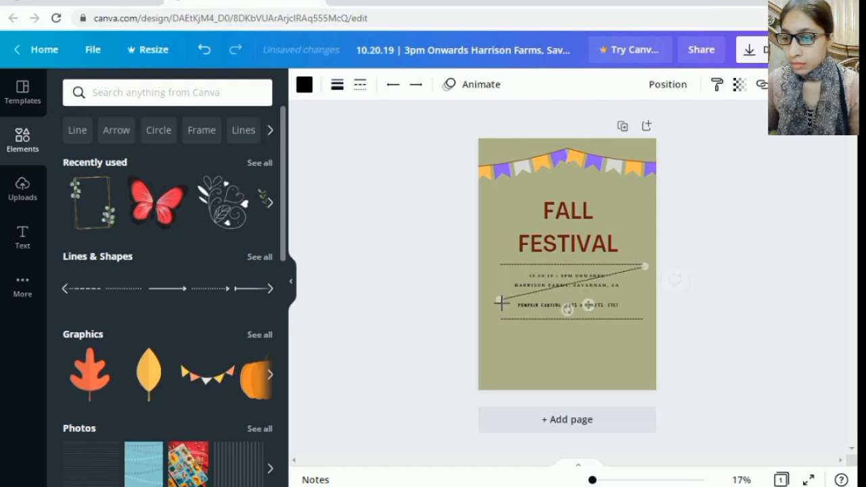
drag(644, 267, 643, 300)
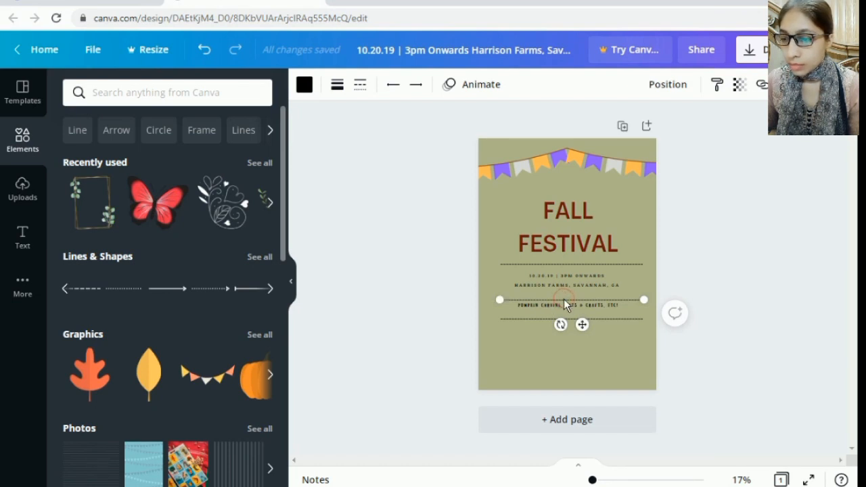
click(481, 250)
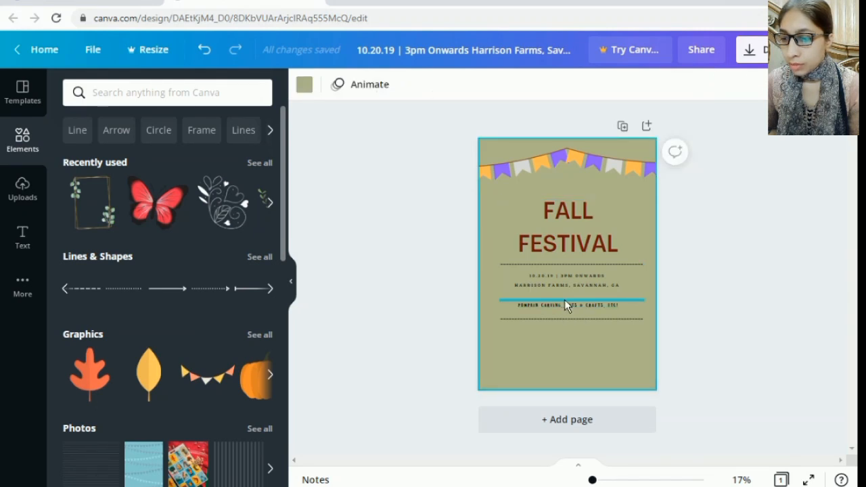
drag(564, 299, 564, 294)
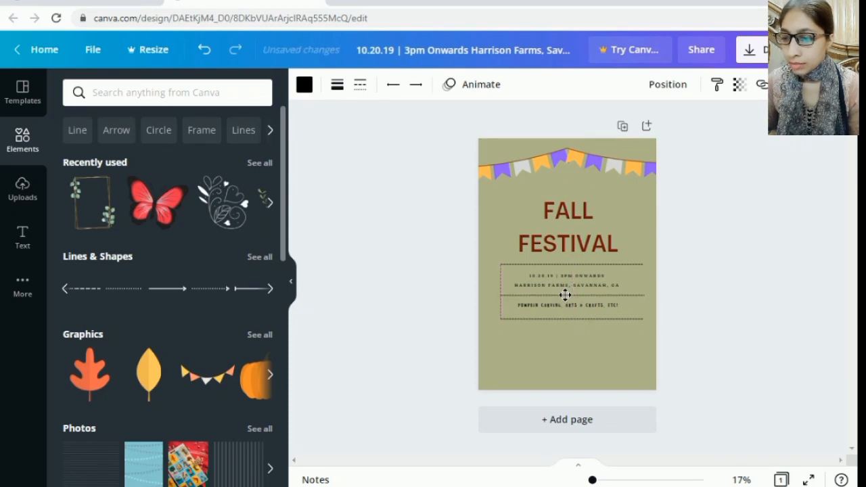
click(565, 295)
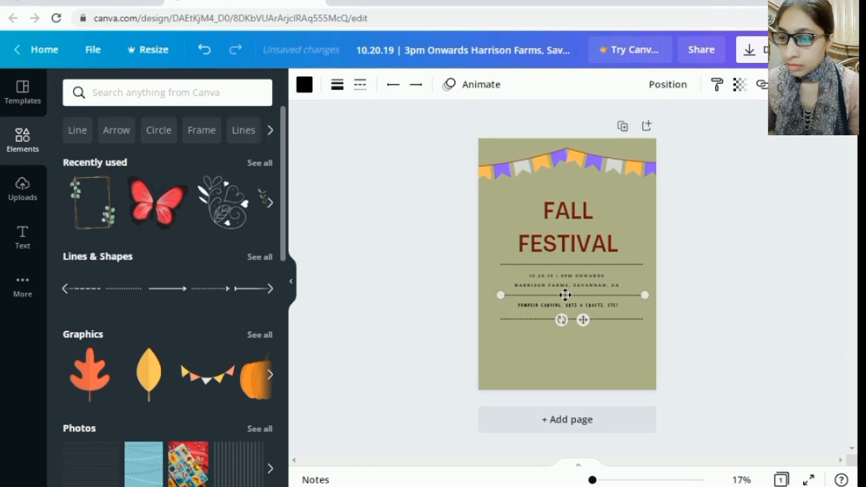
click(497, 238)
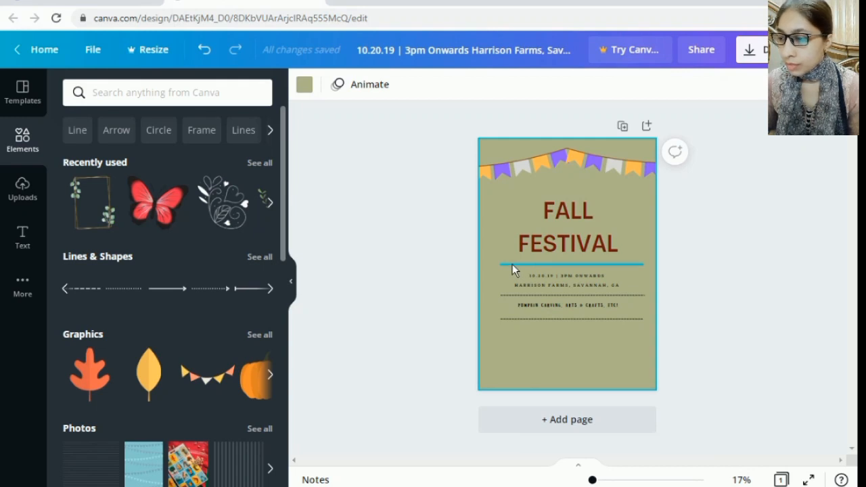
Step: Recolour the dashed lines below the "FALL FESTIVAL" heading and below the venue text bright red from the default colours
click(511, 264)
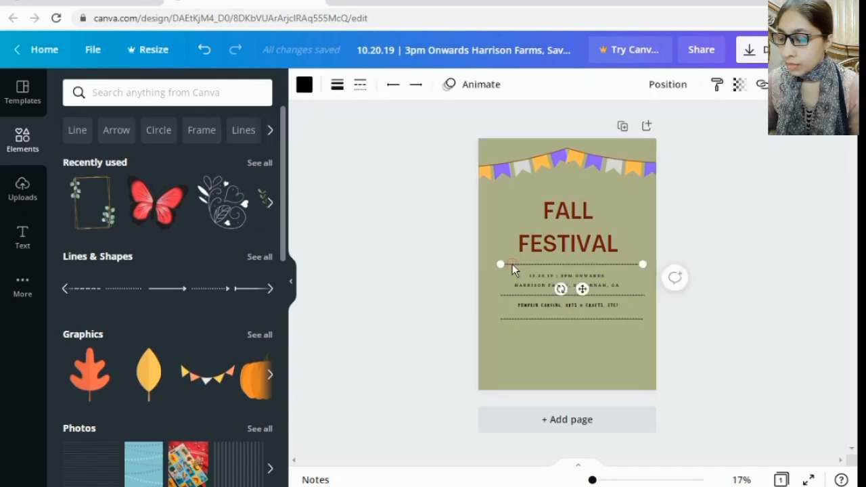
click(304, 86)
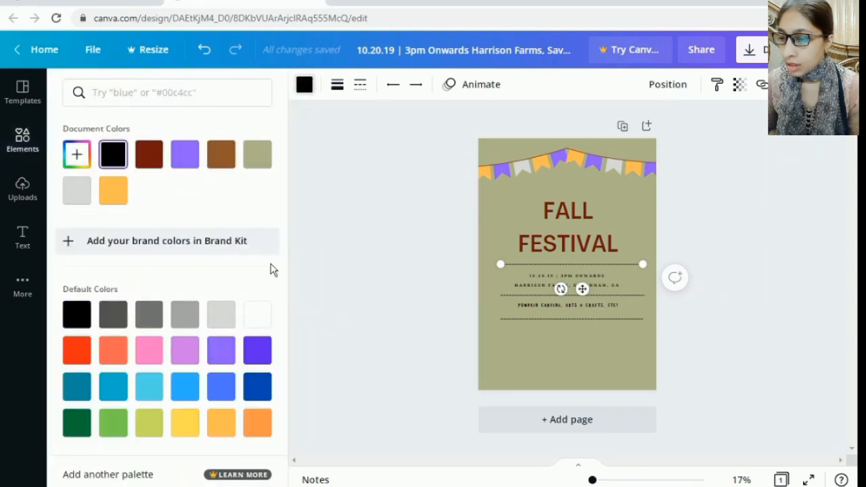
click(148, 354)
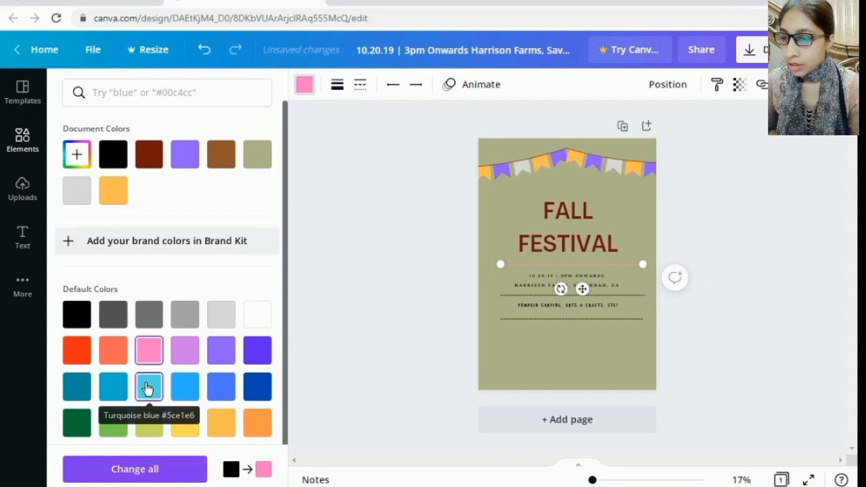
click(148, 386)
click(113, 391)
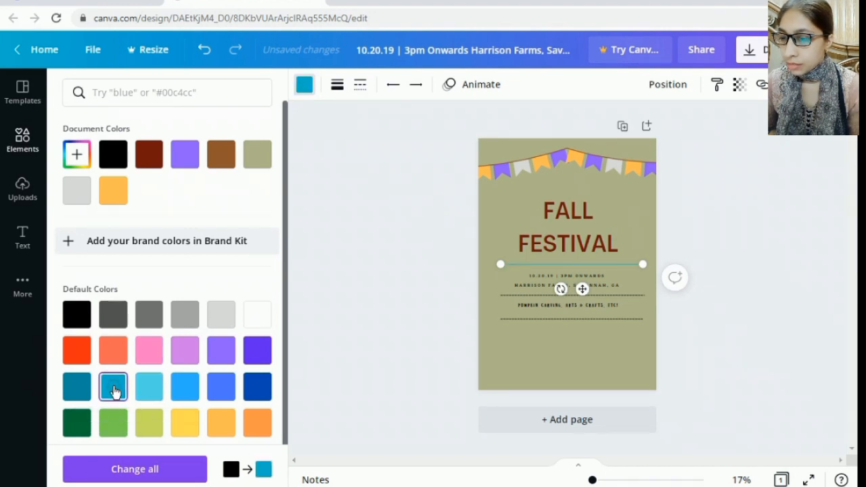
click(185, 426)
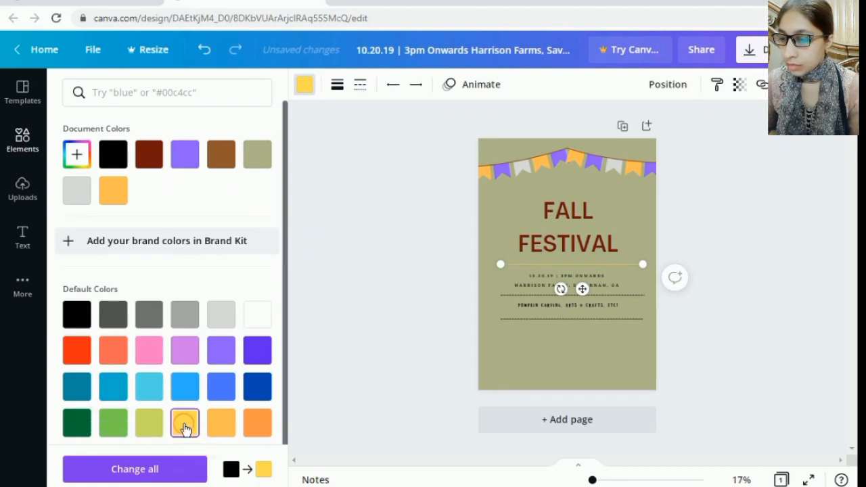
click(222, 427)
click(258, 428)
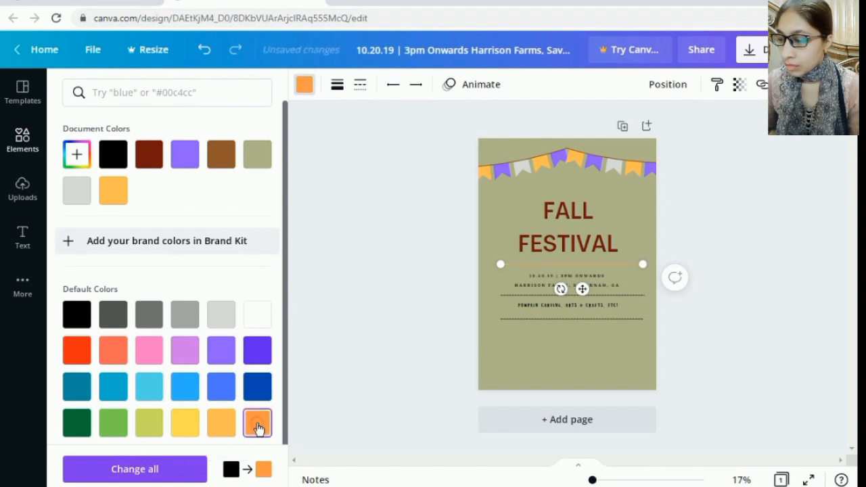
click(148, 426)
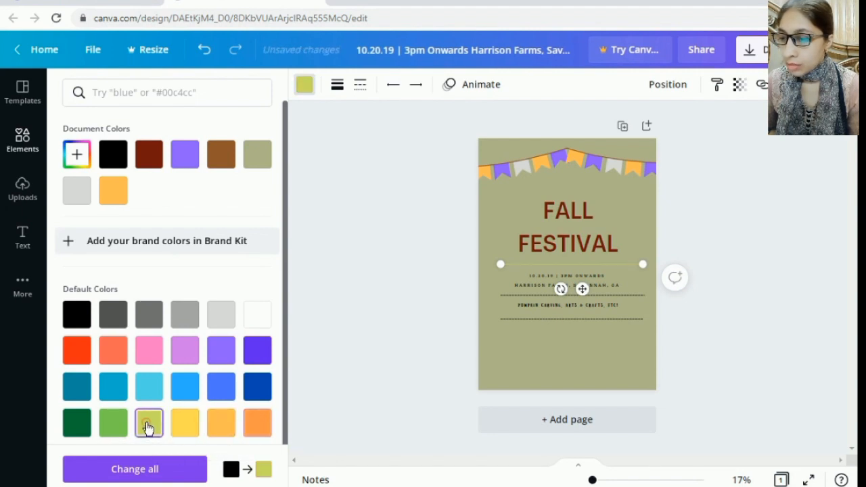
click(115, 422)
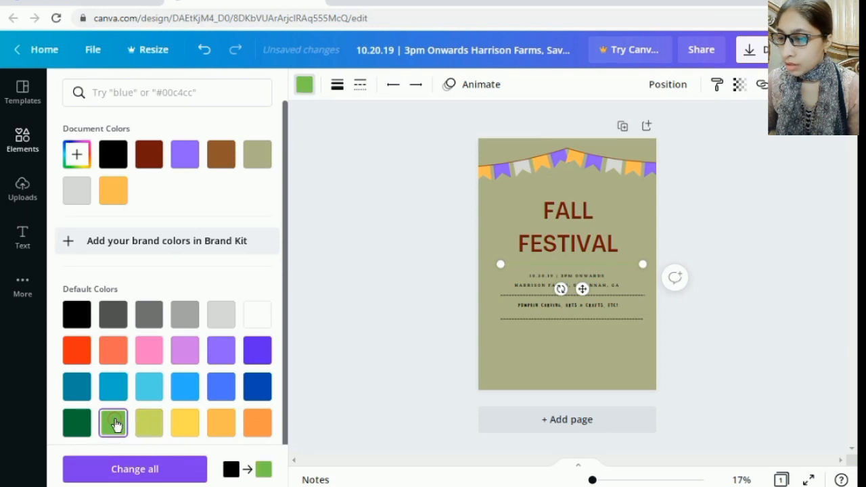
click(79, 355)
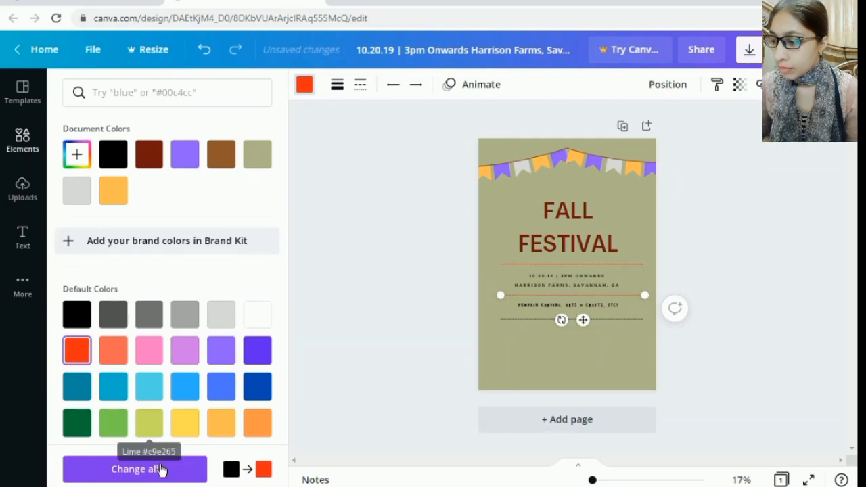
Step: Recolour the dashed line below the pumpkin carving text the same bright red
click(506, 319)
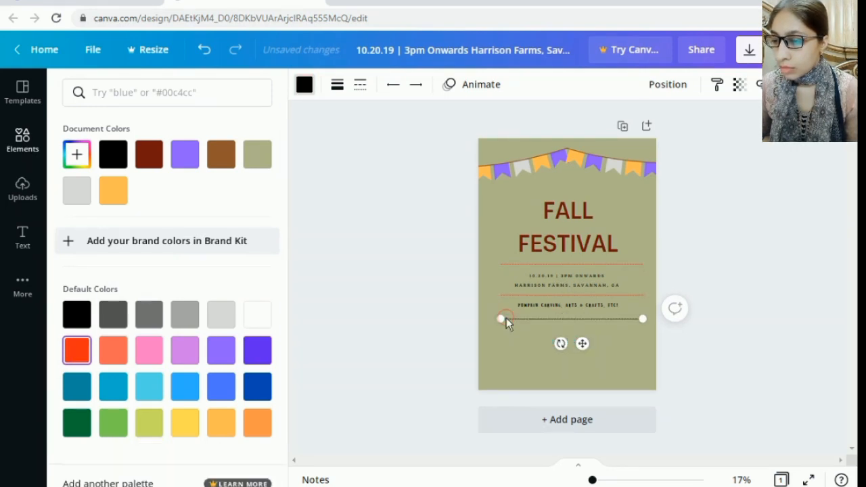
click(77, 355)
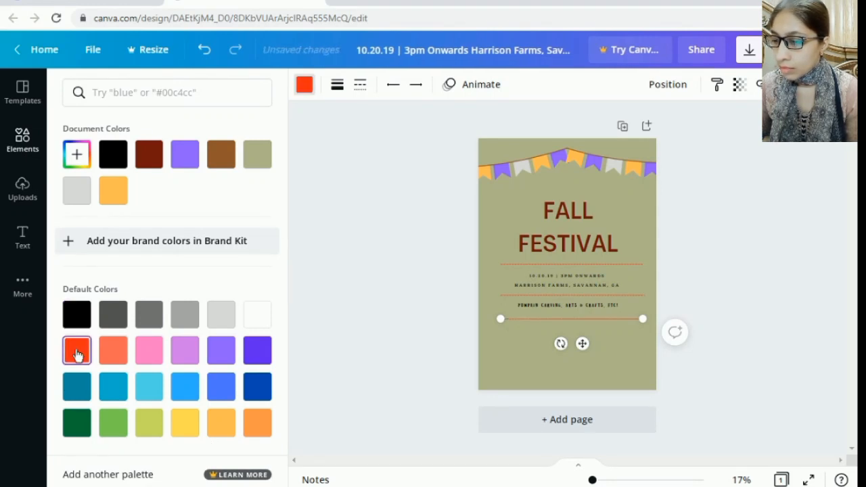
click(370, 294)
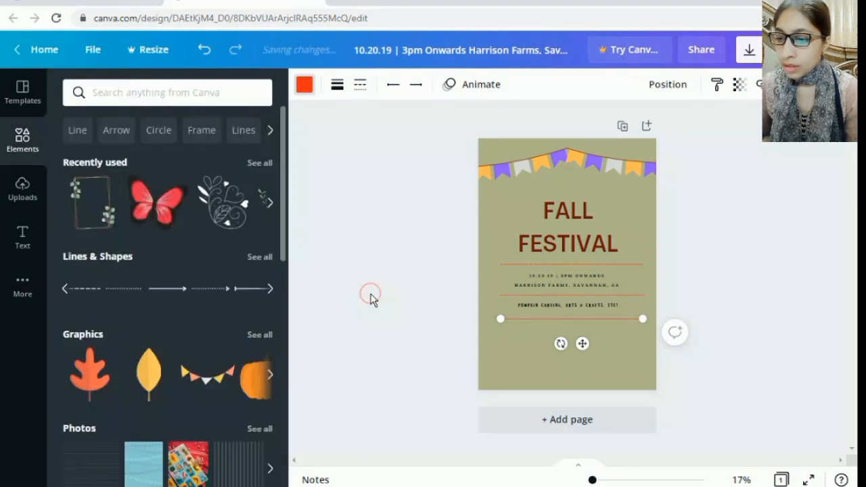
click(503, 332)
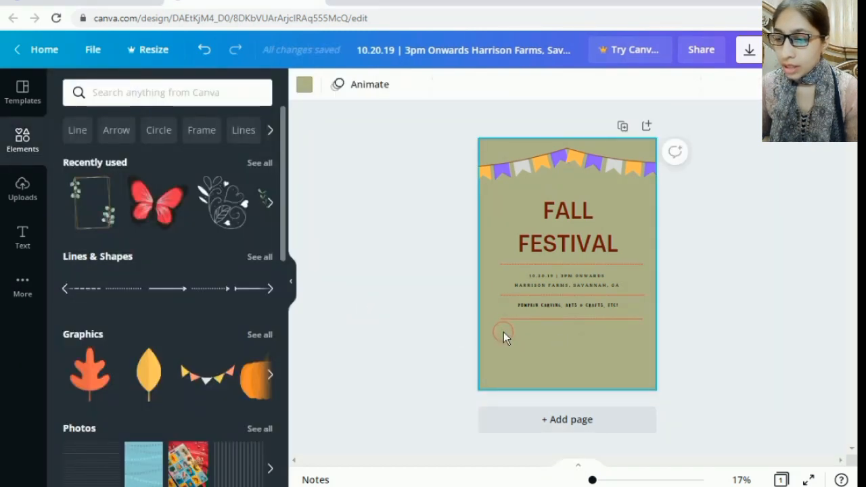
click(554, 318)
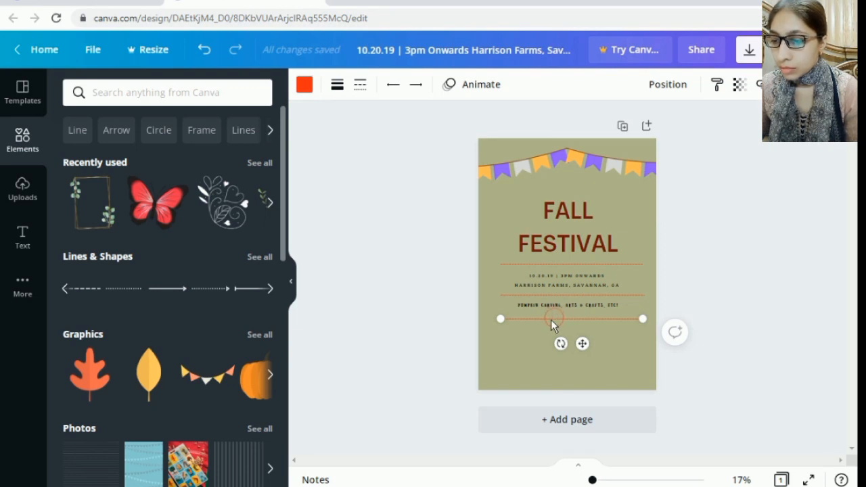
click(508, 341)
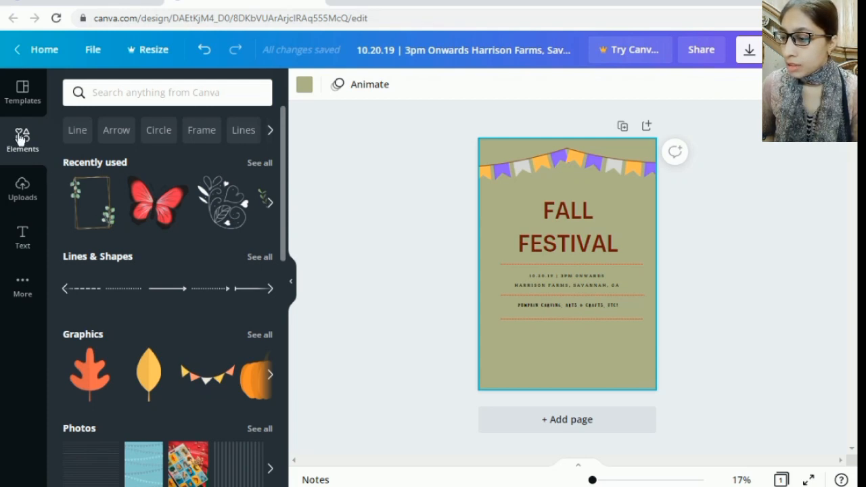
Step: Add the hanging yellow disco ball graphic from the recently used elements to the poster, beside the "FALL FESTIVAL" heading
click(271, 204)
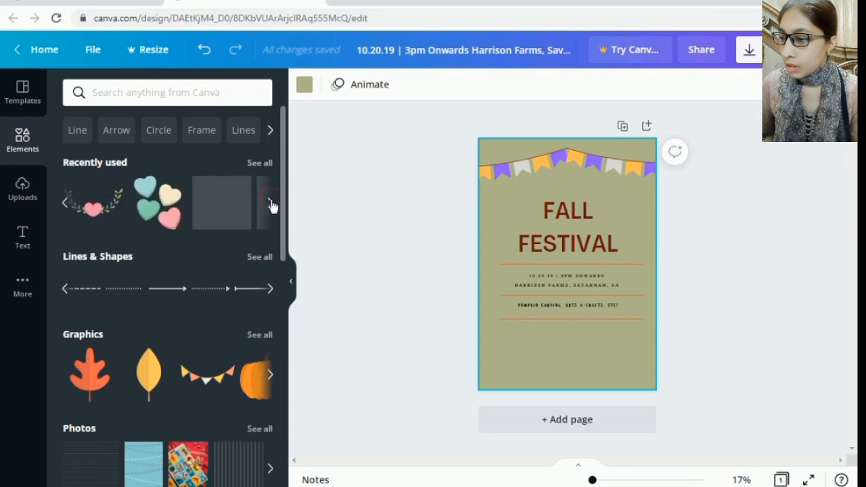
click(270, 204)
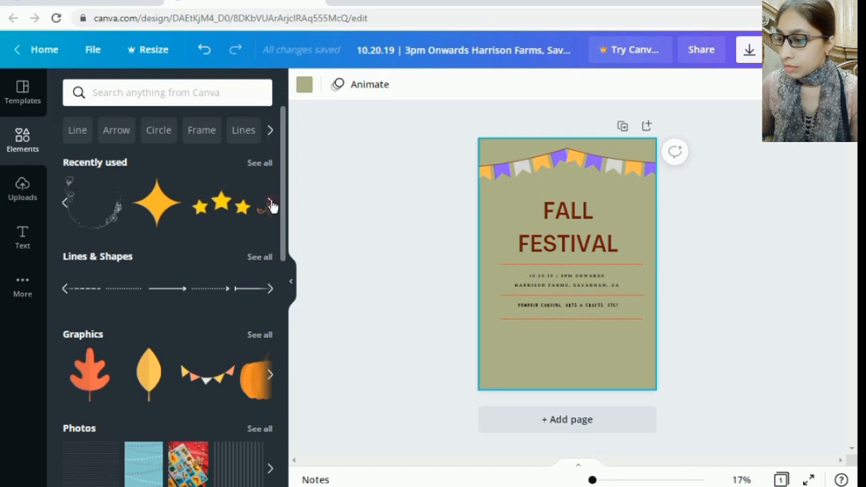
click(270, 204)
click(270, 204)
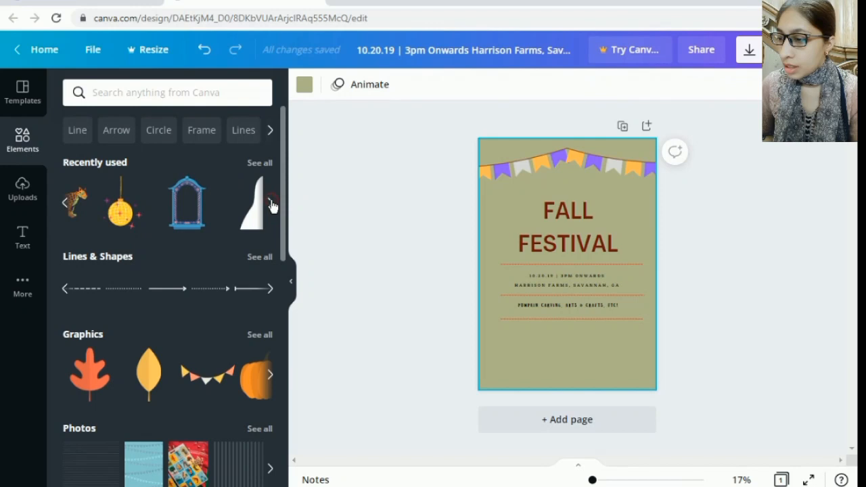
click(271, 204)
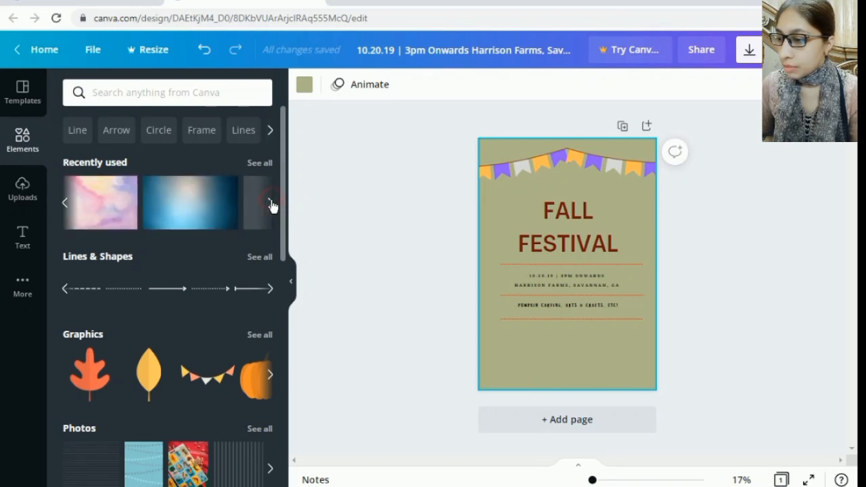
click(270, 204)
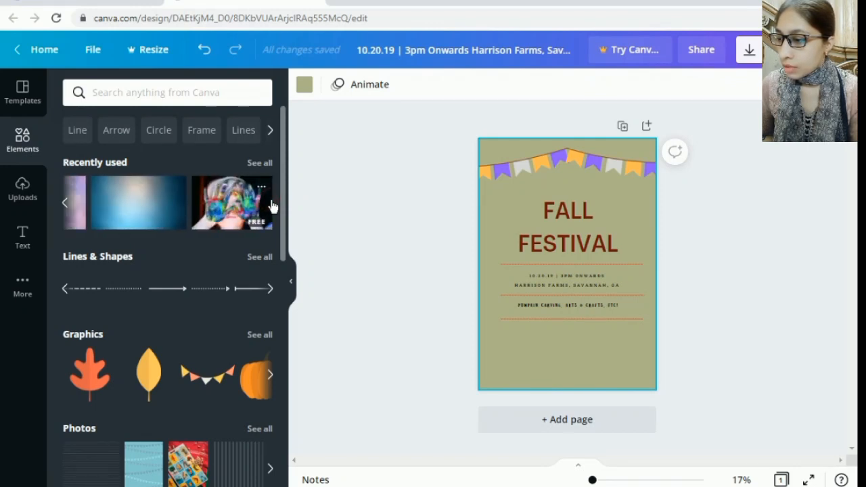
click(259, 163)
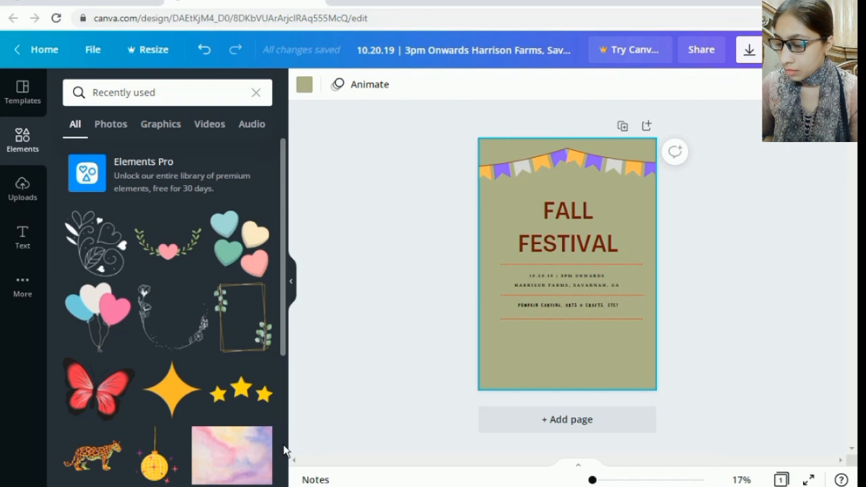
scroll(284, 450, down, 3)
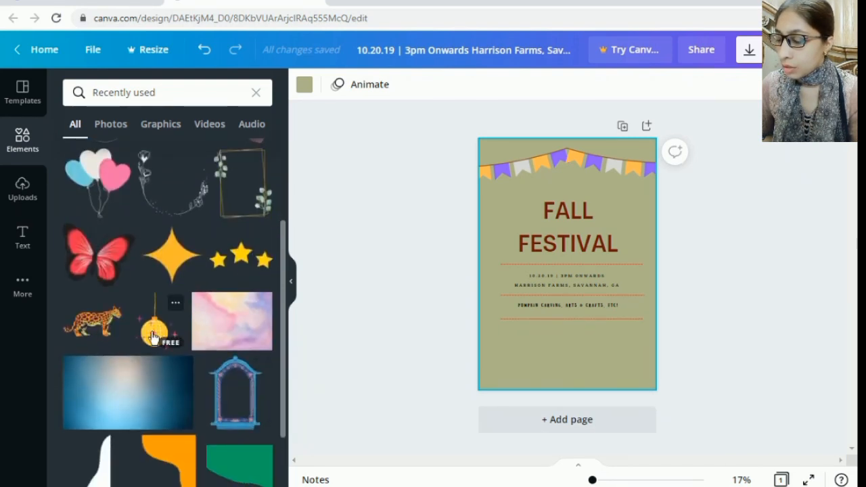
drag(154, 335, 497, 225)
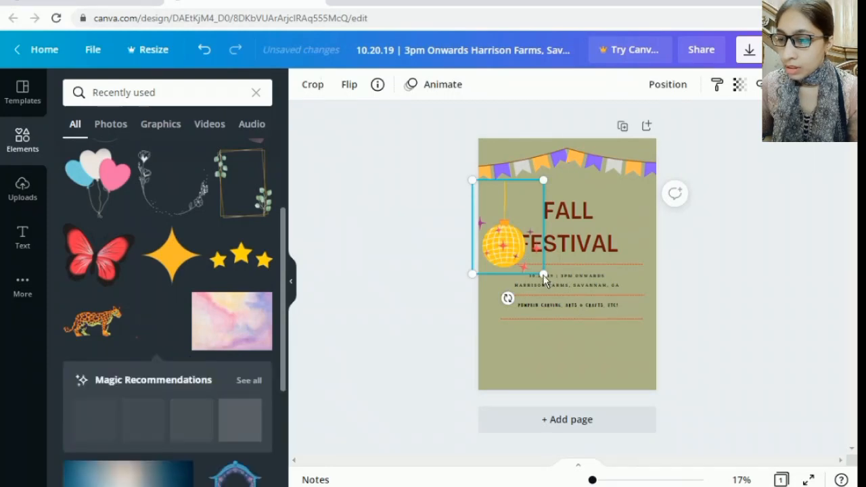
Step: Shrink the disco ball and hang it from the left end of the bunting, beside the heading
drag(519, 243, 492, 213)
click(458, 207)
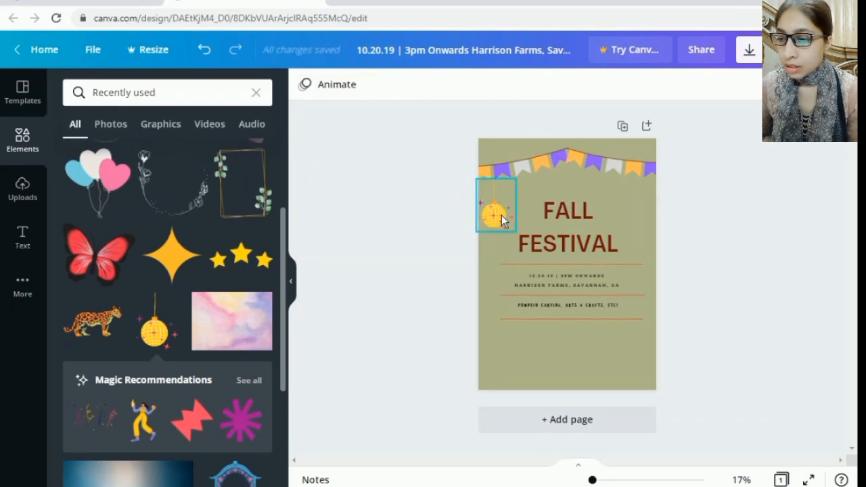
drag(506, 215, 507, 215)
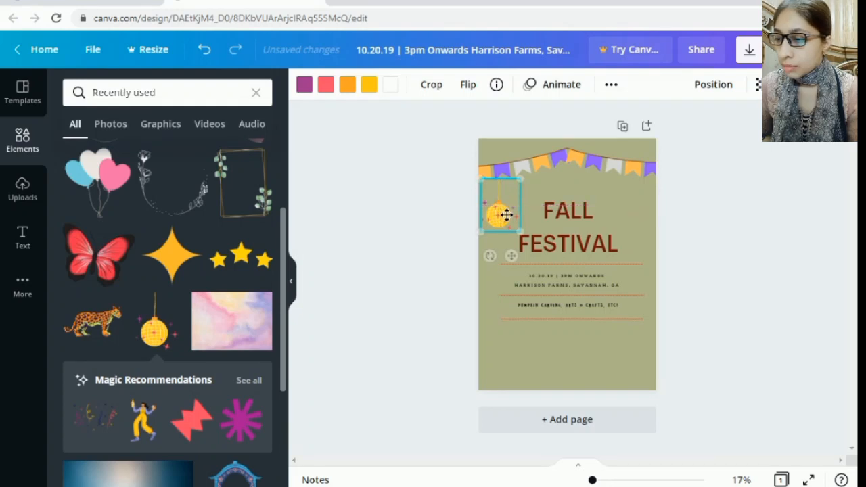
click(433, 245)
mouse_move(258, 260)
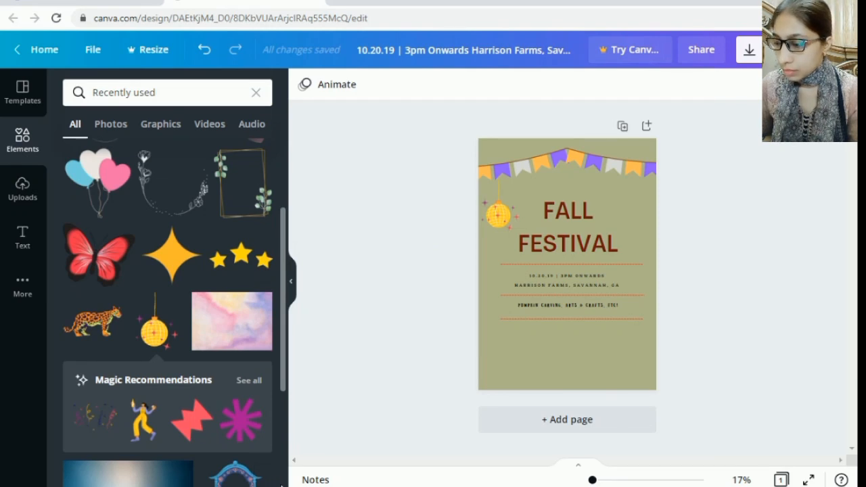
scroll(281, 484, down, 4)
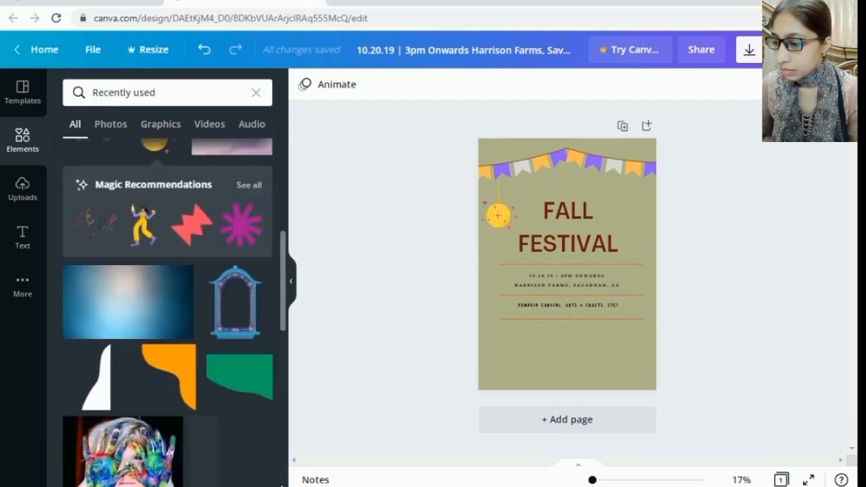
scroll(281, 484, down, 2)
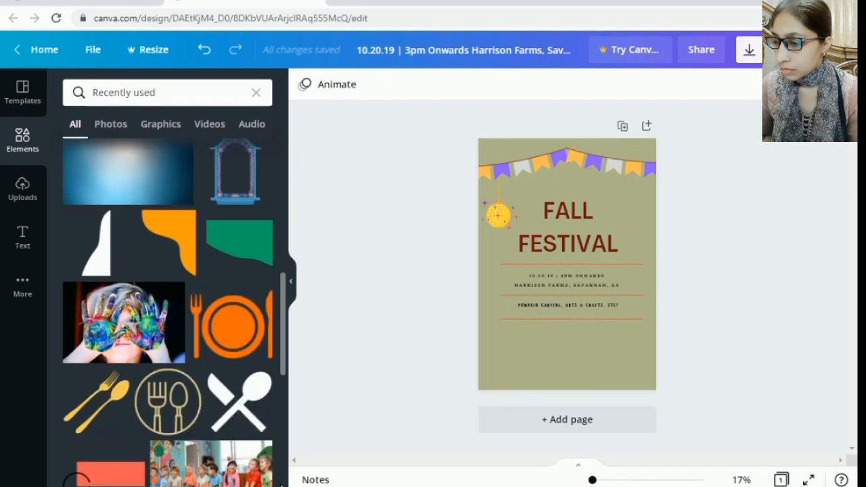
scroll(281, 484, down, 3)
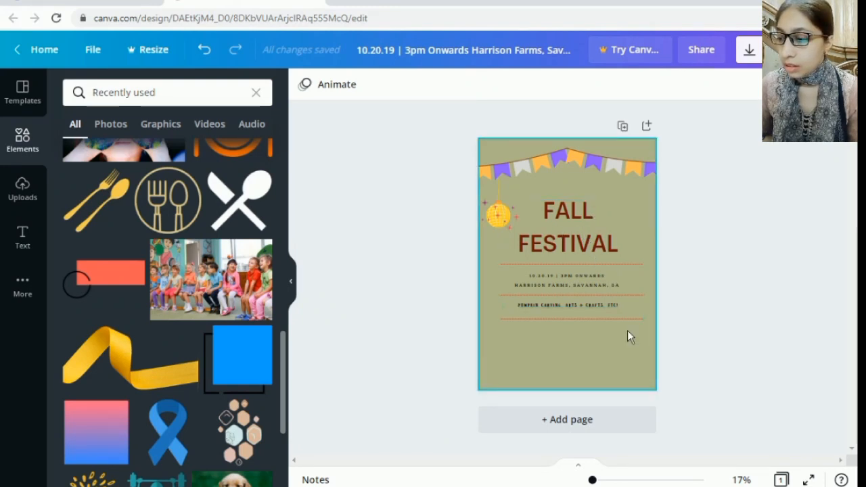
Step: Search the elements library for "trees" and look through the results for a suitable tree graphic
click(163, 94)
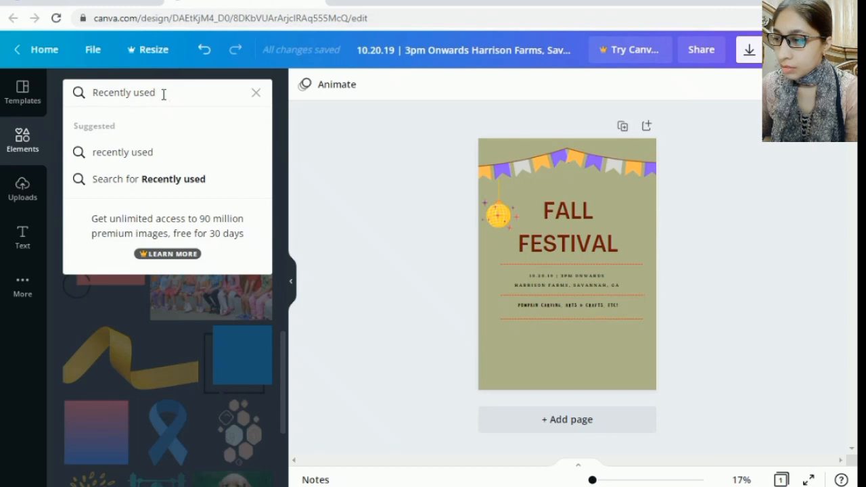
key(BackSpace)
key(BackSpace)
key(BackSpace)
key(BackSpace)
key(BackSpace)
key(BackSpace)
key(BackSpace)
key(BackSpace)
key(BackSpace)
key(BackSpace)
key(BackSpace)
key(BackSpace)
key(BackSpace)
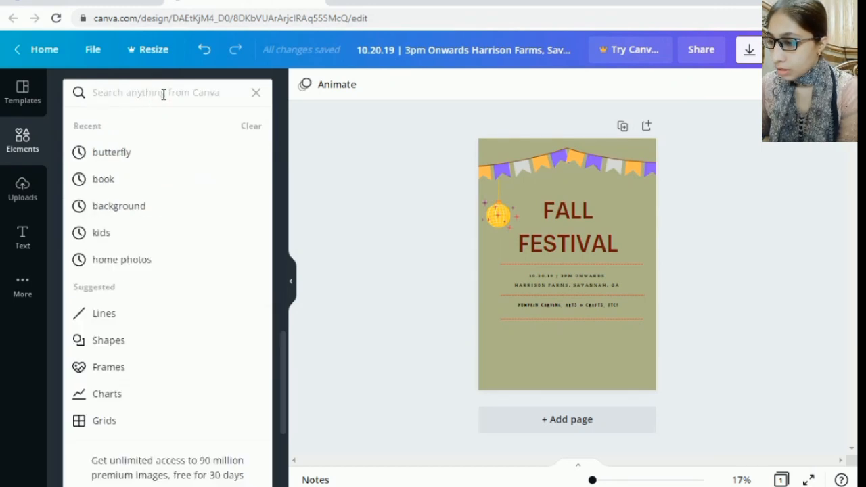
text(tress)
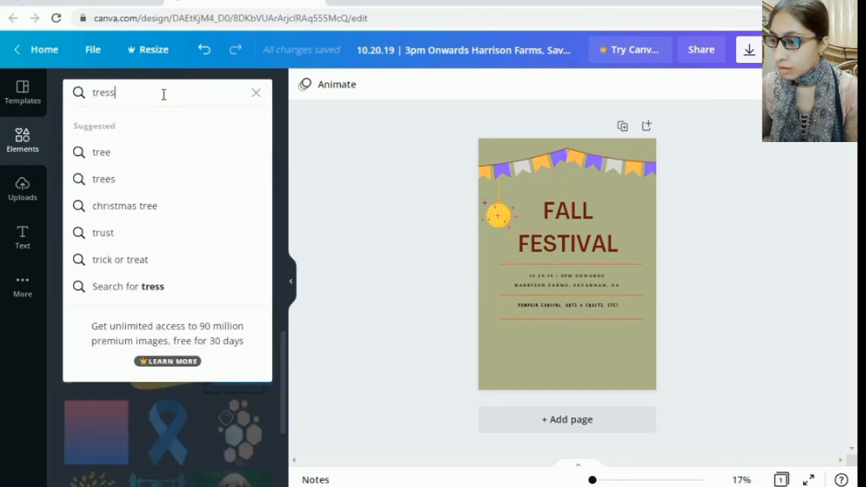
click(135, 180)
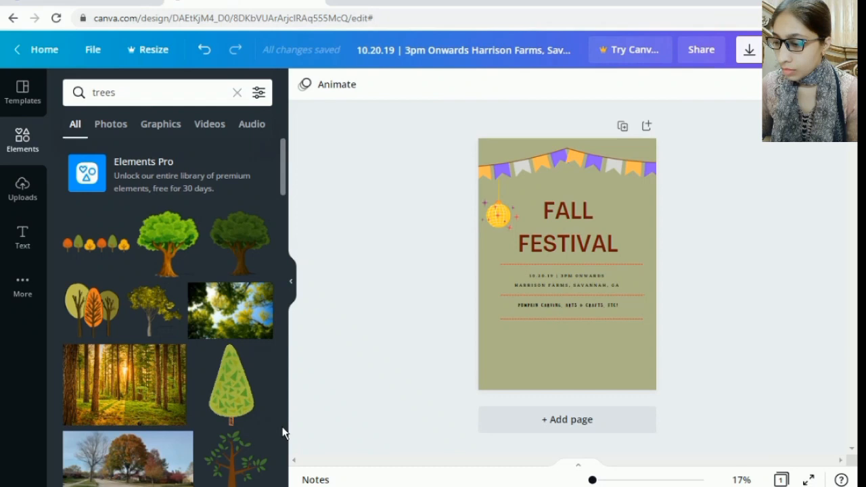
scroll(283, 433, down, 3)
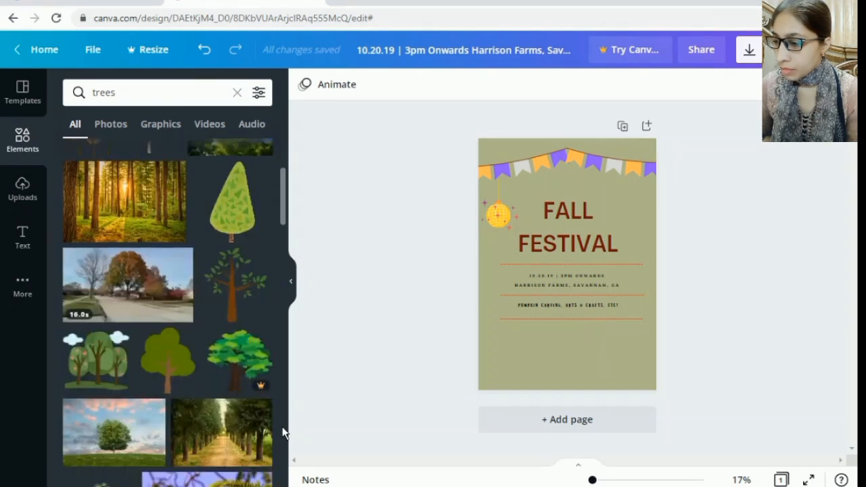
scroll(282, 433, down, 1)
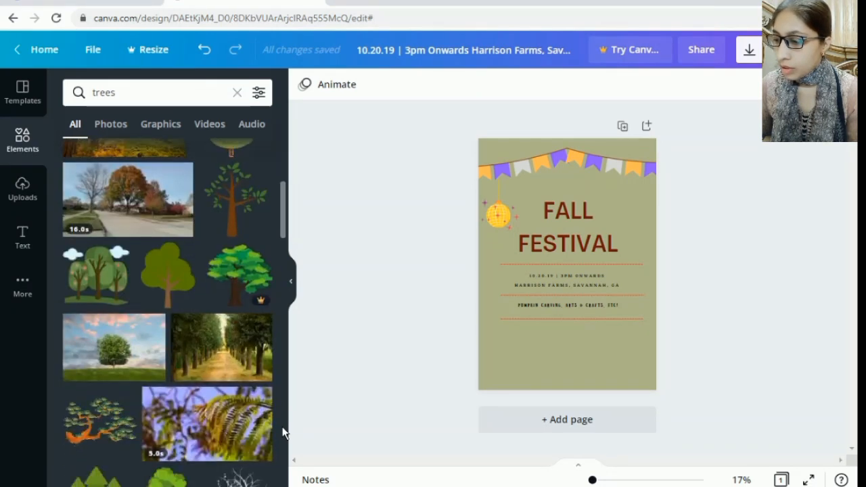
Step: Browse further through the "trees" results for a tree graphic that suits the fall poster
scroll(283, 433, down, 1)
scroll(283, 433, down, 3)
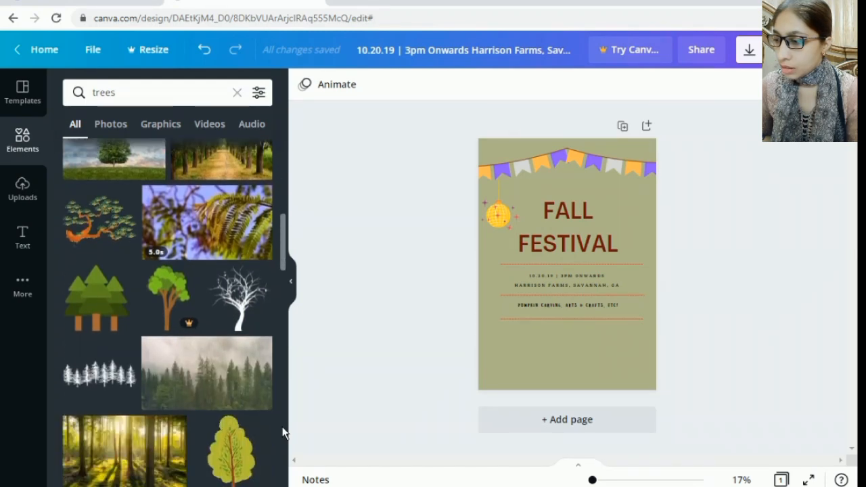
scroll(282, 433, down, 1)
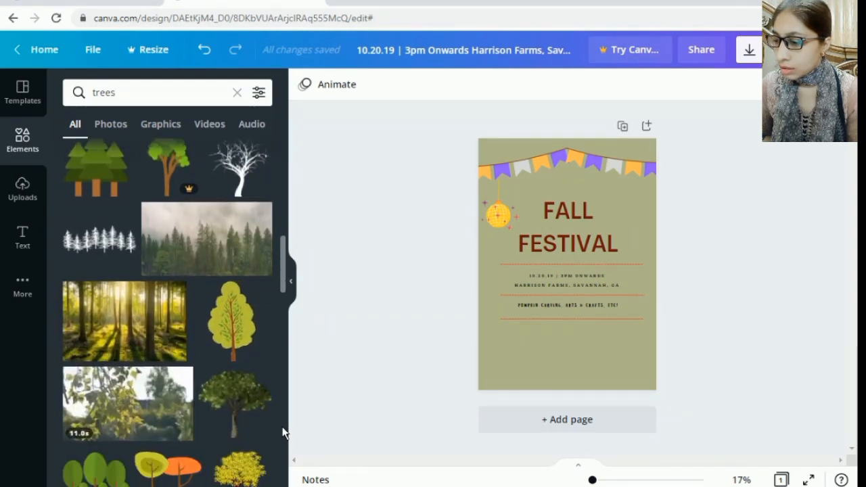
scroll(283, 432, down, 1)
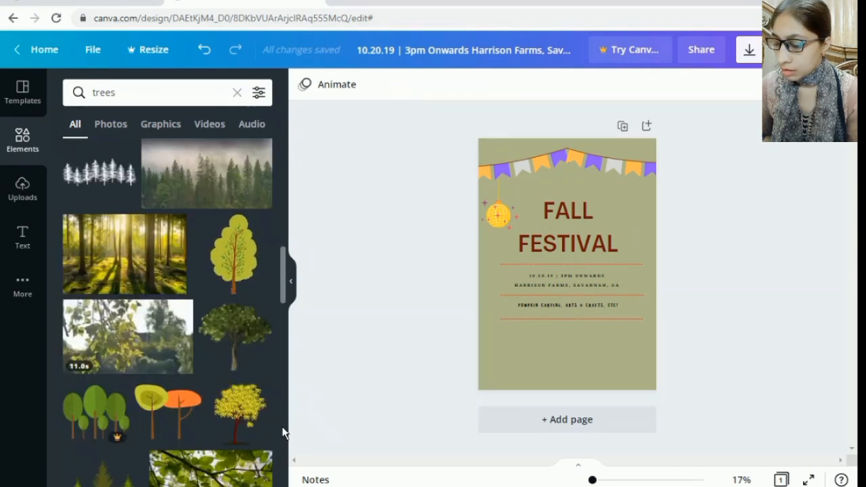
scroll(282, 433, down, 1)
scroll(283, 433, down, 3)
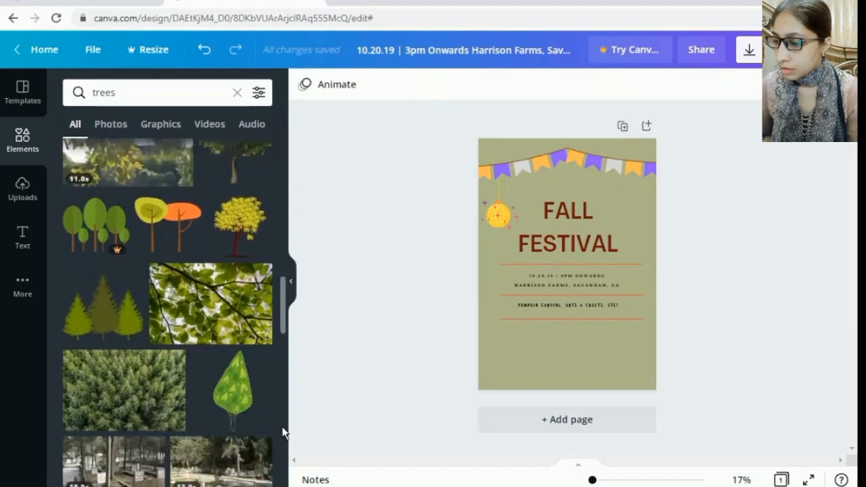
scroll(282, 432, down, 4)
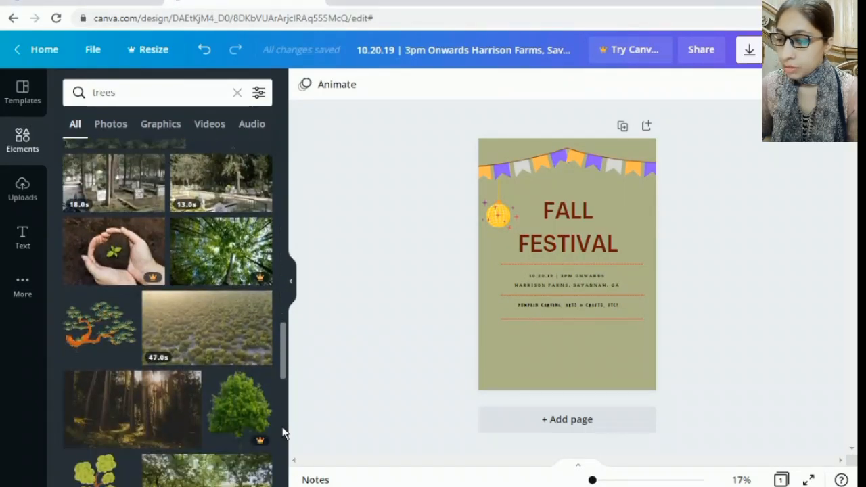
scroll(283, 433, down, 3)
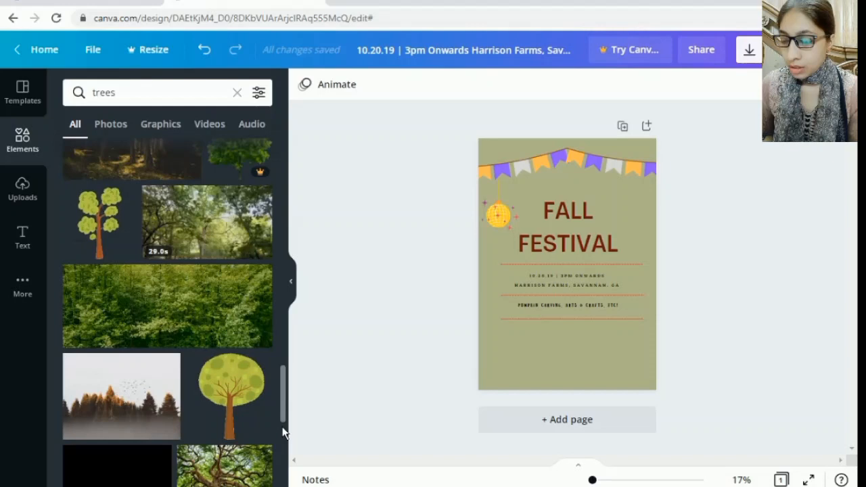
scroll(283, 433, down, 5)
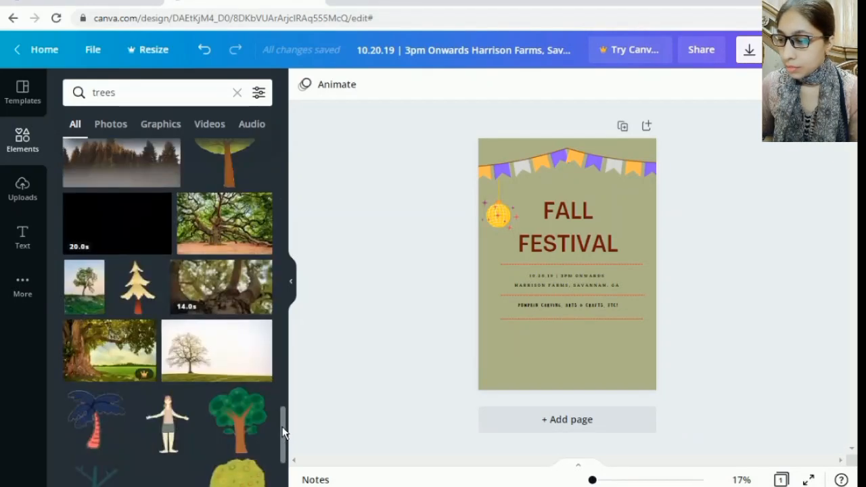
scroll(283, 433, down, 1)
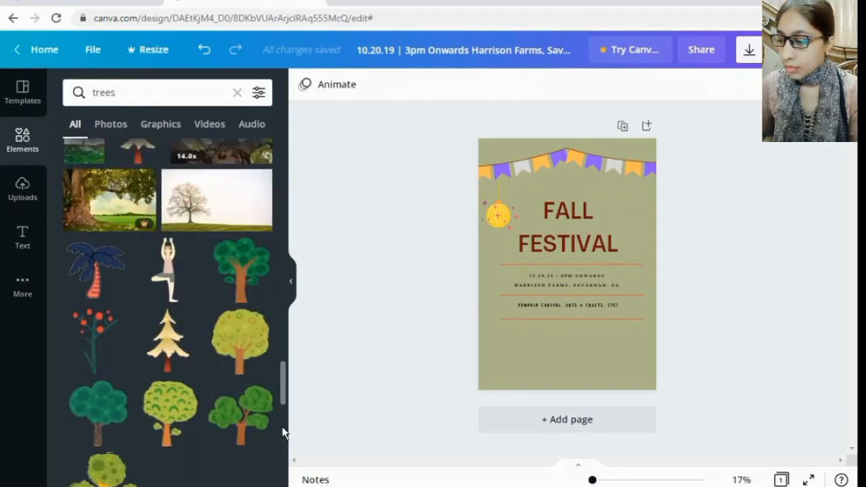
scroll(282, 433, down, 8)
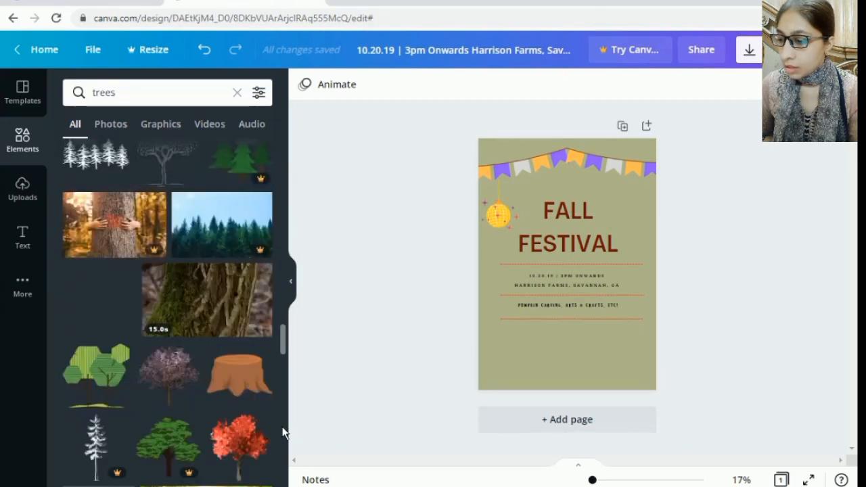
scroll(283, 433, down, 1)
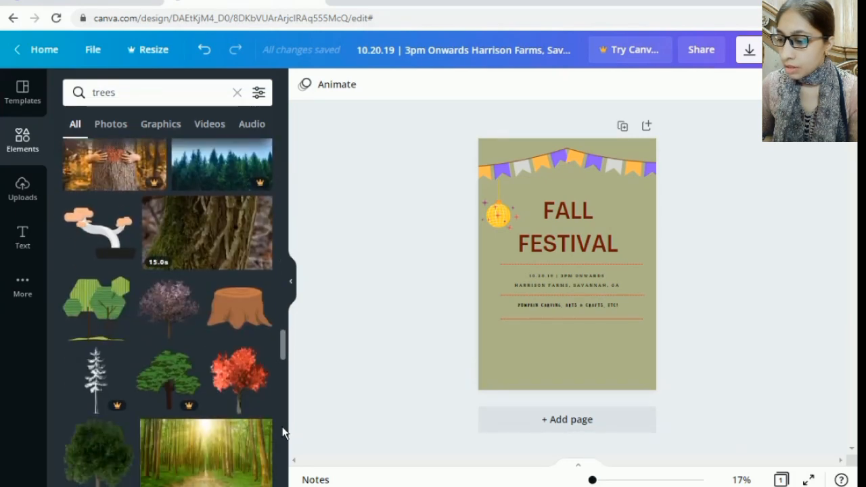
scroll(283, 433, down, 1)
scroll(283, 433, down, 5)
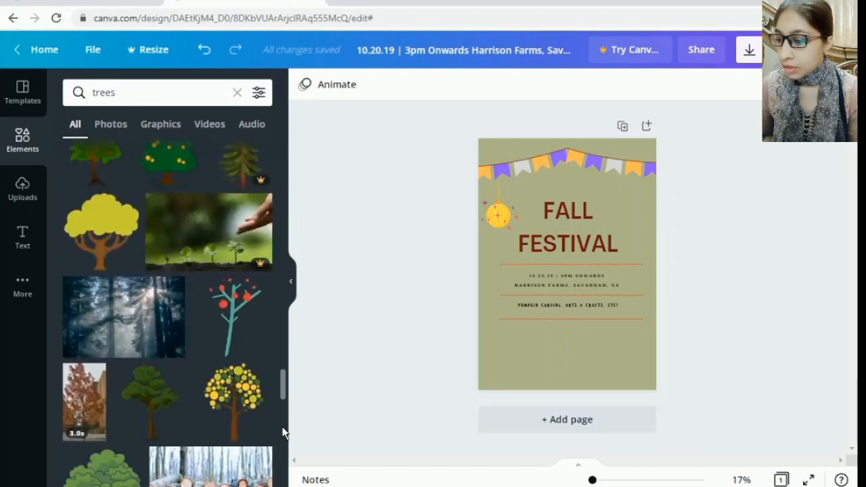
scroll(283, 433, down, 2)
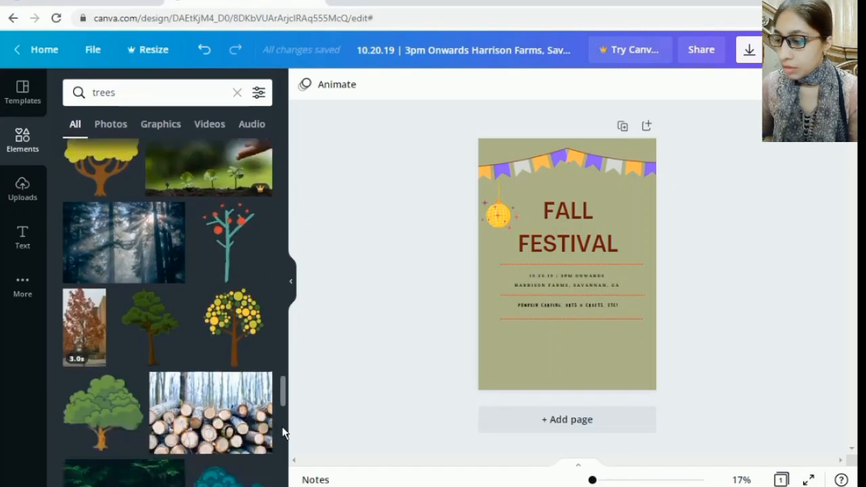
scroll(283, 433, down, 1)
scroll(282, 433, down, 5)
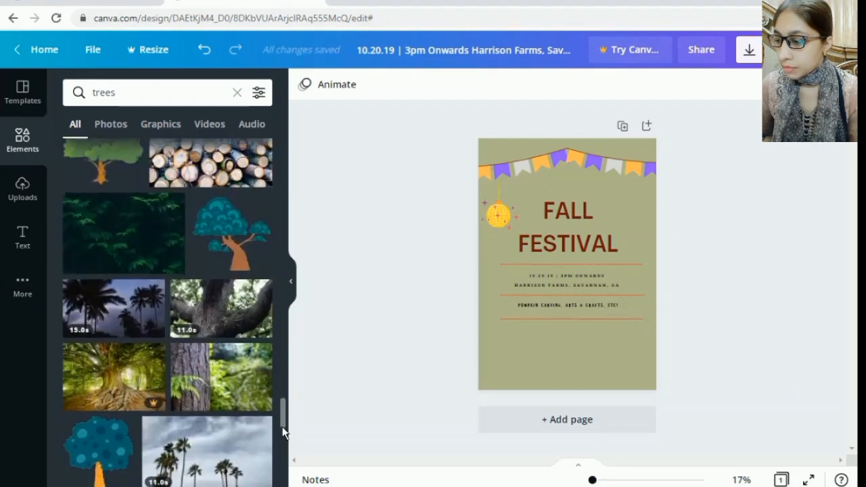
scroll(283, 432, down, 3)
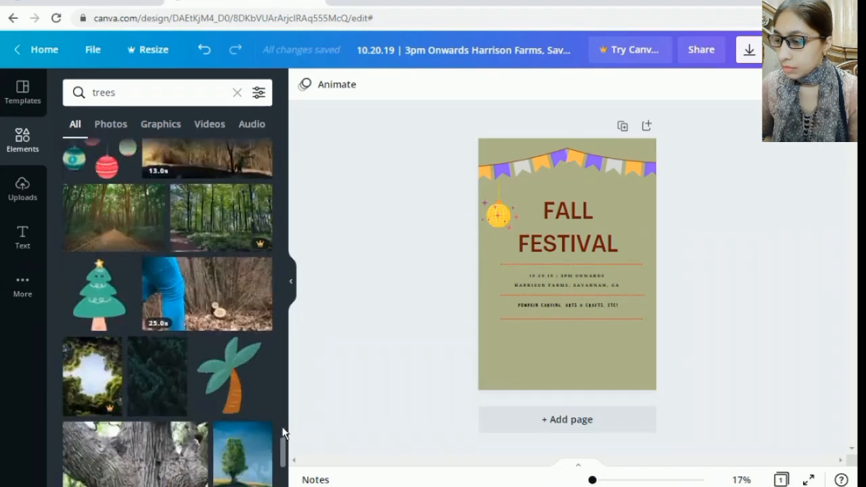
scroll(283, 432, up, 2)
scroll(283, 433, down, 5)
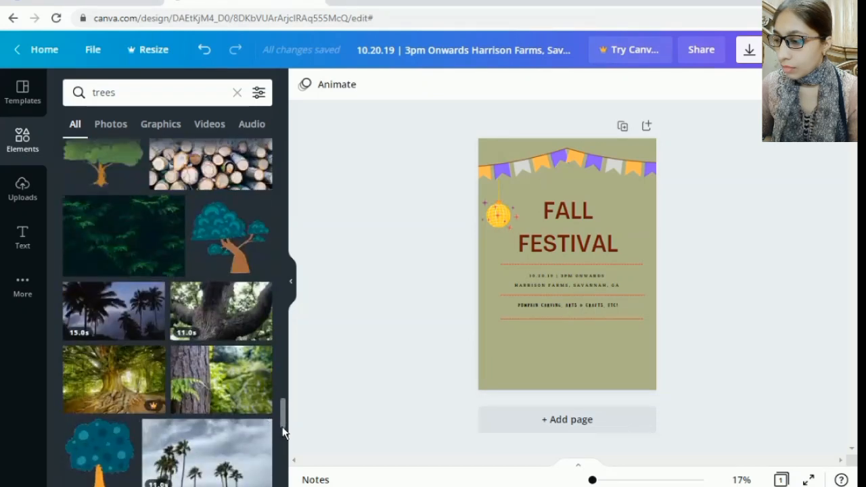
scroll(284, 433, up, 5)
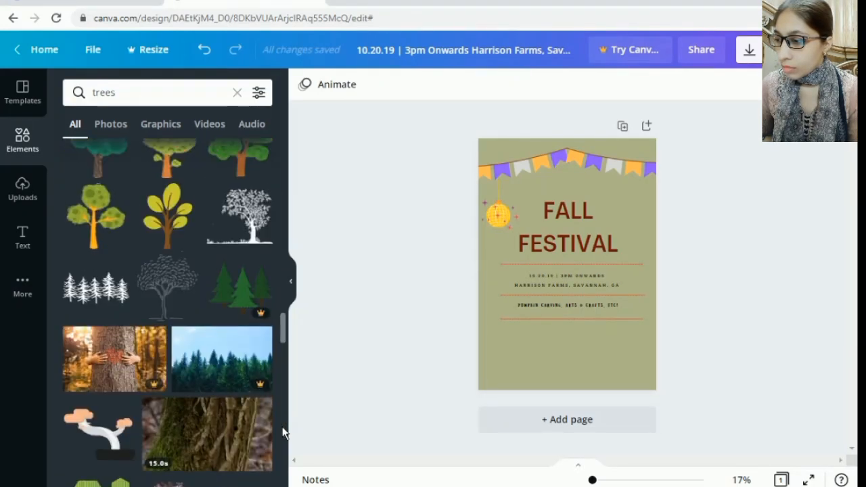
scroll(284, 432, up, 1)
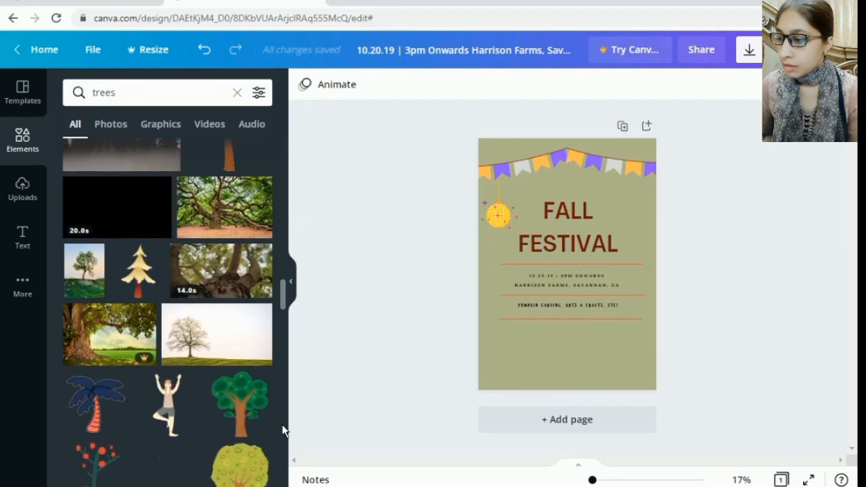
scroll(284, 433, up, 4)
scroll(284, 430, up, 6)
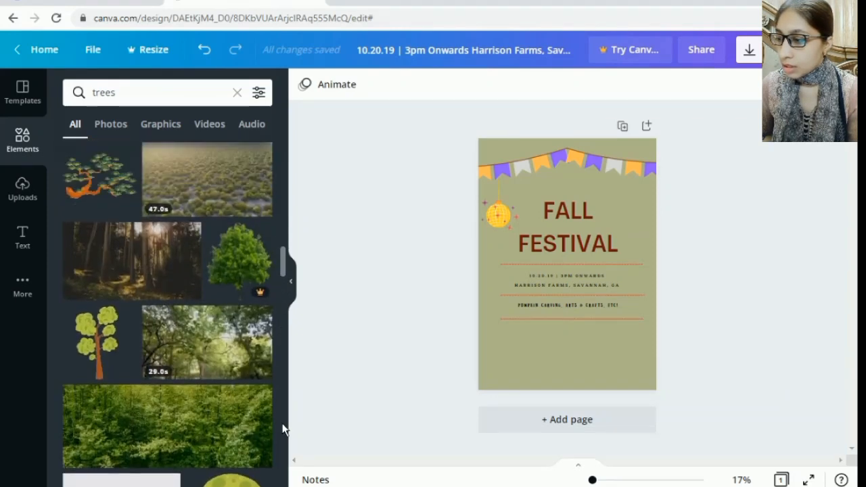
scroll(284, 429, up, 5)
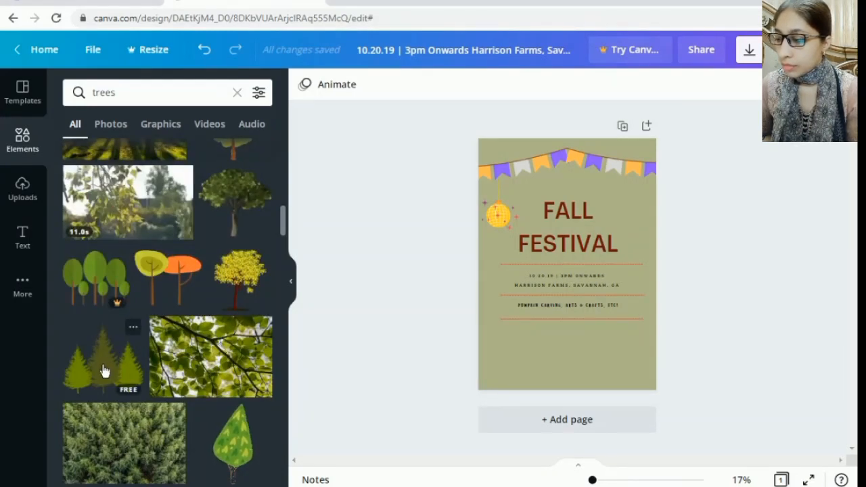
Step: Add the free graphic of three pine trees to the poster's lower-right corner, just below the last dashed line
drag(104, 370, 622, 367)
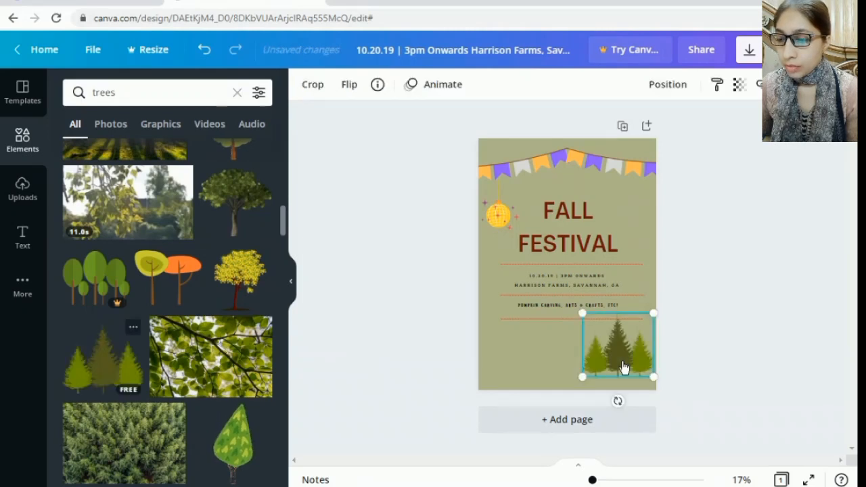
mouse_move(618, 347)
mouse_down()
mouse_move(612, 370)
mouse_move(614, 350)
mouse_up()
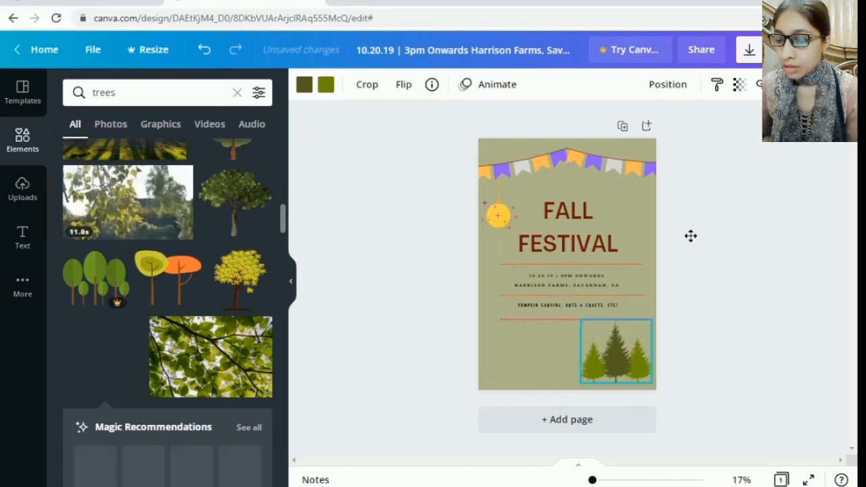
click(692, 241)
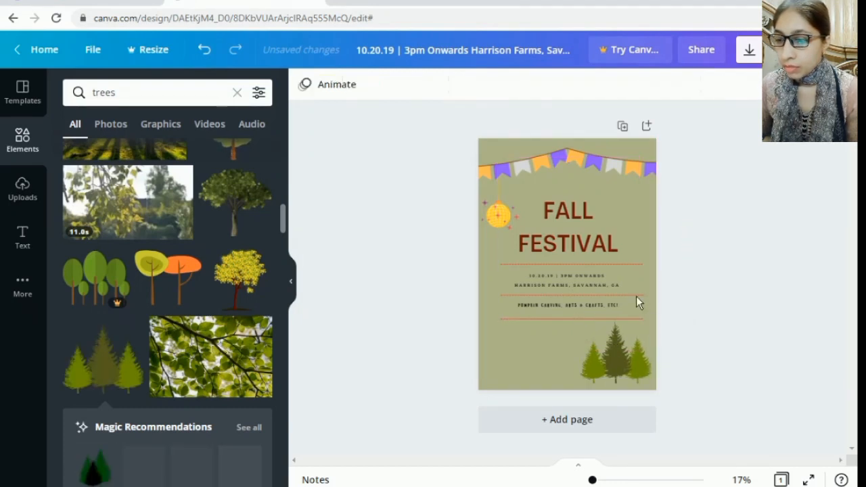
Step: Recolour the middle pine tree of the graphic, trying olive and yellow-green before settling on the dark green default colour
click(602, 351)
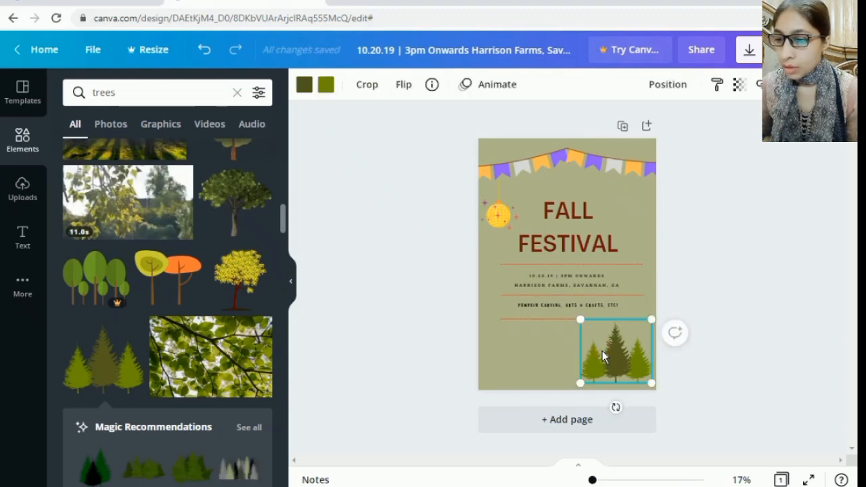
click(303, 86)
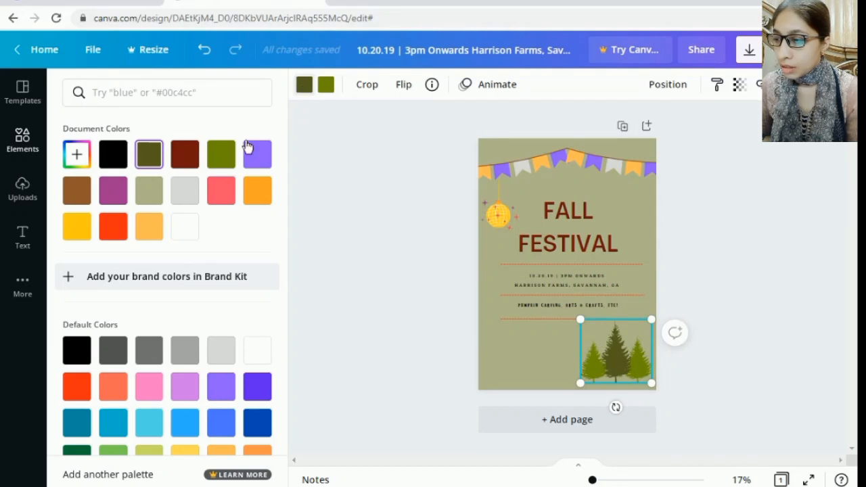
click(223, 157)
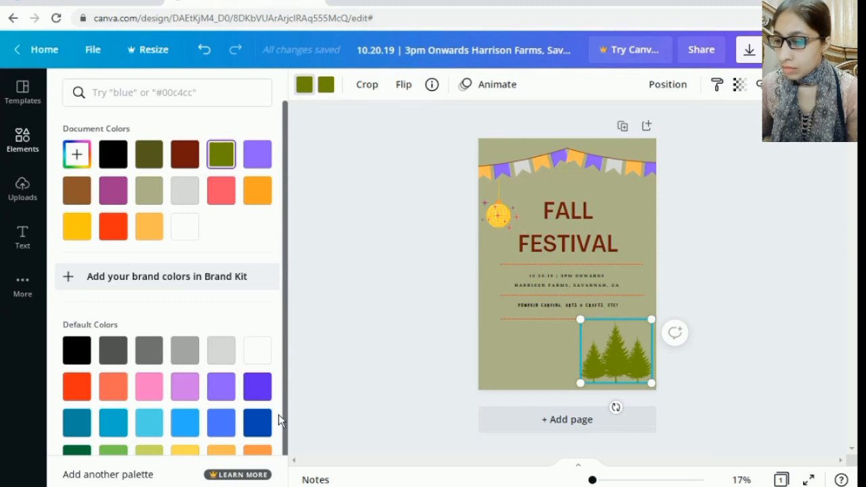
scroll(280, 419, down, 1)
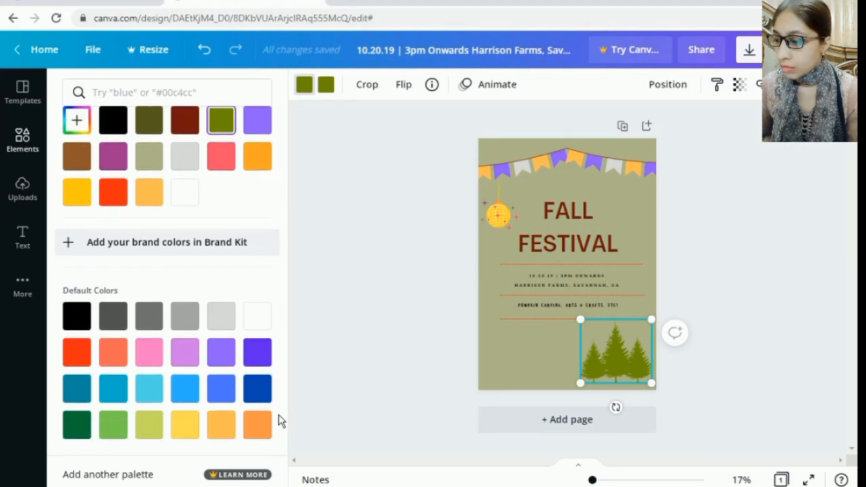
click(149, 426)
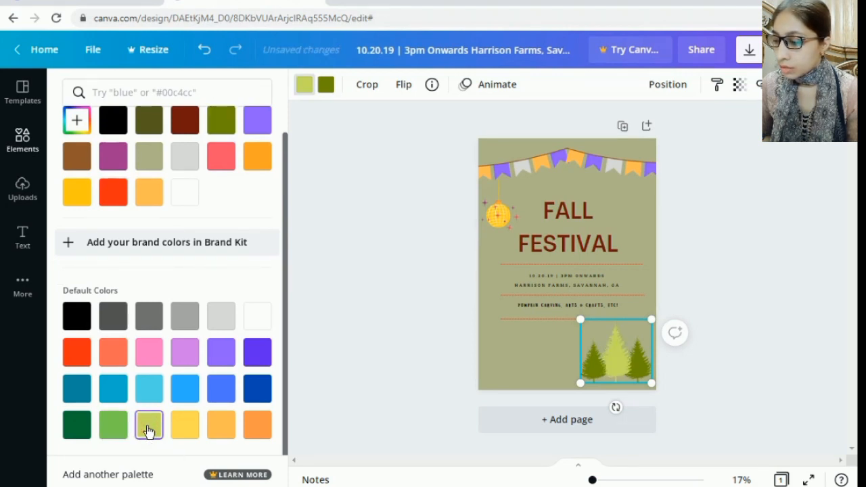
click(76, 425)
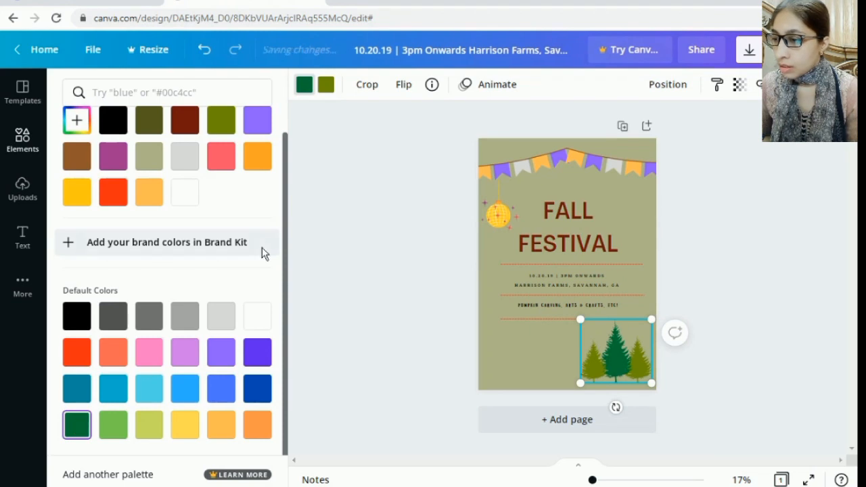
Step: Recolour the two outer pine trees, trying the yellow-green and light green default colours before choosing yellow-green
click(325, 91)
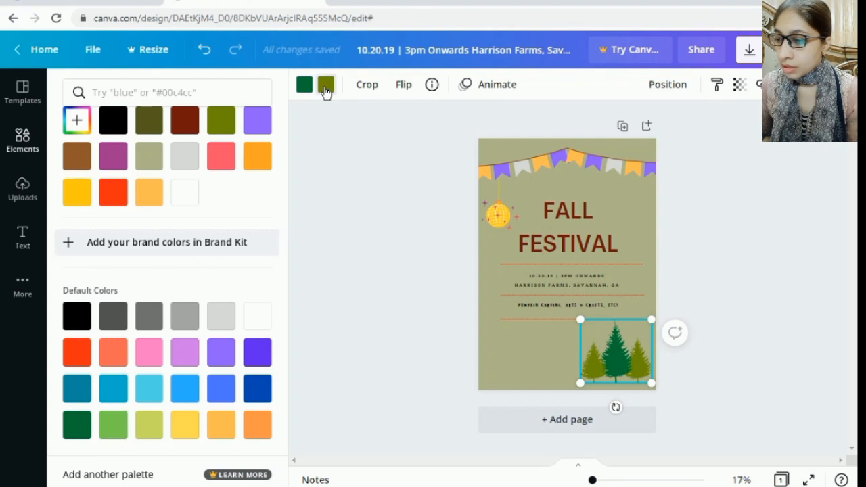
click(325, 91)
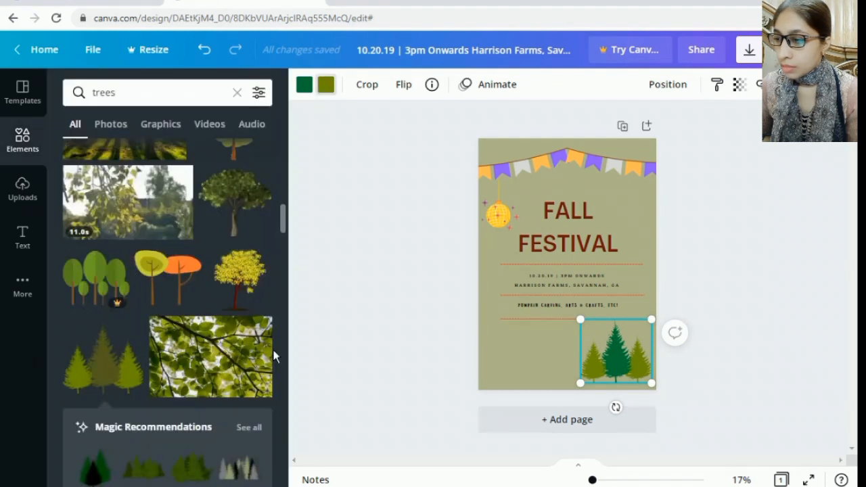
click(325, 90)
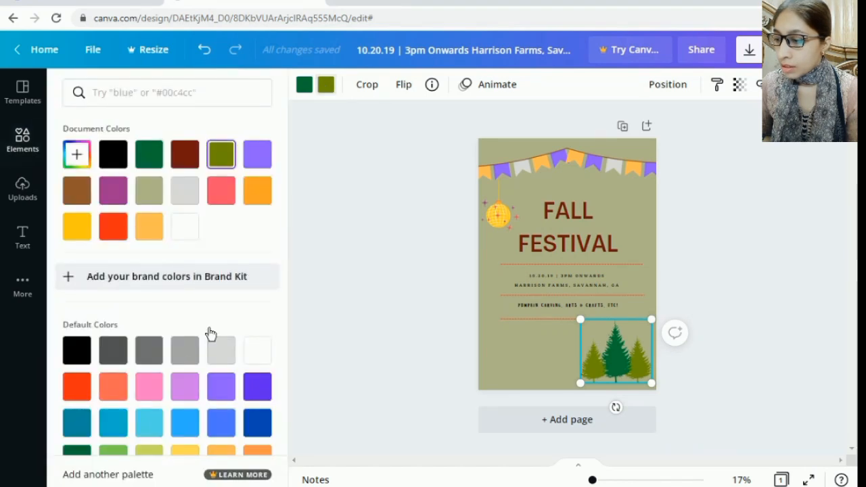
click(150, 457)
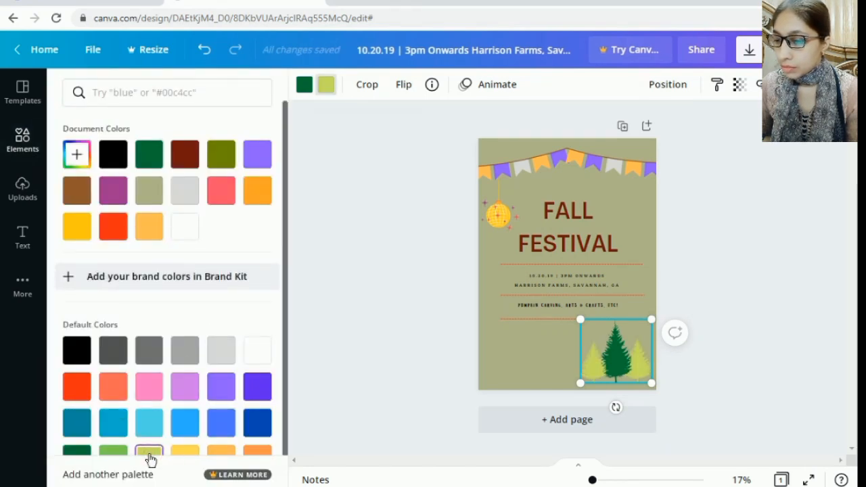
click(116, 453)
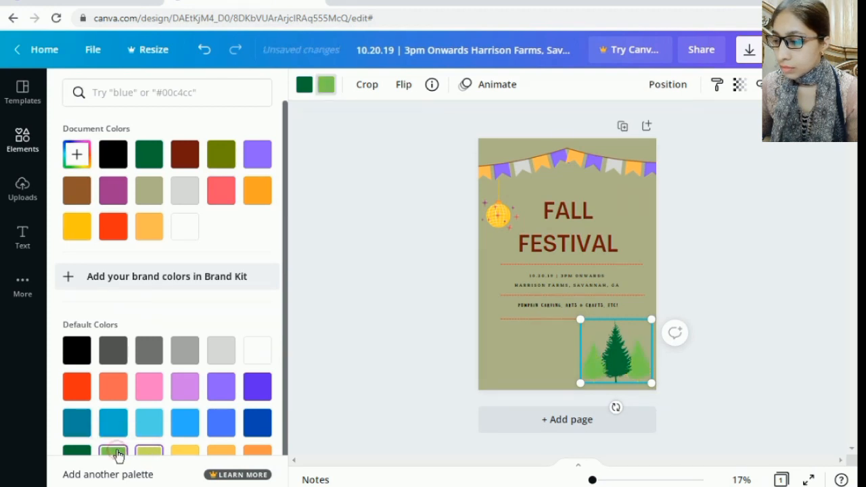
click(148, 453)
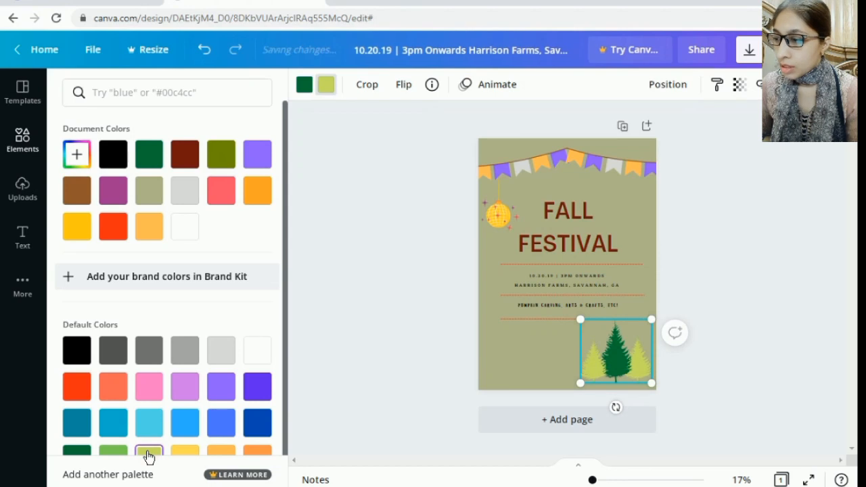
Step: Give the two outer pine trees the custom dark olive colour #64722A
click(78, 159)
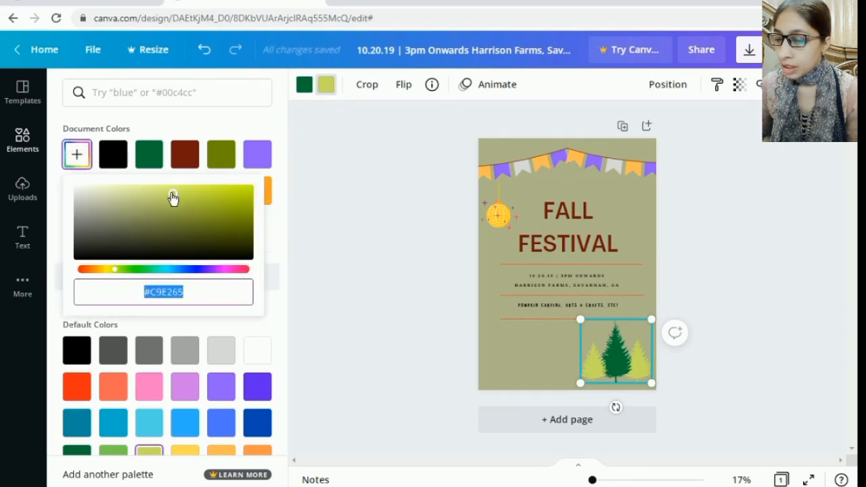
drag(173, 198, 187, 236)
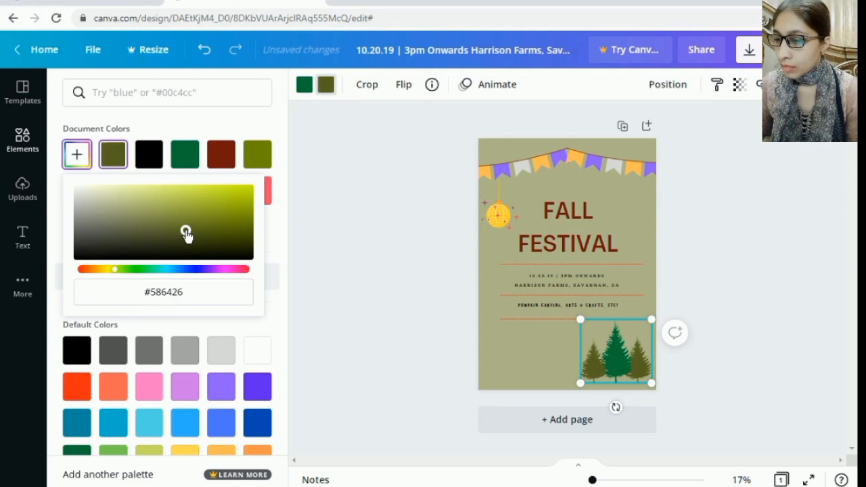
drag(187, 235, 188, 231)
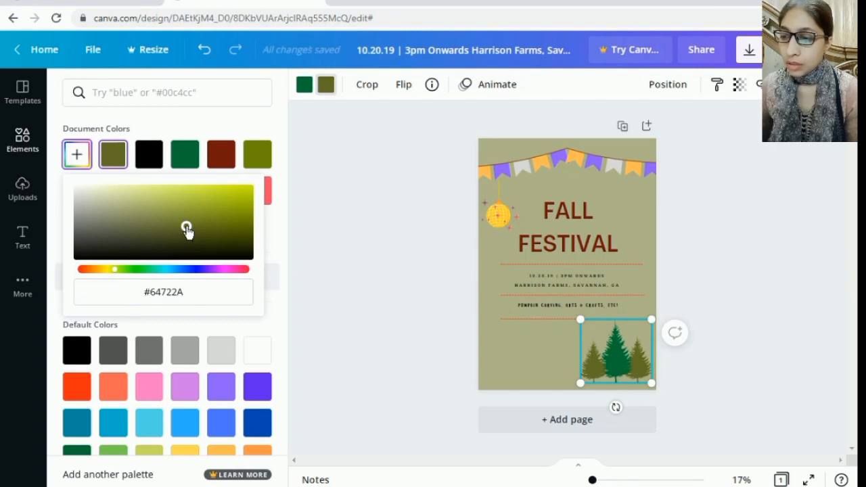
click(302, 221)
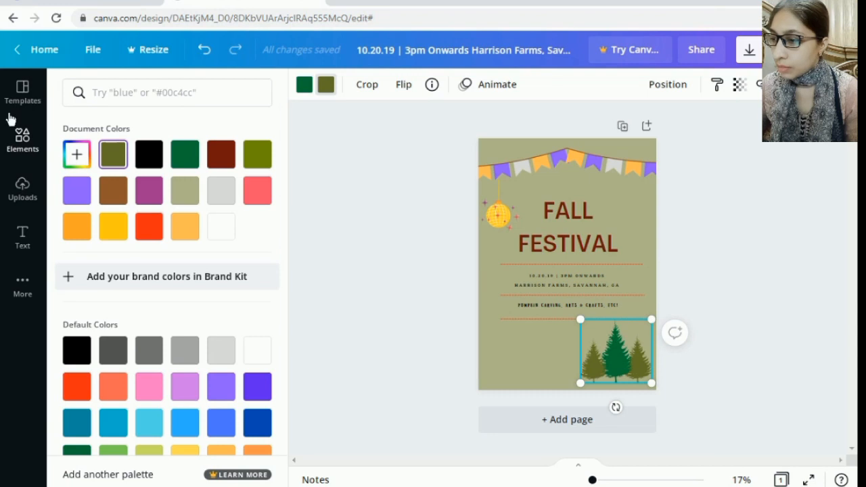
Step: Browse the suggested graphics in the elements library and add the free orange campfire to the poster's lower-left corner
click(27, 145)
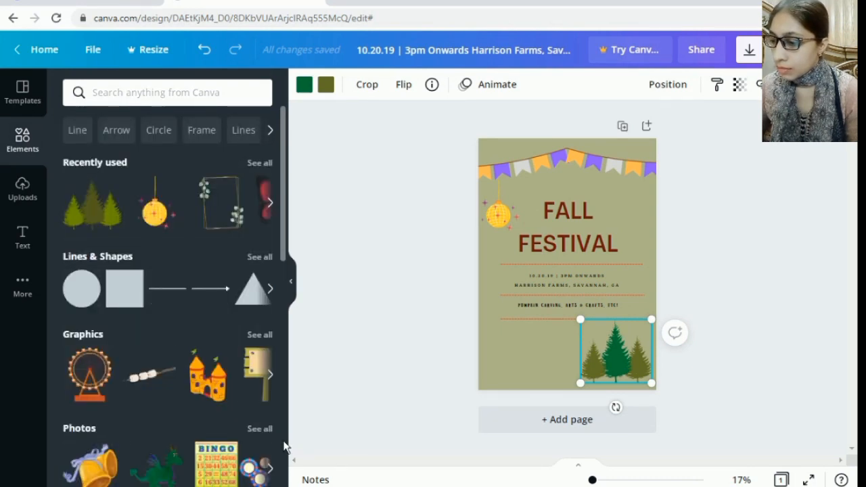
click(270, 376)
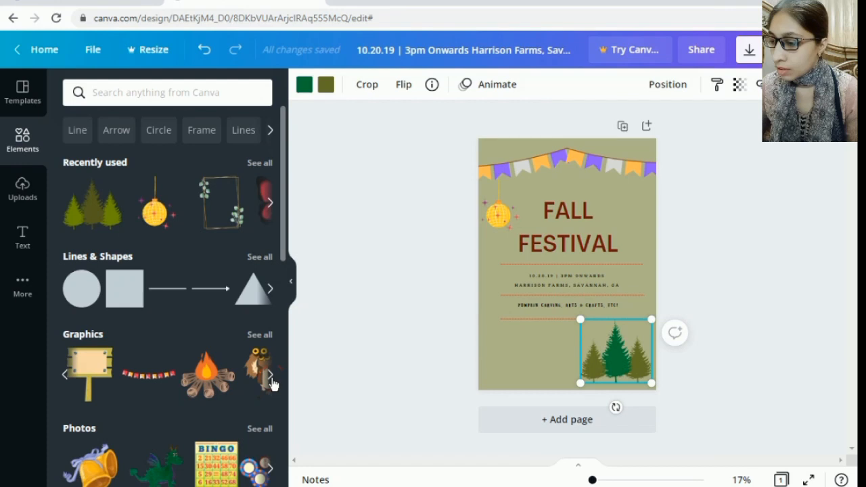
click(270, 376)
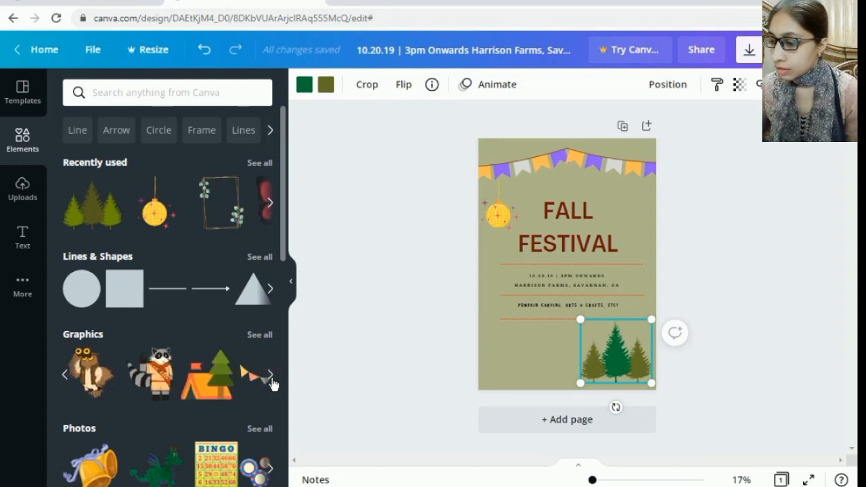
click(271, 380)
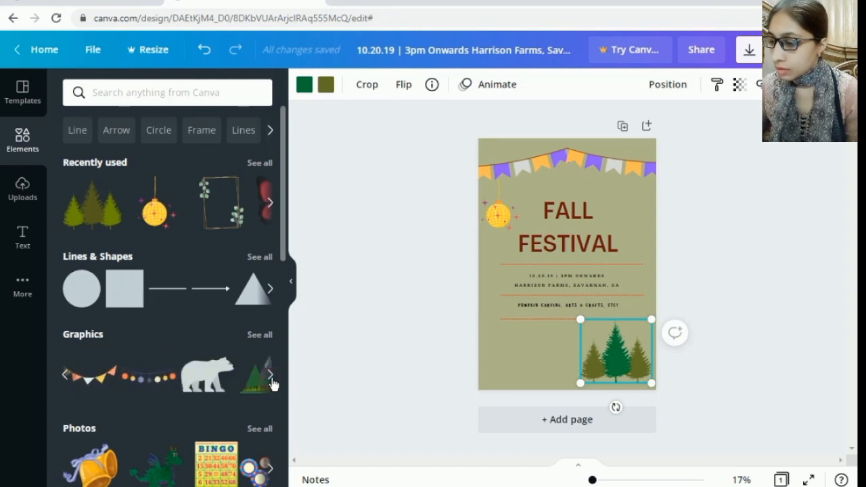
click(271, 381)
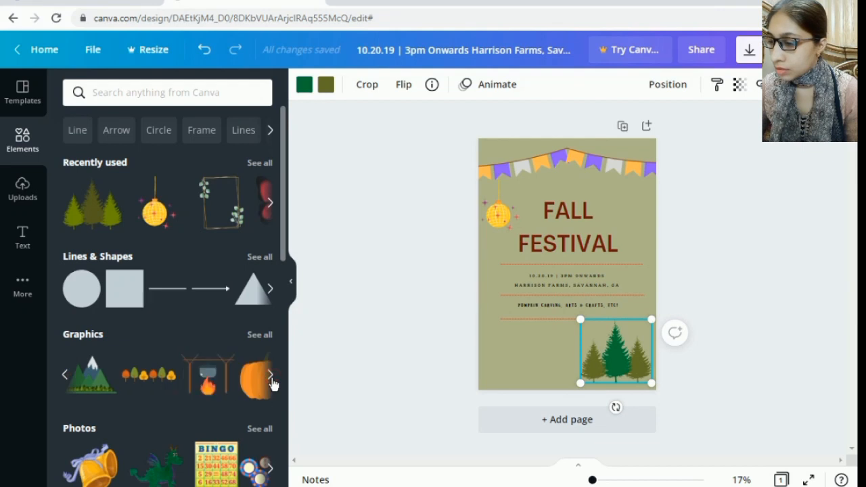
click(272, 382)
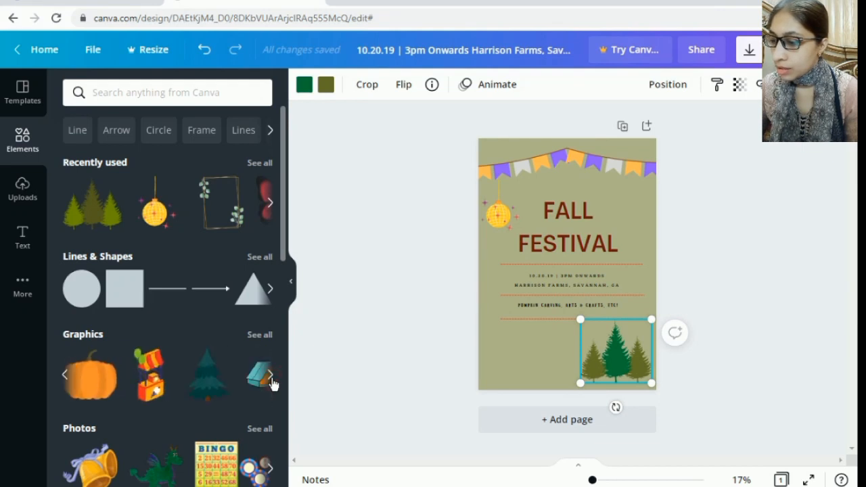
click(271, 380)
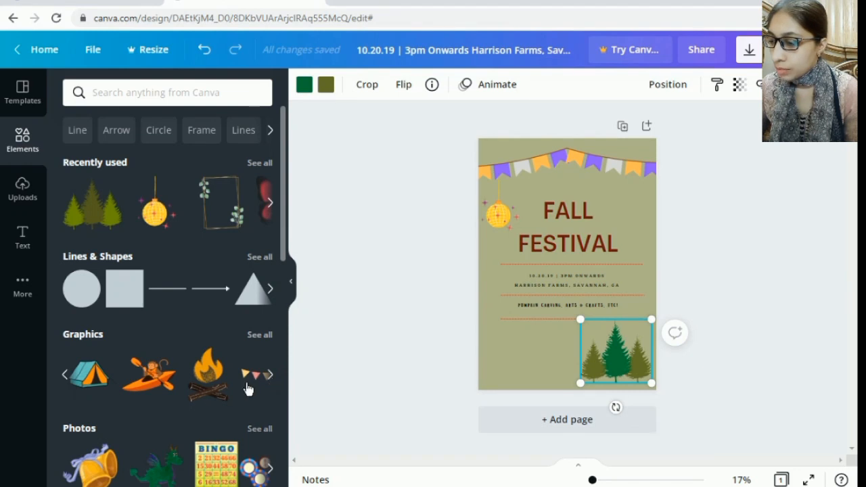
drag(202, 390, 497, 333)
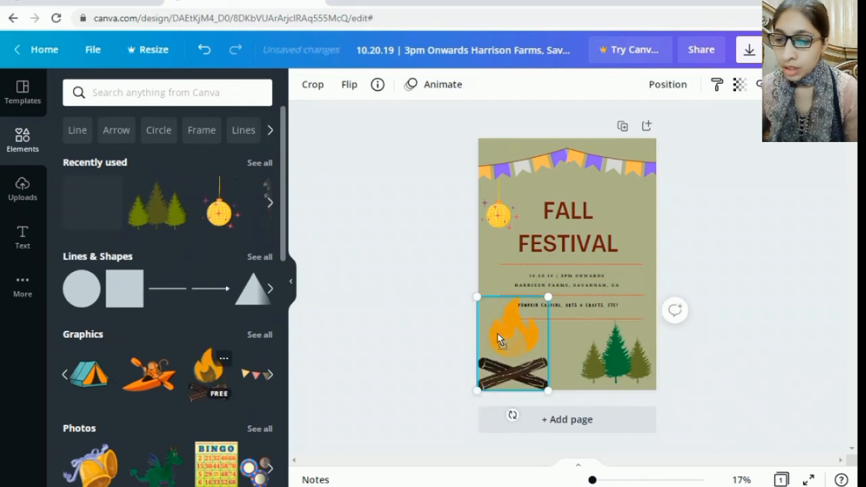
Step: Replace the three pine trees in the poster's lower-right corner with the free graphic of an orange tent and tree
right_click(614, 360)
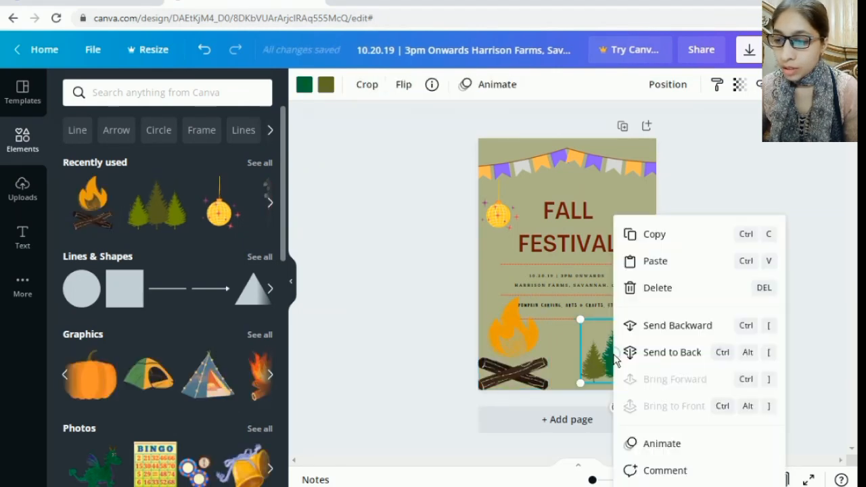
click(683, 290)
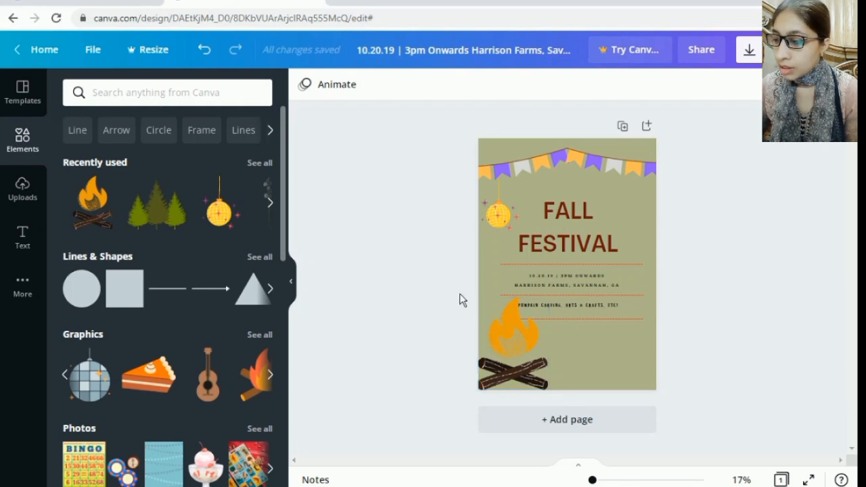
click(271, 377)
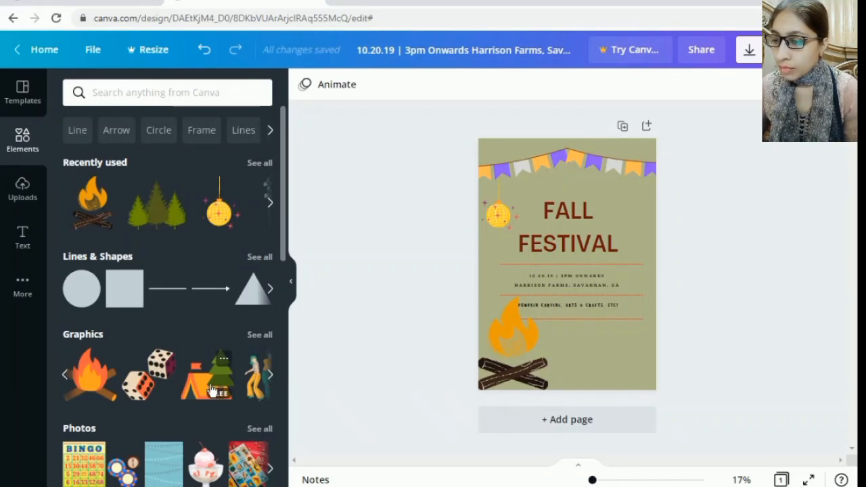
drag(211, 390, 628, 349)
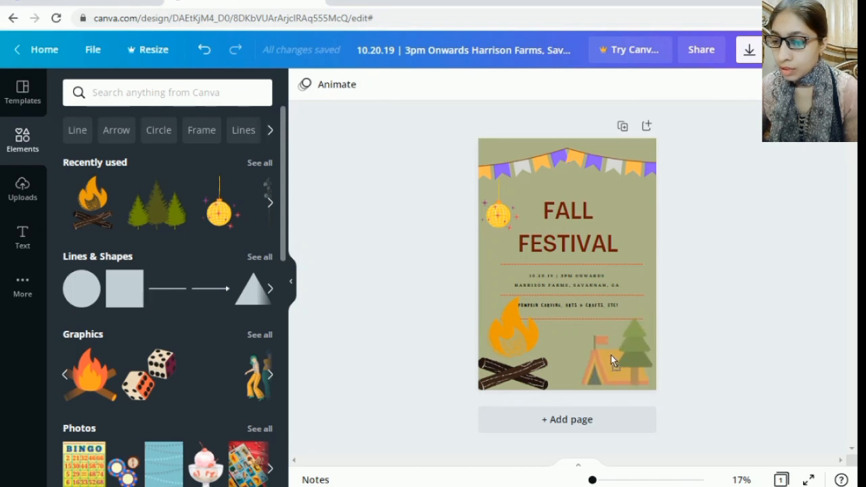
Step: Delete the campfire graphic from the poster's lower-left corner
click(510, 358)
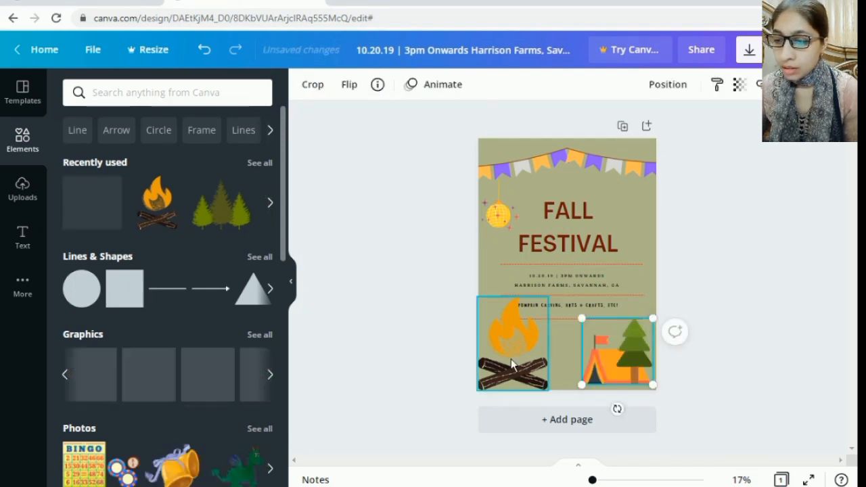
right_click(511, 359)
click(574, 292)
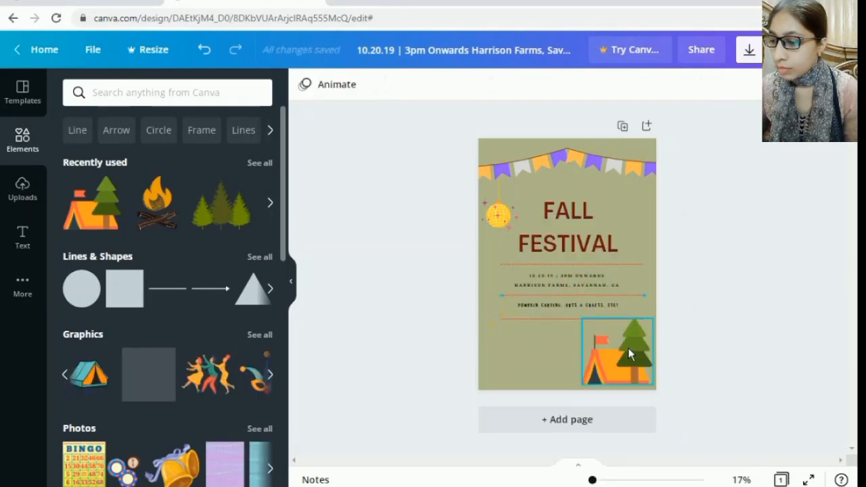
click(361, 422)
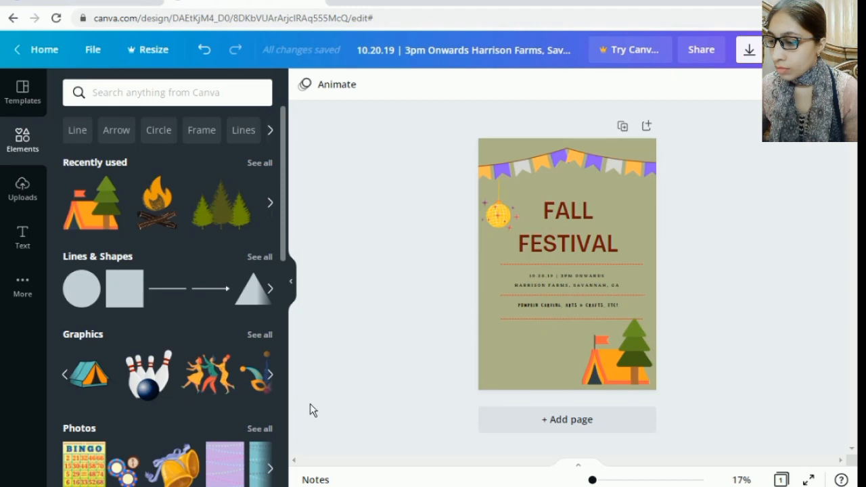
Step: Add the free graphic of three dancing people to the poster's lower-left corner, beside the tent
click(273, 377)
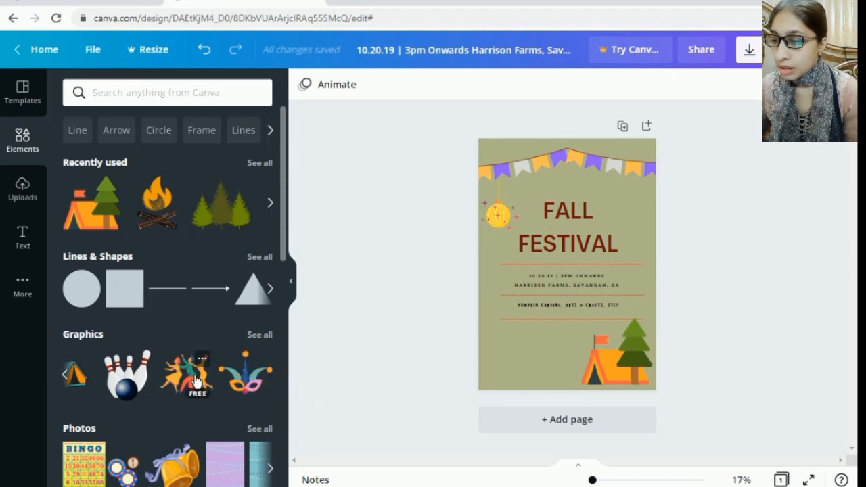
drag(196, 382, 515, 360)
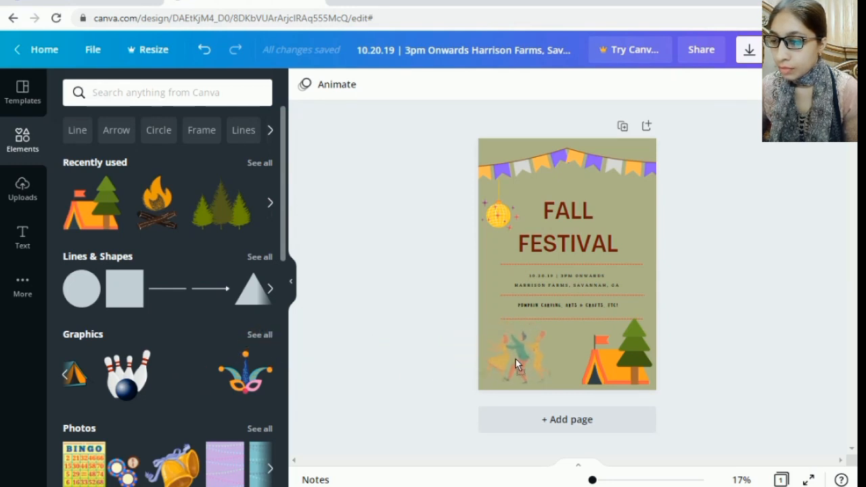
drag(516, 360, 516, 362)
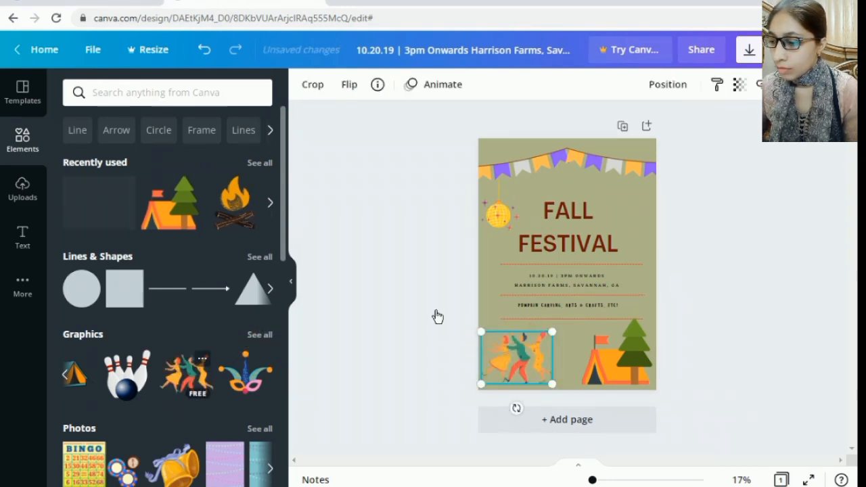
click(422, 305)
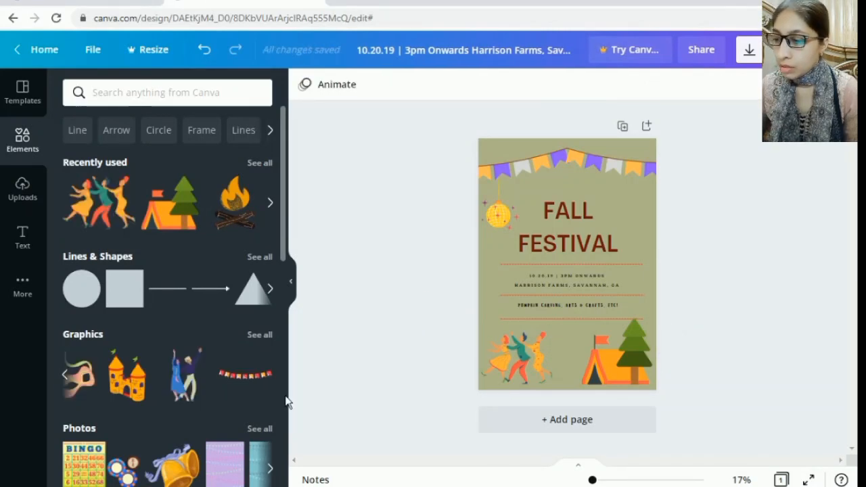
Step: Browse the suggested photos in the elements library for something suited to the festival poster
scroll(286, 400, down, 2)
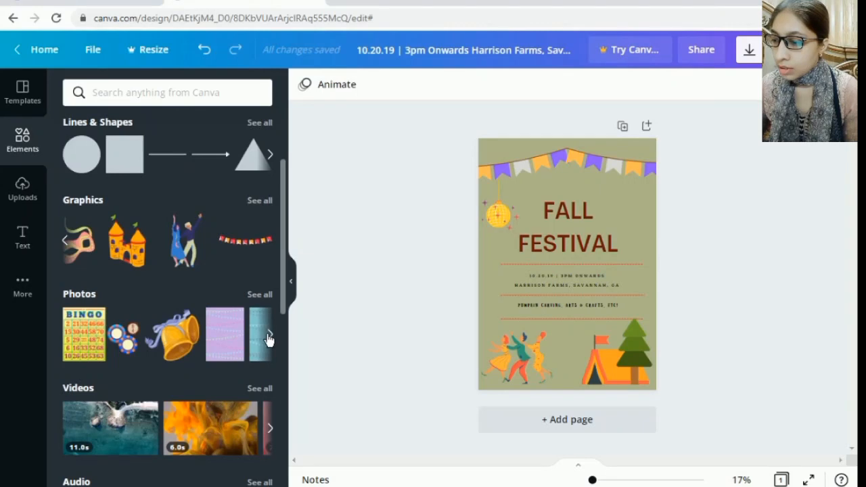
click(270, 337)
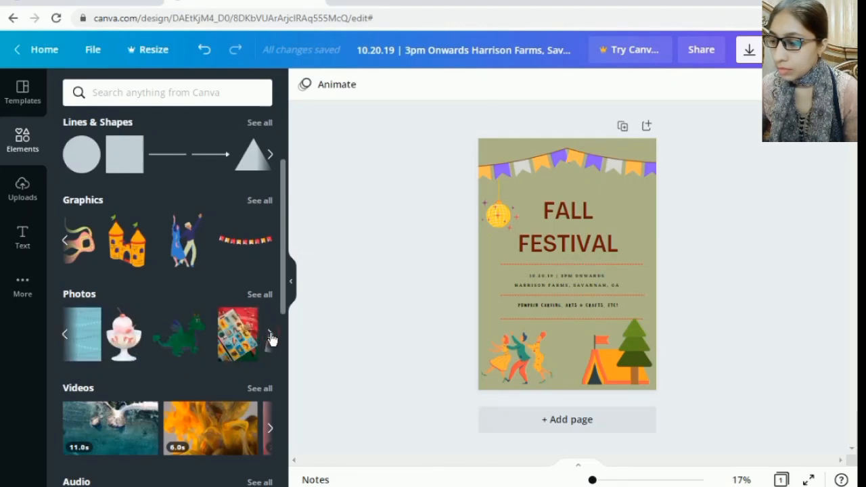
click(270, 337)
click(270, 338)
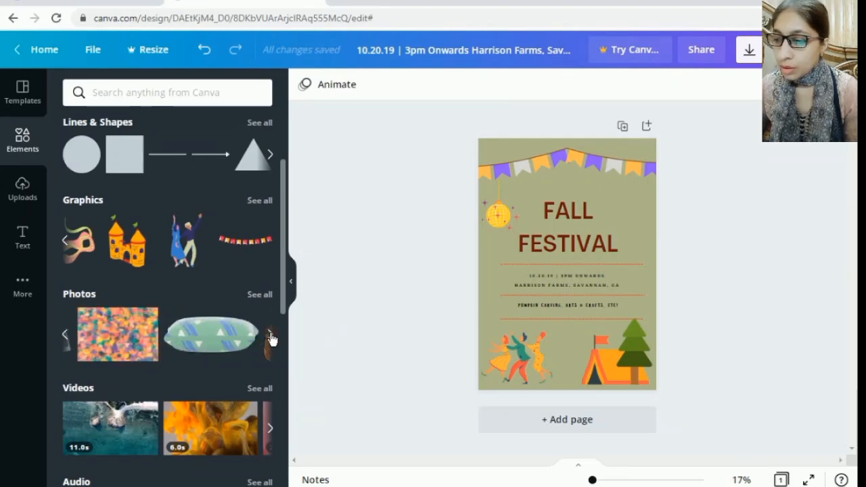
click(270, 337)
click(270, 337)
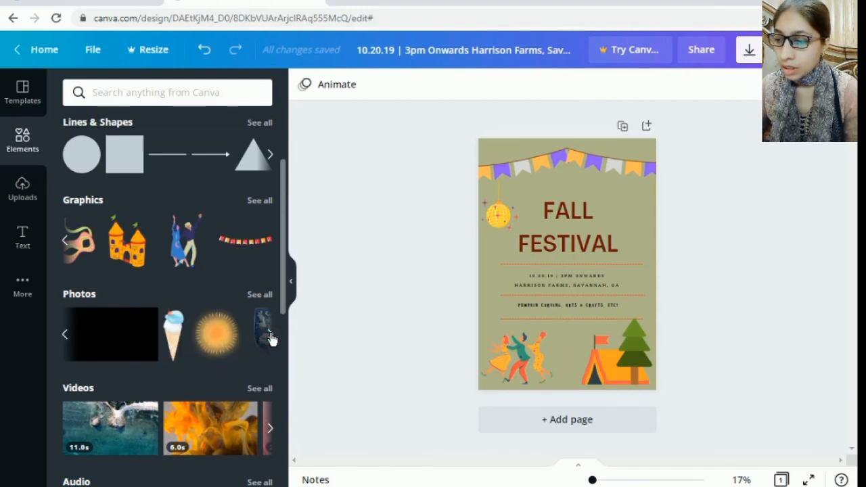
click(270, 337)
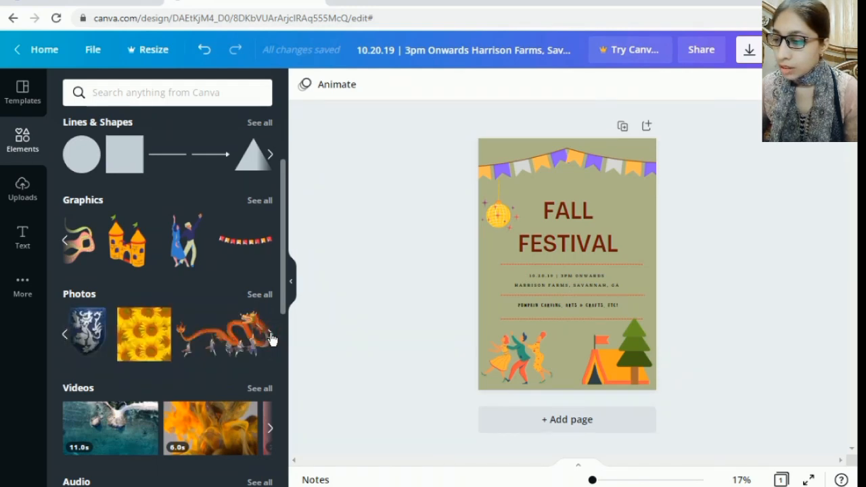
click(270, 337)
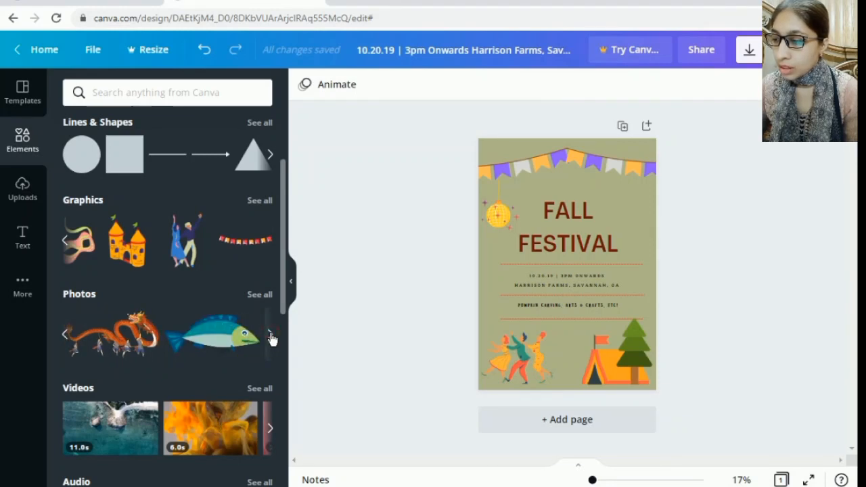
click(270, 337)
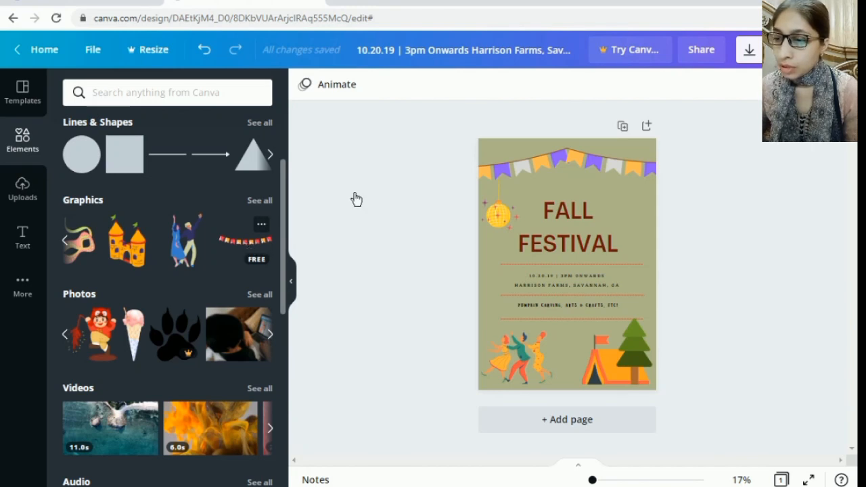
Step: Delete the bunting from the top of the poster
right_click(555, 155)
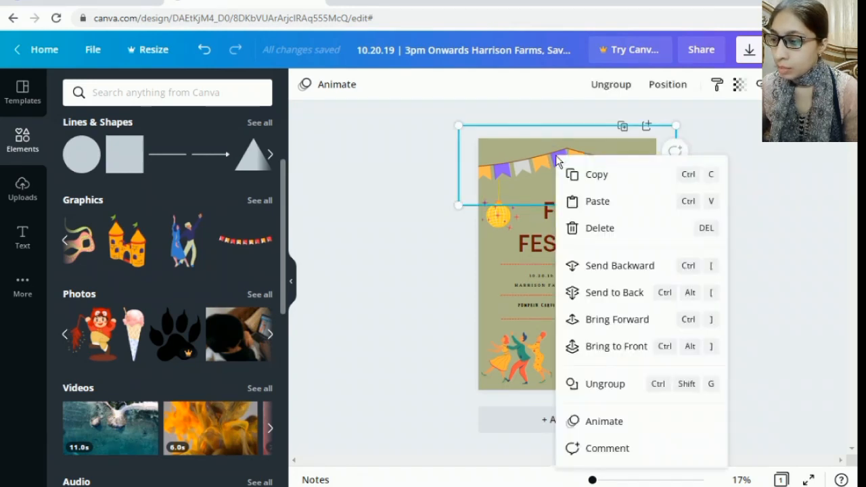
click(604, 230)
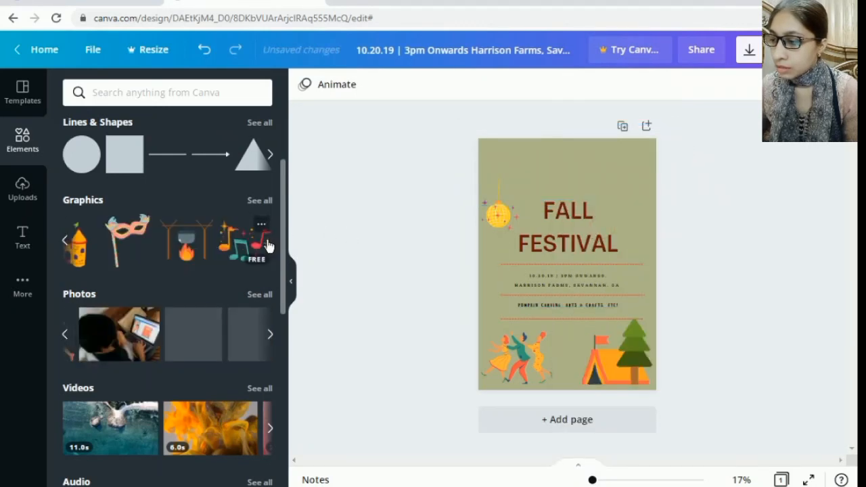
Step: Browse the suggested graphics and add the free colourful music notes to the poster
click(63, 242)
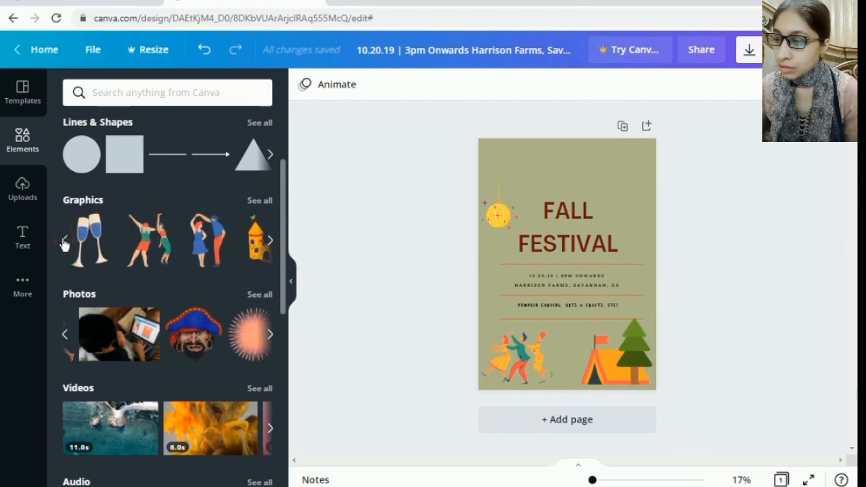
click(270, 242)
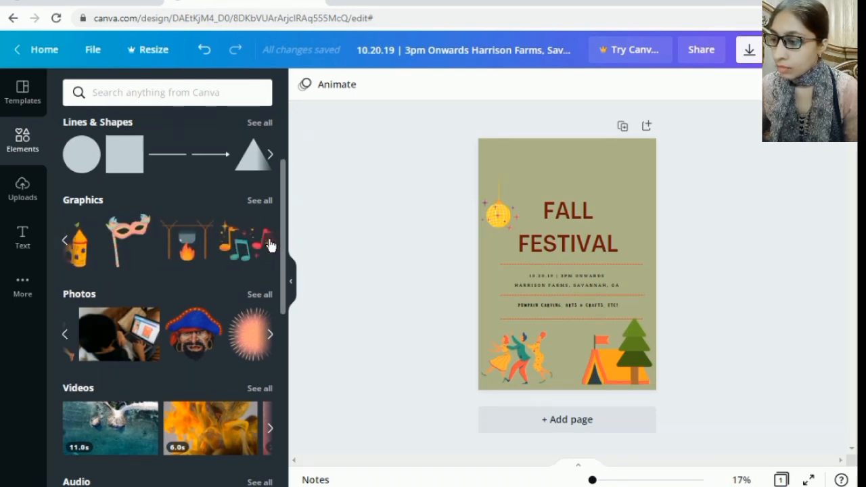
click(268, 244)
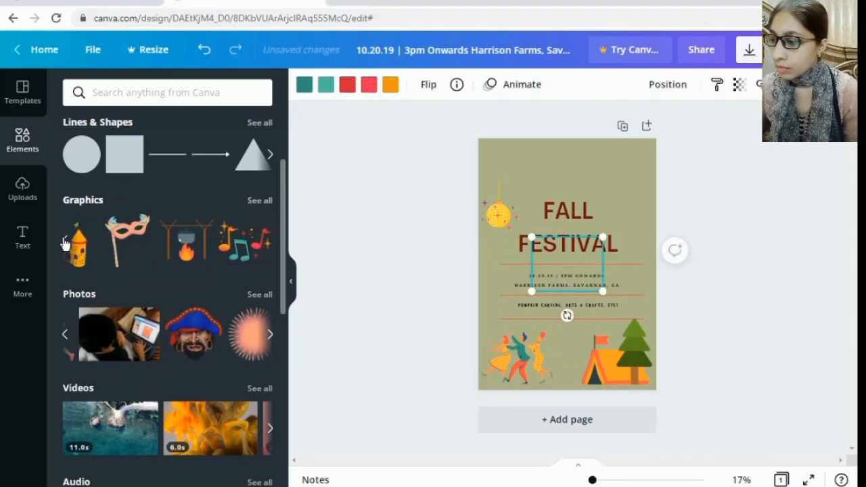
Step: Browse the full graphics library, including its recommendations, featured items and themed collections, for poster decorations
click(64, 242)
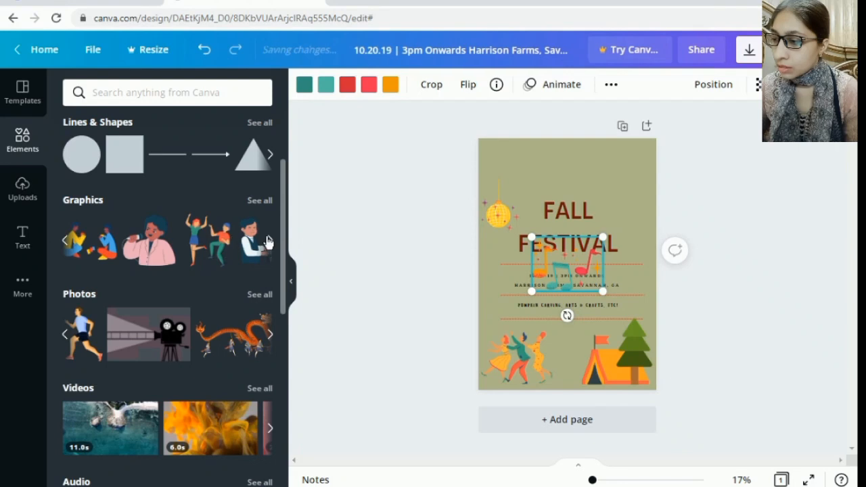
click(259, 201)
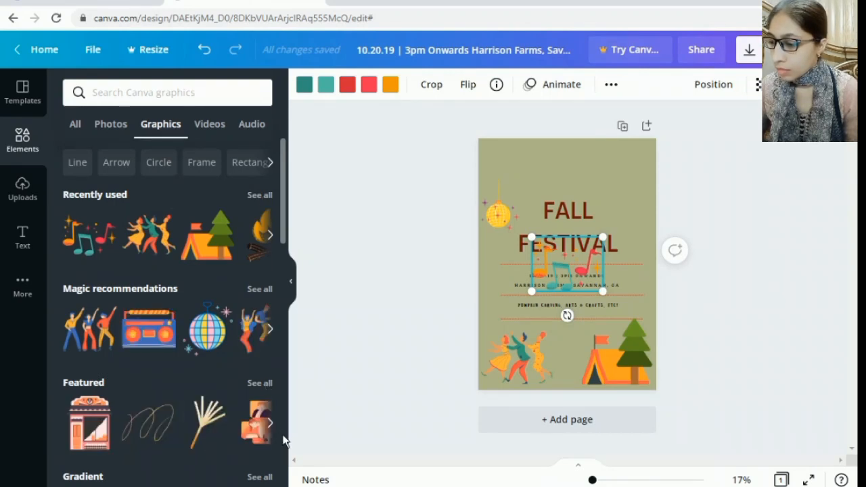
scroll(284, 443, down, 5)
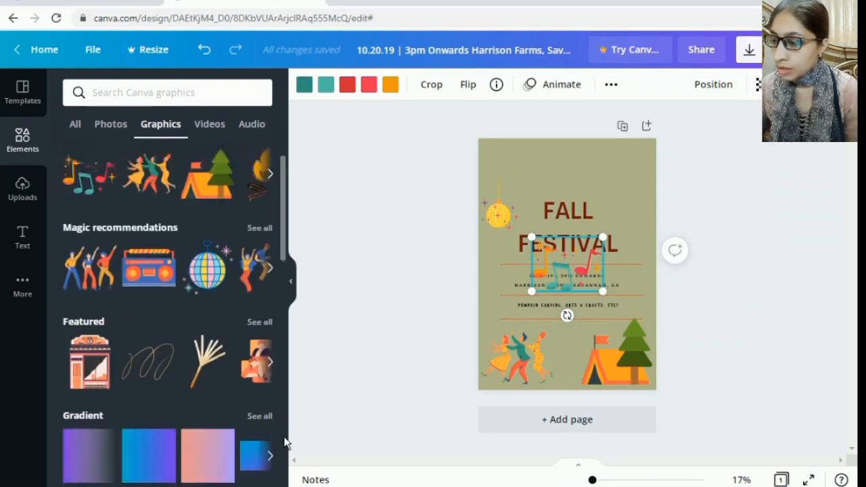
scroll(284, 443, down, 5)
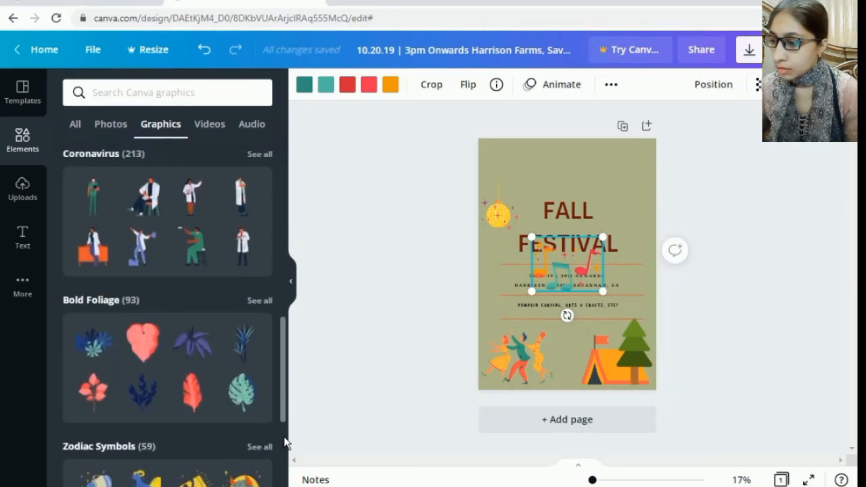
scroll(284, 443, down, 5)
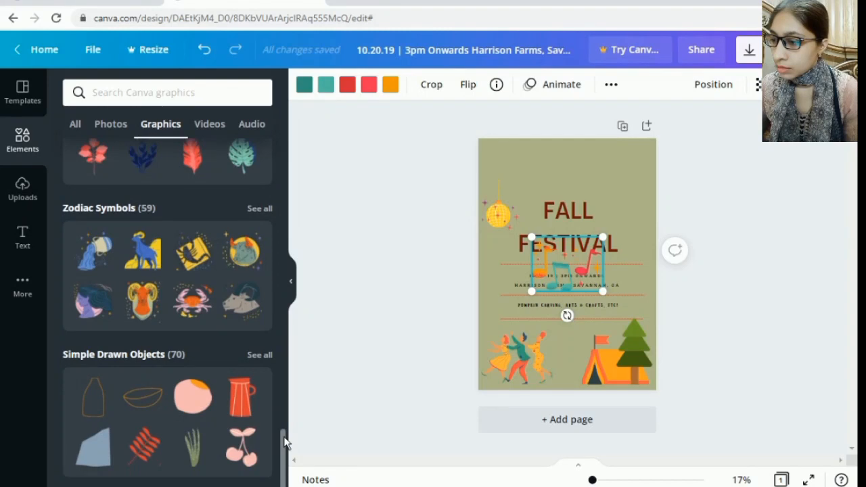
scroll(284, 443, down, 1)
scroll(284, 443, up, 15)
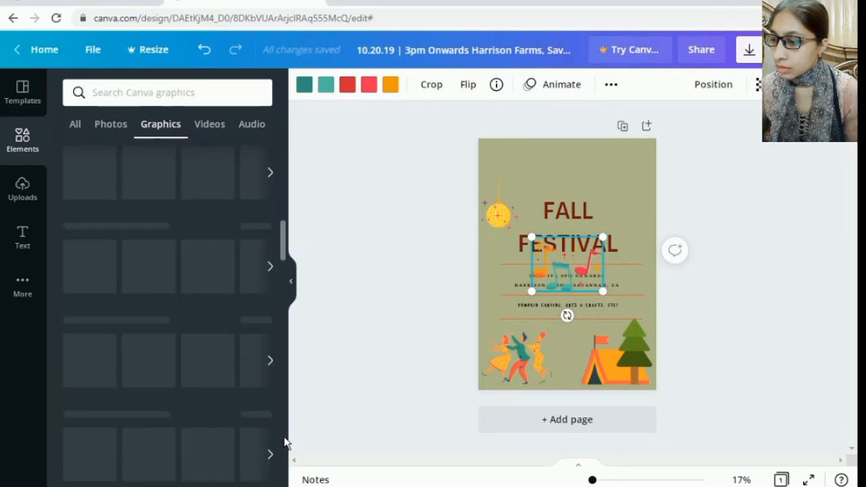
scroll(284, 443, up, 5)
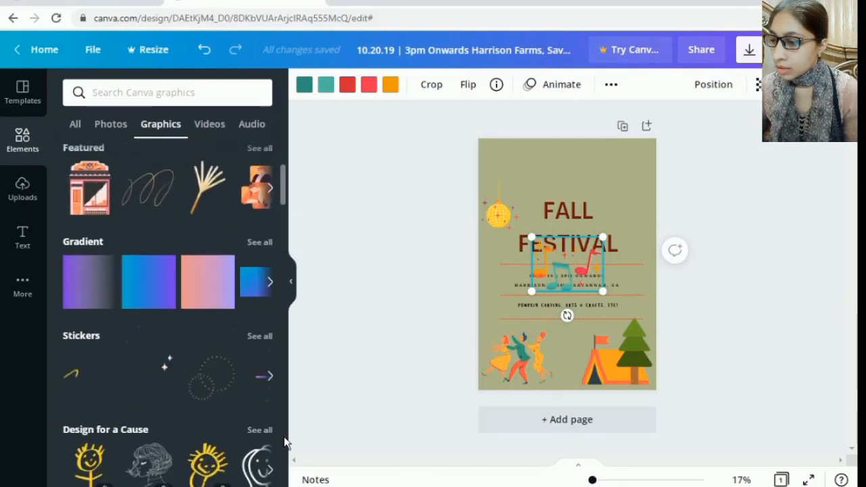
scroll(284, 443, up, 3)
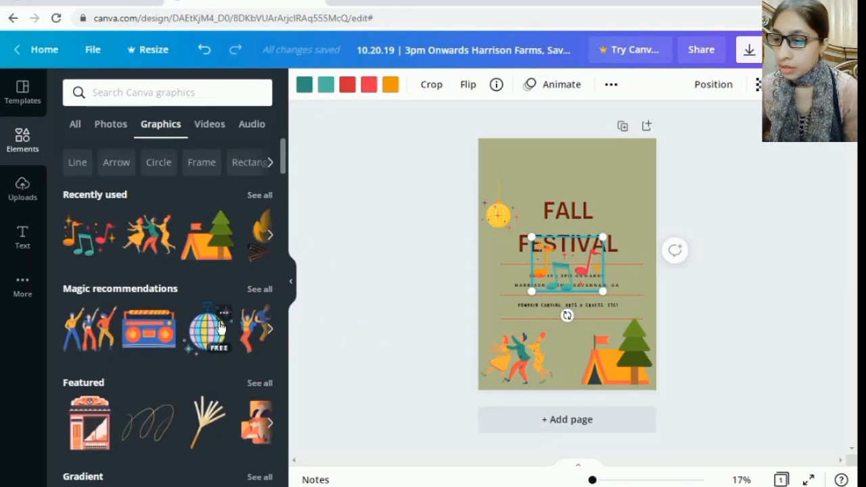
Step: Delete the yellow hanging disco ball and the music notes graphic from the poster
right_click(492, 214)
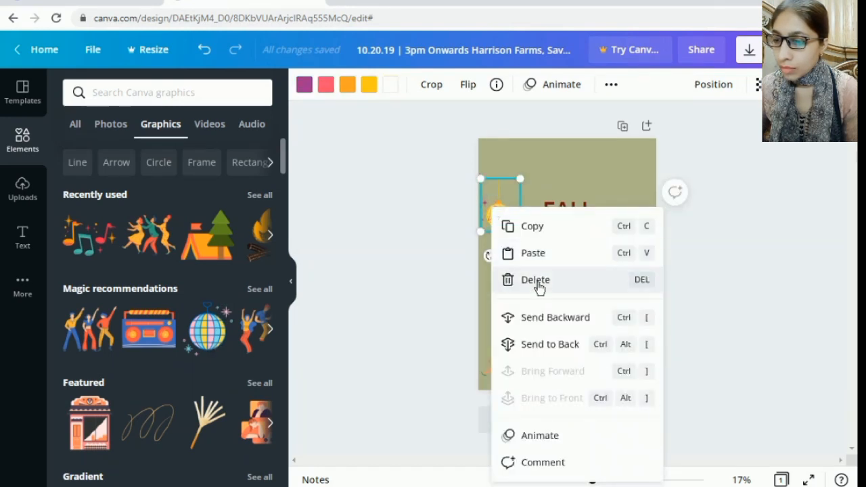
click(539, 287)
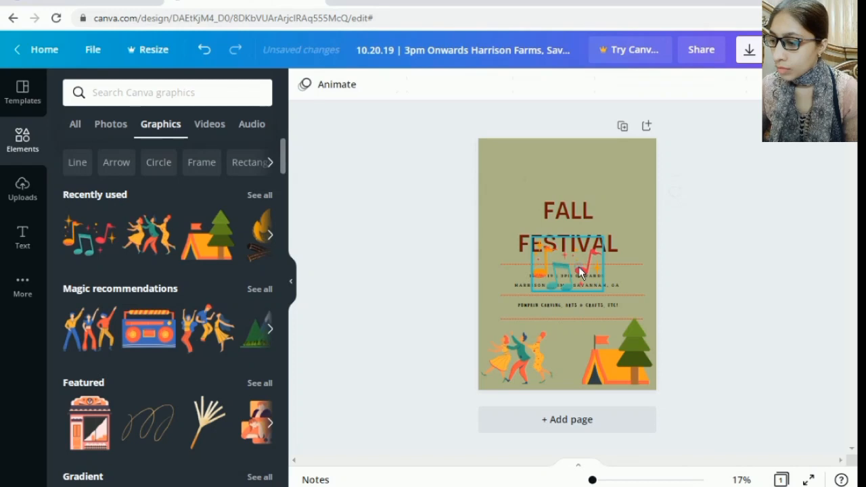
right_click(579, 271)
click(620, 289)
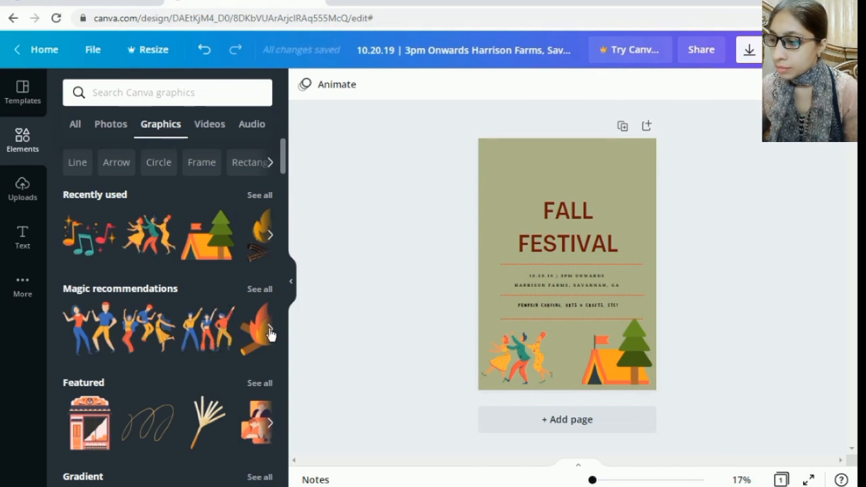
Step: Add the free grey disco ball from the recommended graphics to the poster's upper-left corner and shrink it to clear the title
click(270, 236)
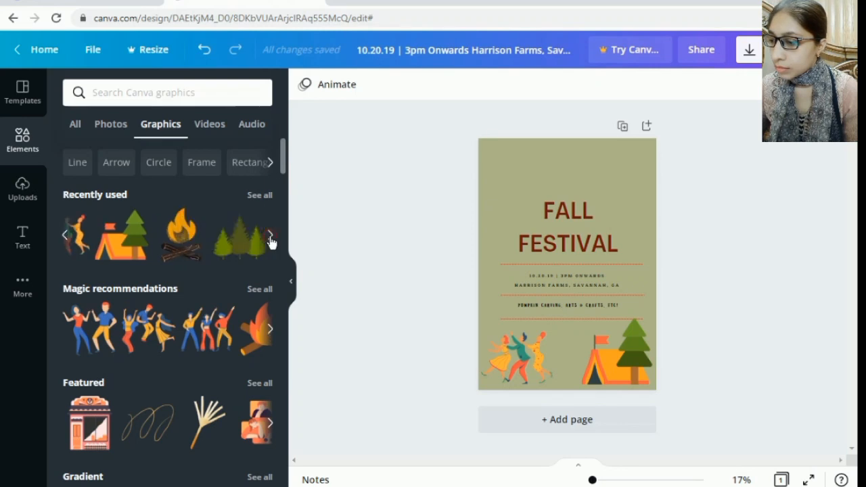
click(270, 238)
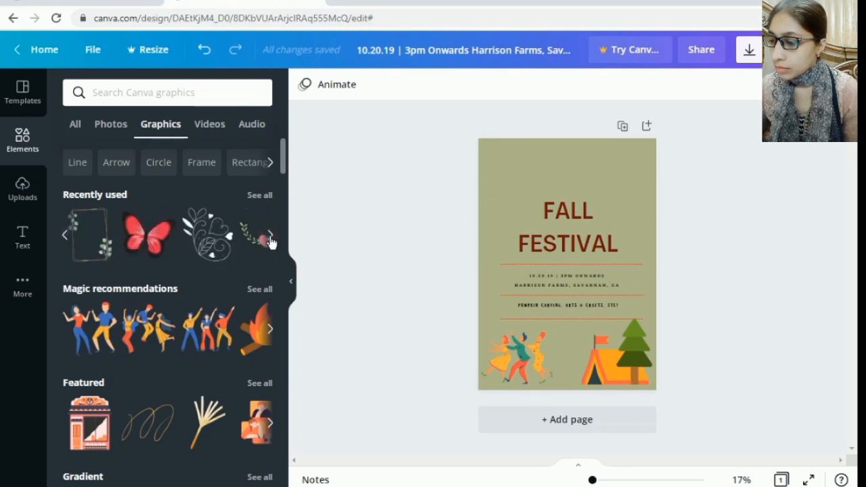
click(270, 330)
click(270, 330)
click(270, 330)
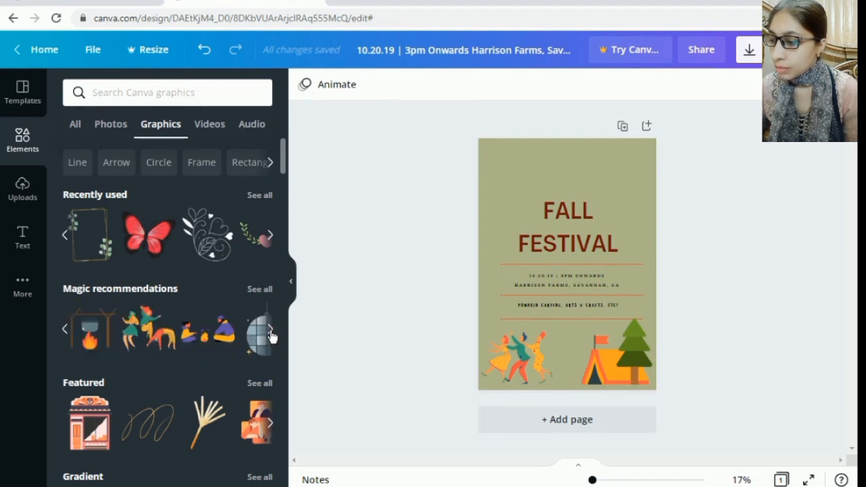
click(270, 330)
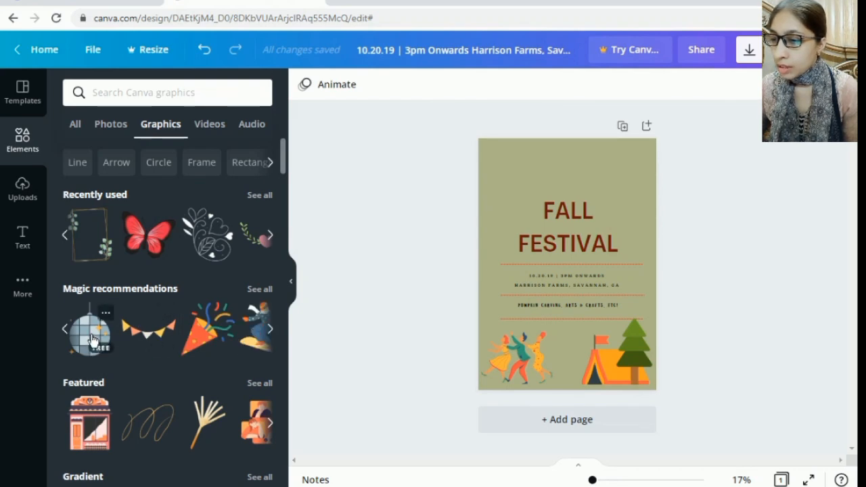
drag(94, 338, 506, 176)
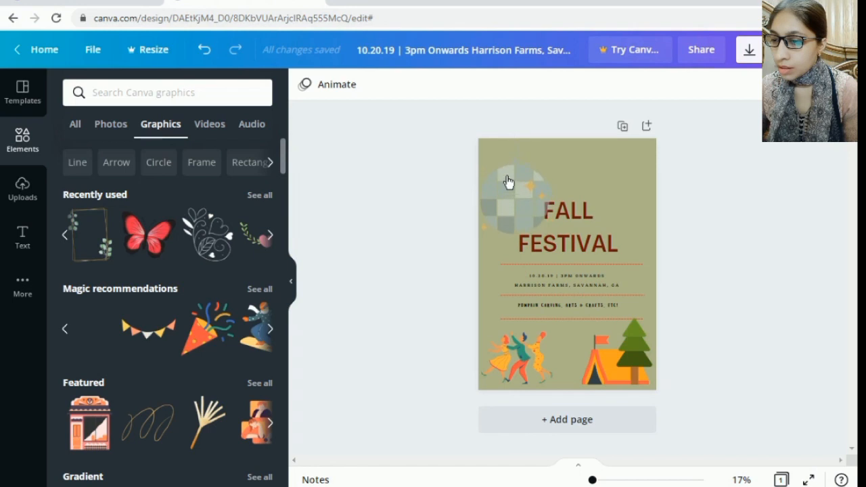
drag(508, 182, 508, 182)
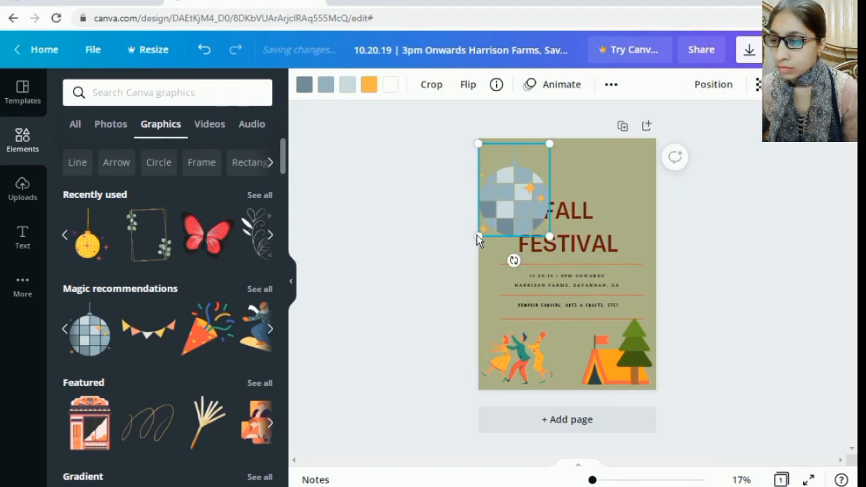
key(ctrl+z)
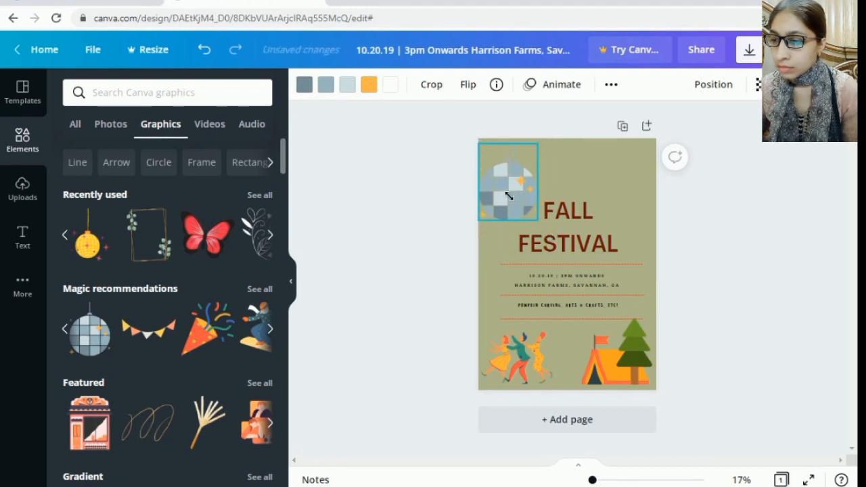
key(ctrl+z)
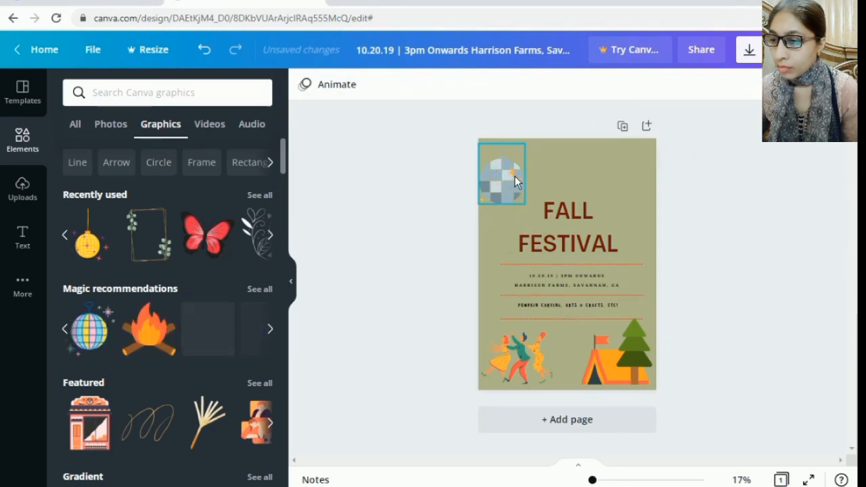
drag(515, 179, 494, 179)
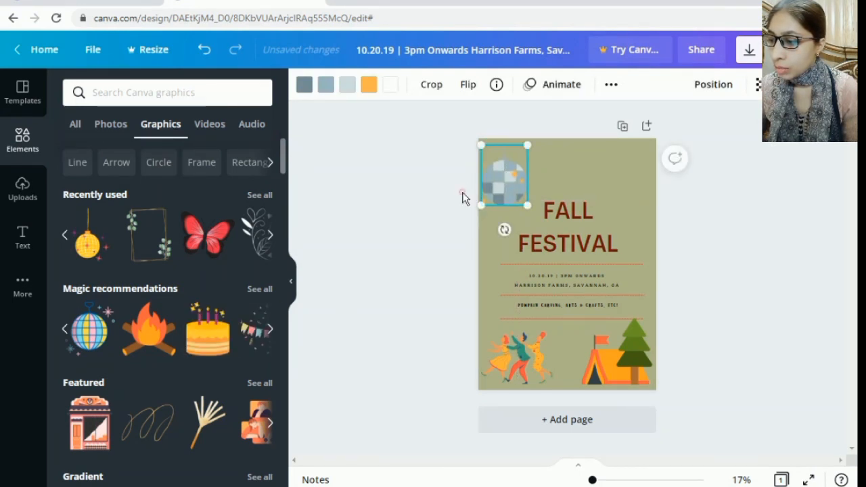
click(462, 197)
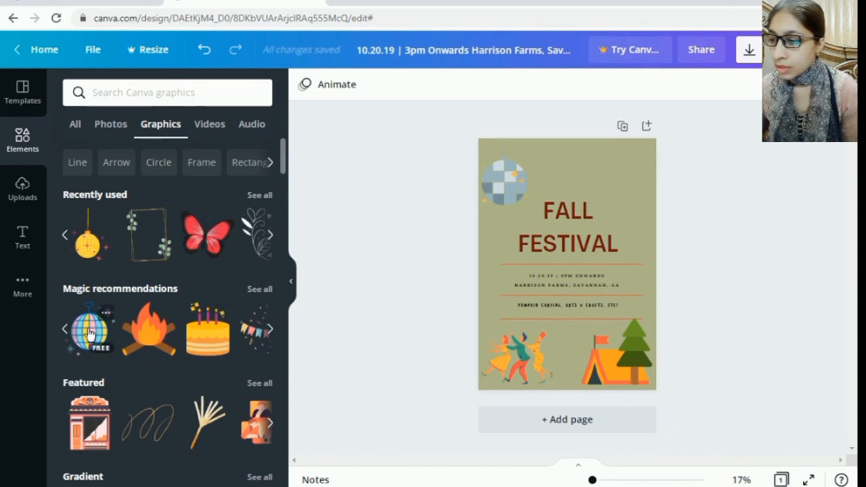
Step: Add the free multicoloured disco ball from the recommended graphics to the poster's upper-right corner and delete the grey disco ball
drag(88, 333, 611, 170)
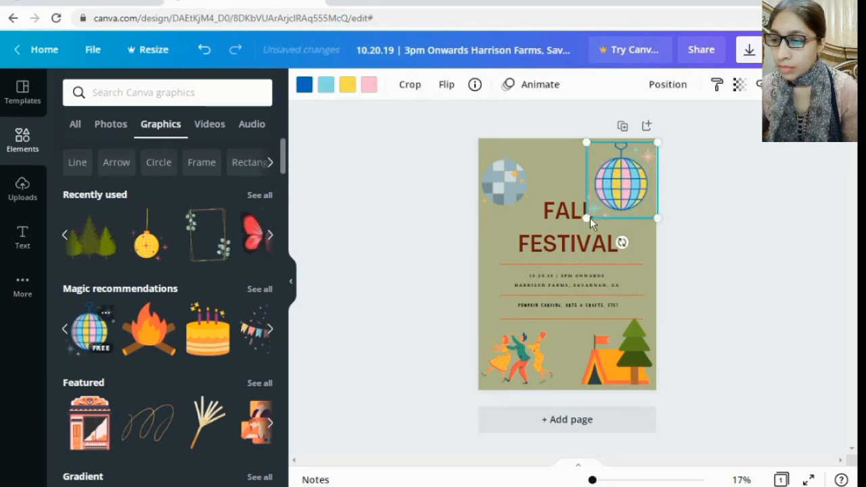
right_click(512, 185)
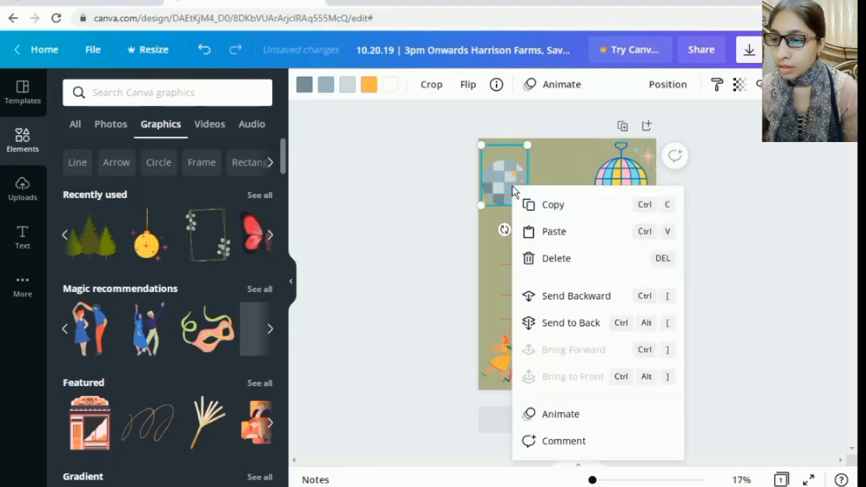
click(560, 263)
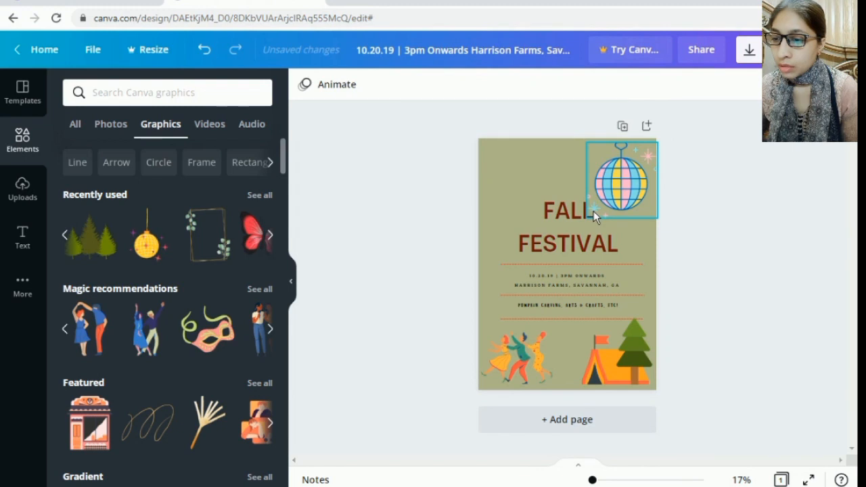
Step: Shrink the multicoloured disco ball to clear the title and position it just inside the poster's upper-right corner
click(622, 177)
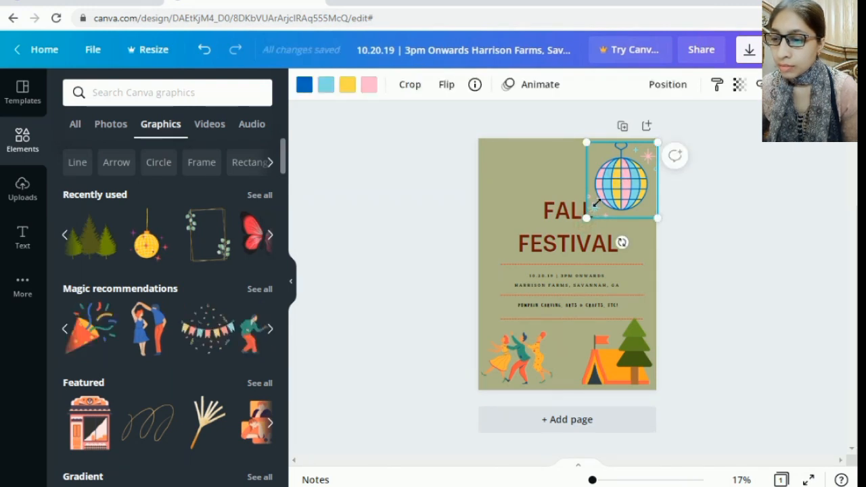
drag(603, 191, 641, 167)
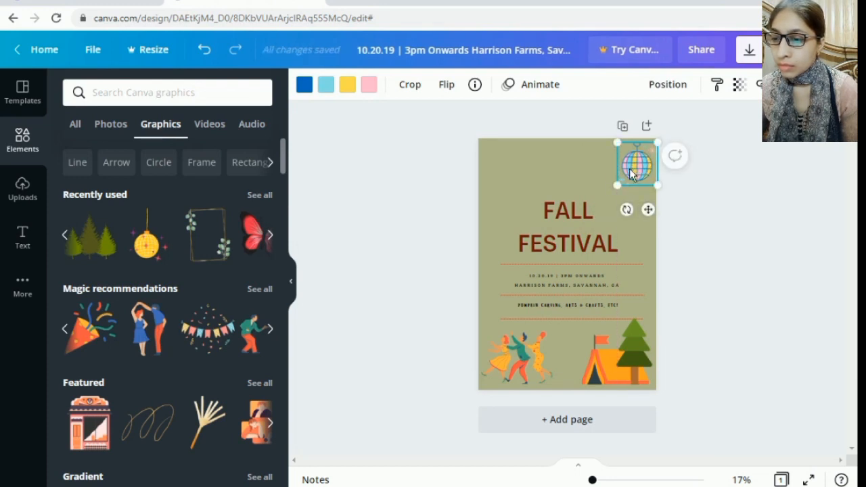
mouse_move(629, 174)
mouse_down()
mouse_move(617, 178)
mouse_move(630, 168)
mouse_up()
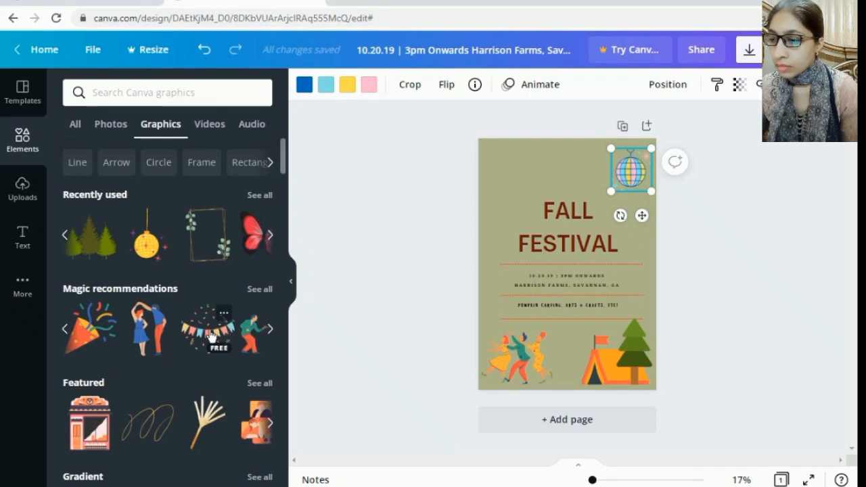
Step: Add the free bunting with confetti to the poster's upper-left corner and browse further recommended graphics
drag(211, 336, 510, 177)
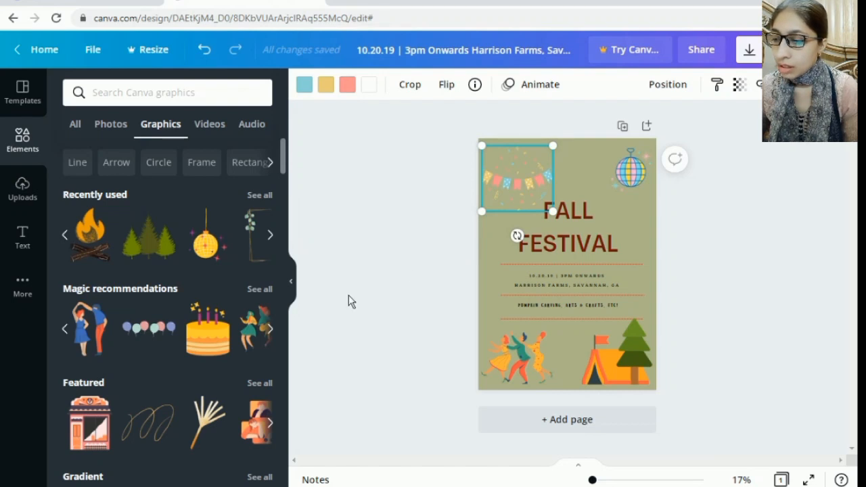
click(271, 333)
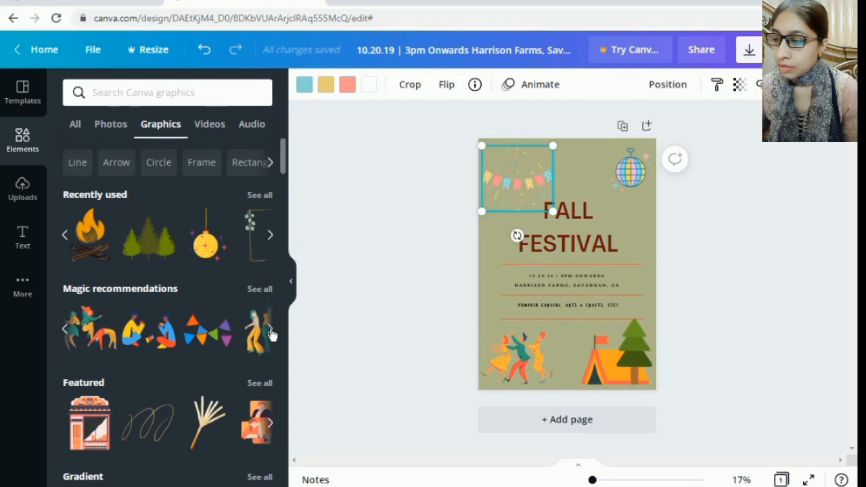
click(271, 333)
click(271, 333)
click(271, 333)
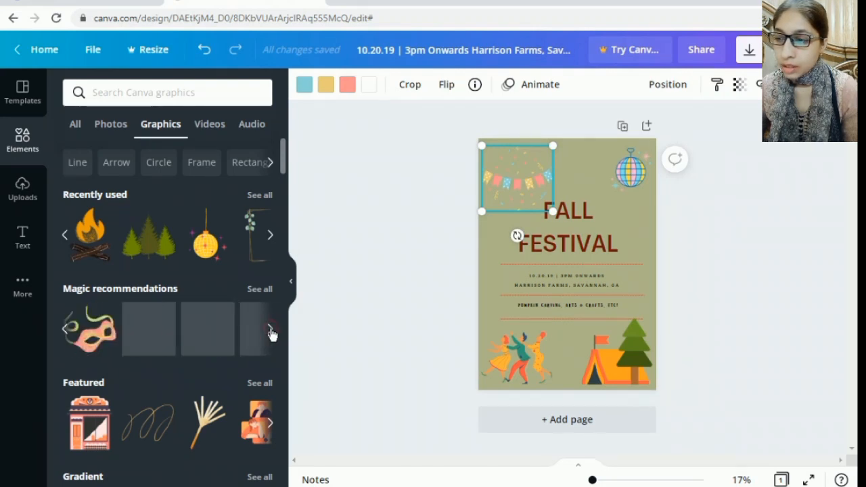